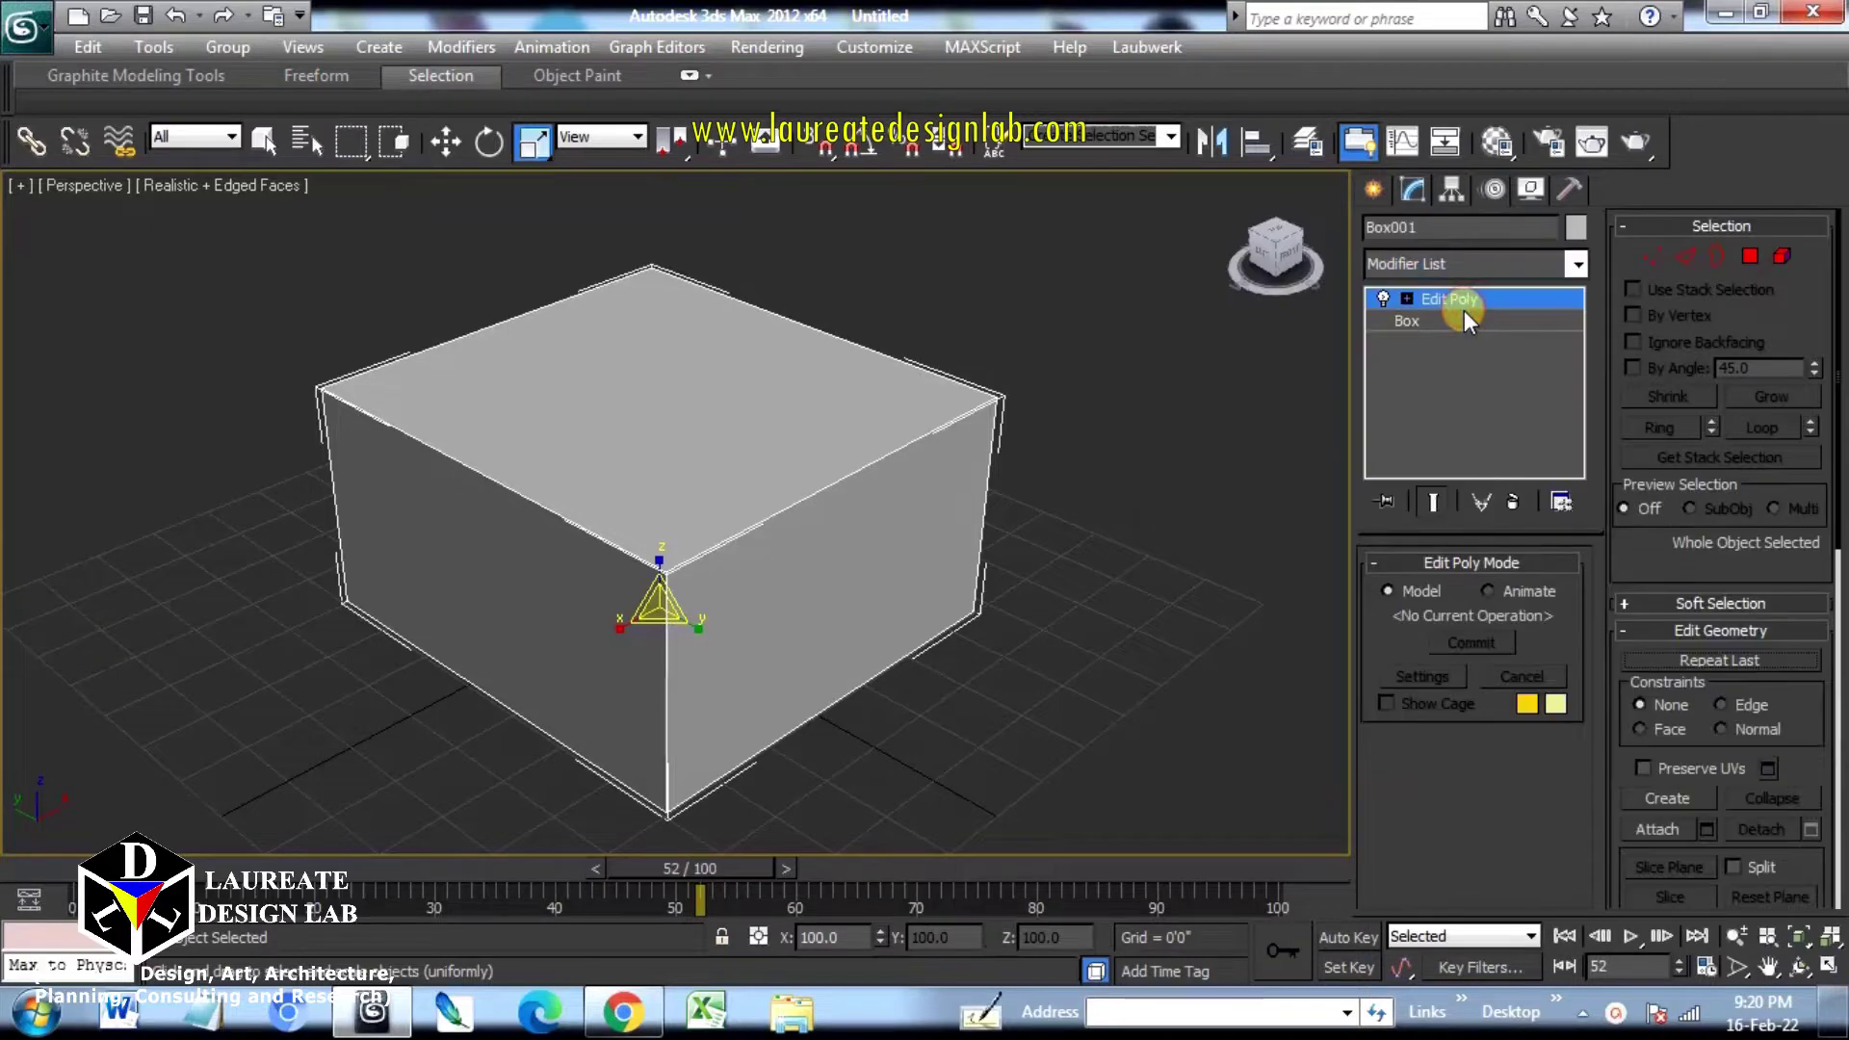
Step: Scale the two top vertices along one side of the box closer together so the side face tapers upward
middle_click_drag(743, 574, 766, 647)
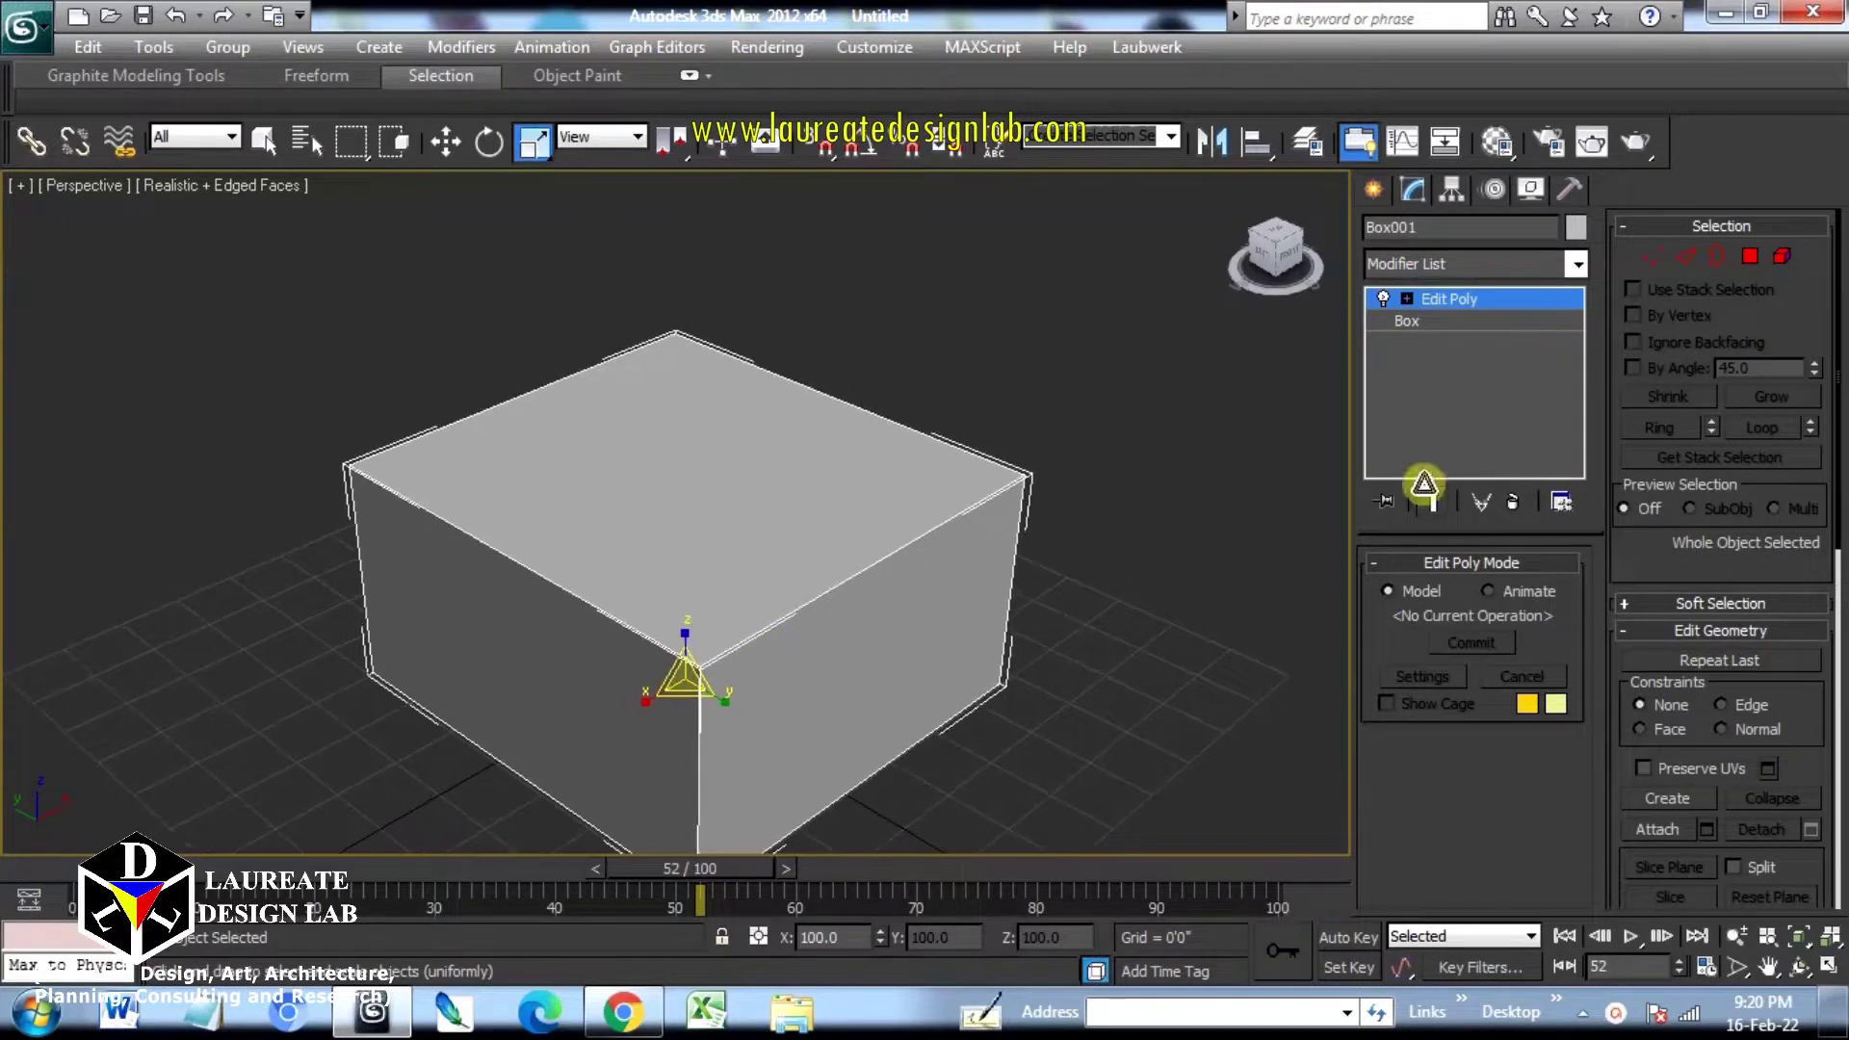
left_click(1650, 256)
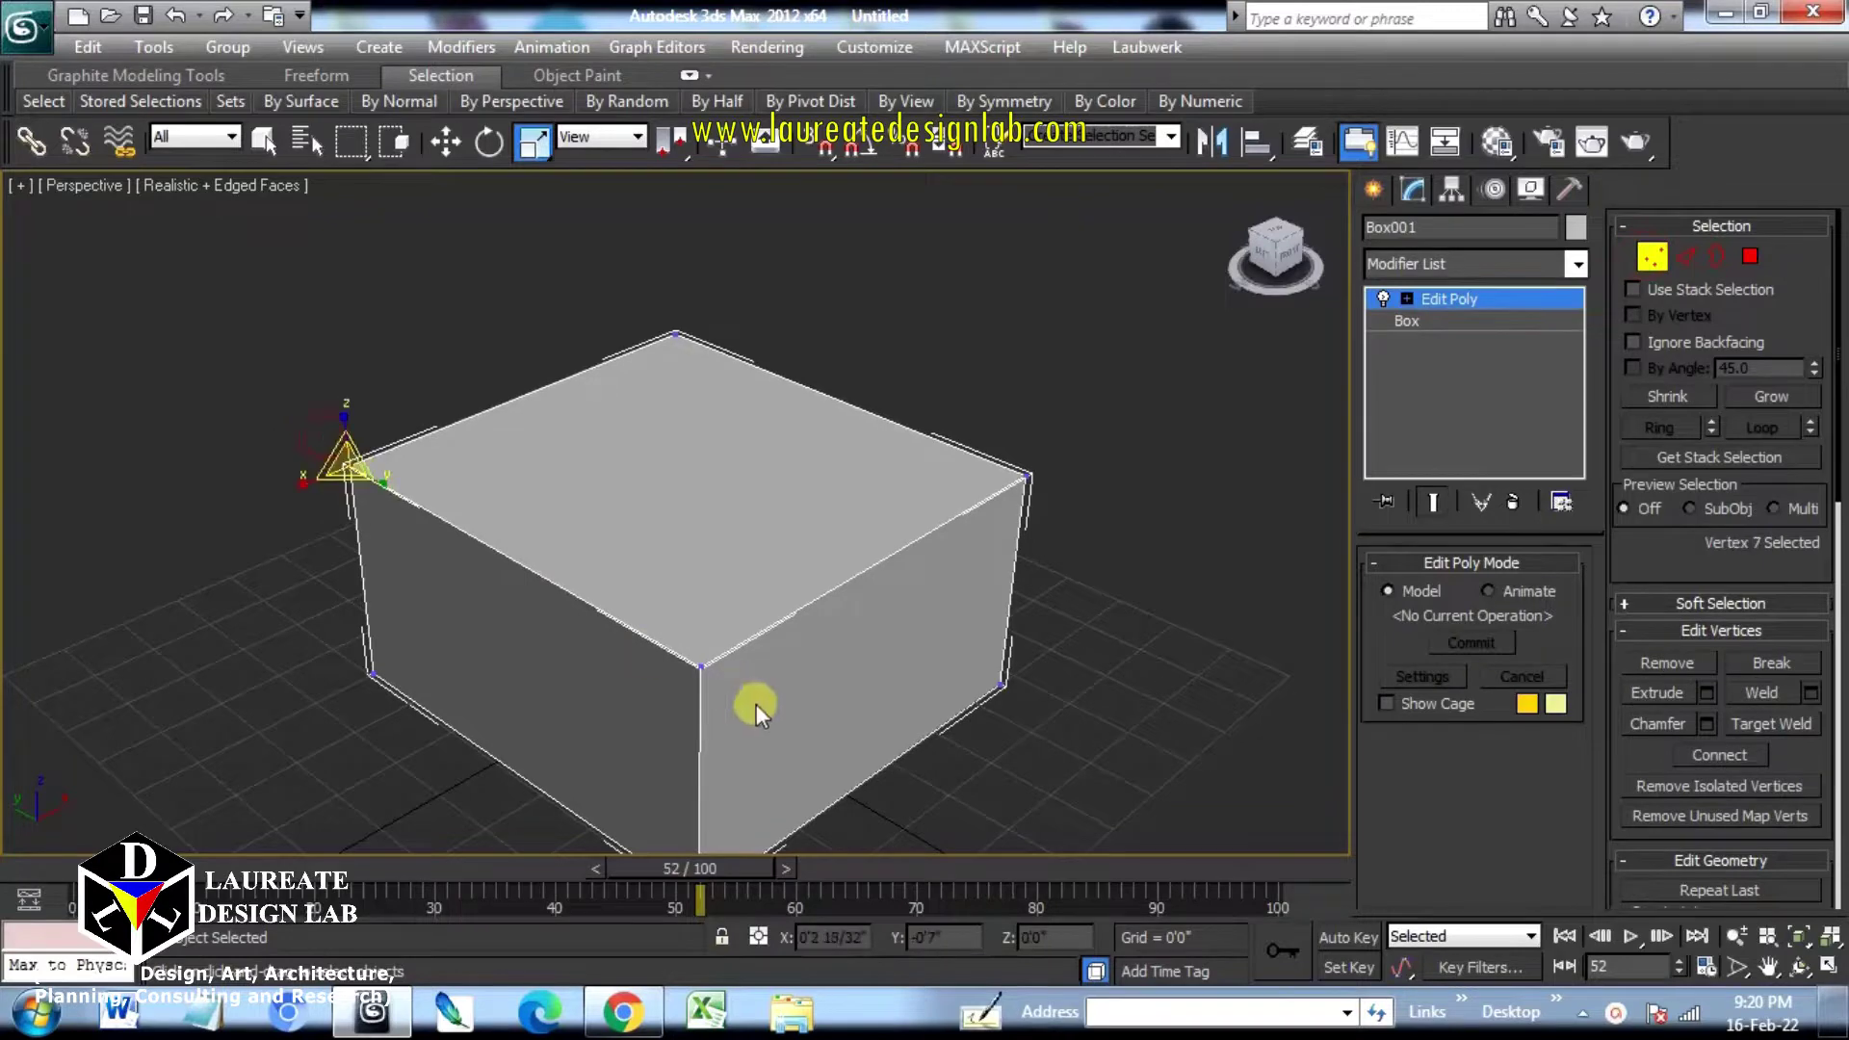
left_click(704, 671, "ctrl")
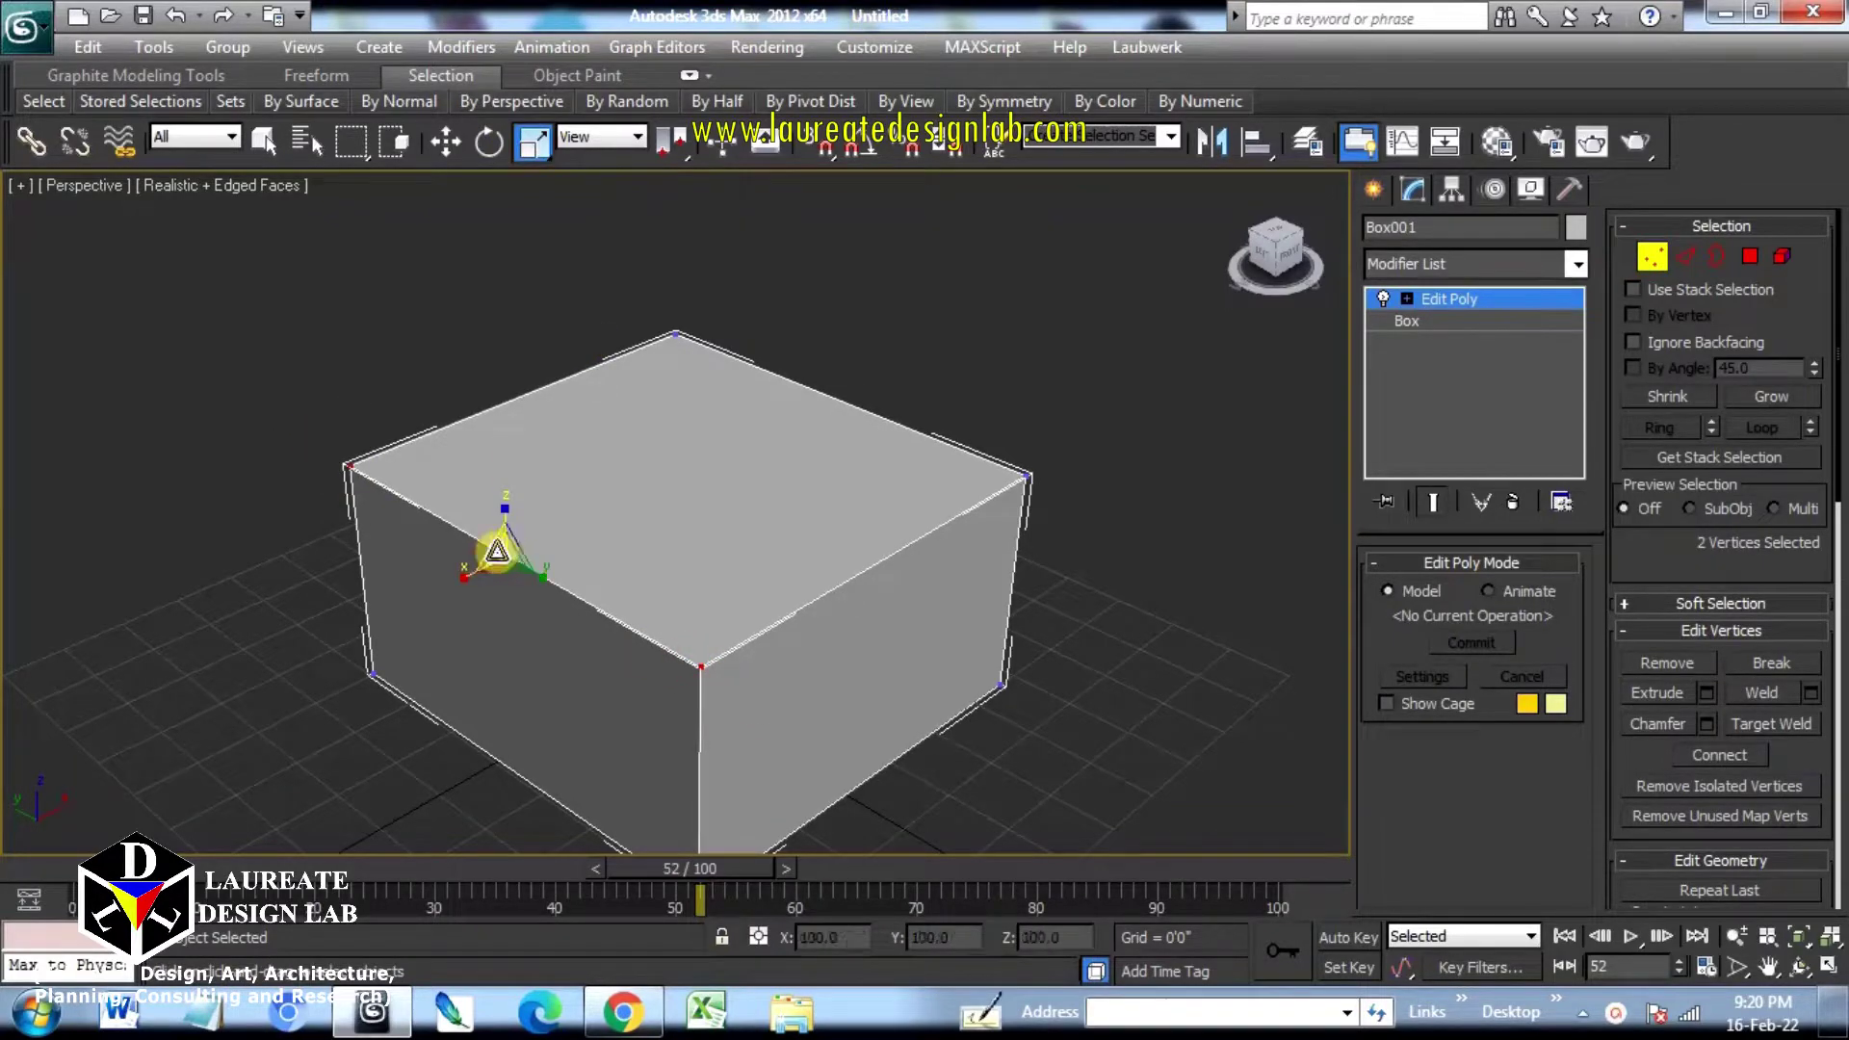
scroll(383, 593, "up", 5)
scroll(501, 546, "down", 5)
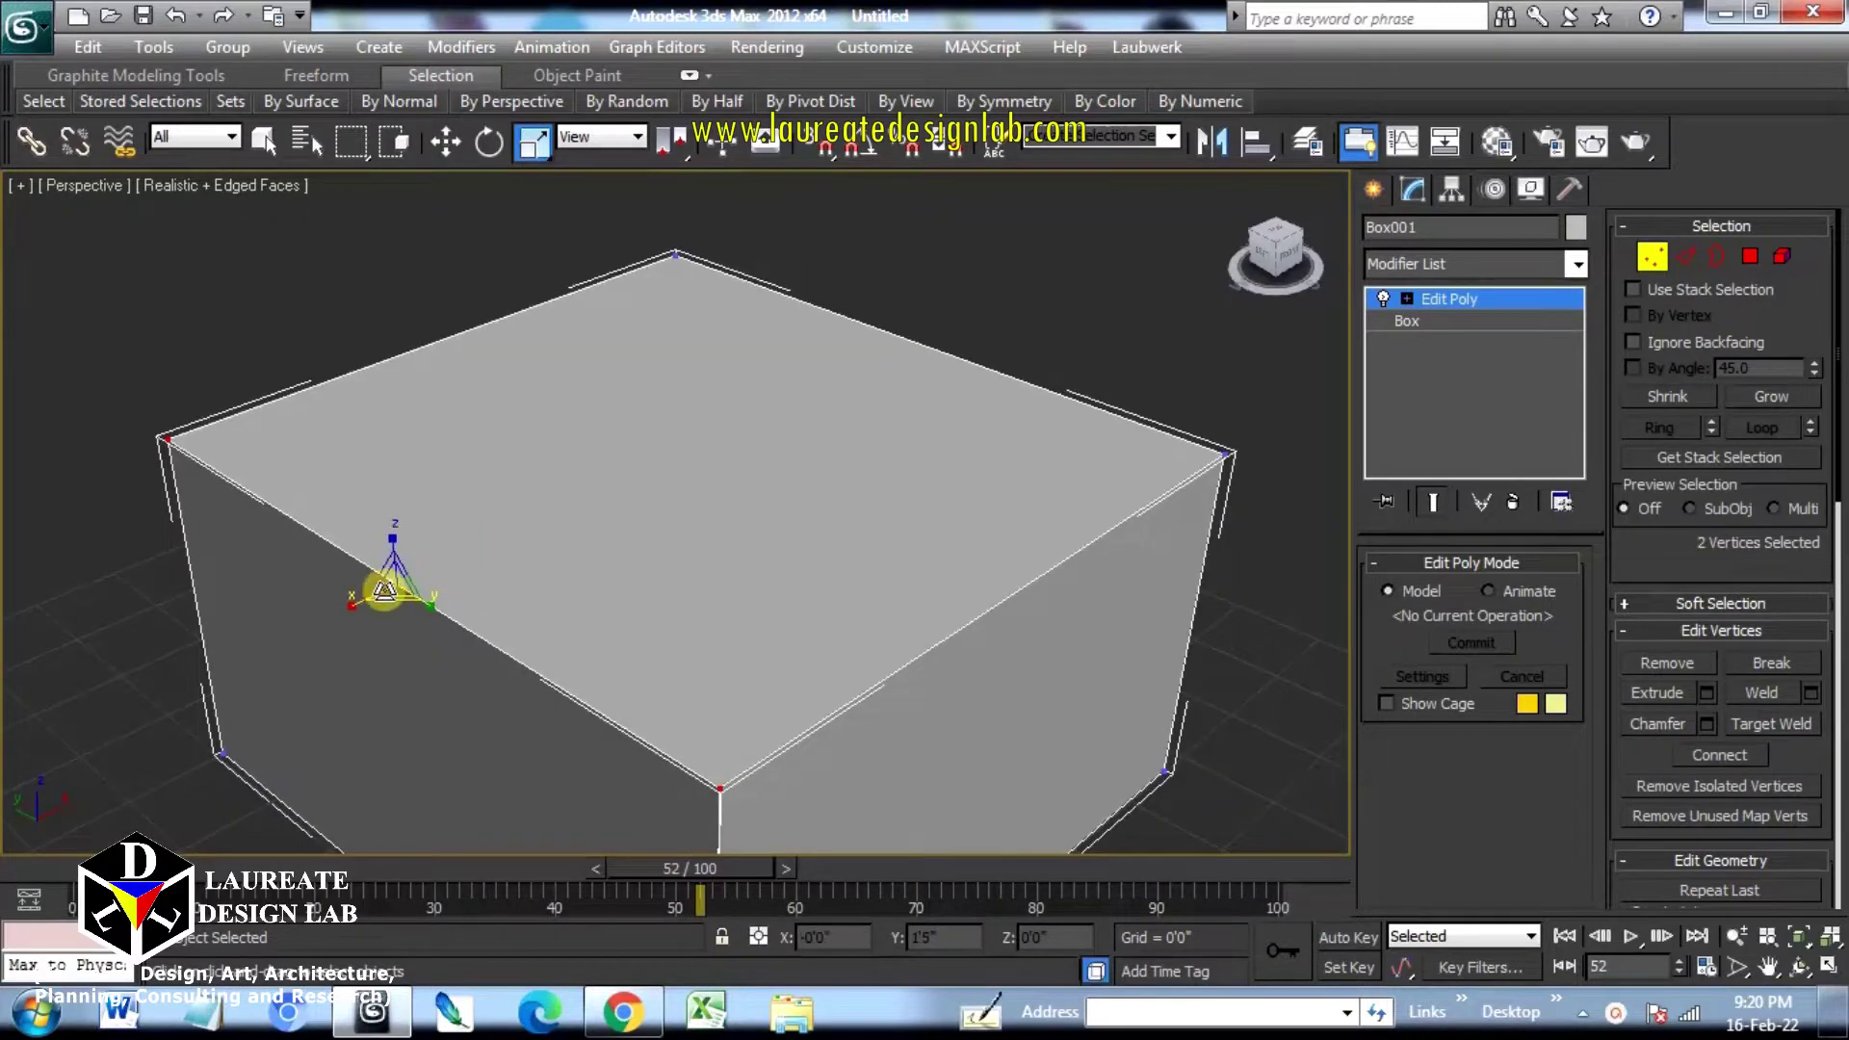
left_click_drag(393, 583, 424, 826)
middle_click_drag(594, 744, 1165, 613, "alt")
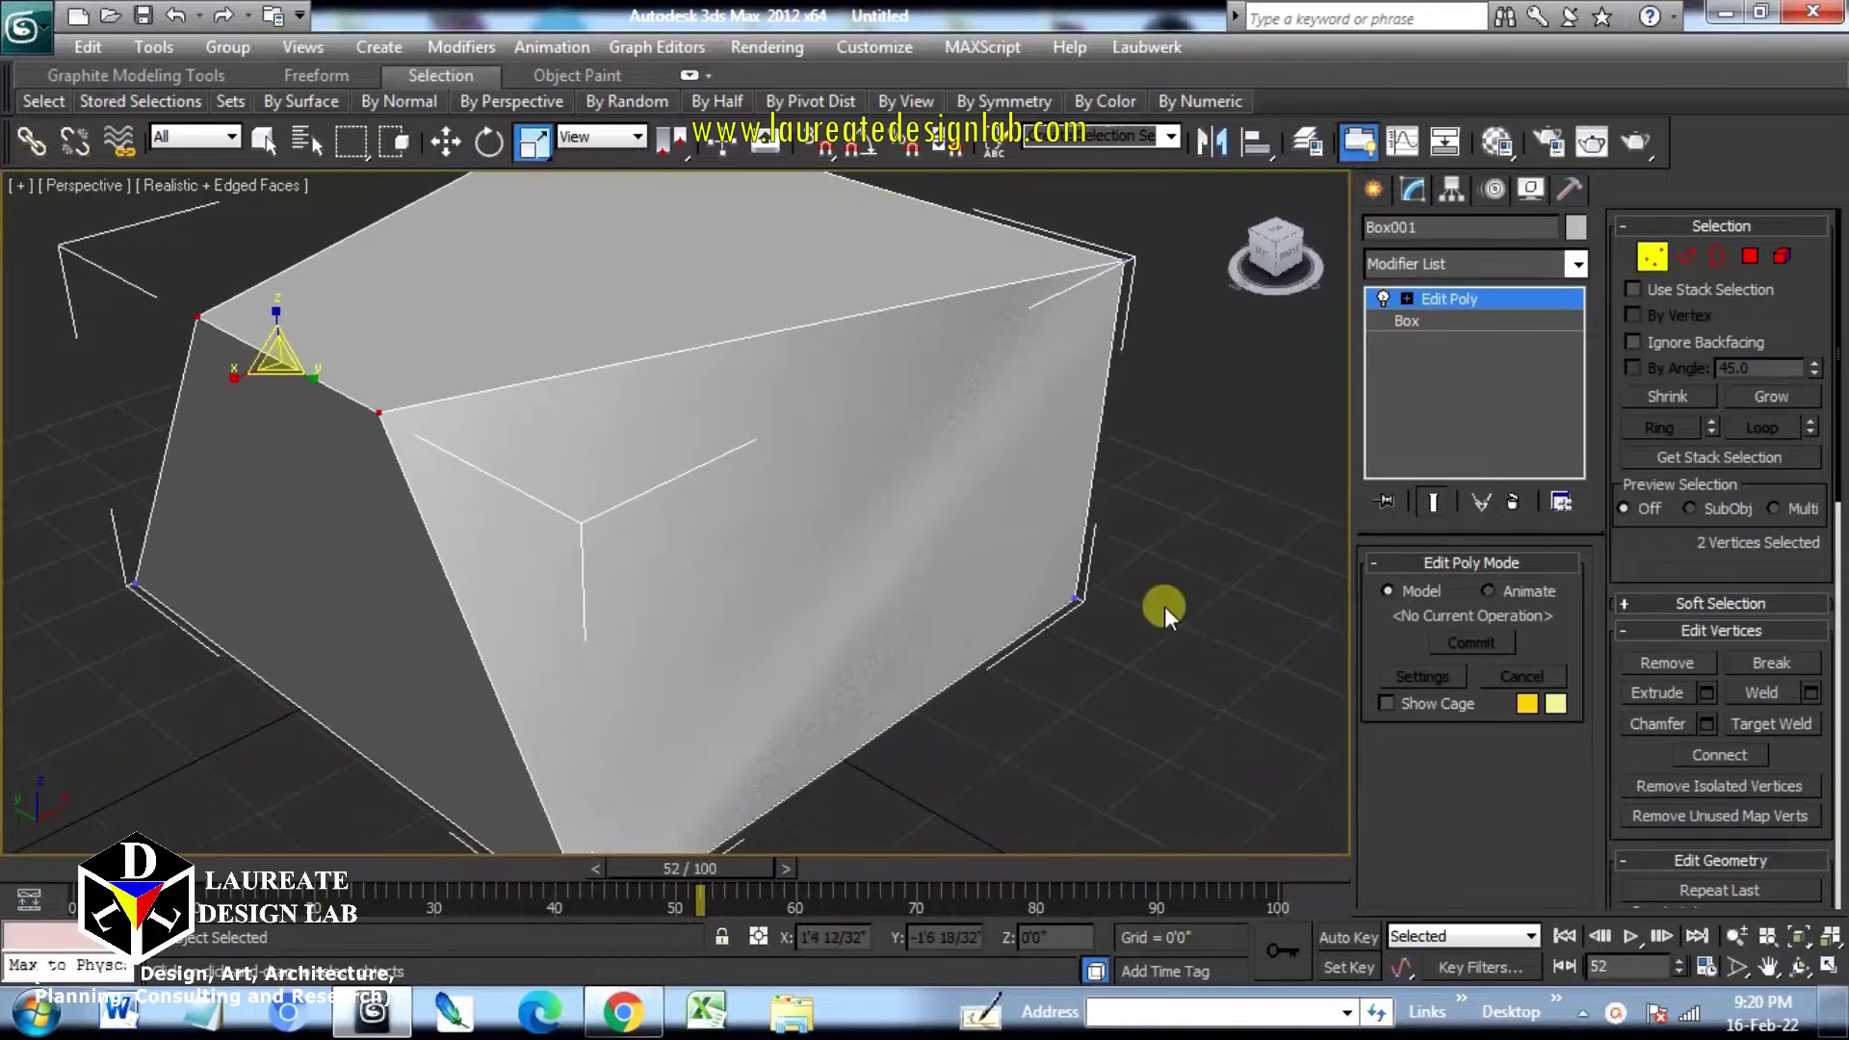
Step: Connect the inward-scaled top vertex to the diagonally opposite bottom vertex across the adjacent warped side face
left_click(1078, 598)
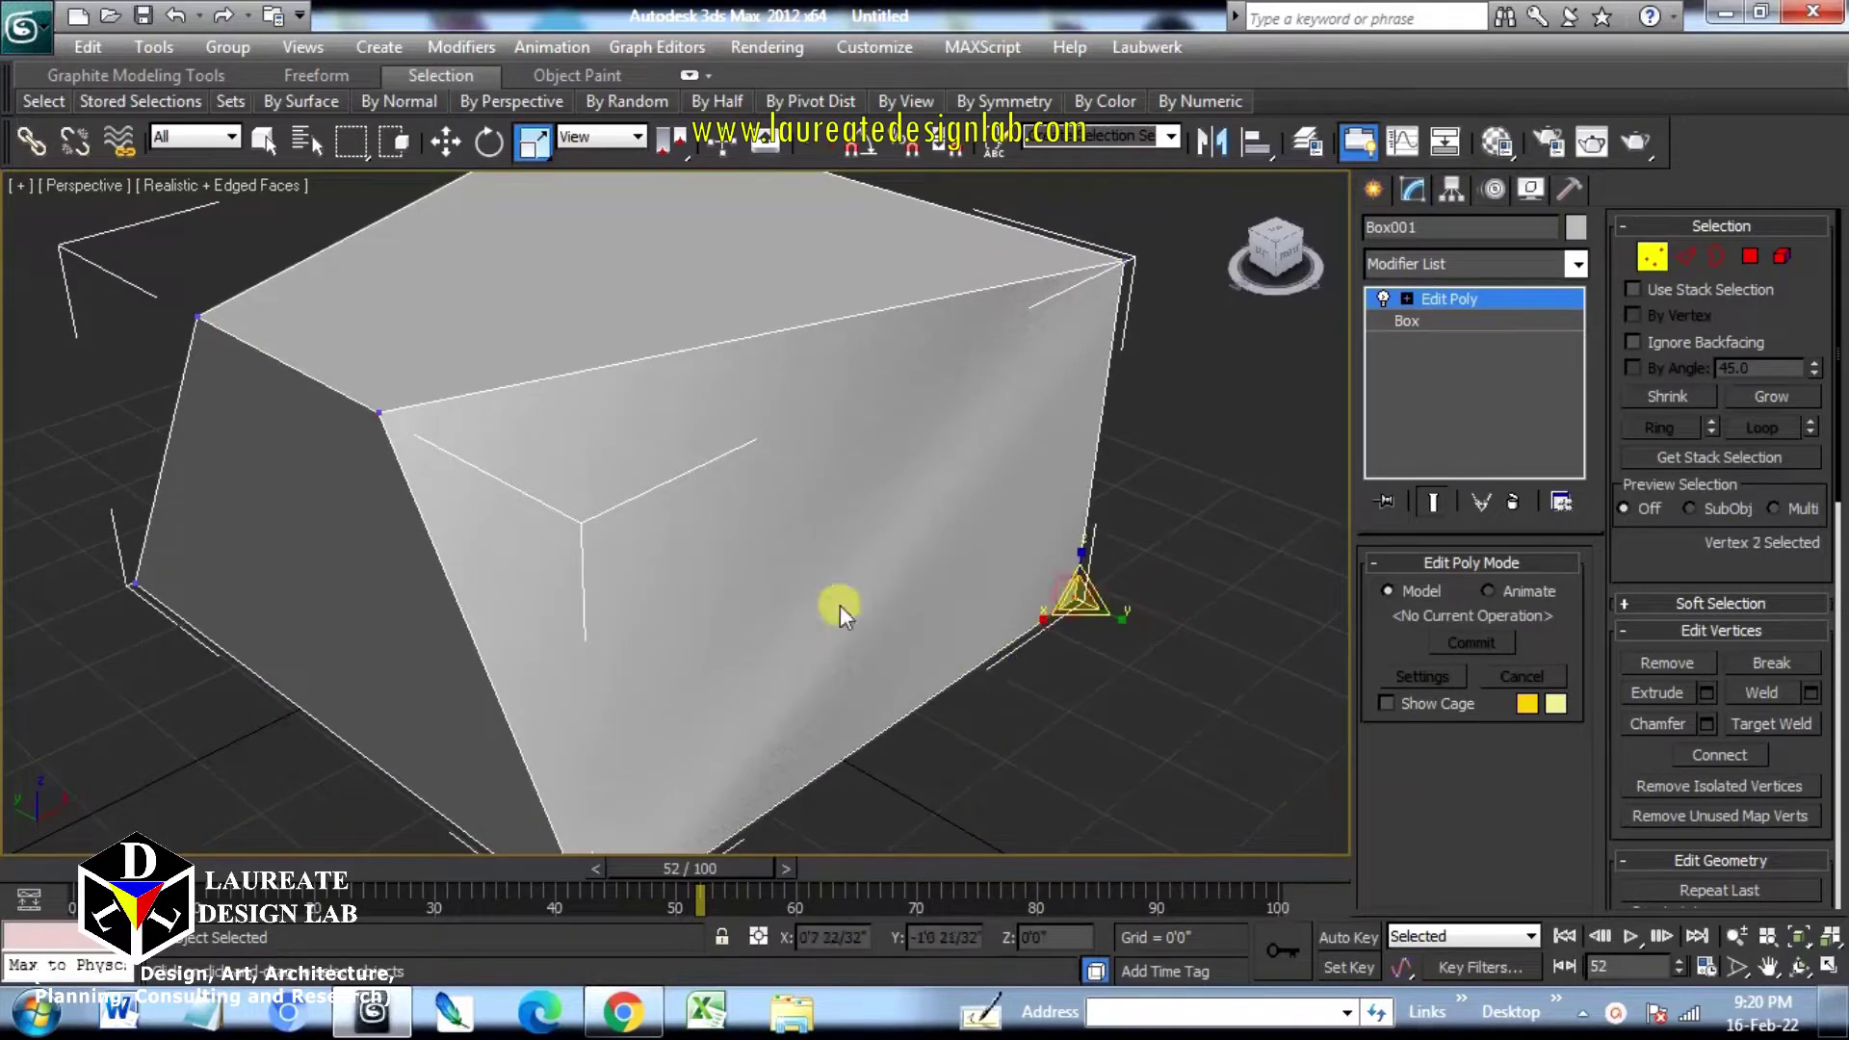
left_click(379, 413, "ctrl")
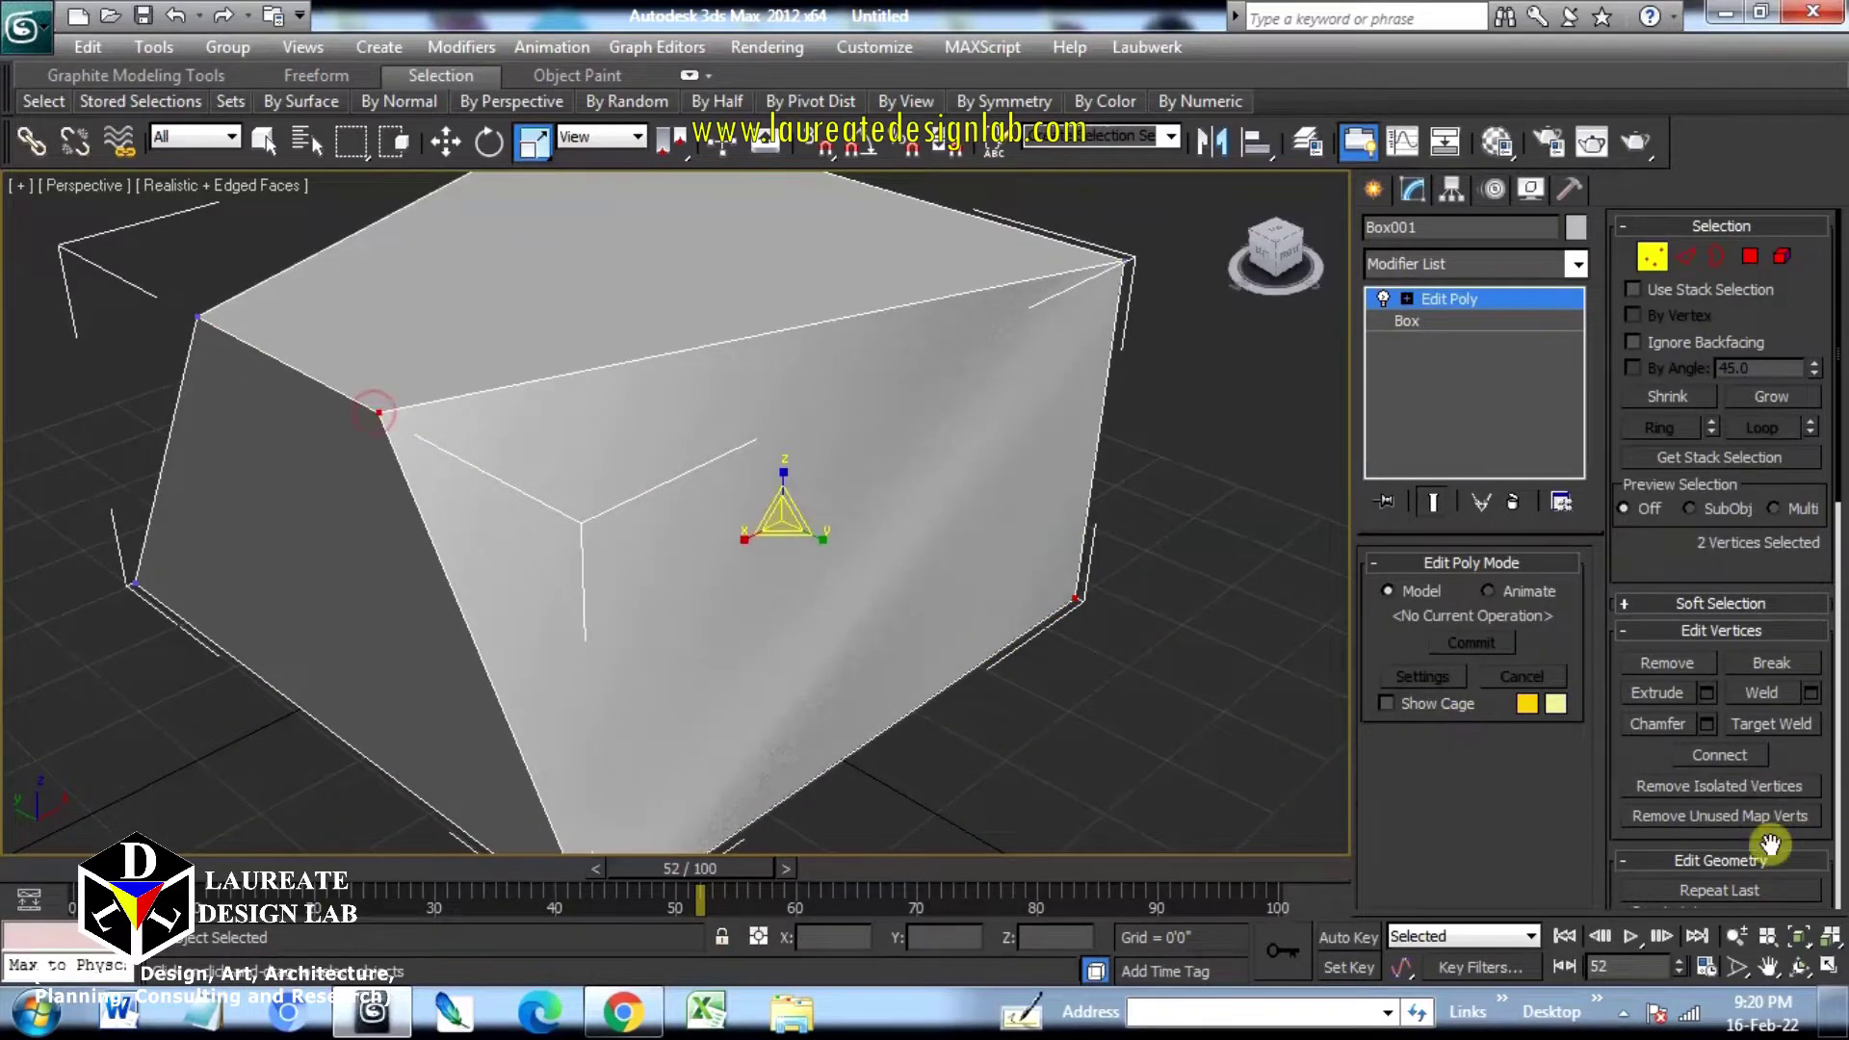
left_click(1730, 755)
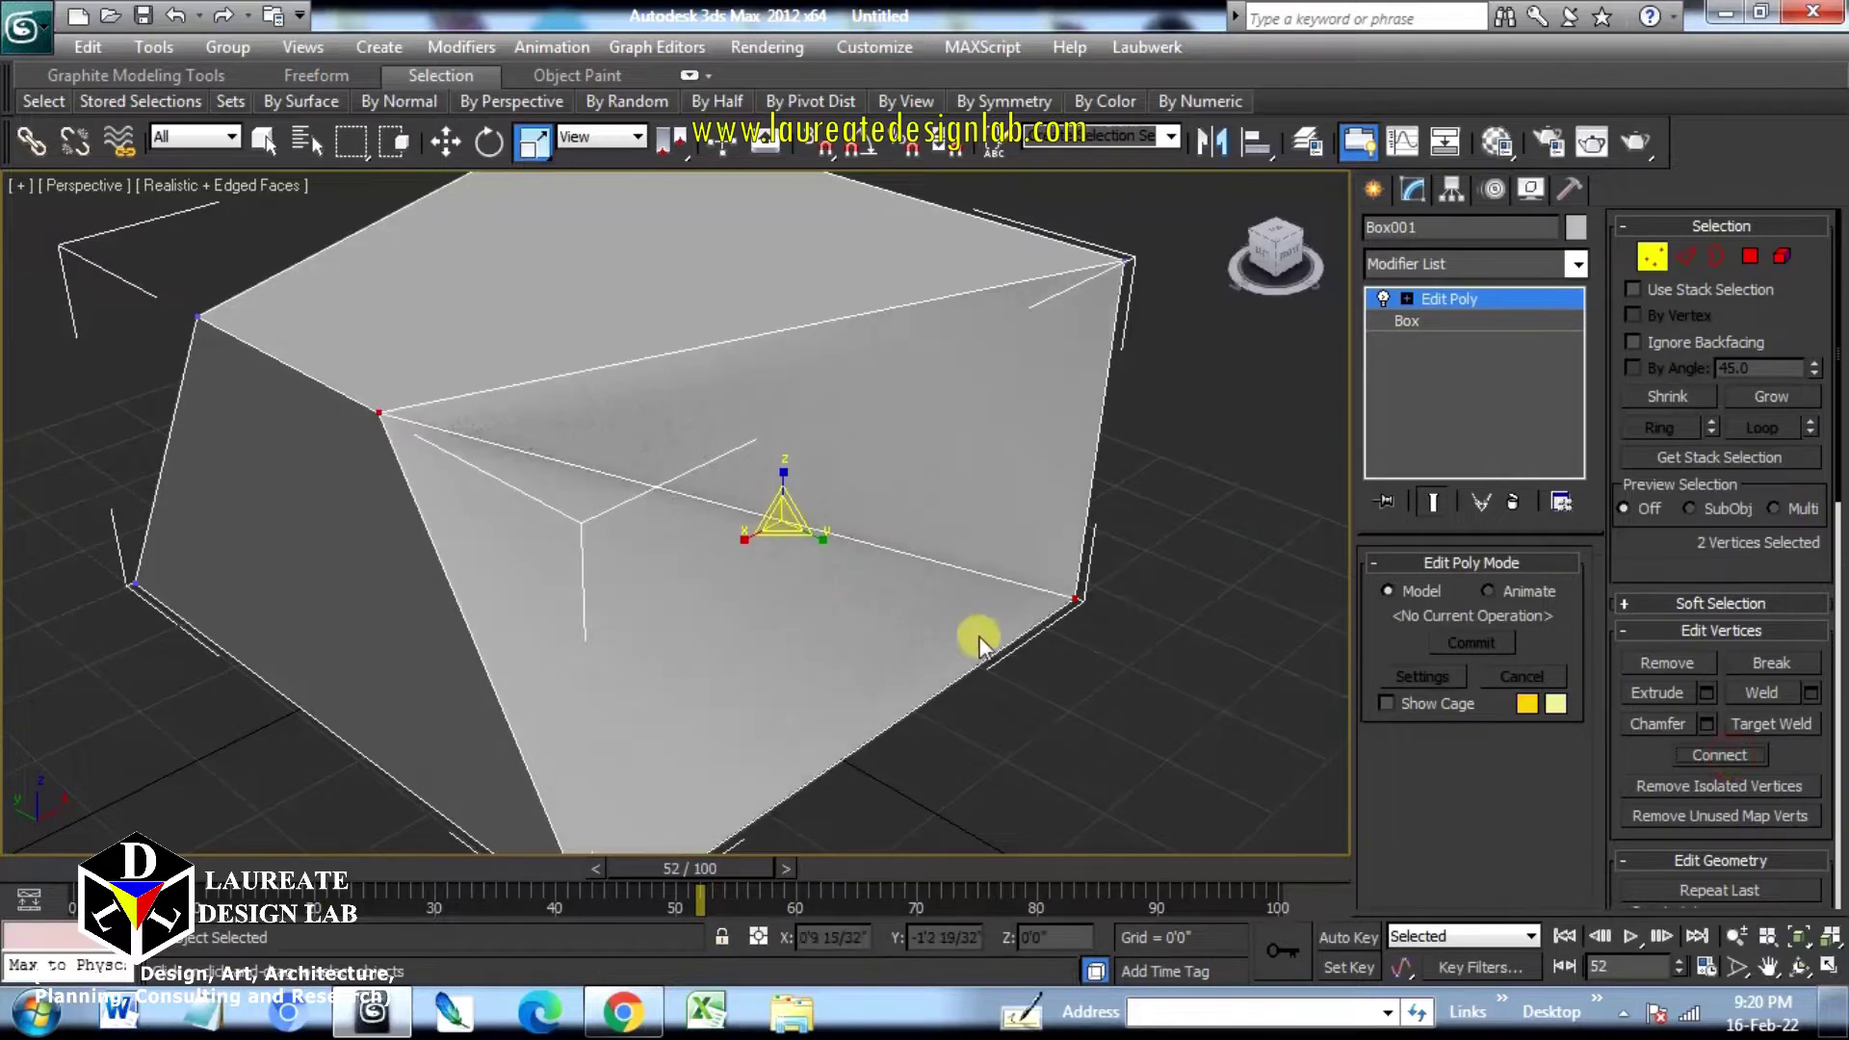
middle_click_drag(978, 636, 854, 561, "alt")
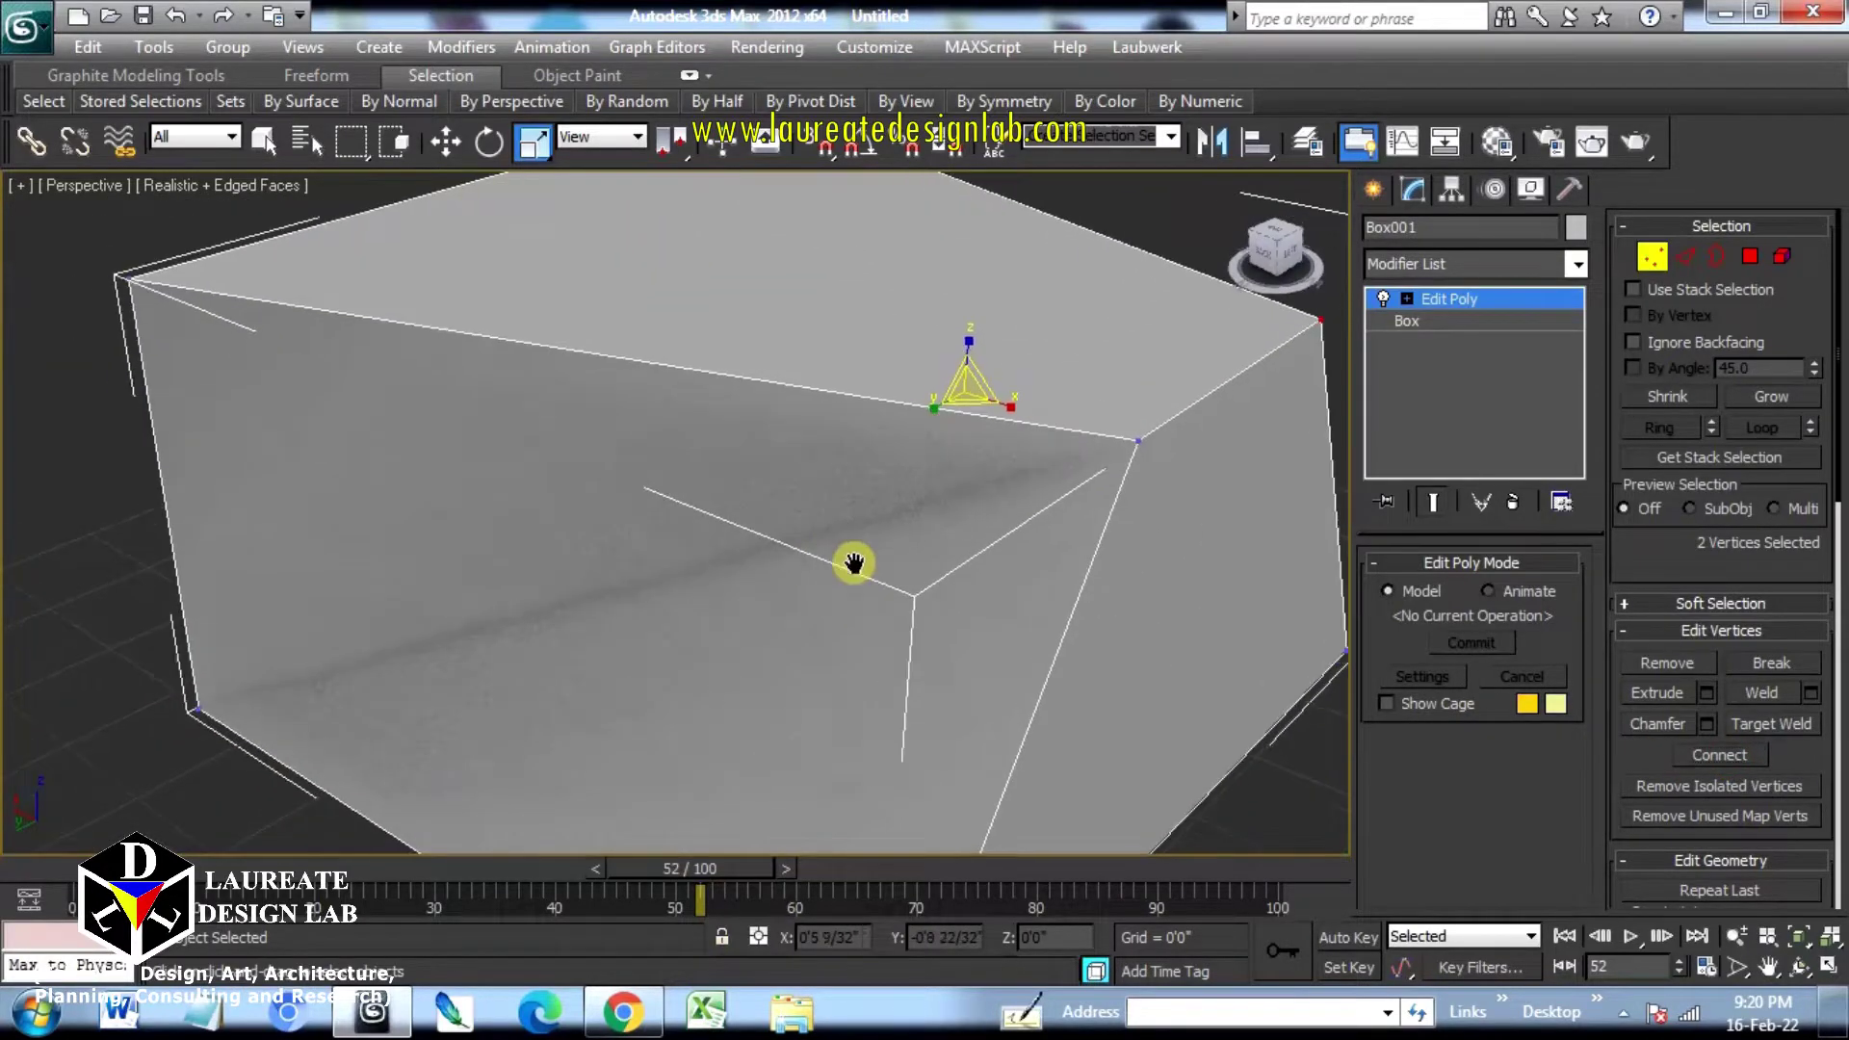
Step: Connect the matching top and bottom vertices diagonally across the warped face on the opposite side
left_click(1136, 442)
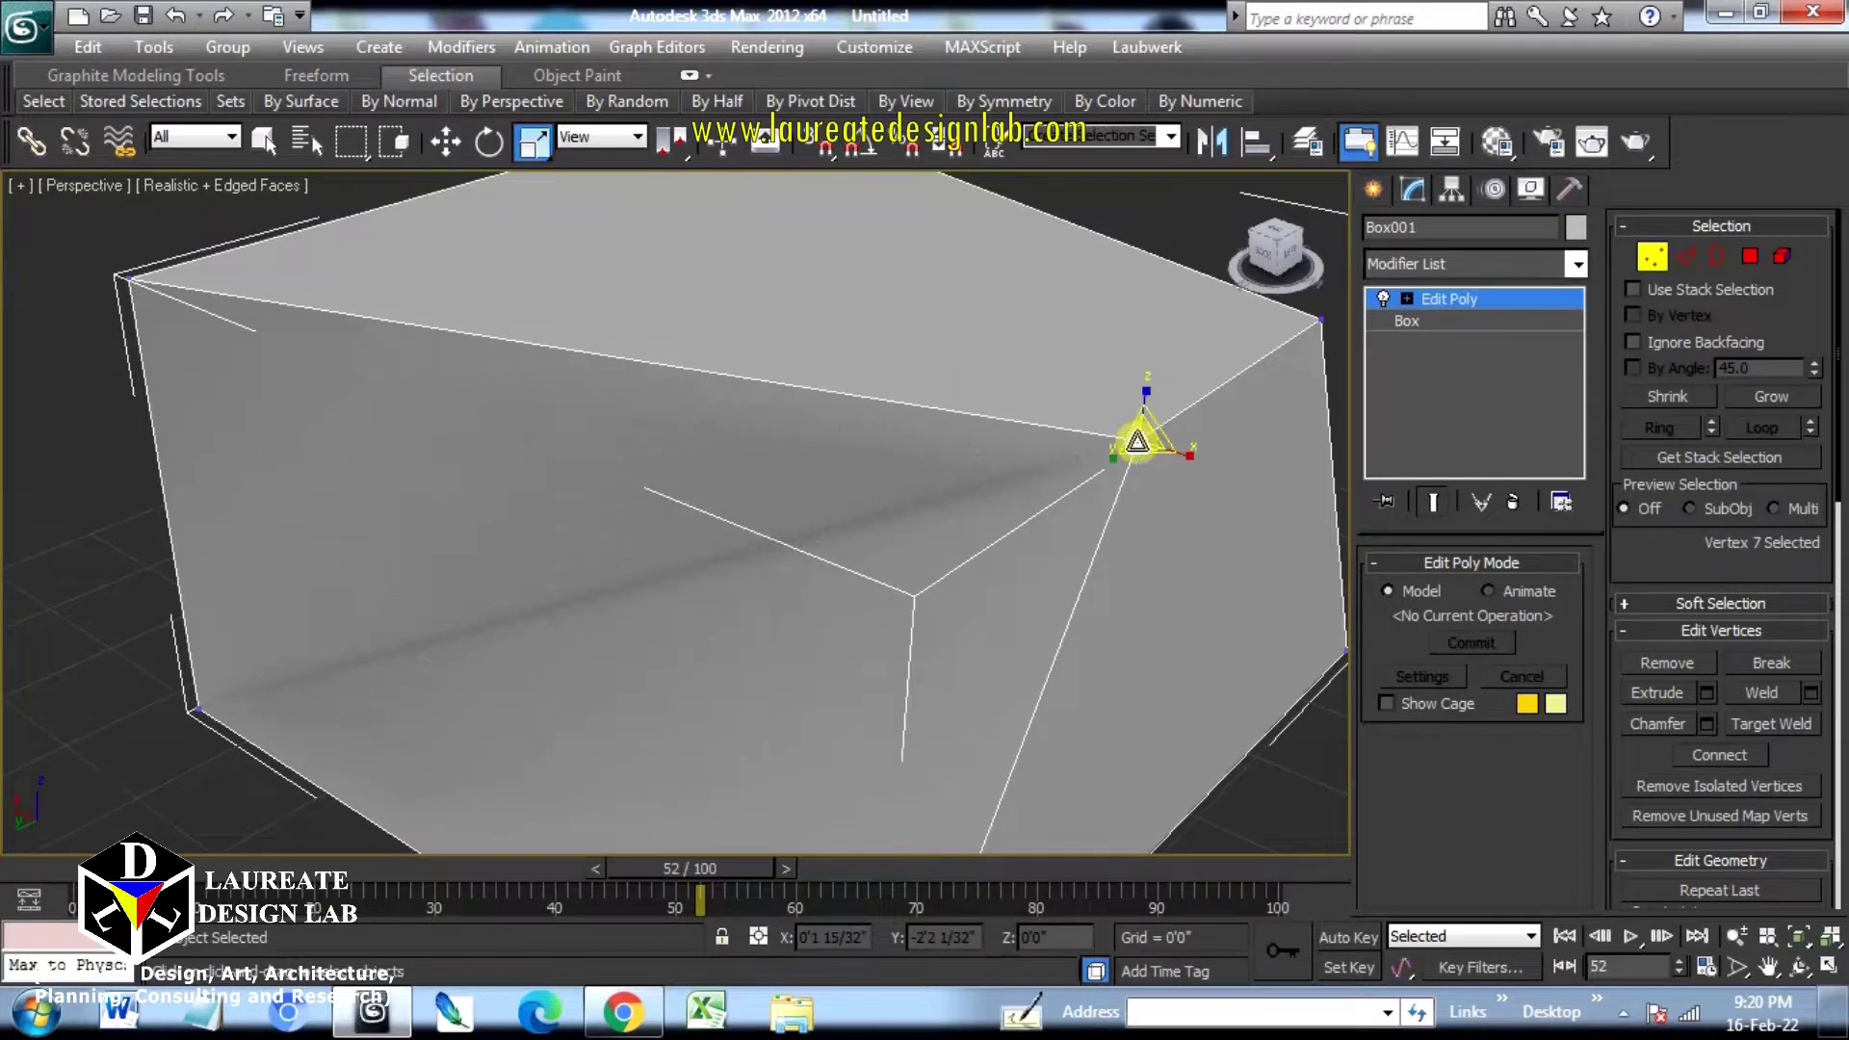
left_click(206, 713, "ctrl")
left_click(1732, 751)
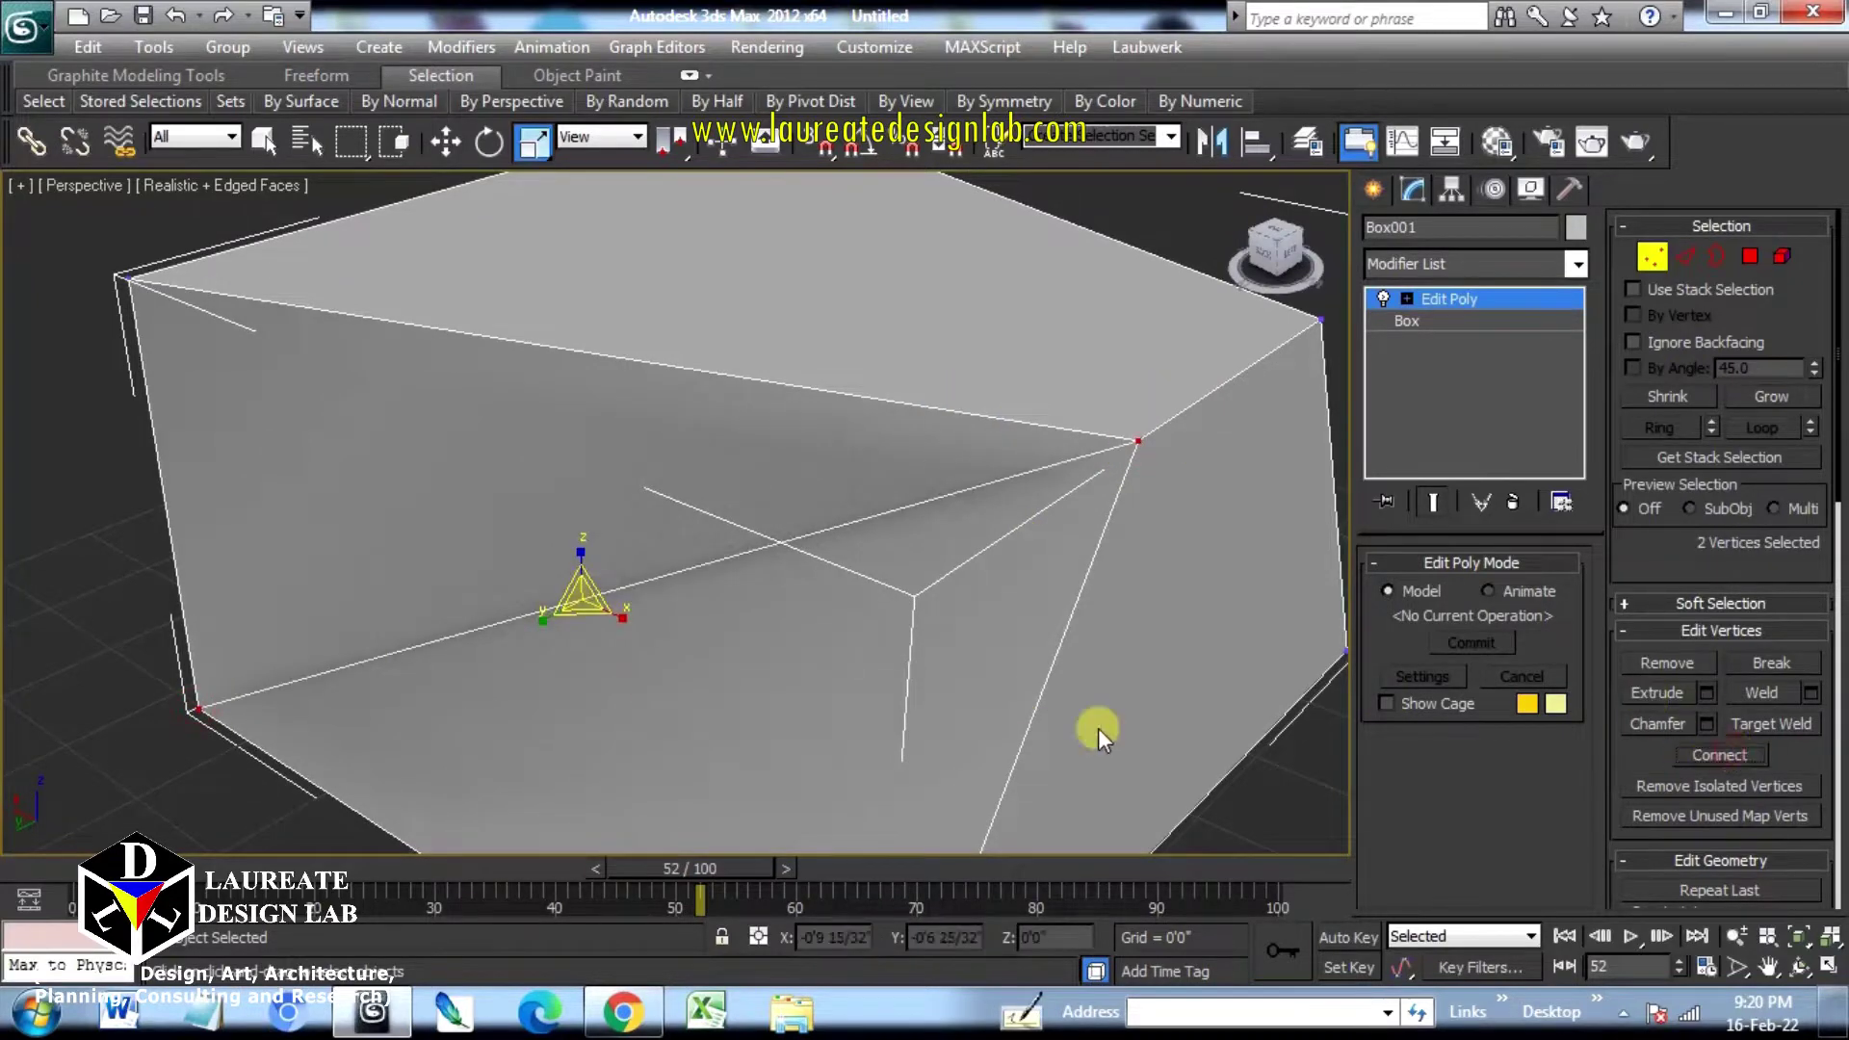
Step: Delete the upright rectangular end polygon opposite the tapered face to open the box
middle_click_drag(967, 611, 786, 609, "alt")
scroll(900, 628, "down", 7)
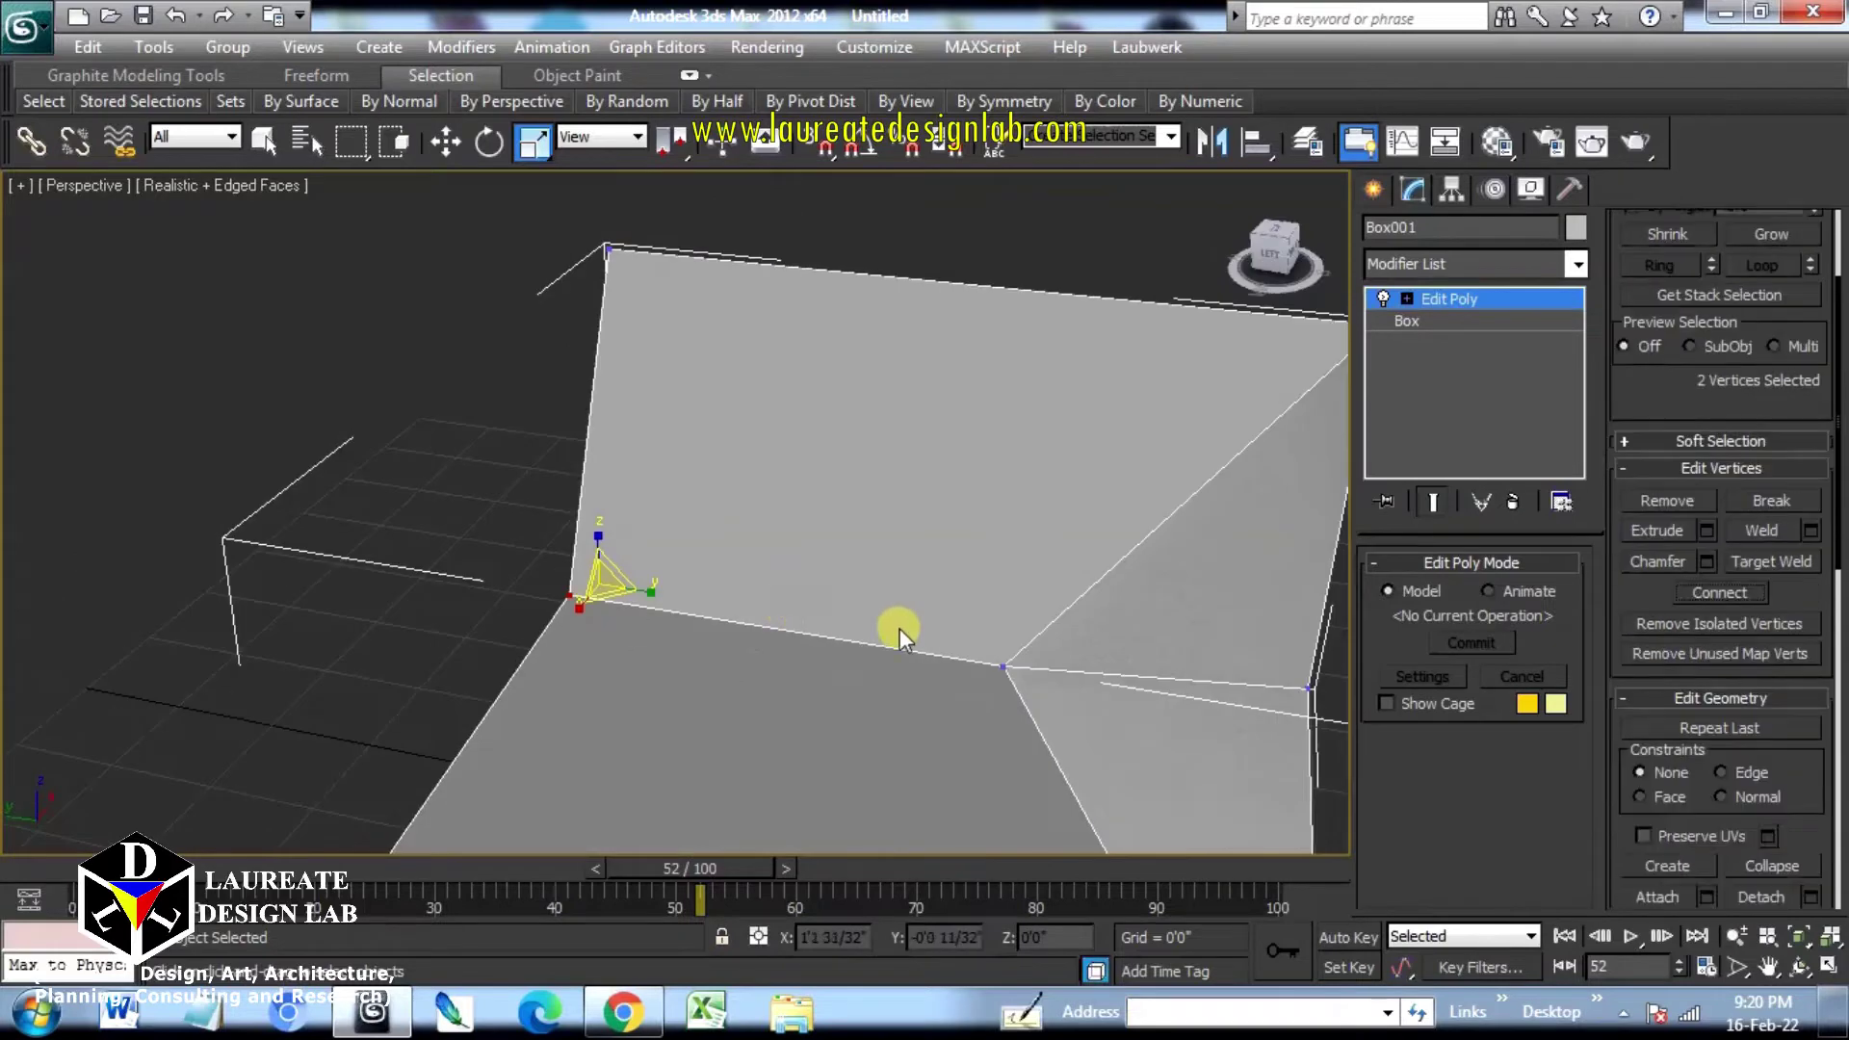
middle_click_drag(928, 615, 875, 557)
scroll(691, 544, "up", 4)
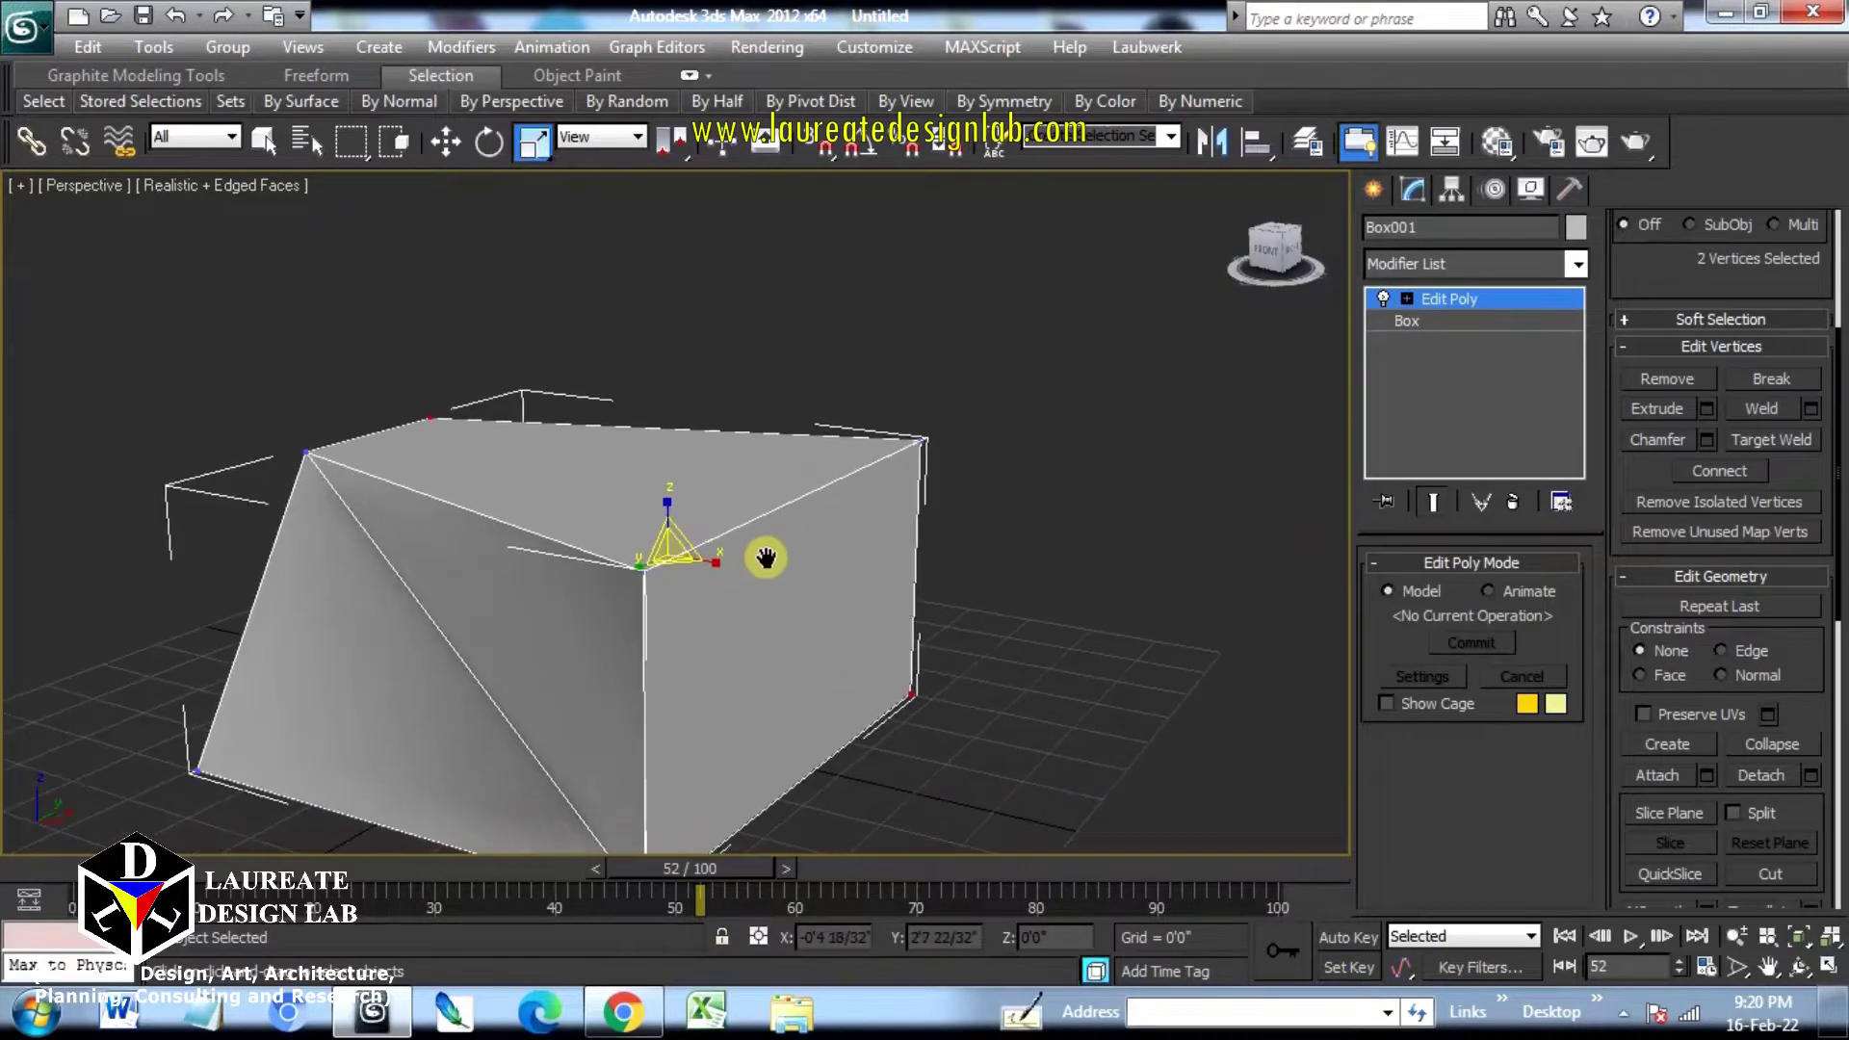
left_click(1408, 299)
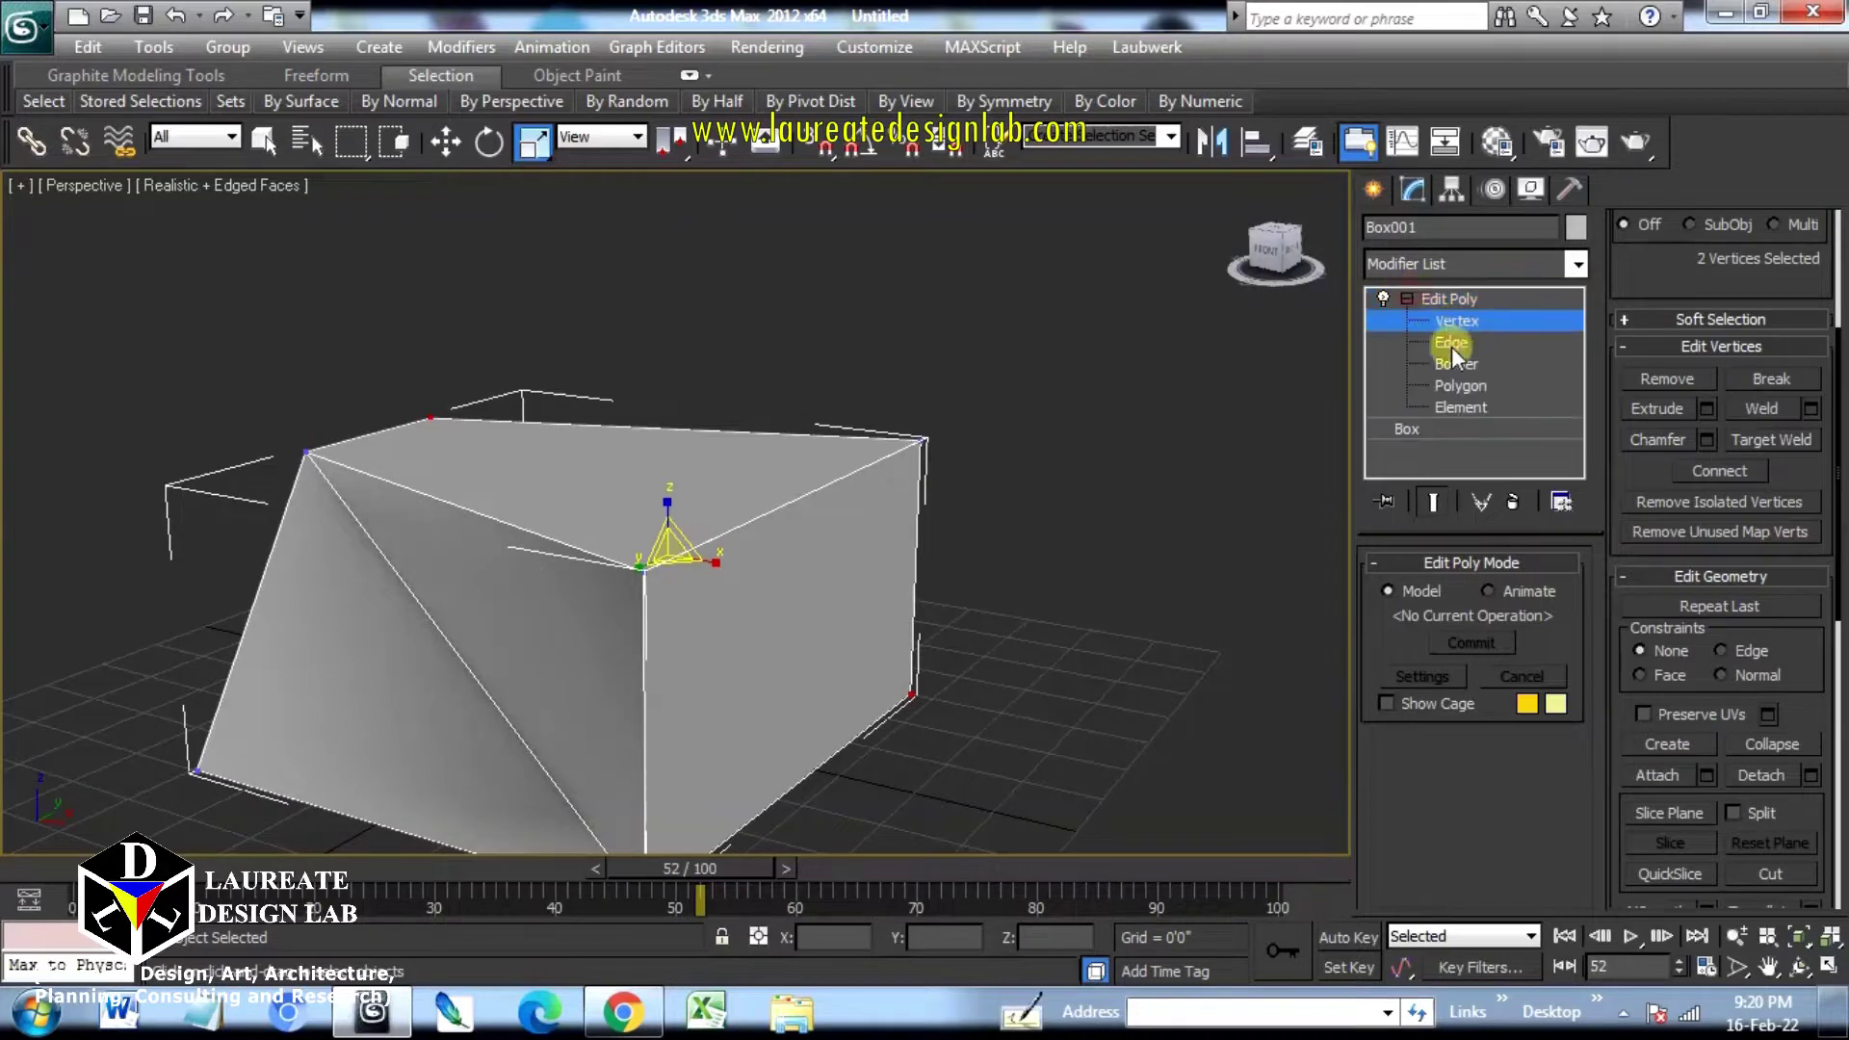
left_click(1458, 385)
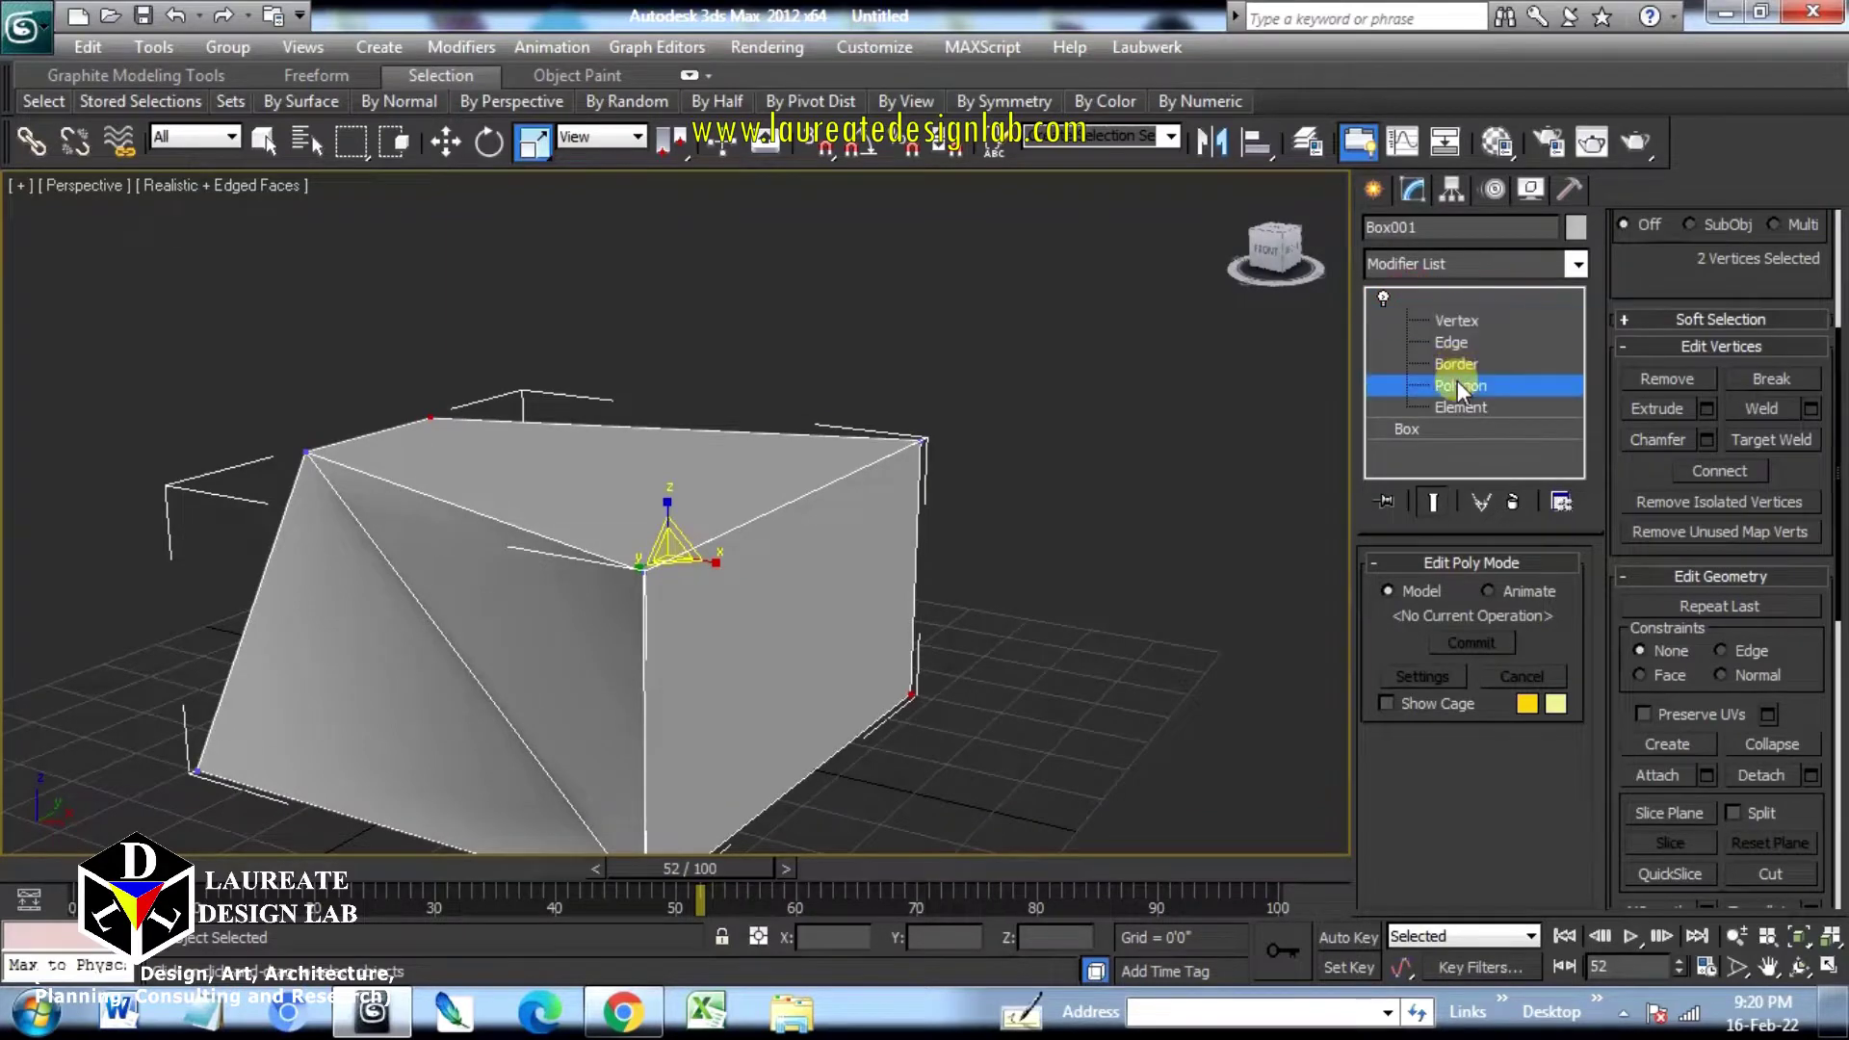
left_click(792, 612)
key("Delete")
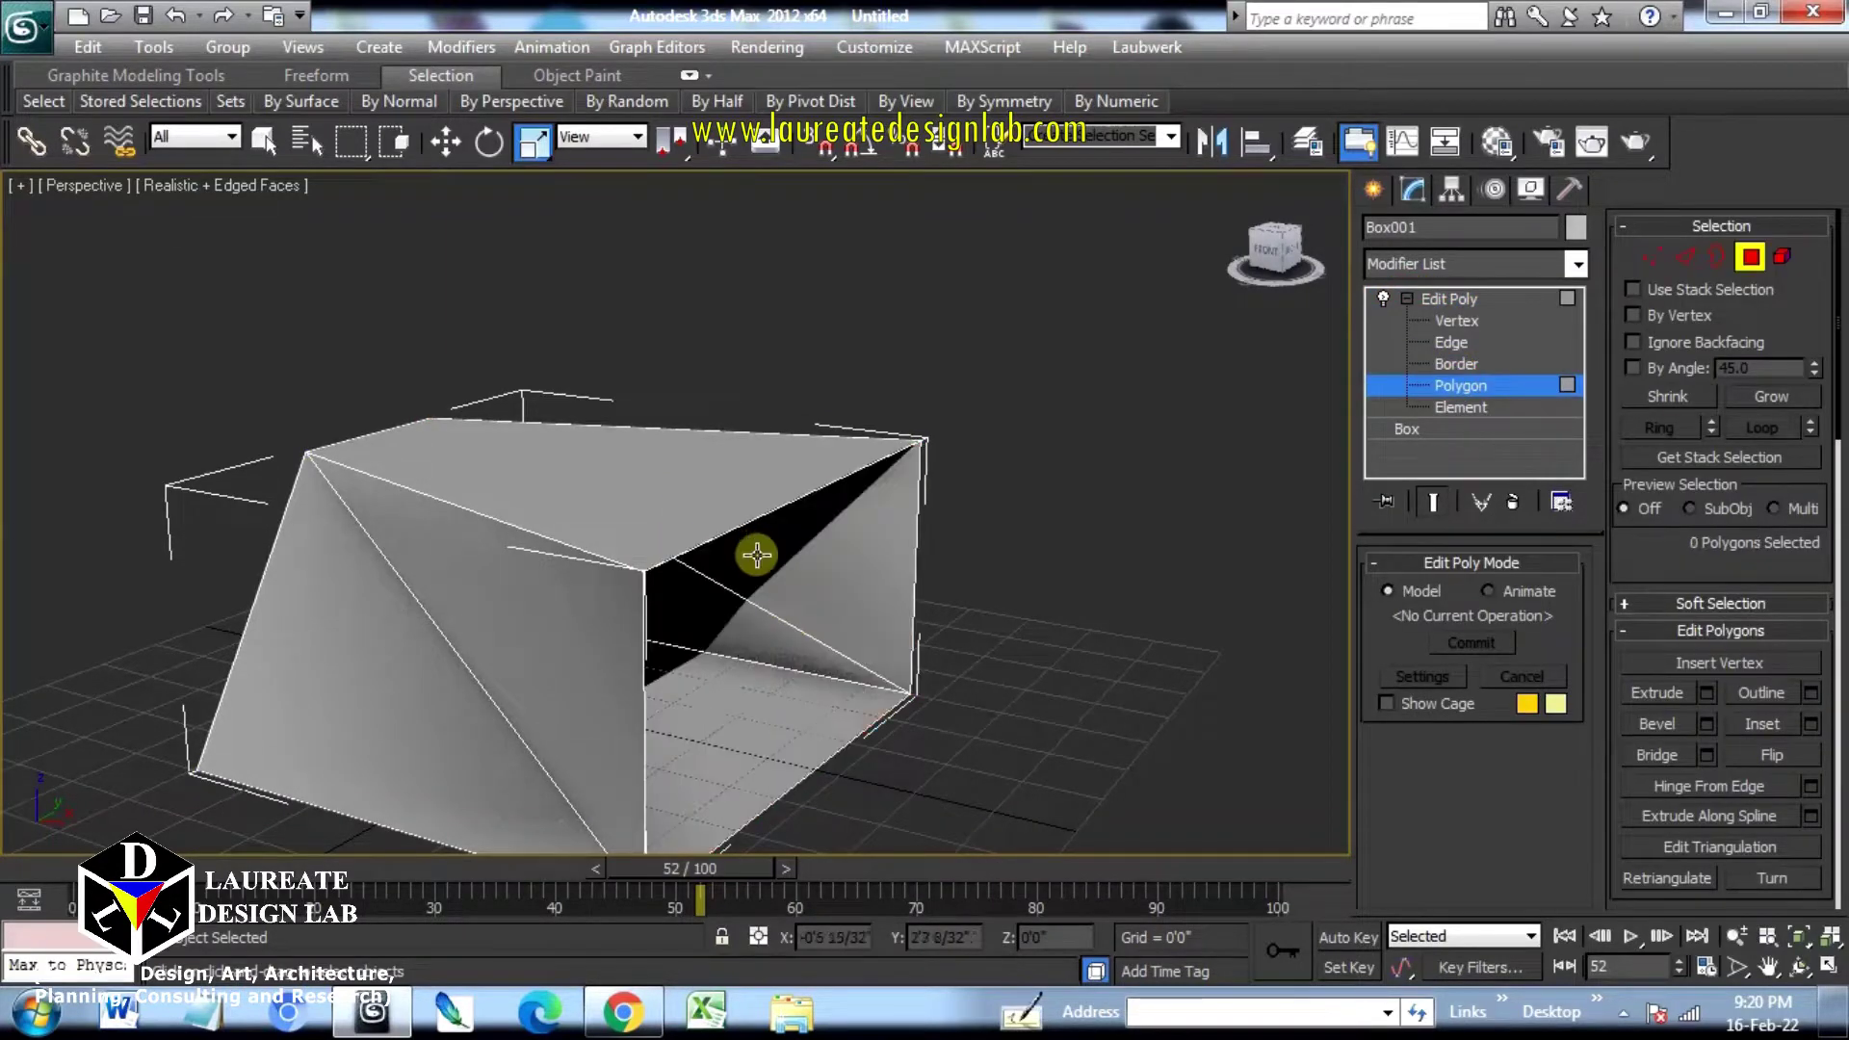
Step: Extend the top edge of the opening horizontally outward as two new polygon segments
mouse_move(755, 578)
middle_mouse_down("alt")
mouse_move(784, 616)
mouse_move(766, 599)
middle_mouse_up("alt")
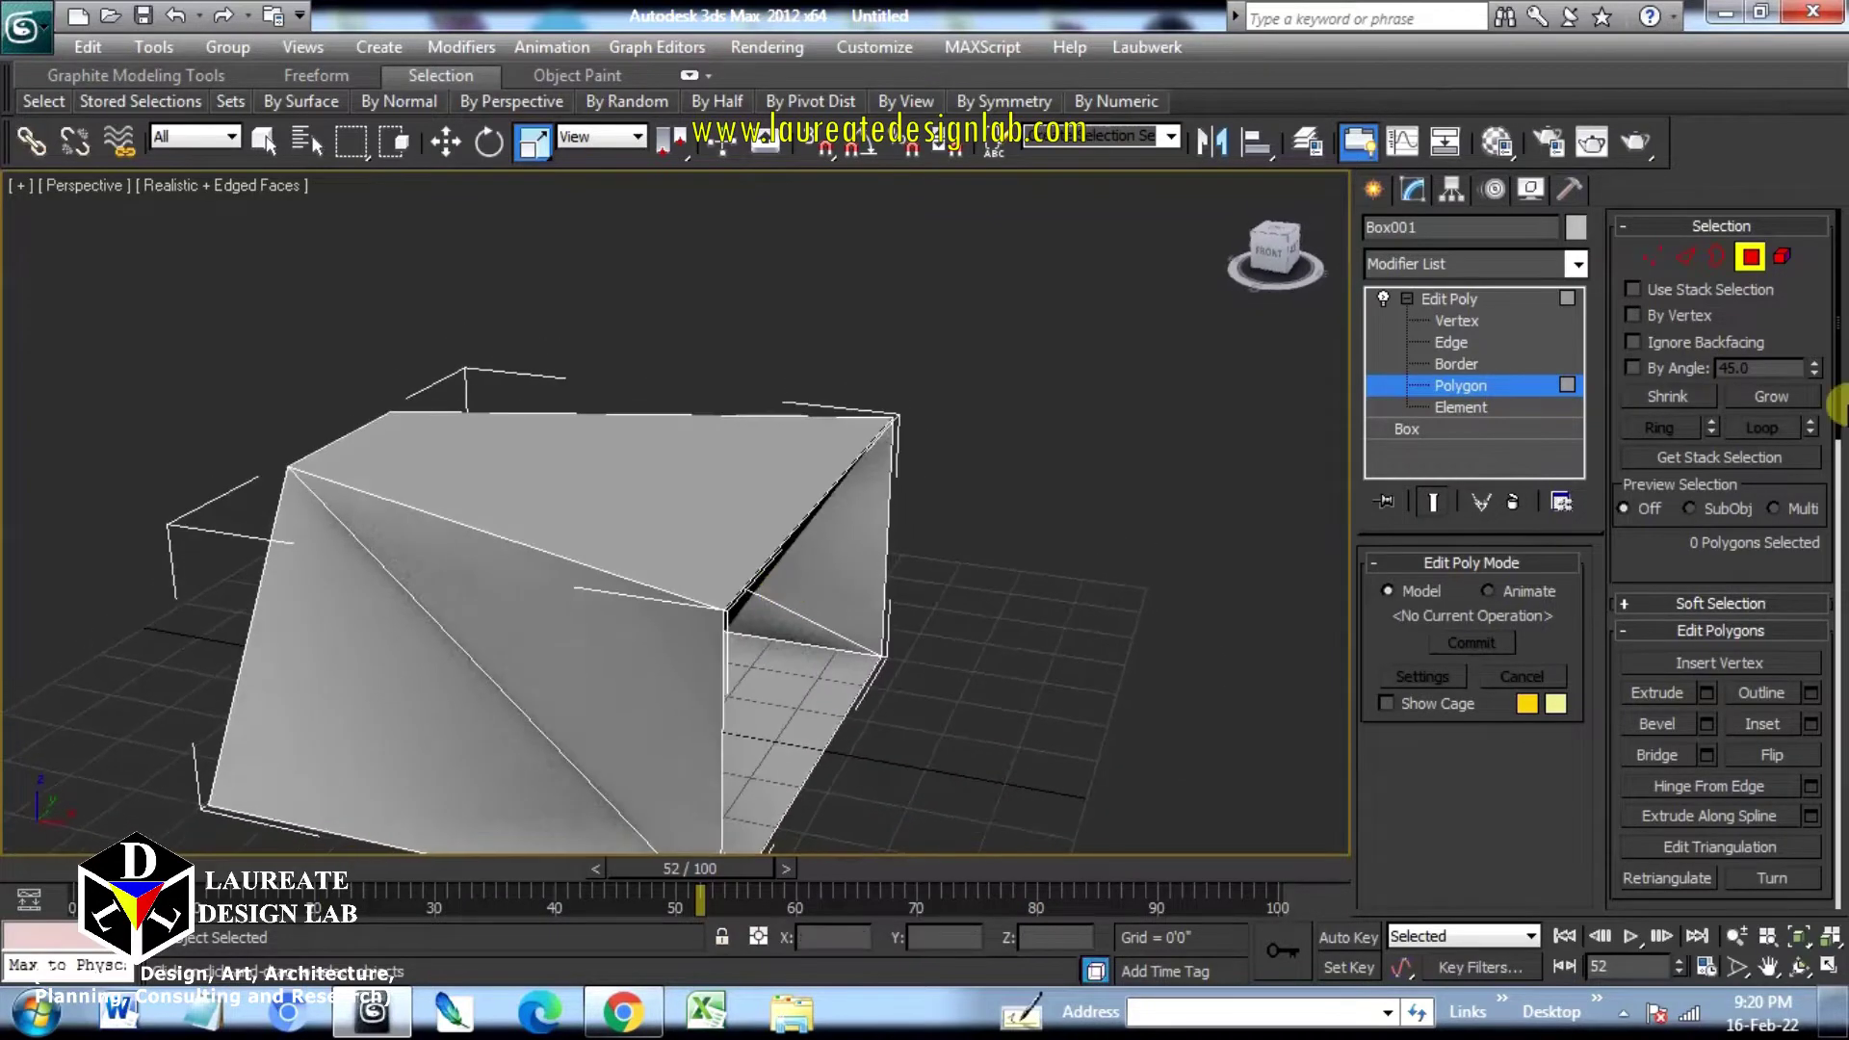
left_click(1683, 258)
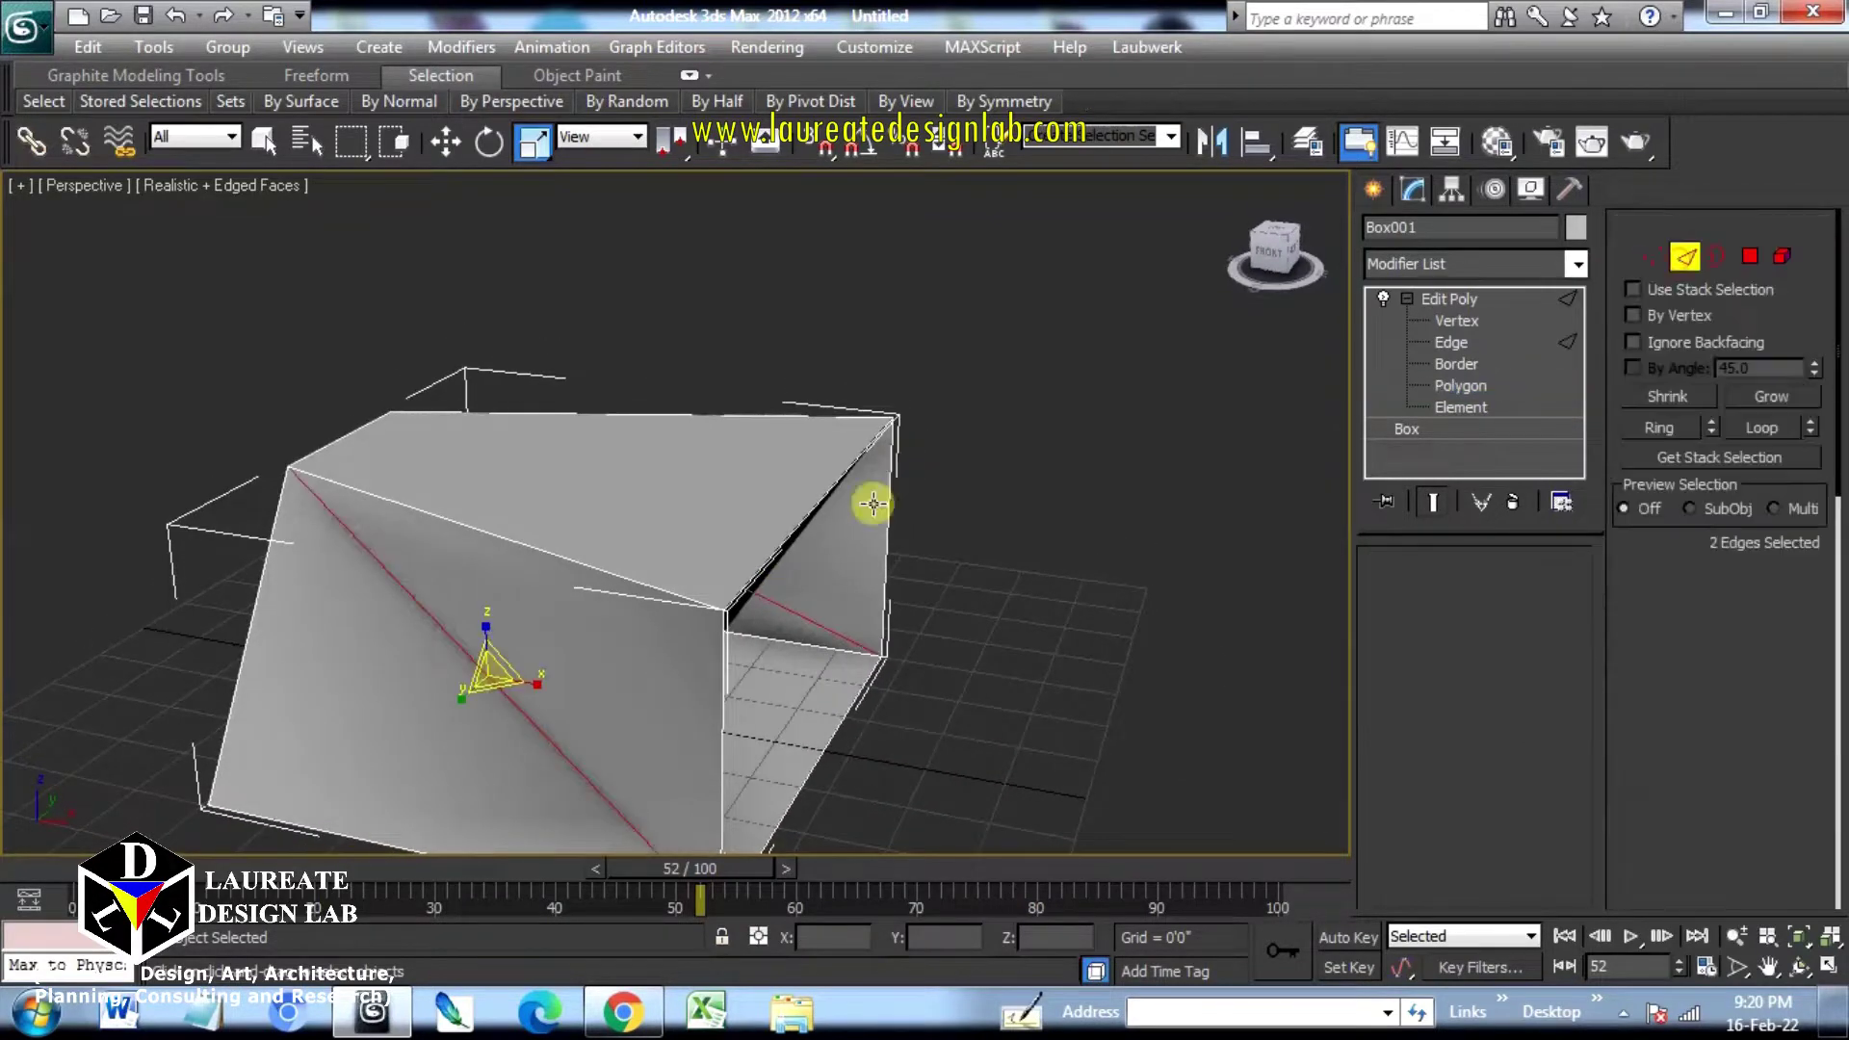
left_click(823, 495)
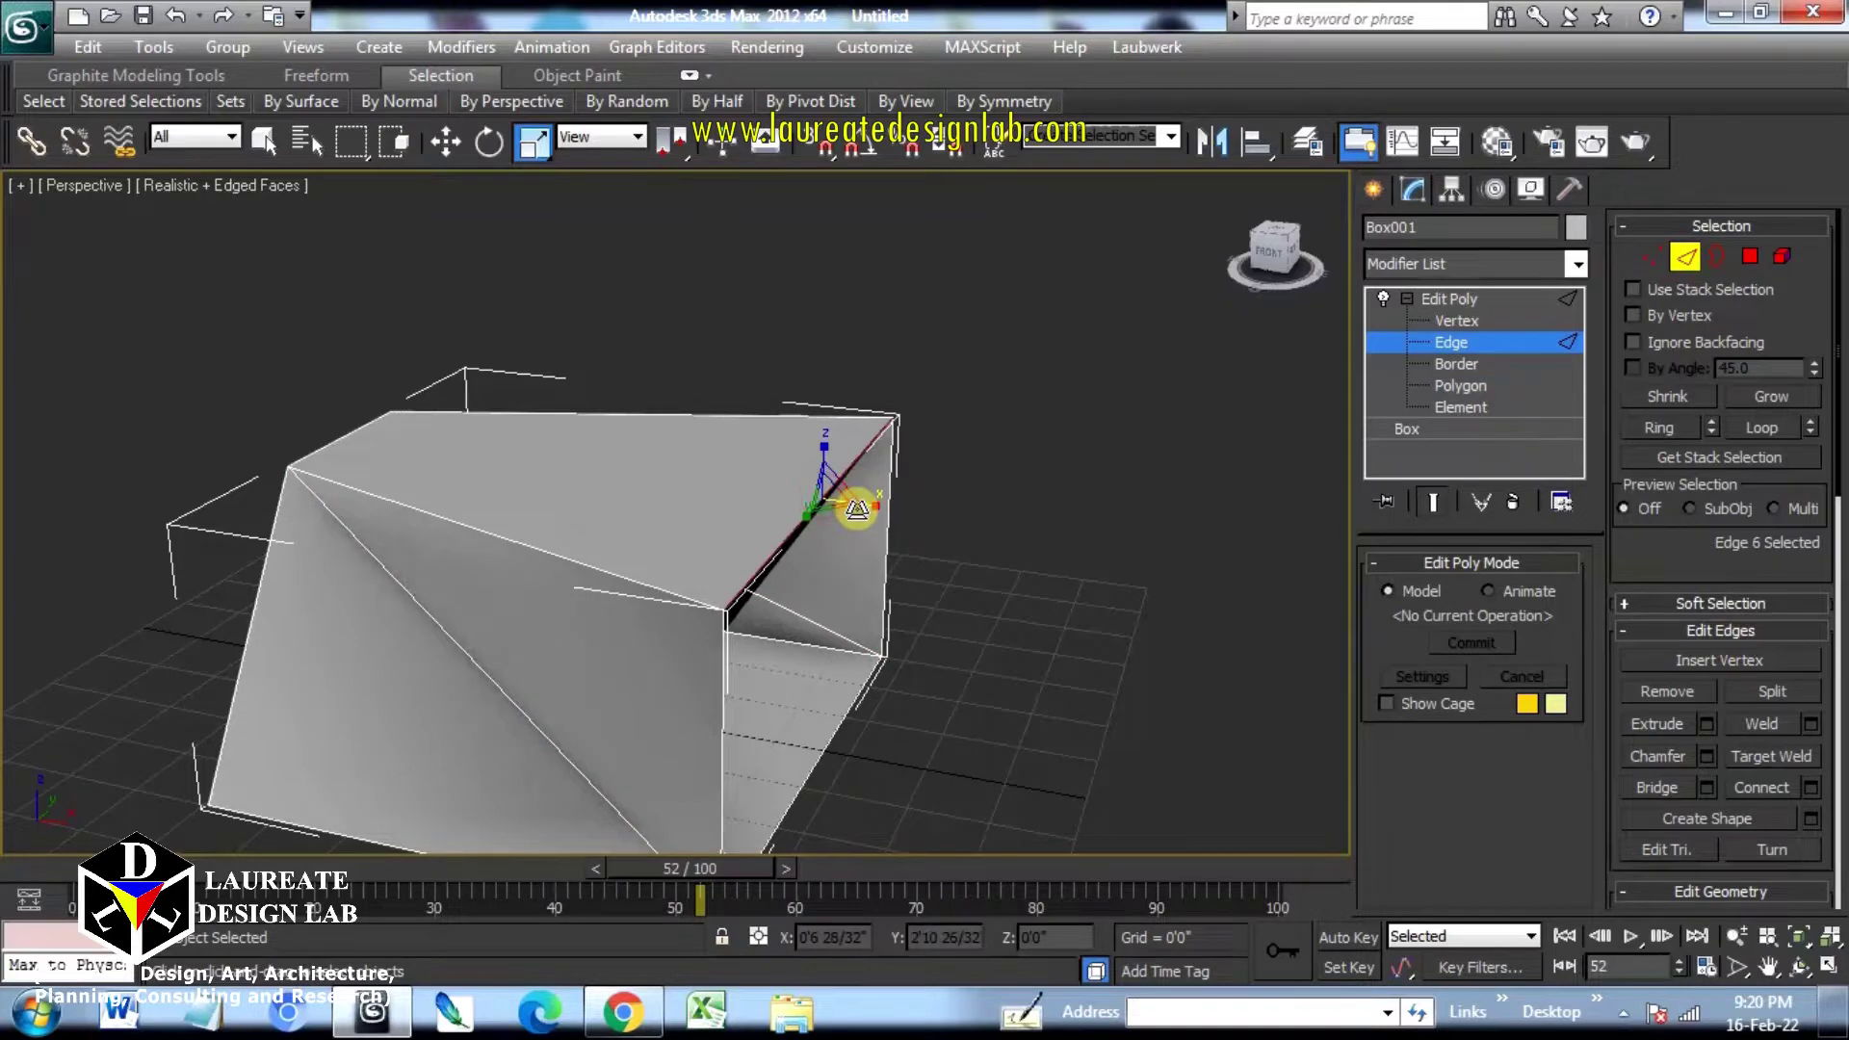
key("w")
left_click_drag(858, 499, 1124, 576, "shift")
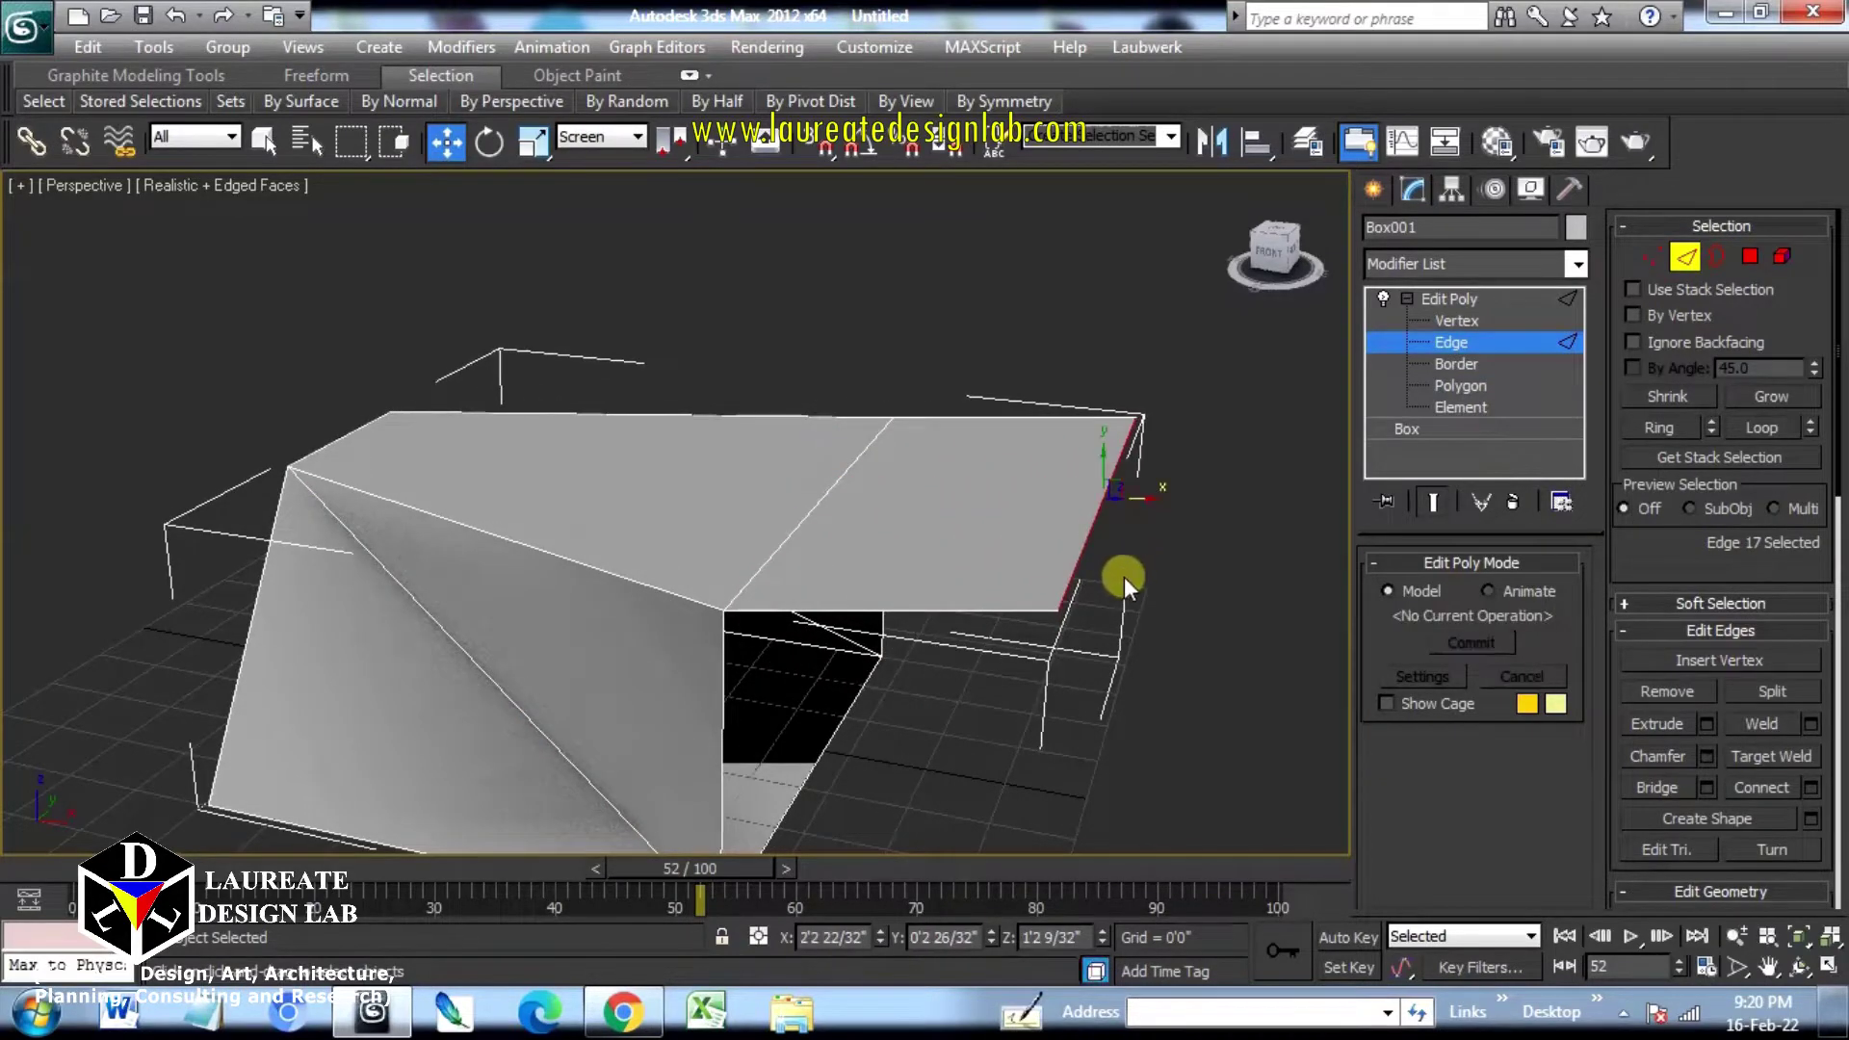
mouse_move(1124, 575)
middle_mouse_down("alt")
mouse_move(1152, 575)
mouse_move(1108, 558)
middle_mouse_up("alt")
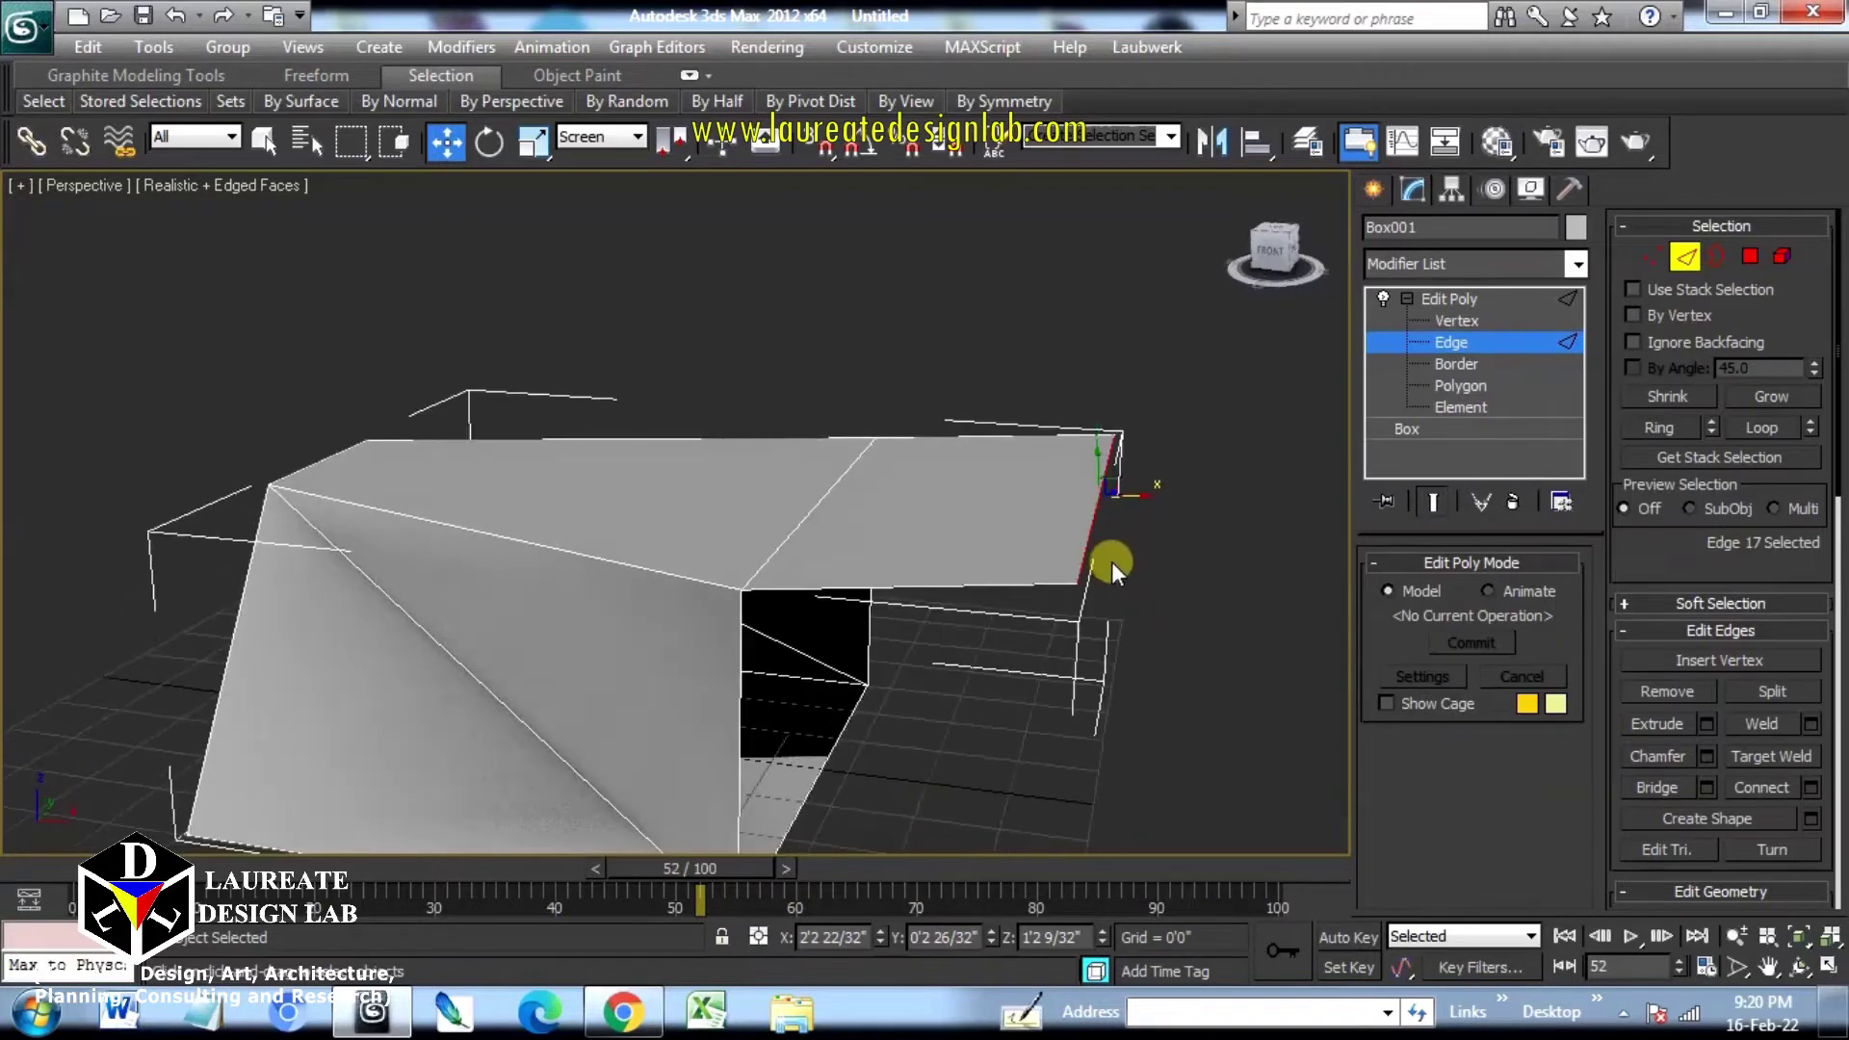
left_click_drag(1136, 495, 1295, 522, "shift")
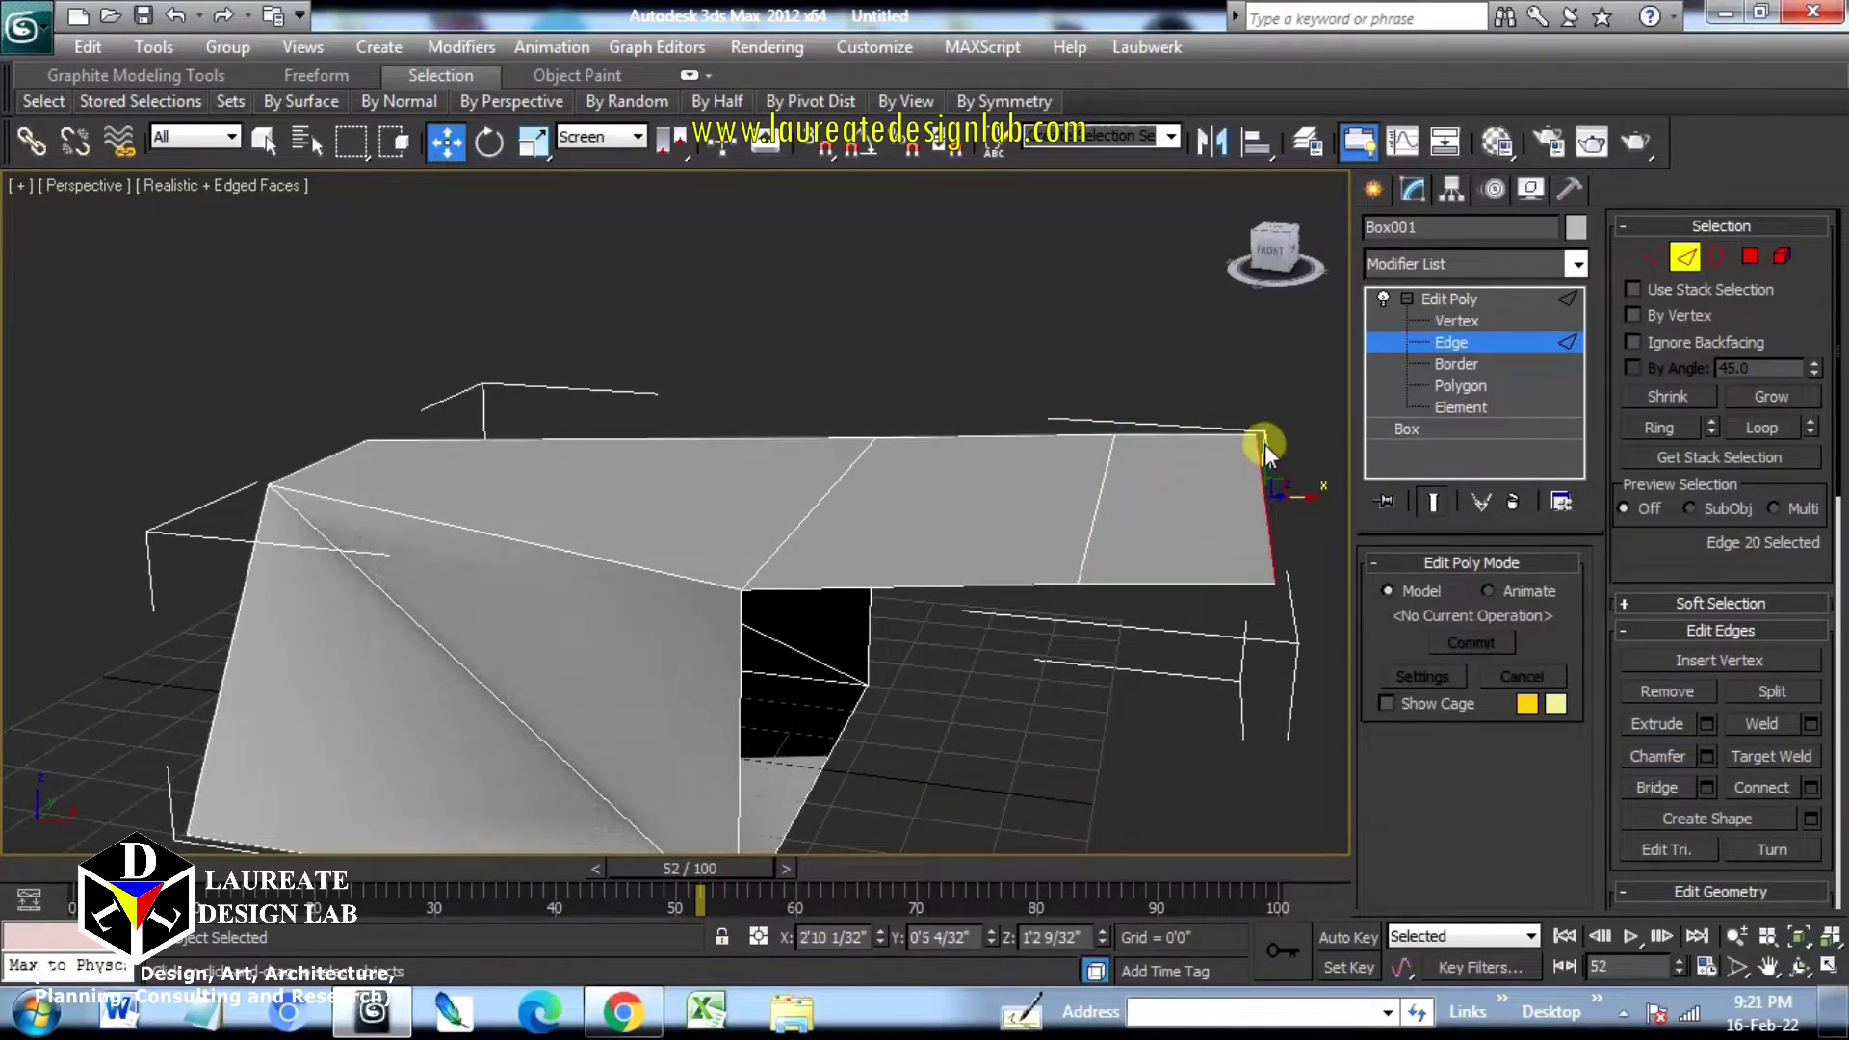
Step: Raise the strip's end edge slightly and extend it outward by two more polygon segments
left_click_drag(1264, 443, 1262, 428)
middle_click_drag(1172, 537, 1002, 499)
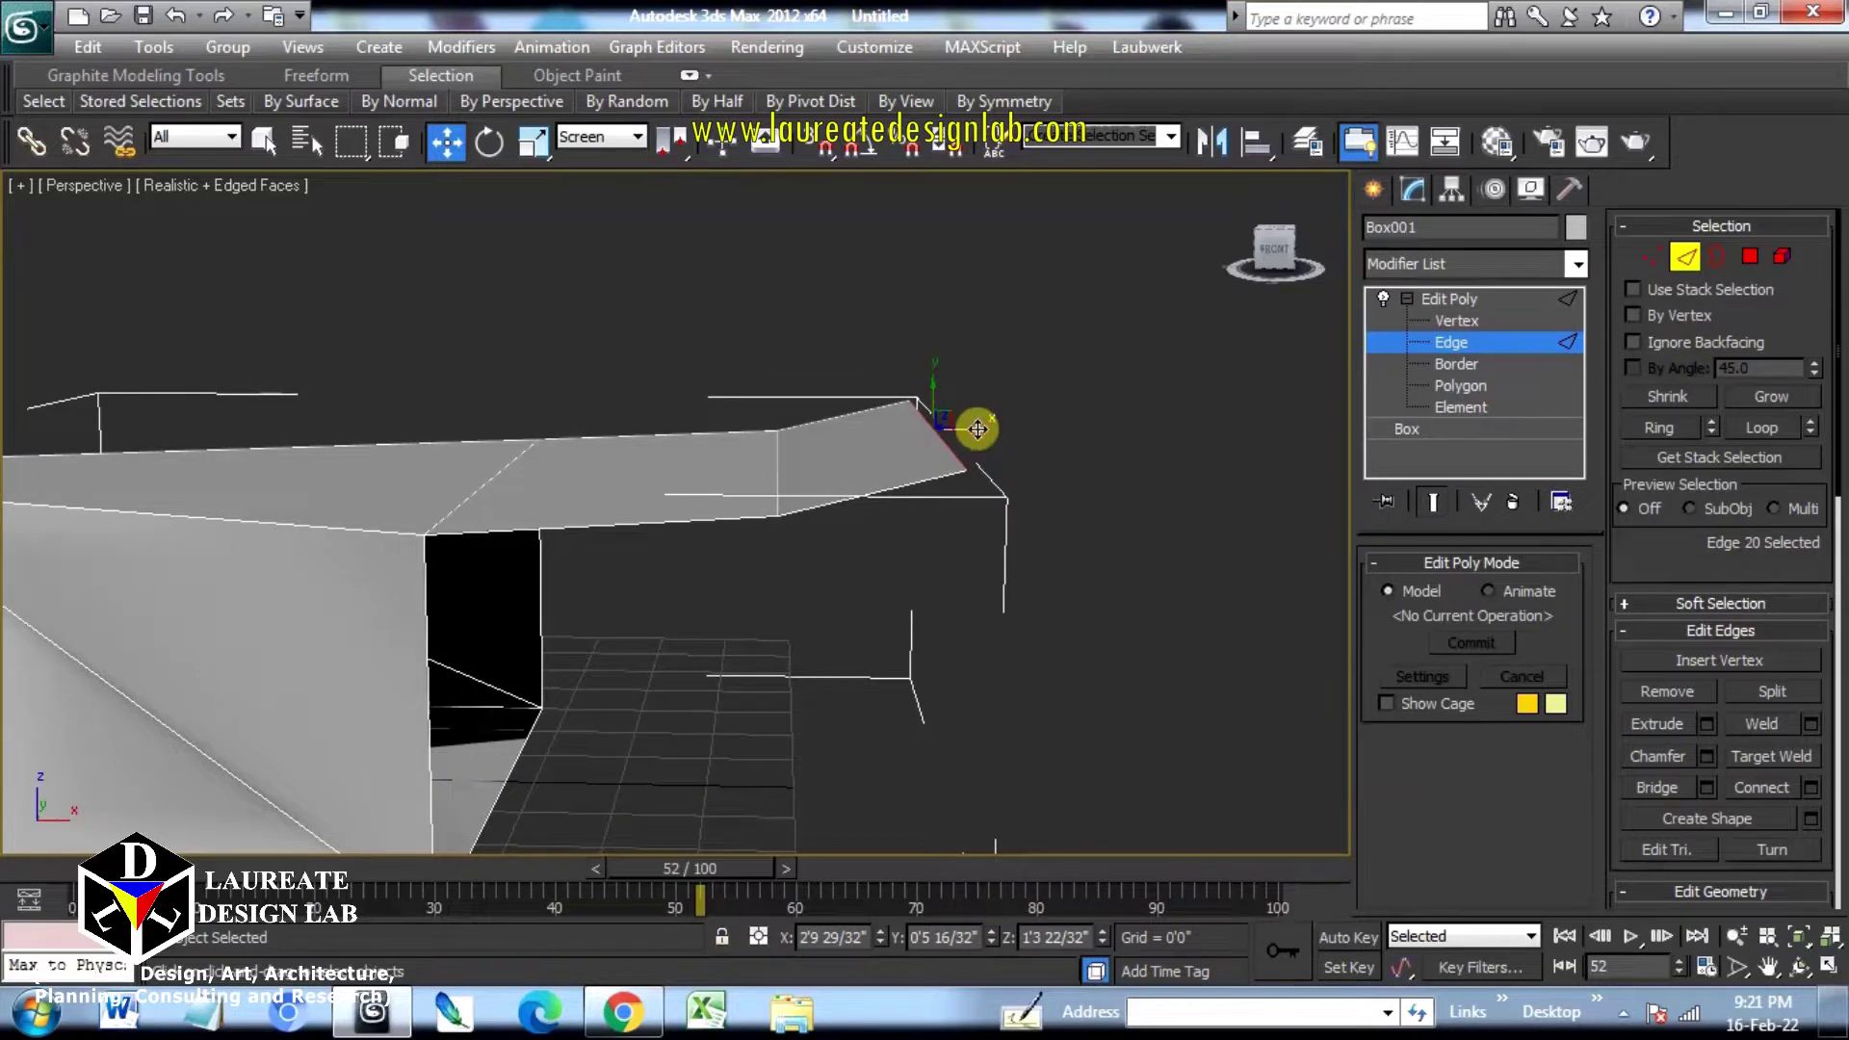
left_click_drag(978, 429, 1222, 417)
middle_click_drag(1222, 417, 928, 414)
left_click_drag(929, 414, 1200, 401, "shift")
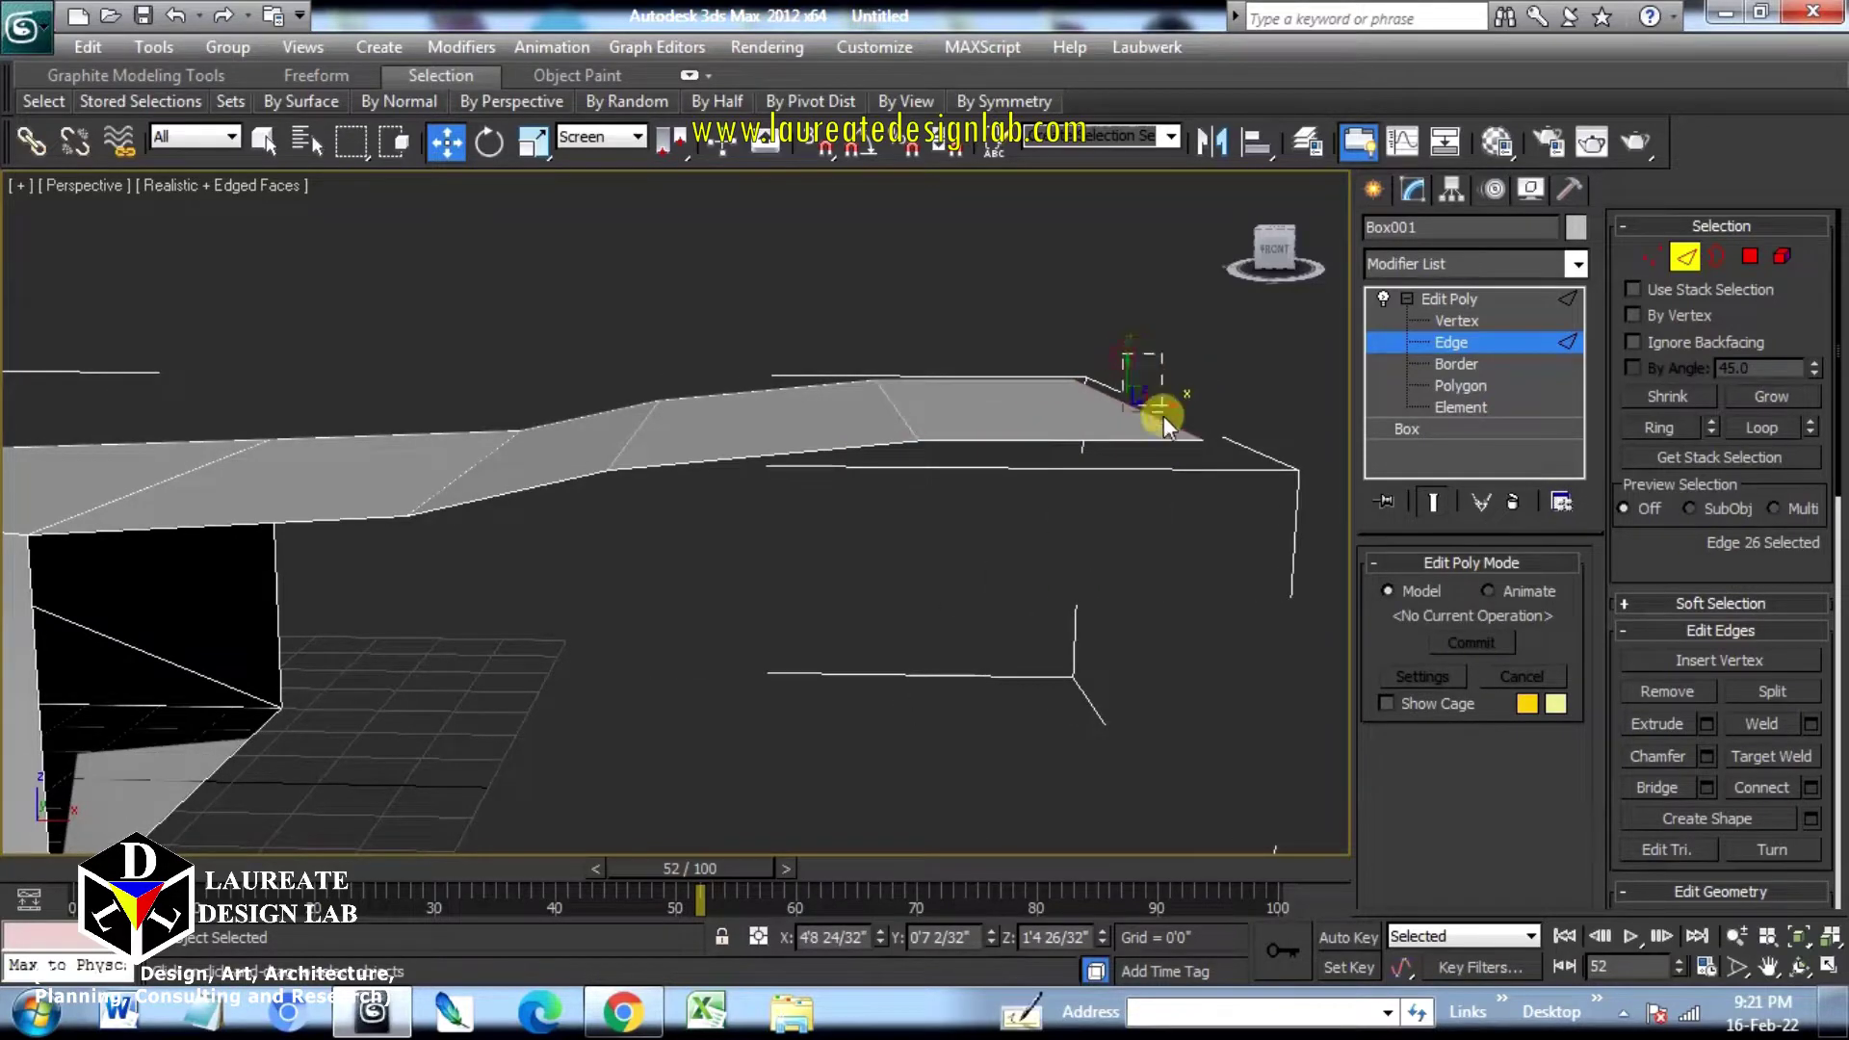
Step: Lower the strip's end edge to a Z height of about 0'10 22/32" so the last segment slopes down
left_click(1146, 335)
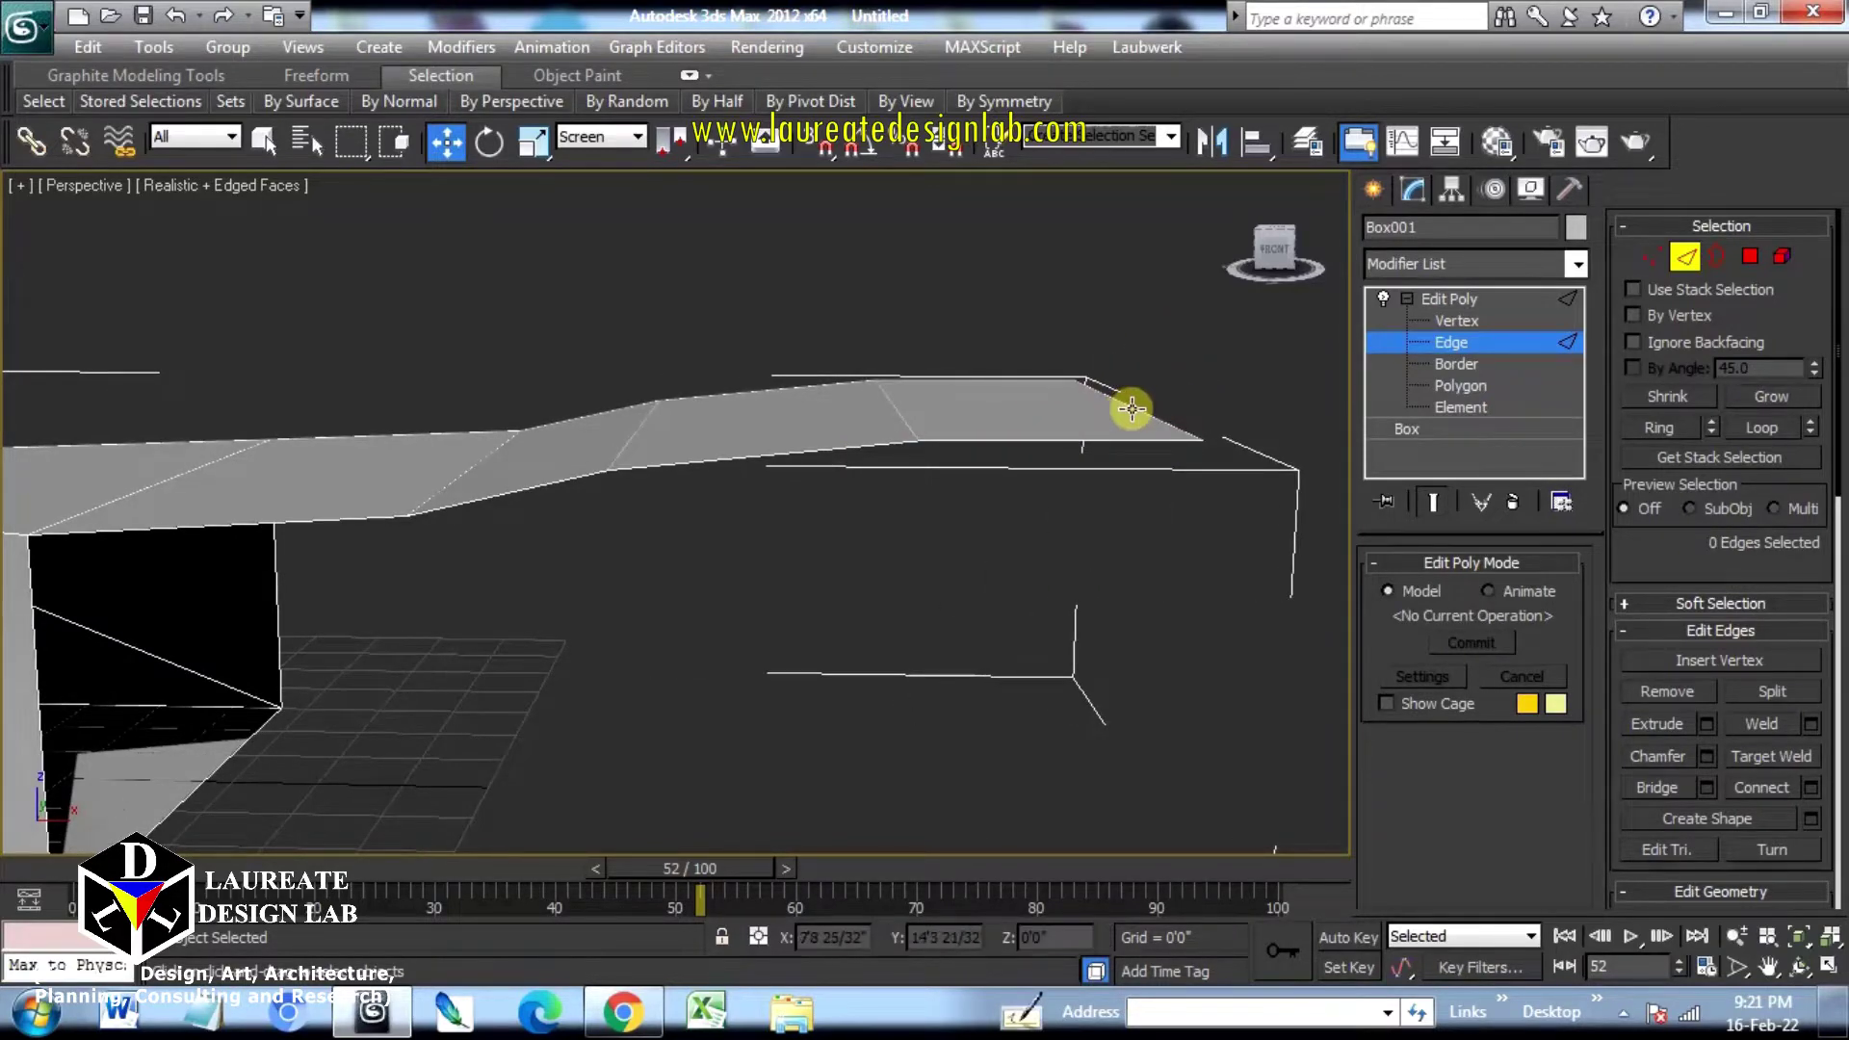
left_click_drag(1132, 408, 1146, 497)
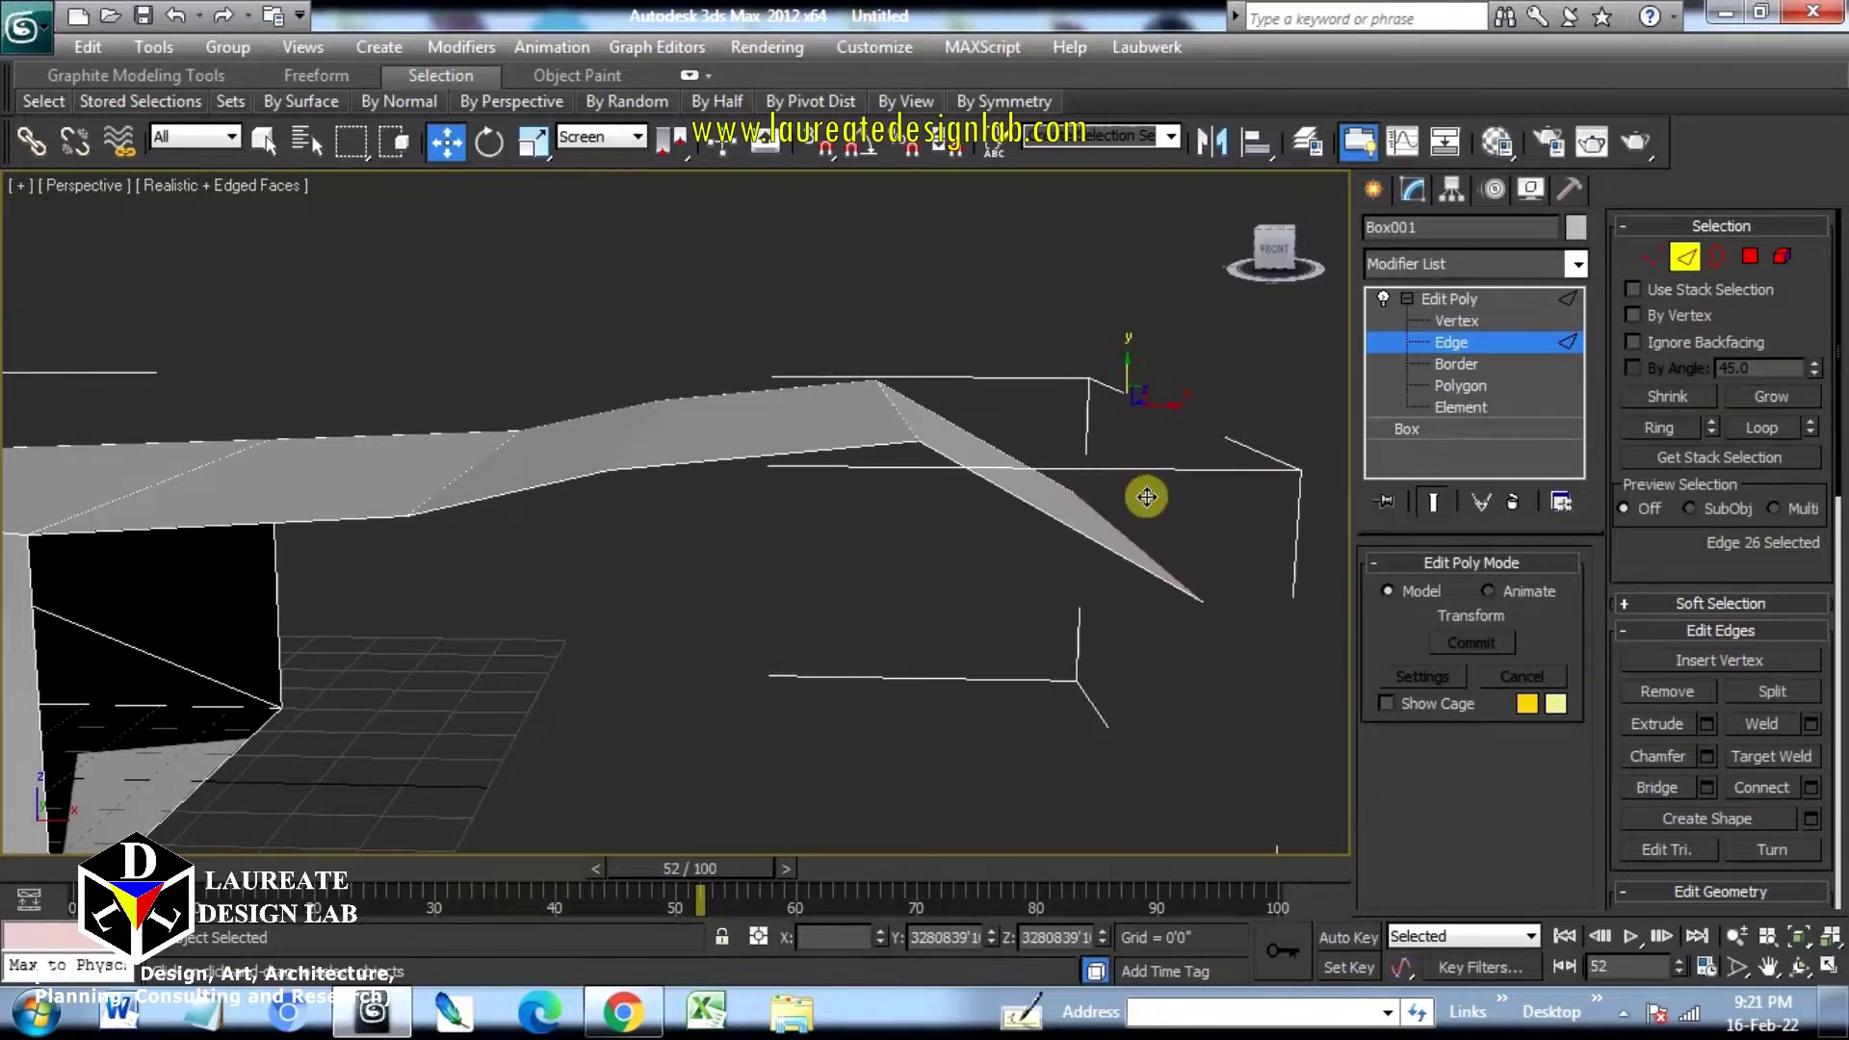
middle_click_drag(1146, 497, 1126, 536, "alt")
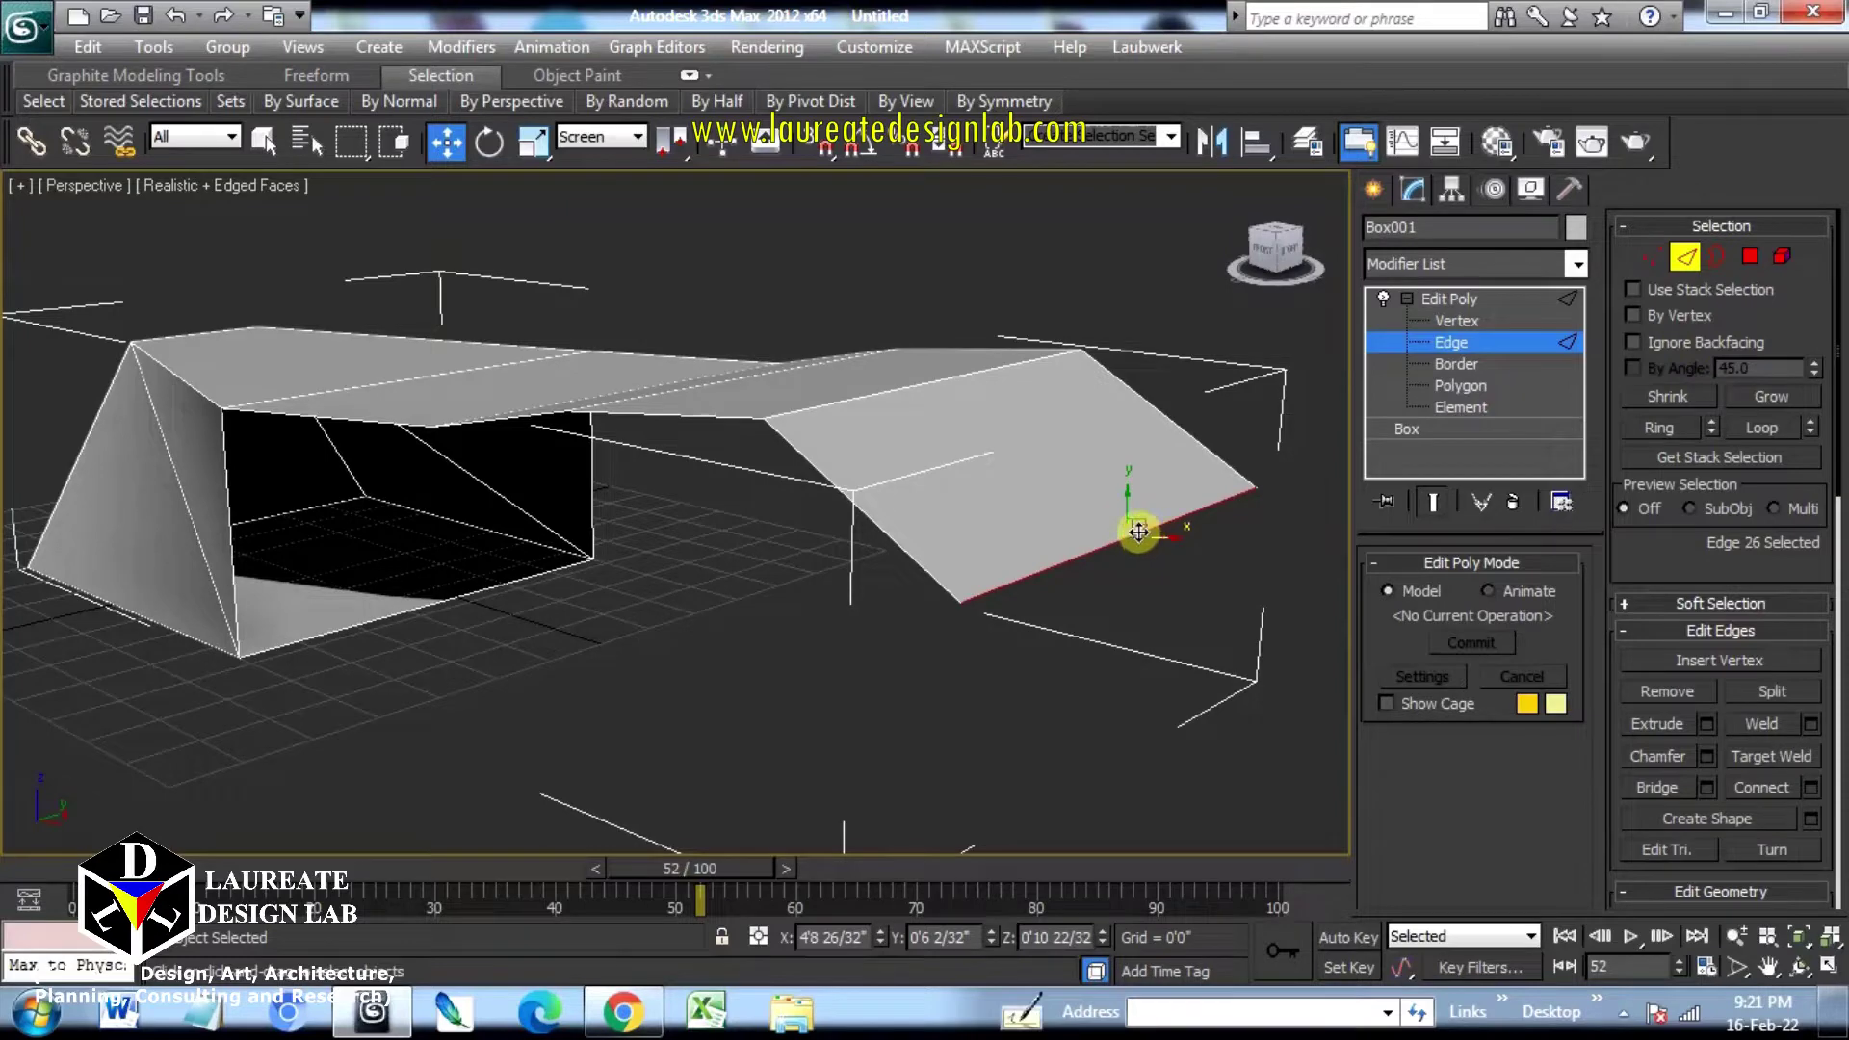
Step: Extend the strip by another segment and lower its end edge to a Z height of about 0'1 23/32"
middle_click_drag(1136, 562, 1182, 582, "alt")
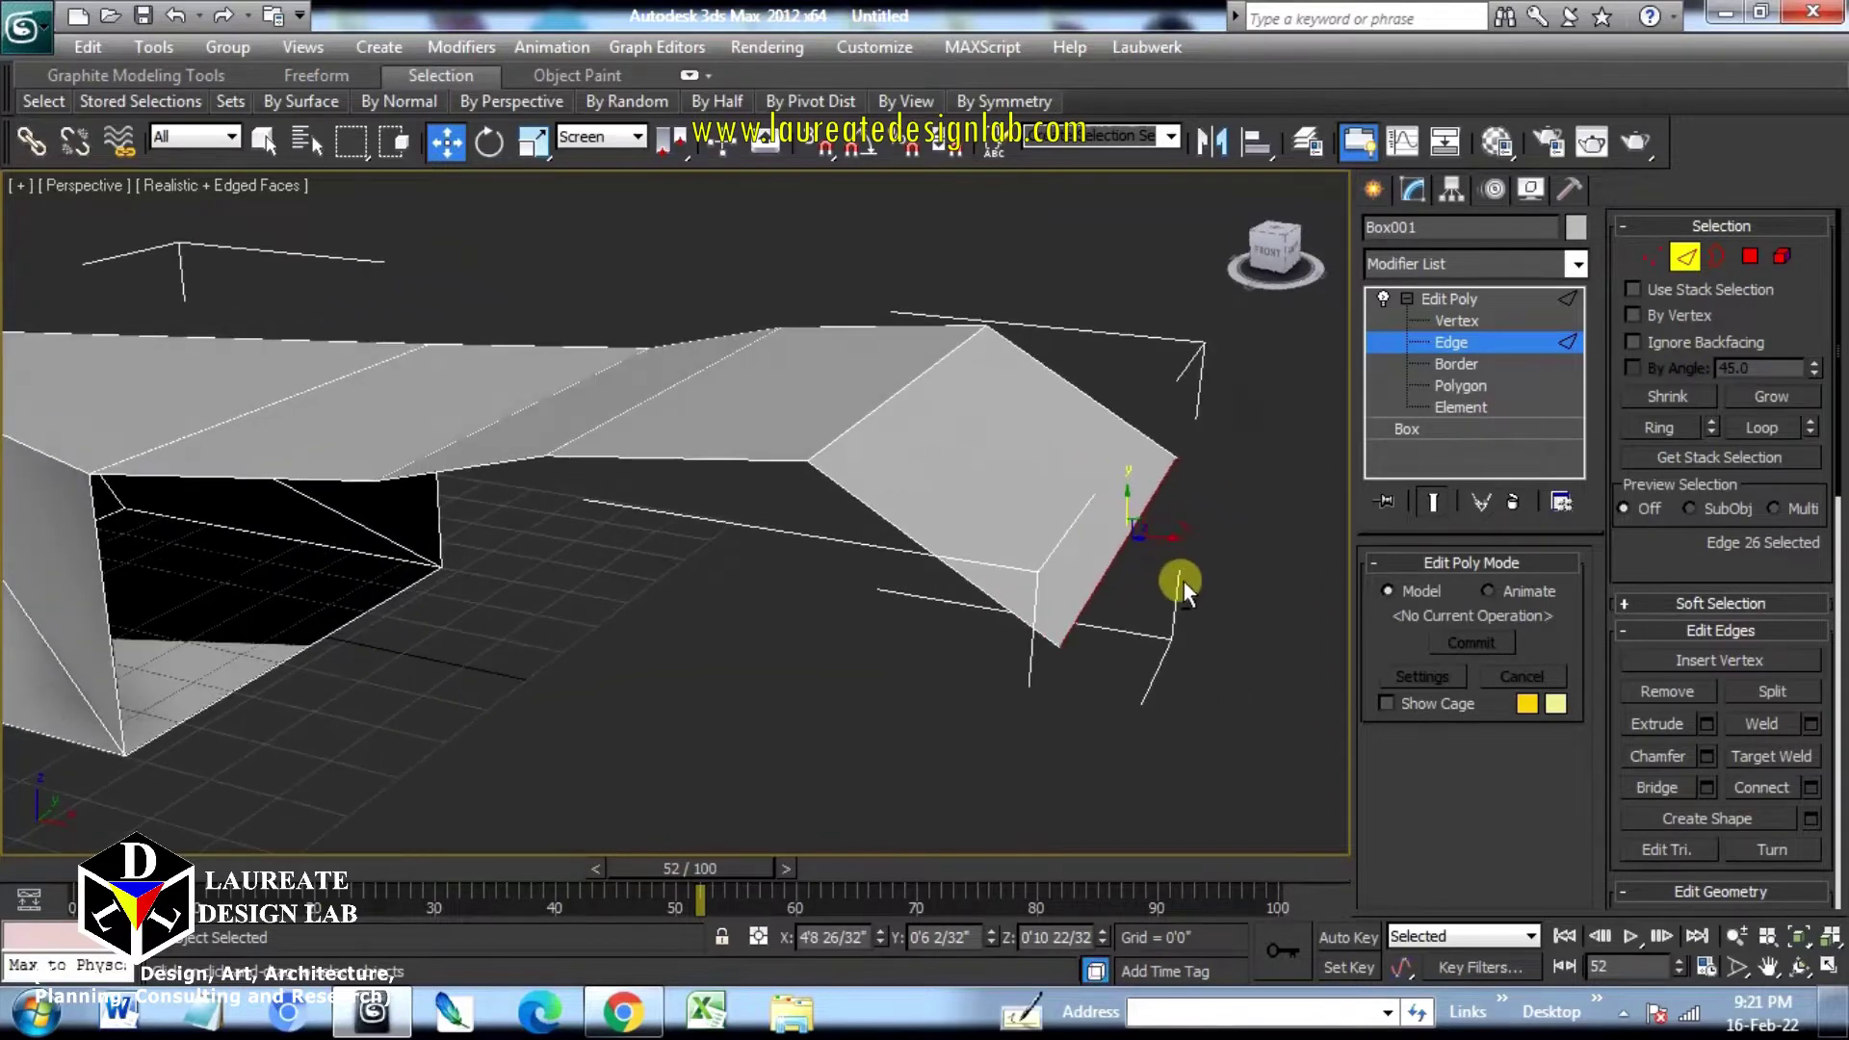
left_click_drag(1168, 536, 1372, 599, "shift")
middle_click_drag(1101, 571, 939, 515)
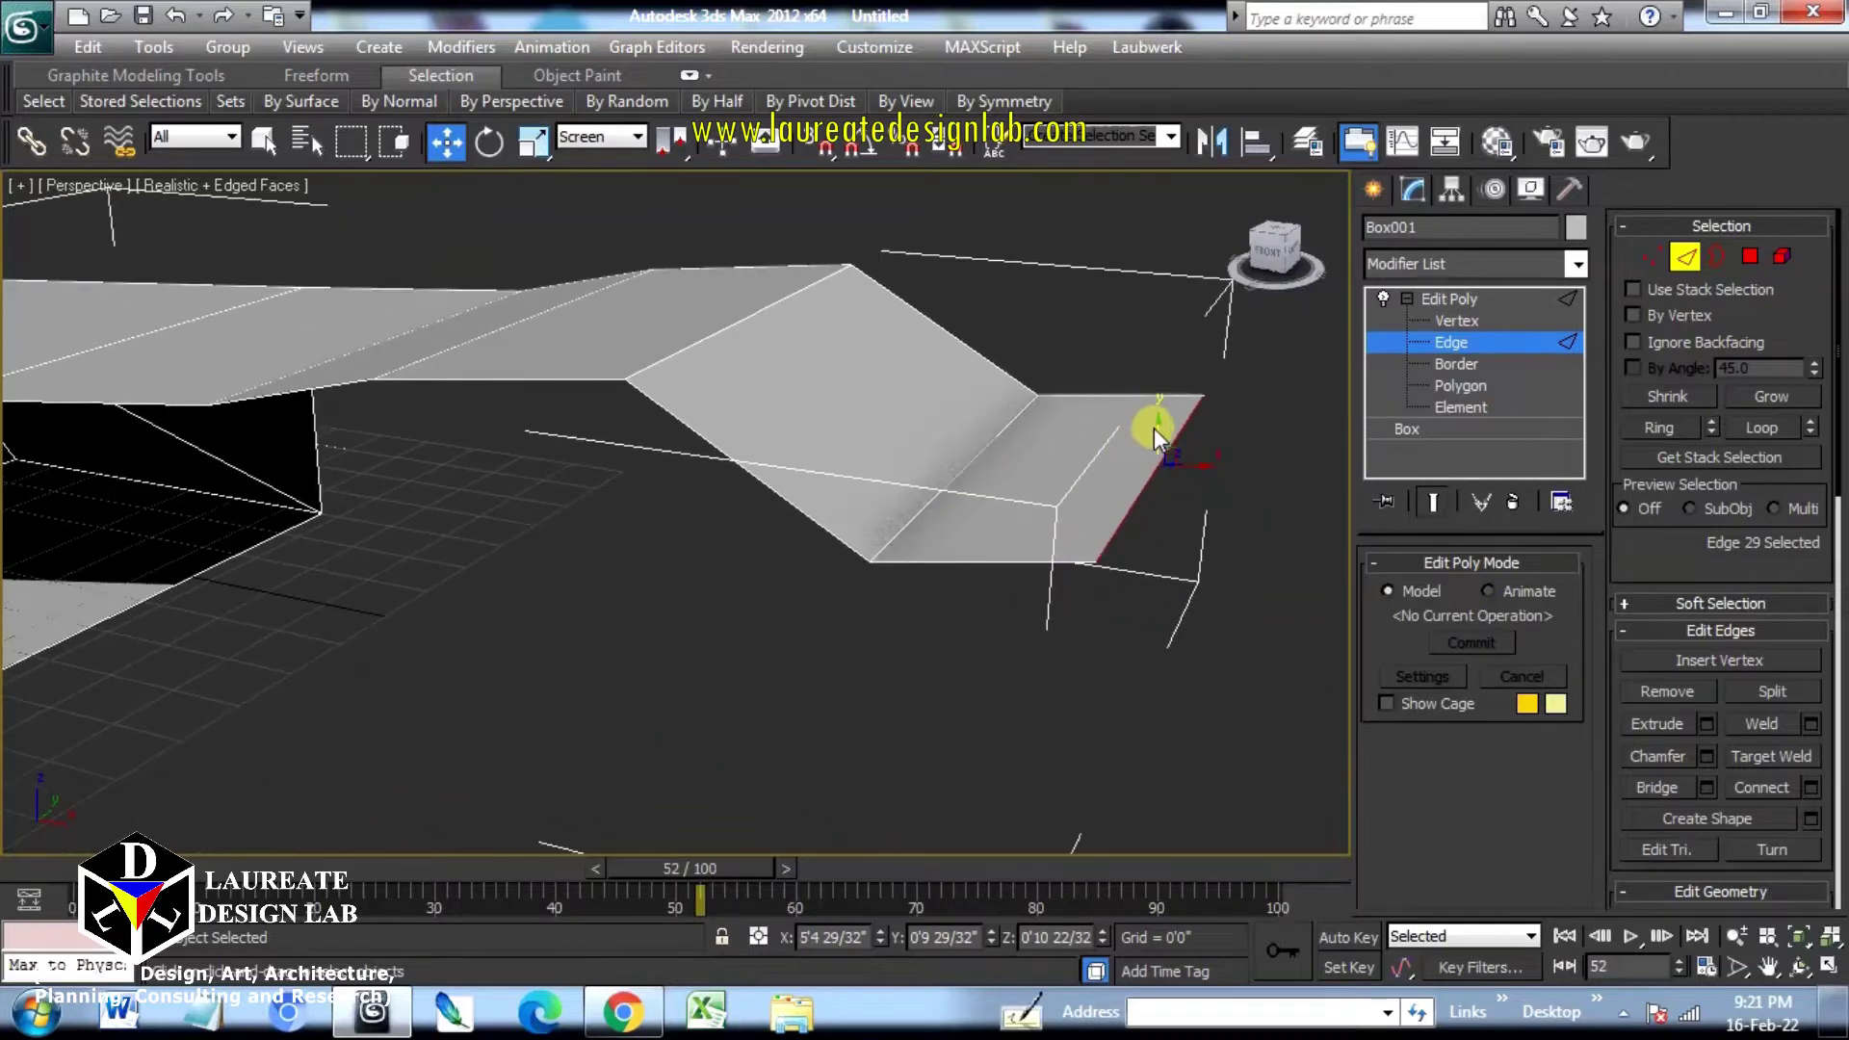
left_click_drag(1154, 427, 1160, 631)
scroll(1151, 655, "down", 3)
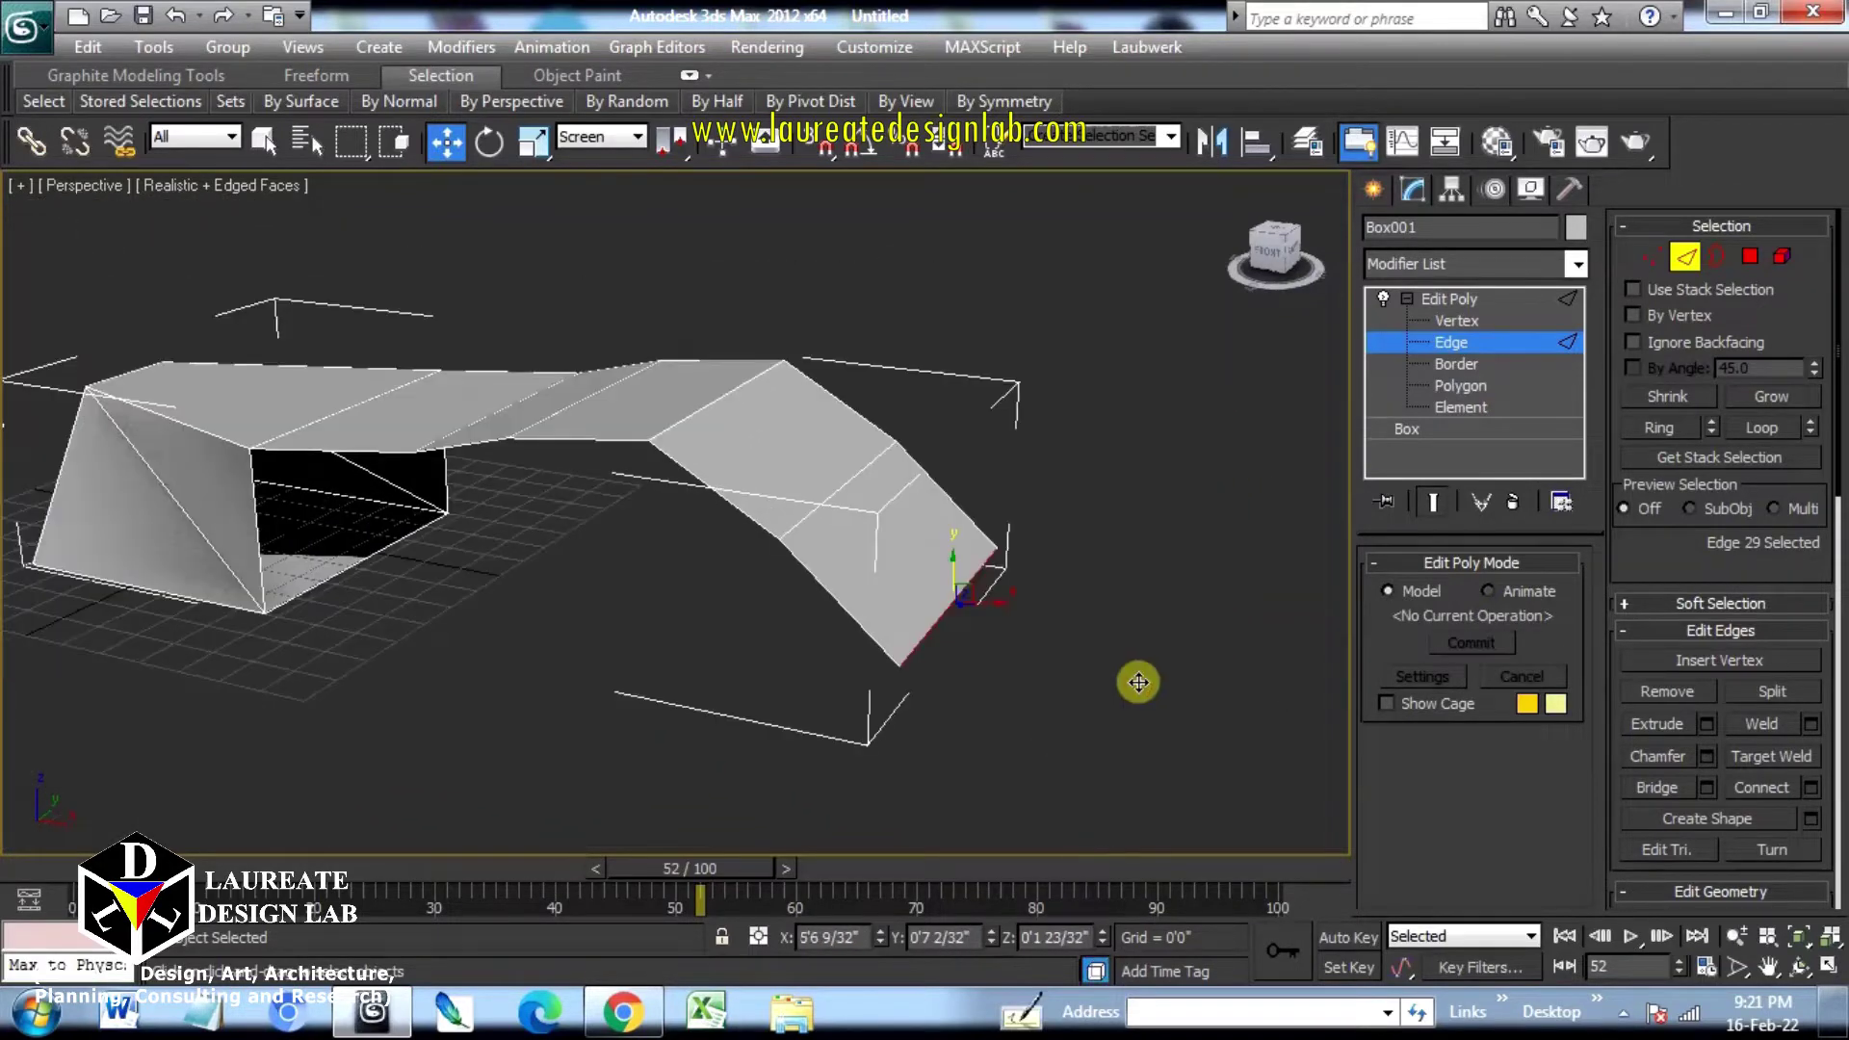
Step: Extend the strip's end edge downward as a new segment and pull that edge back underneath toward the box
middle_click_drag(1138, 681, 1217, 639)
left_click_drag(1061, 516, 1073, 755, "shift")
middle_click_drag(1072, 755, 1139, 729)
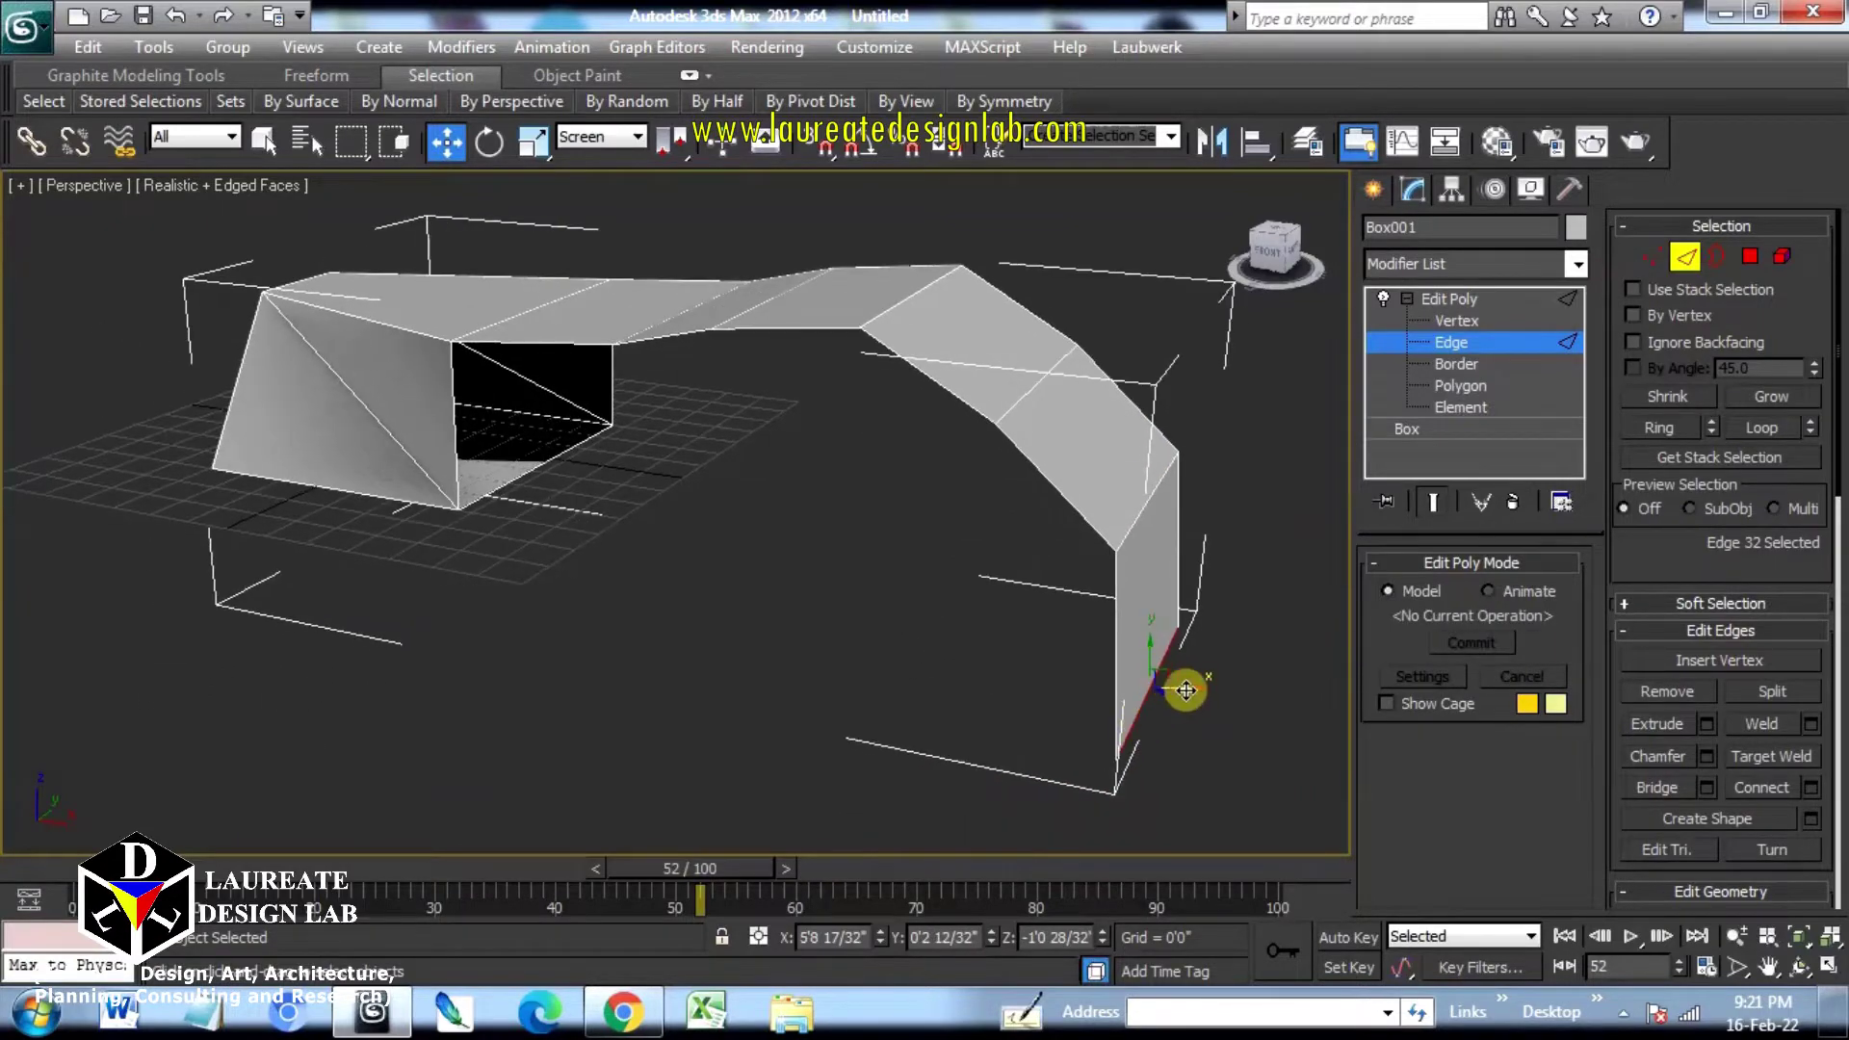
left_click_drag(1176, 690, 870, 603)
middle_click_drag(803, 675, 714, 520, "alt")
Step: Bridge the box's open bottom edge with the strip's end edge to close the underside with a polygon
double_click(706, 495)
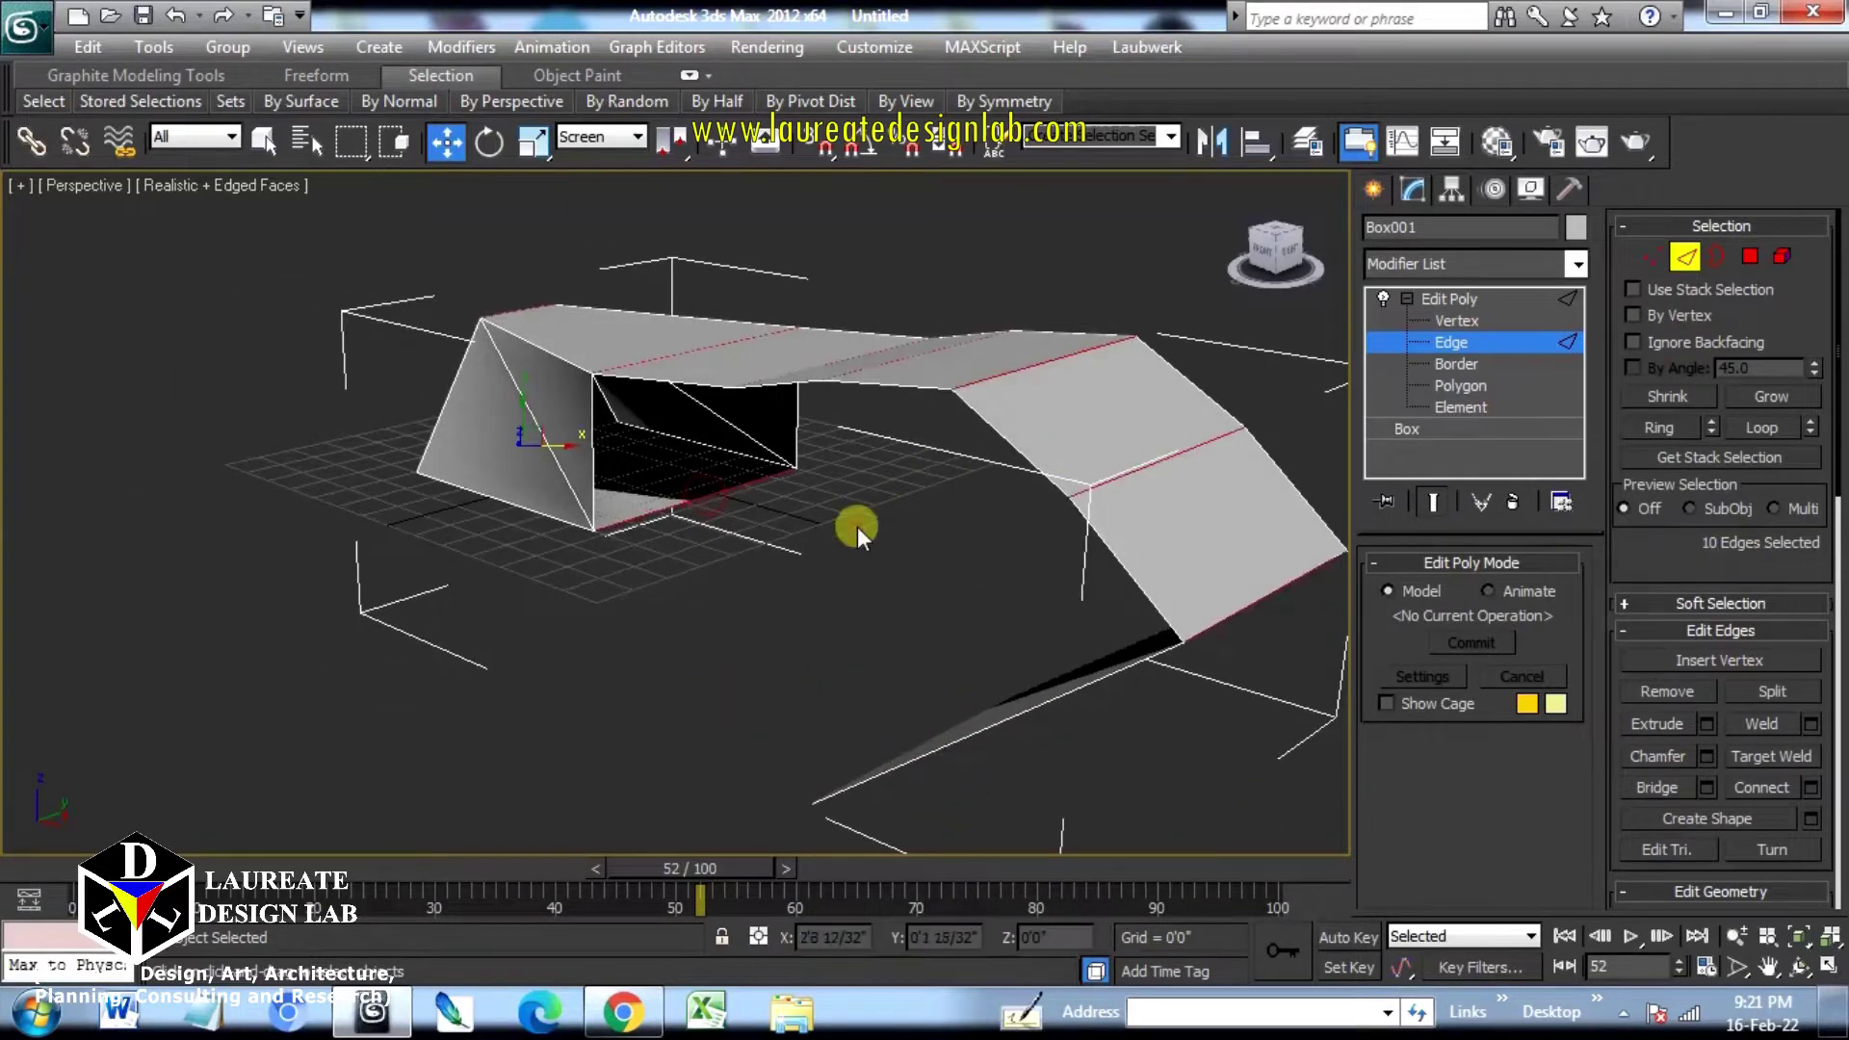
left_click(718, 493)
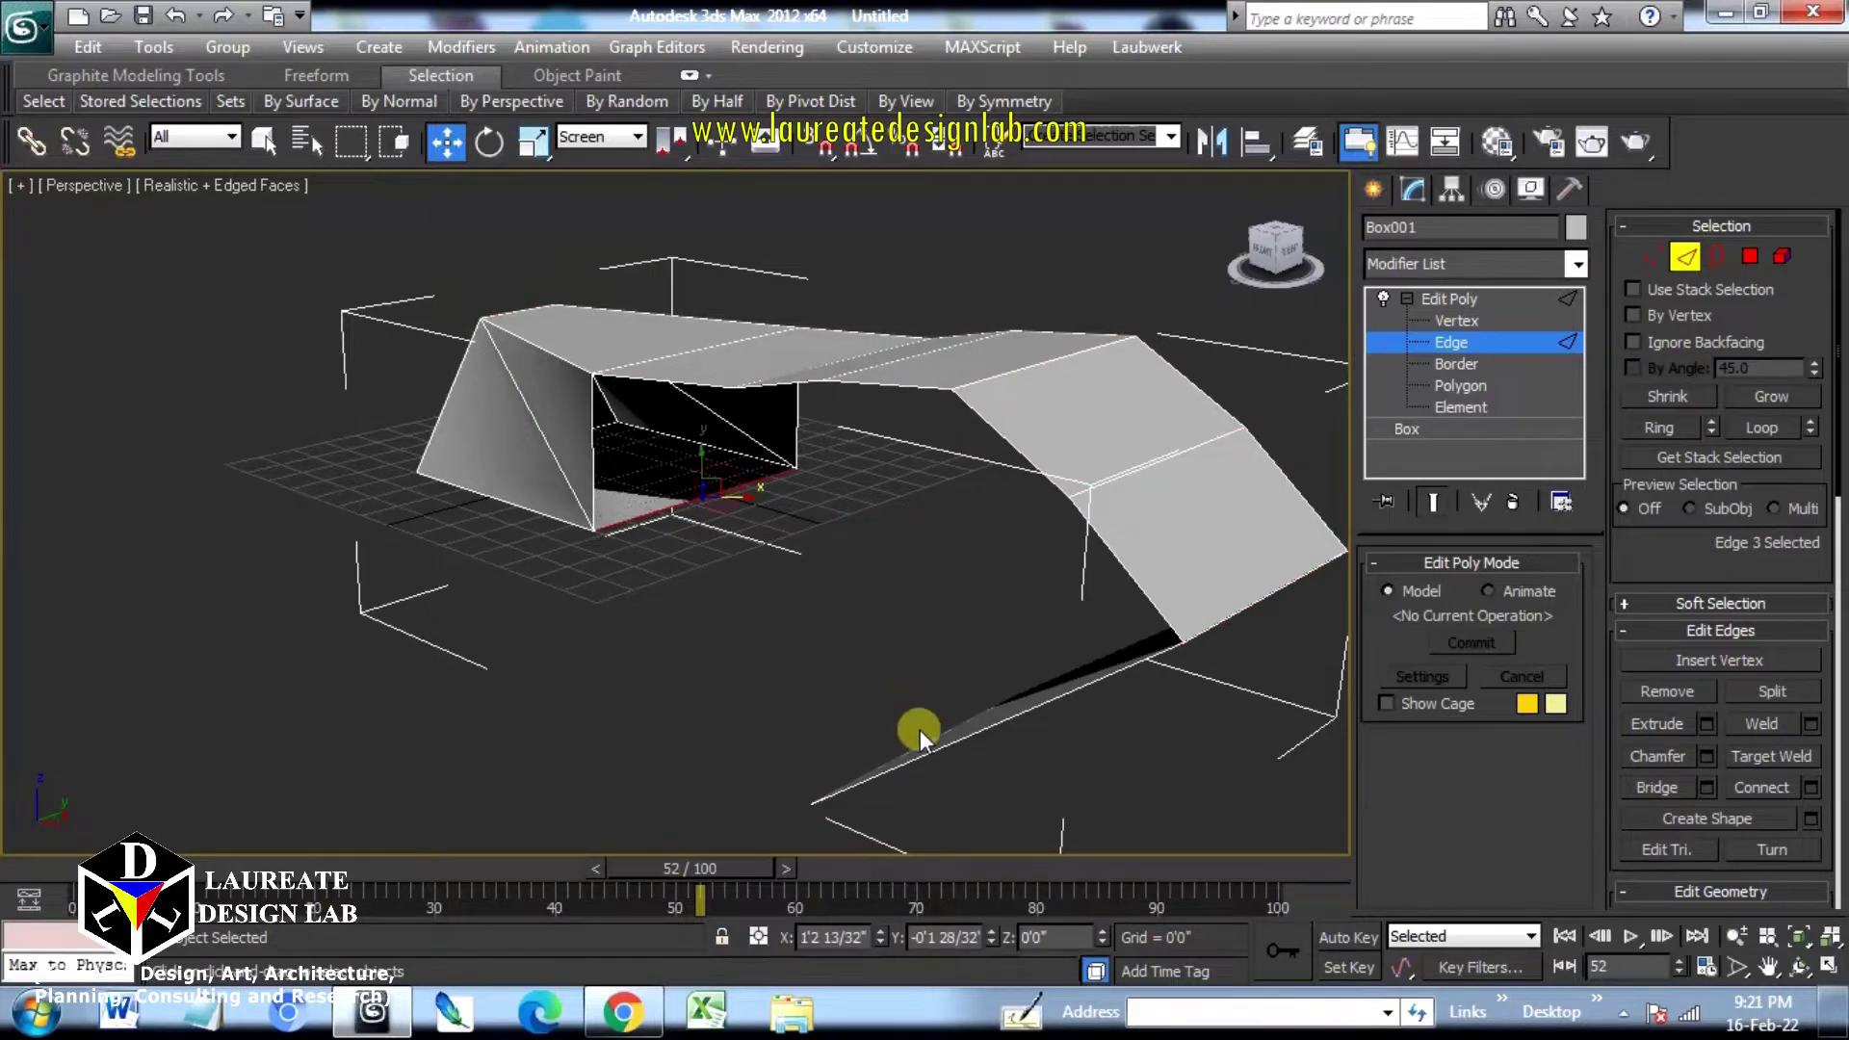
middle_click_drag(921, 730, 966, 732, "alt")
left_click(972, 734, "ctrl")
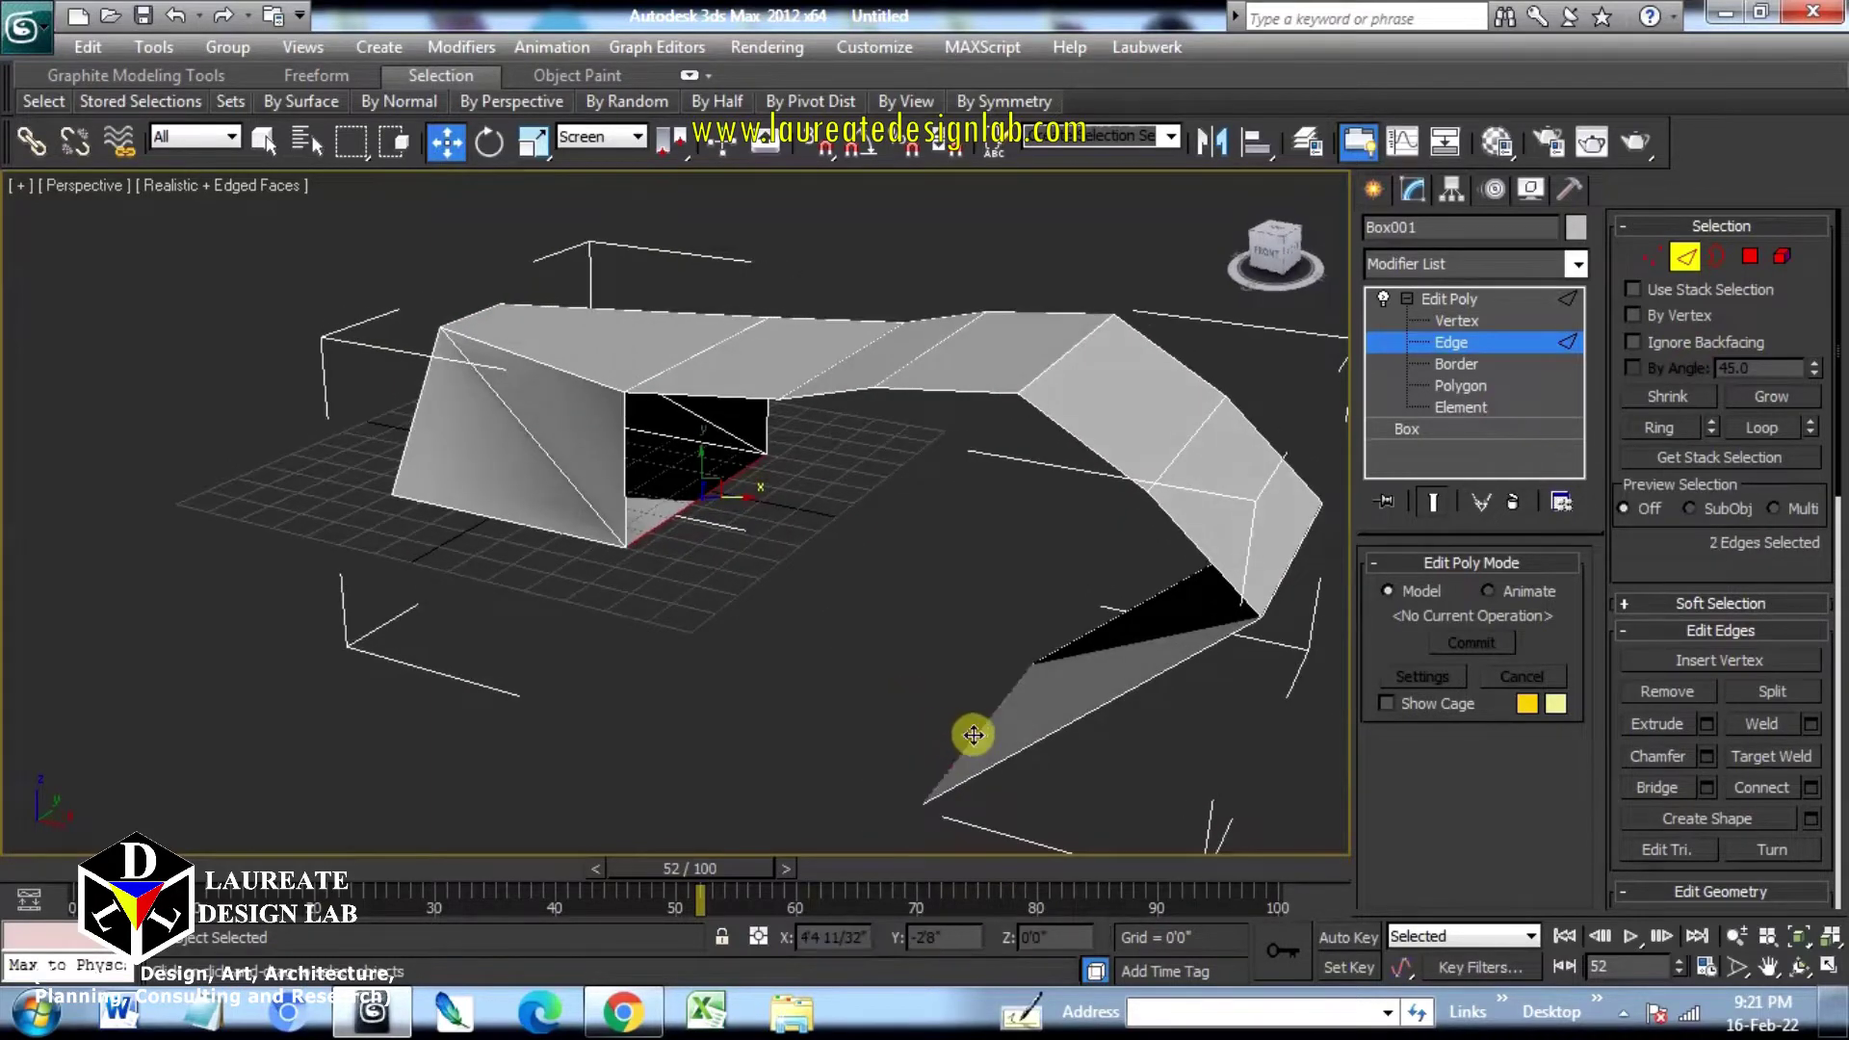
middle_click_drag(944, 721, 963, 720, "alt")
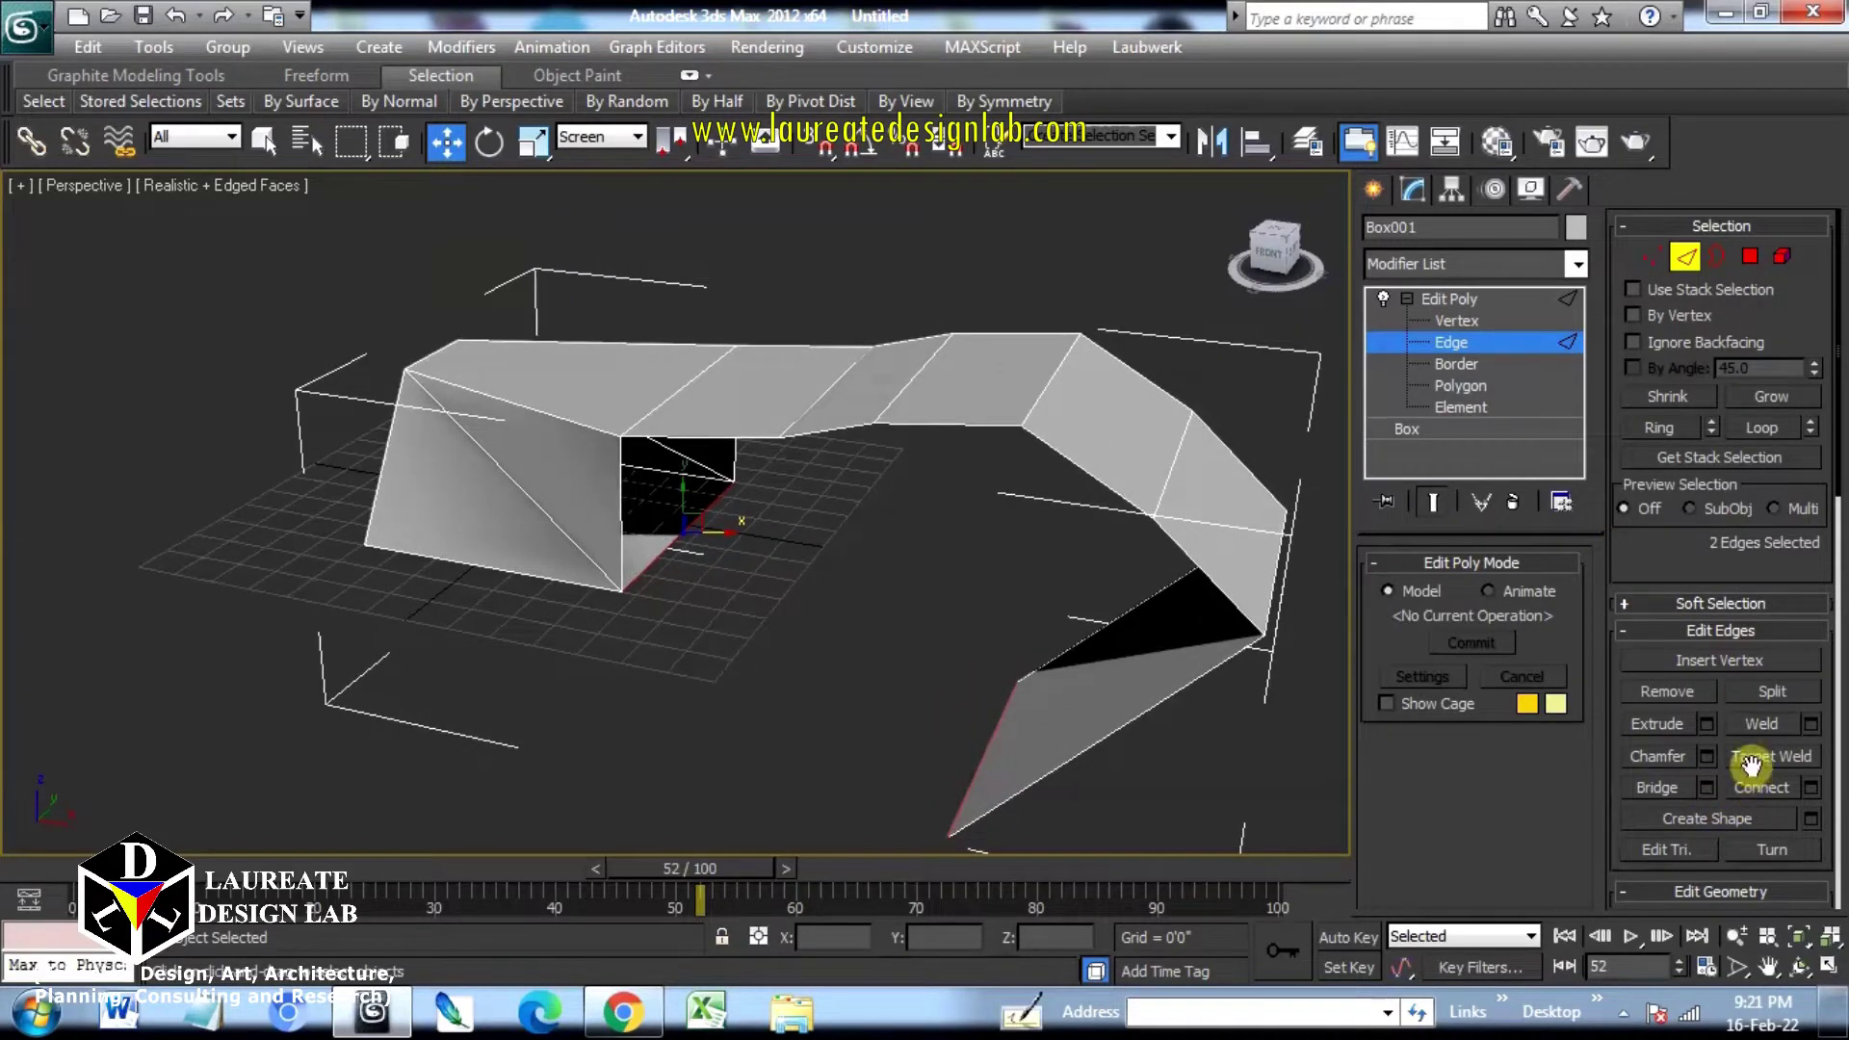
left_click(1671, 786)
middle_click_drag(916, 678, 946, 526, "alt")
left_click(946, 526)
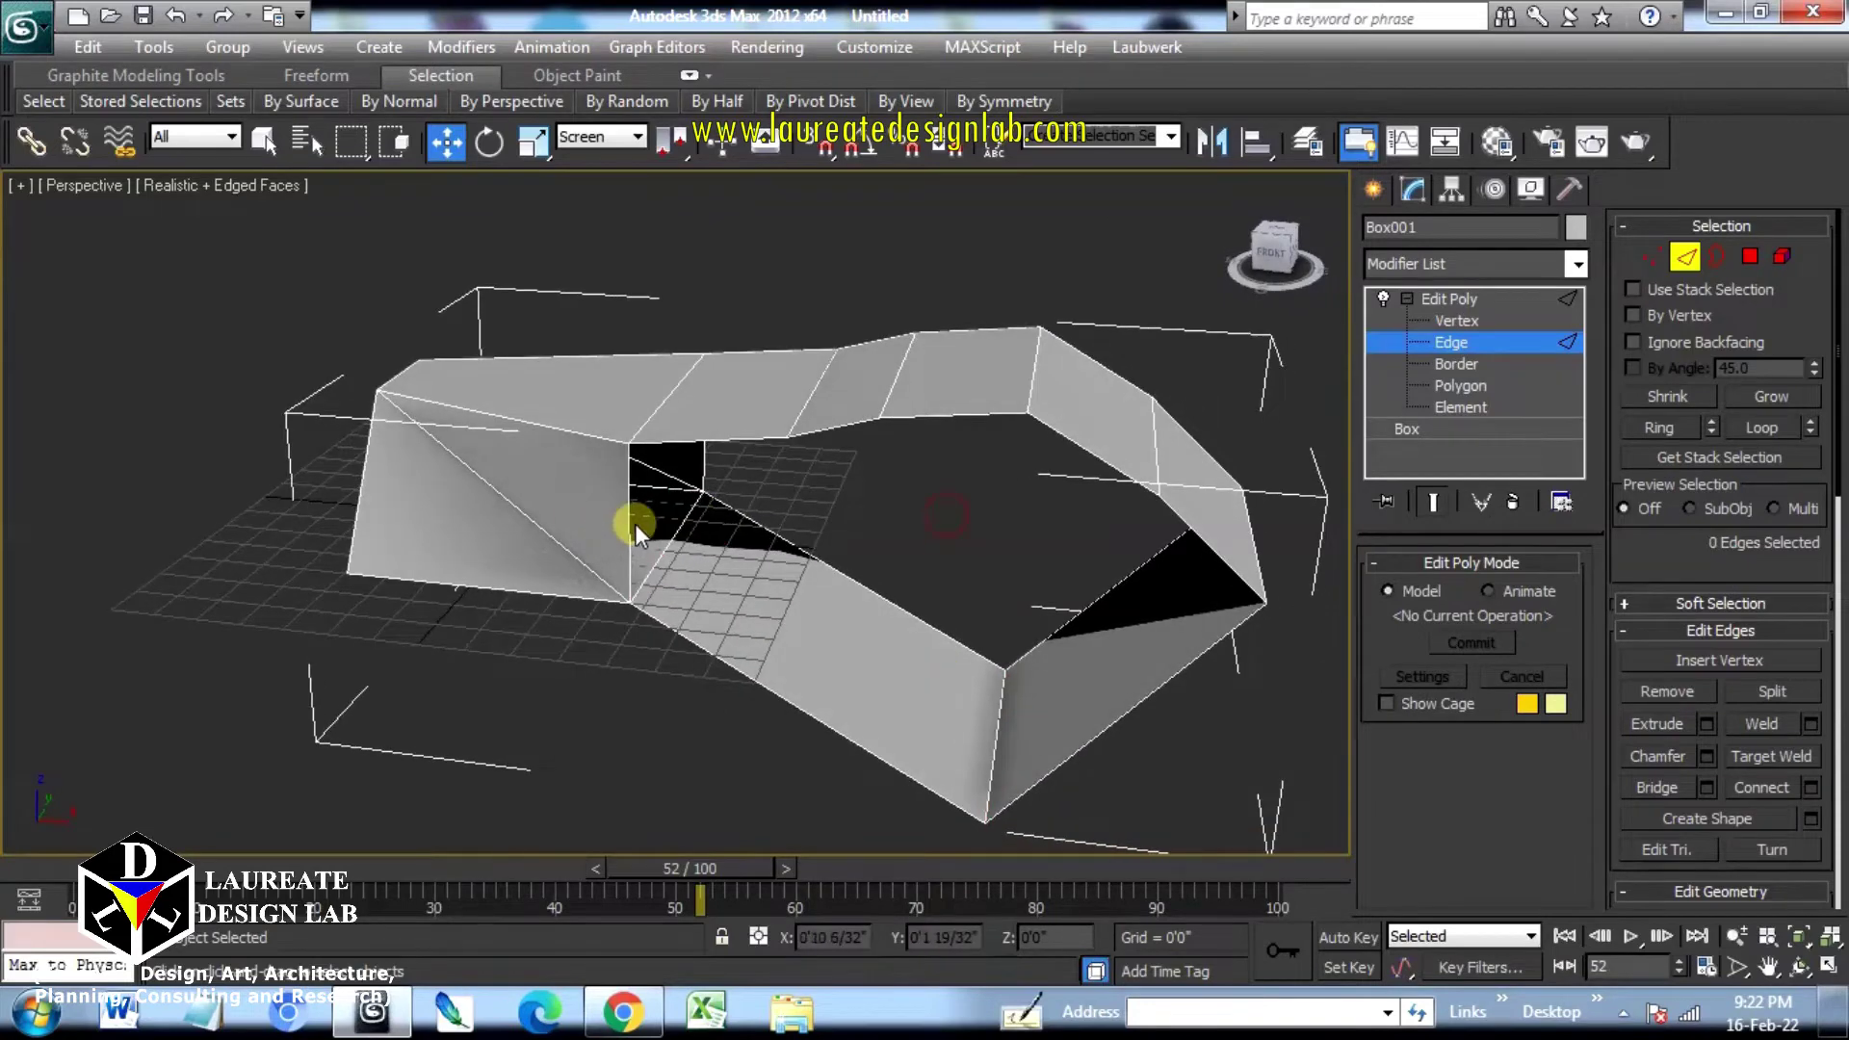
Step: Bridge the vertical edge of the box's front side with the side edge of the strip's last segment
left_click(630, 521)
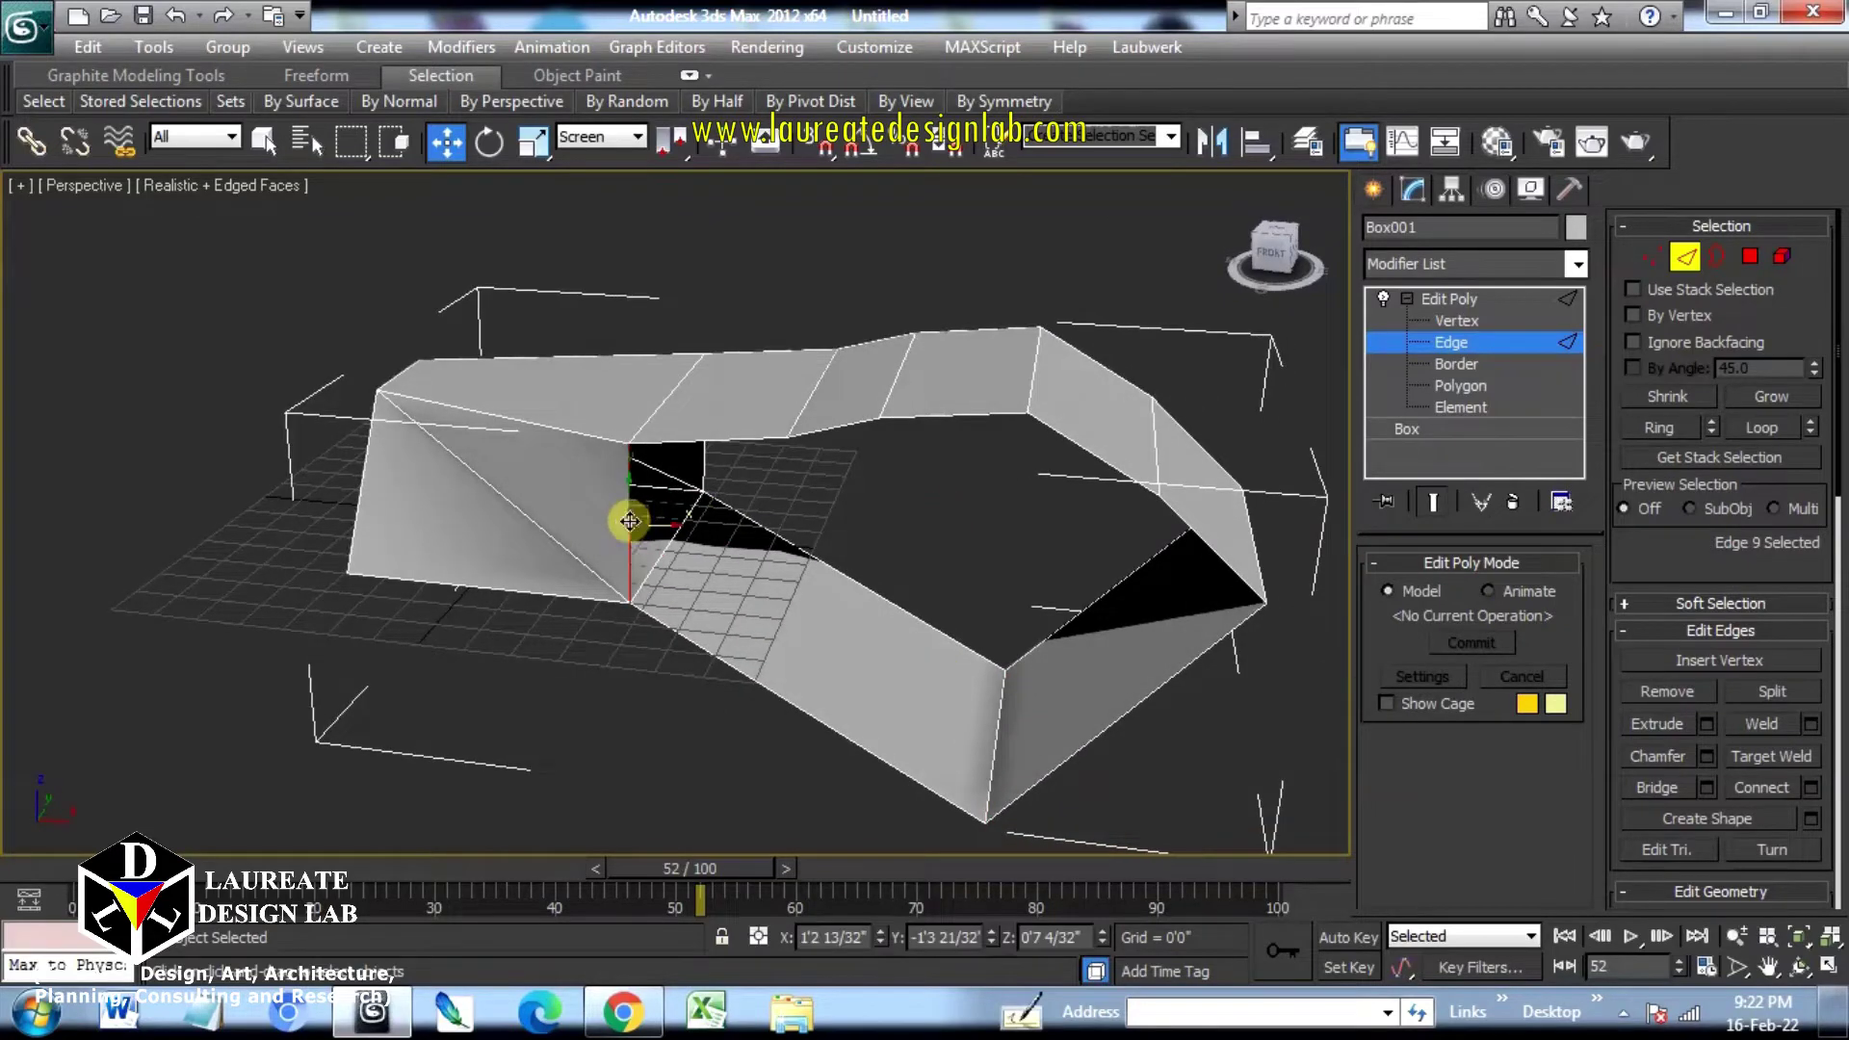
left_click(1117, 714, "ctrl")
left_click(1672, 784)
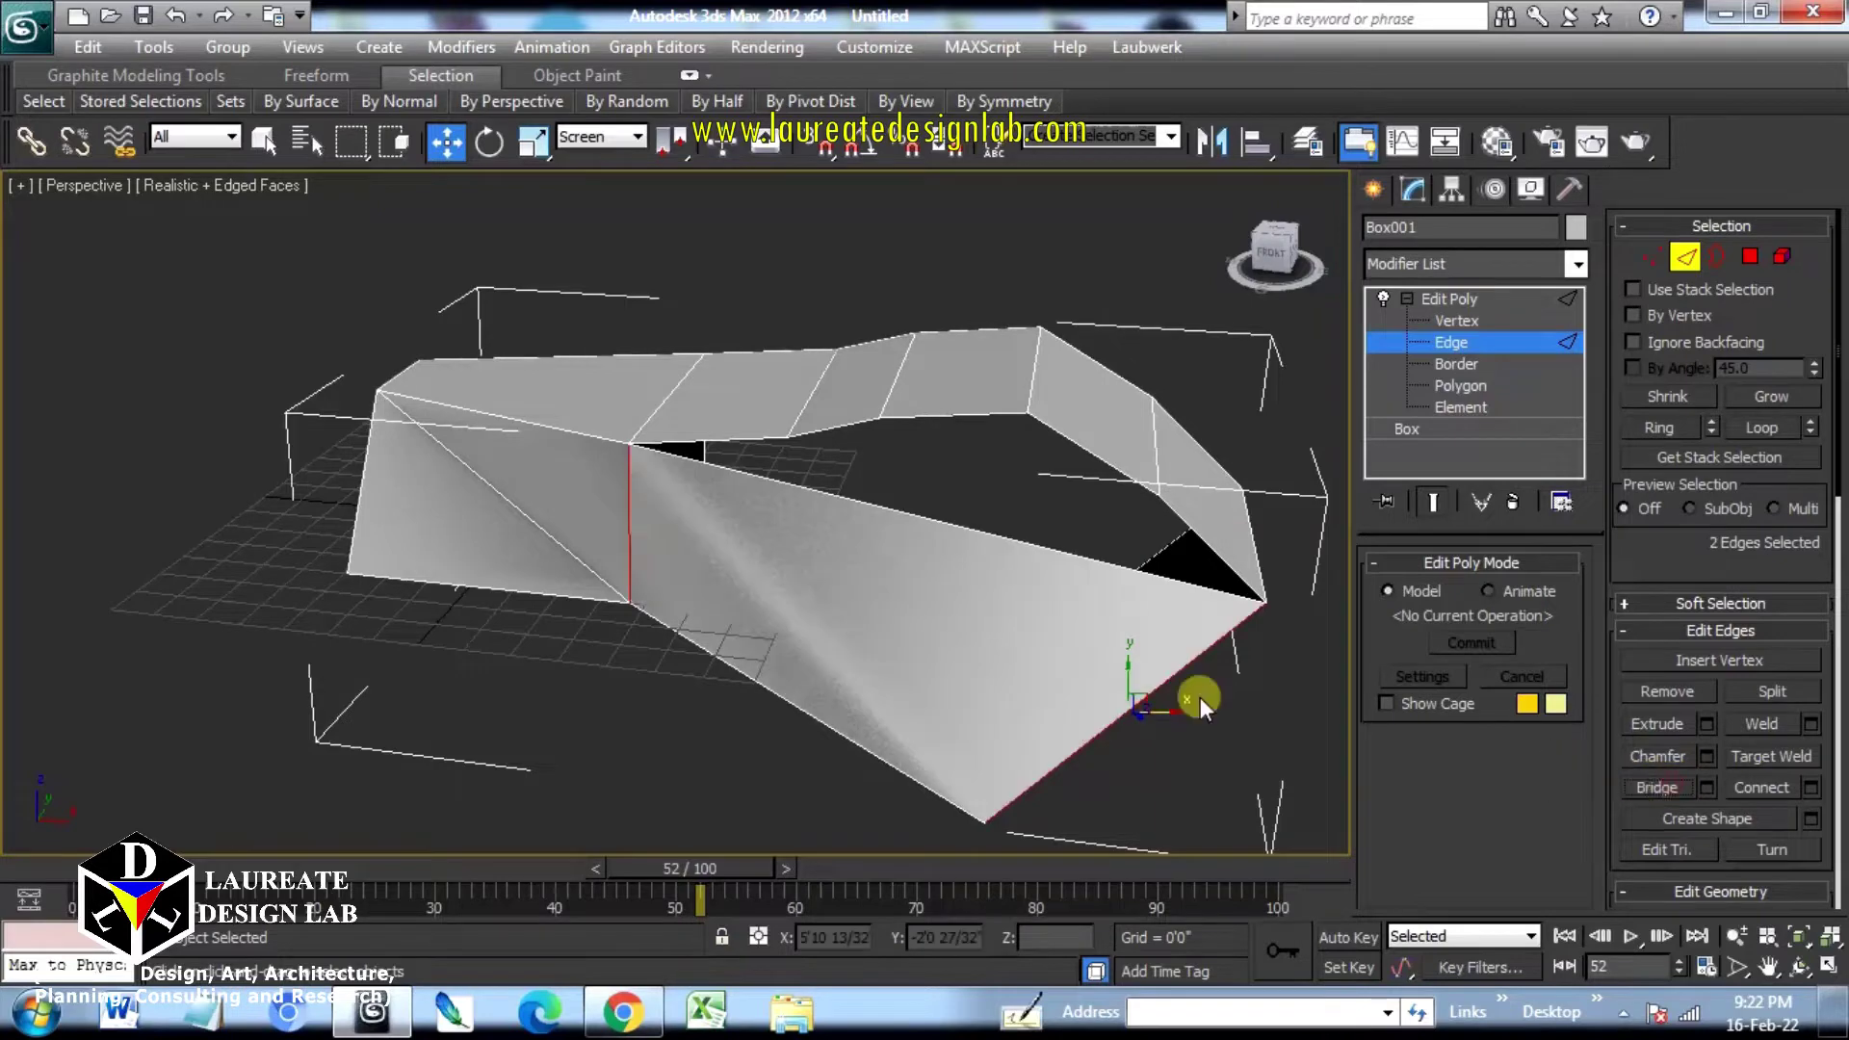
middle_click_drag(1042, 676, 1071, 686, "alt")
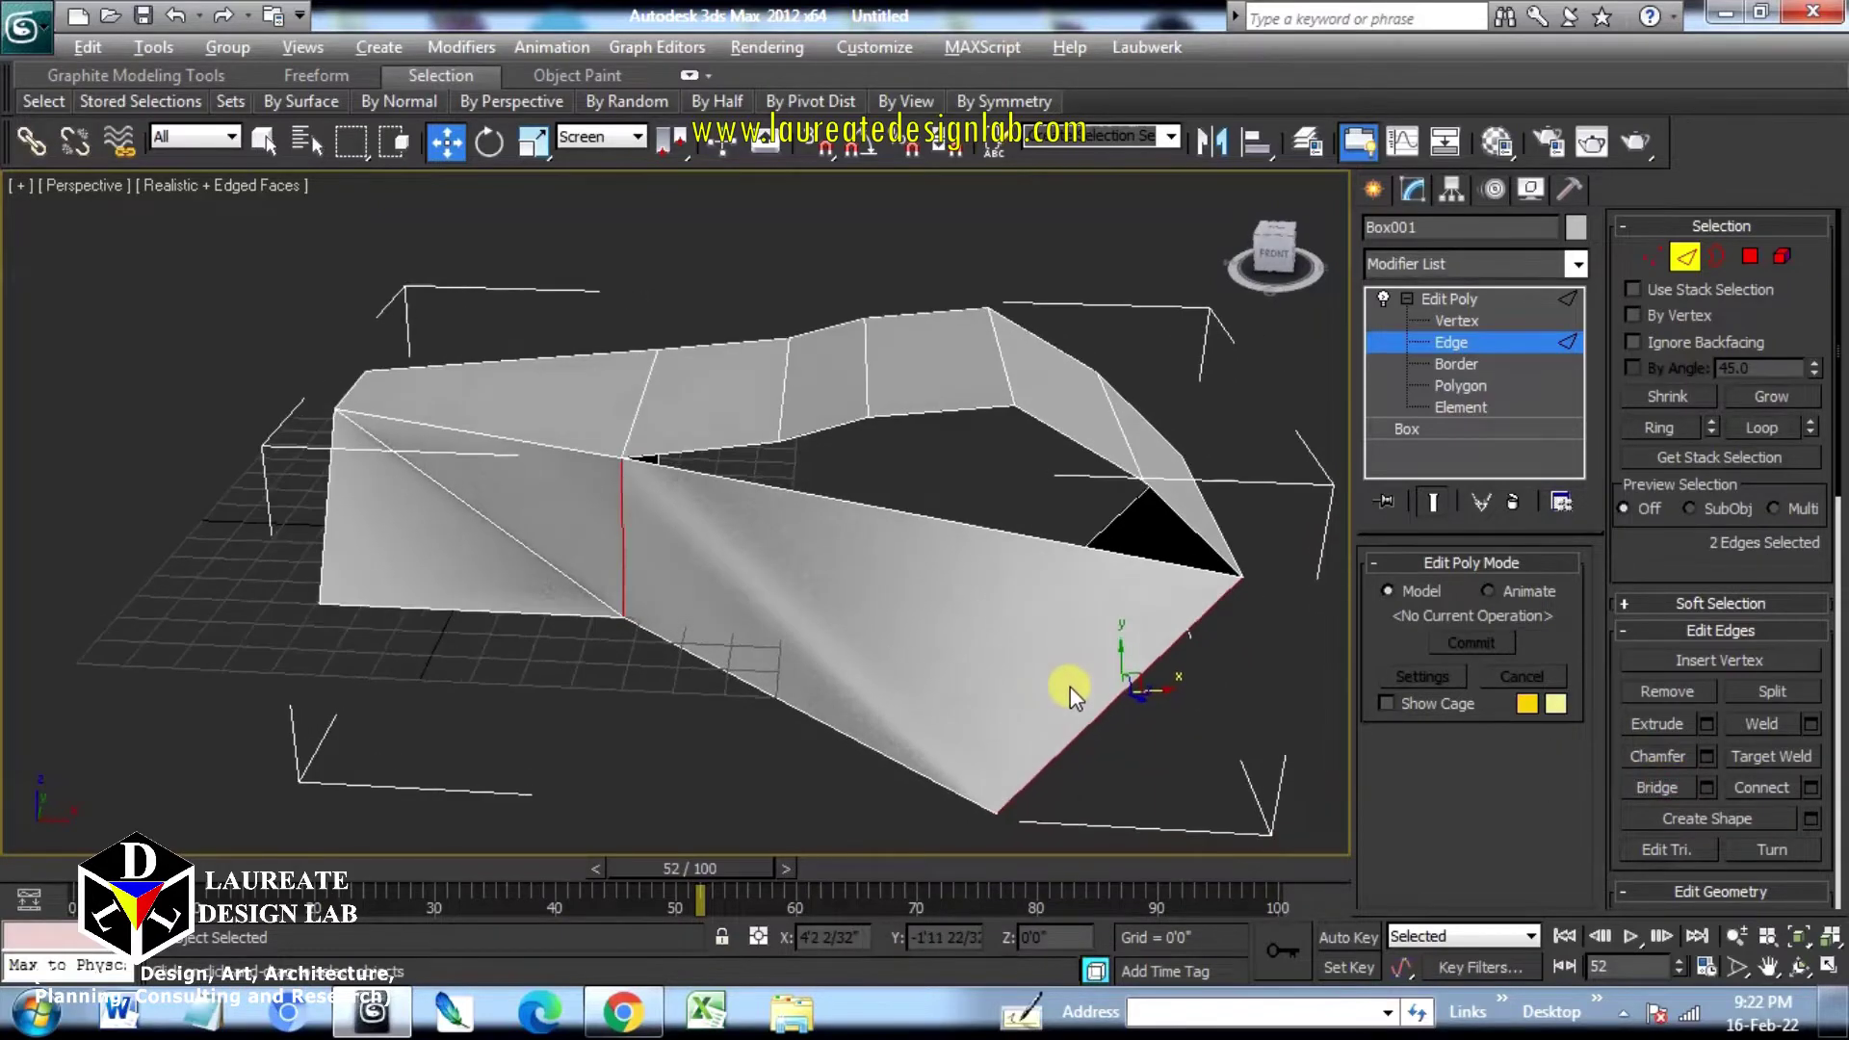
Step: Connect the box's upper corner vertex with the strip's lowest vertex to add a diagonal across the new side panel
left_click(1655, 258)
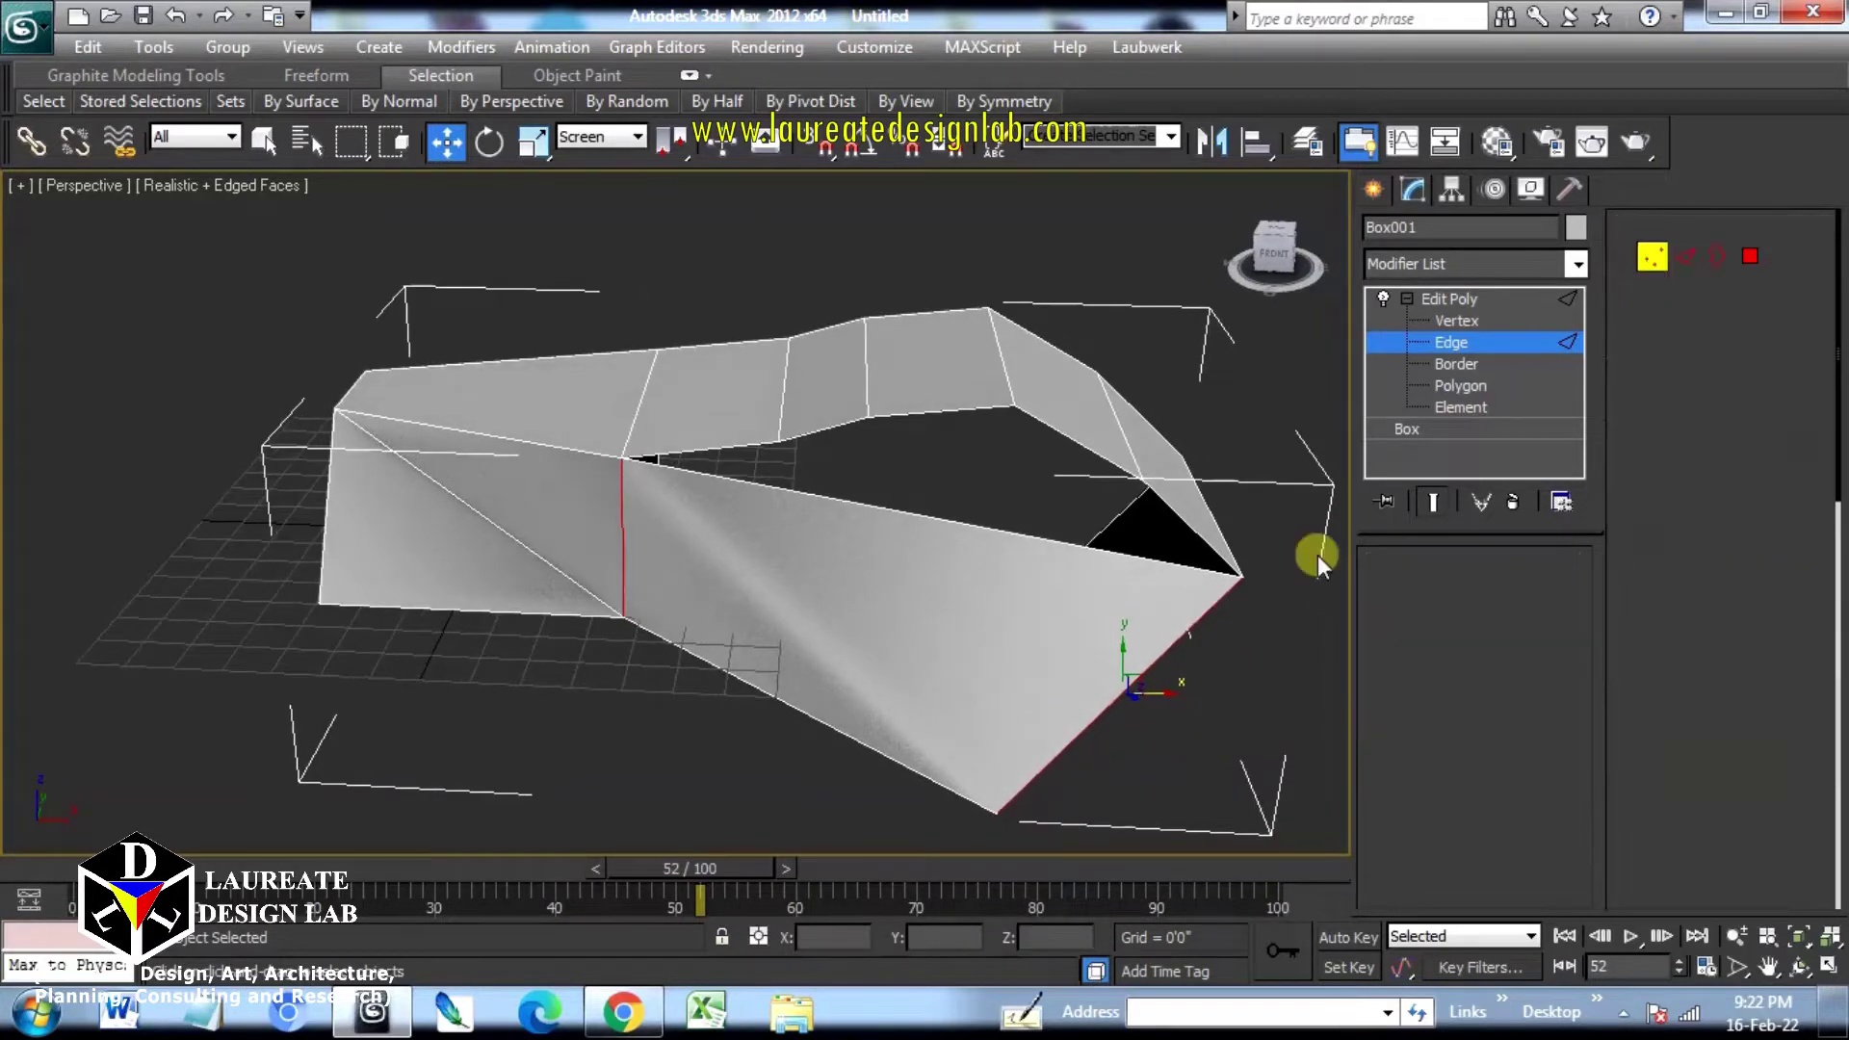
left_click(997, 811)
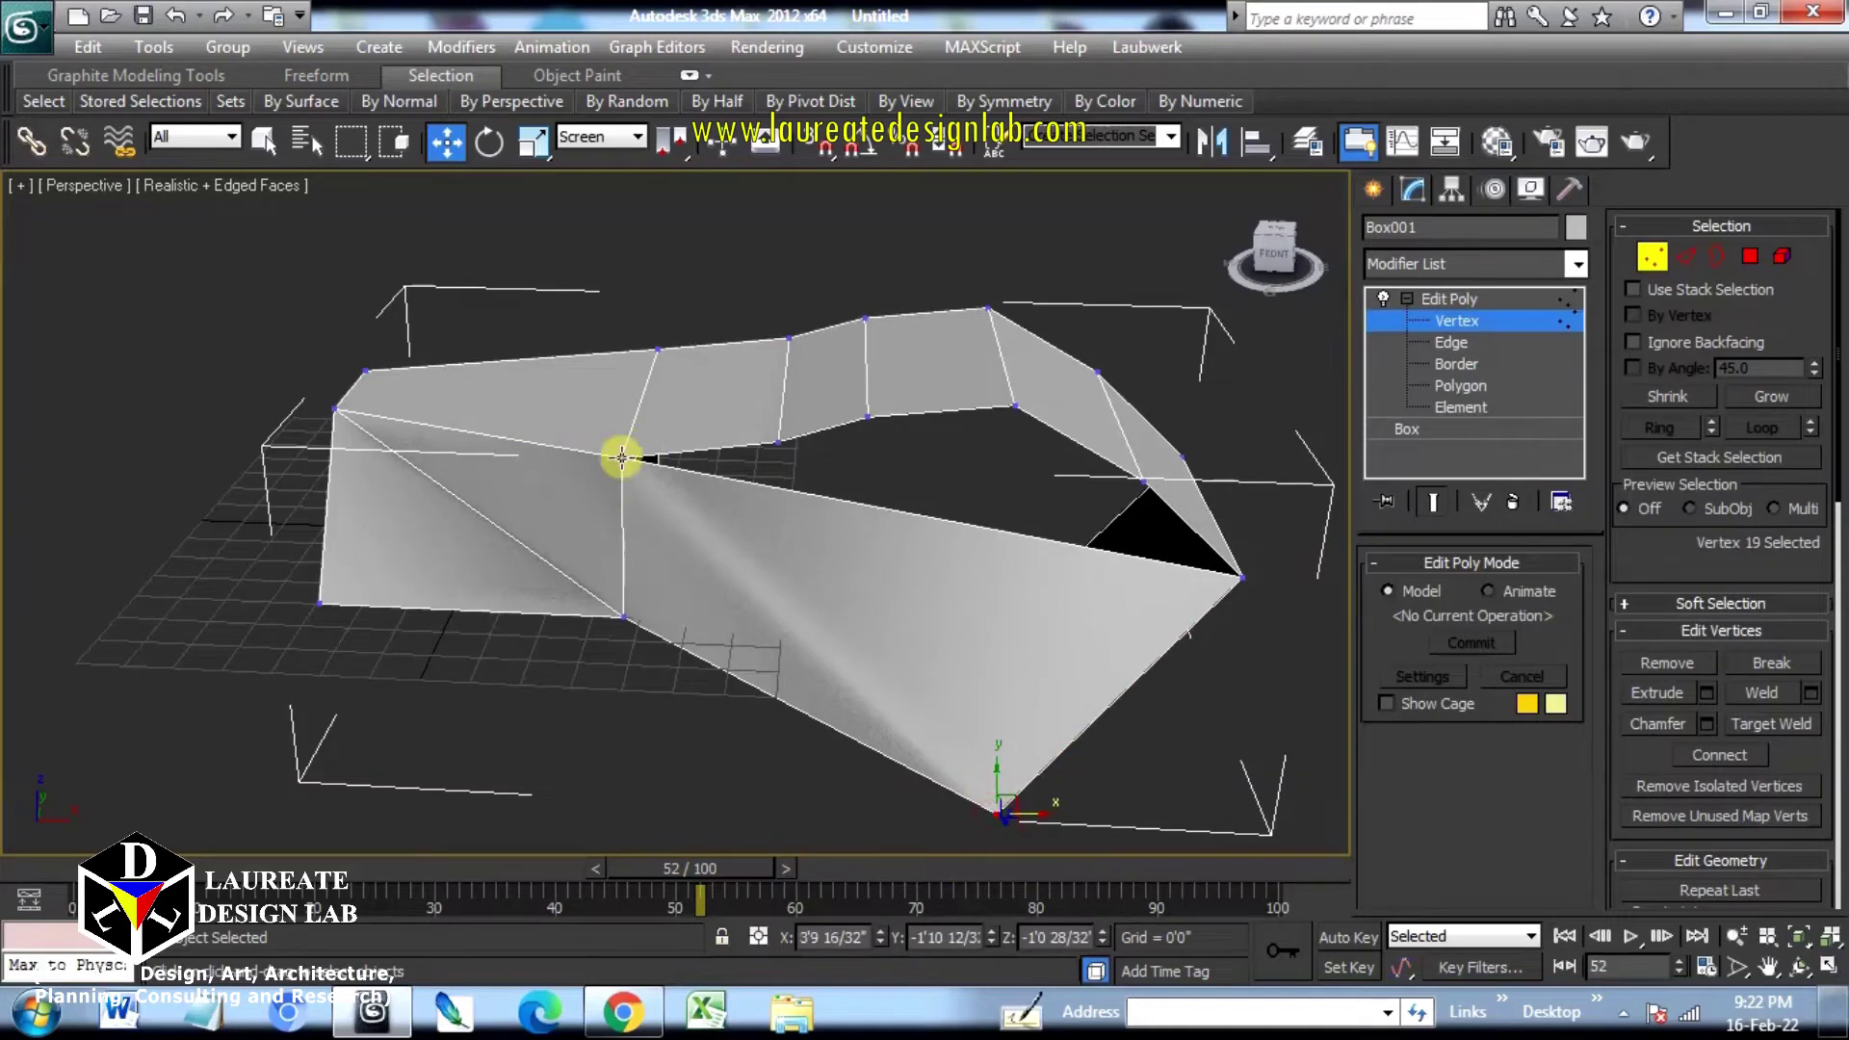
left_click(621, 457, "ctrl")
left_click(1708, 757)
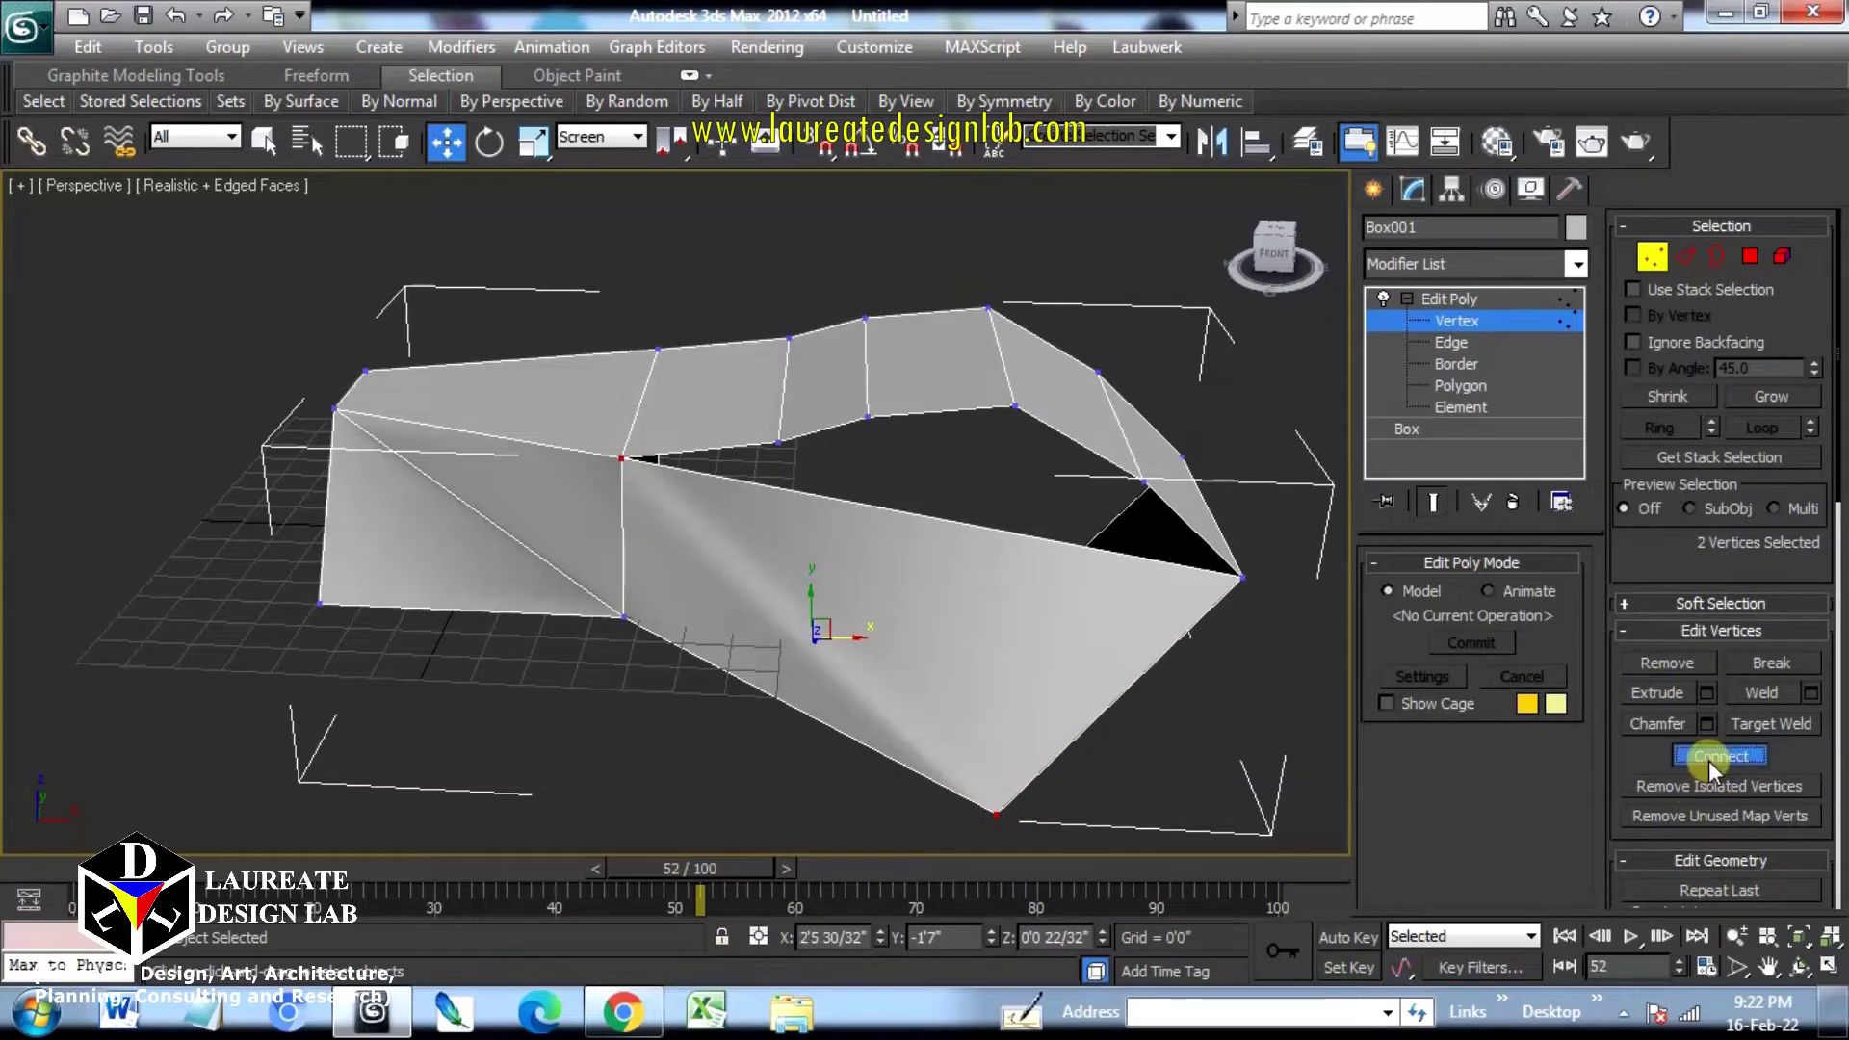
mouse_move(1108, 732)
middle_mouse_down("alt")
mouse_move(1111, 818)
mouse_move(1112, 772)
mouse_move(927, 732)
mouse_move(1092, 755)
middle_mouse_up("alt")
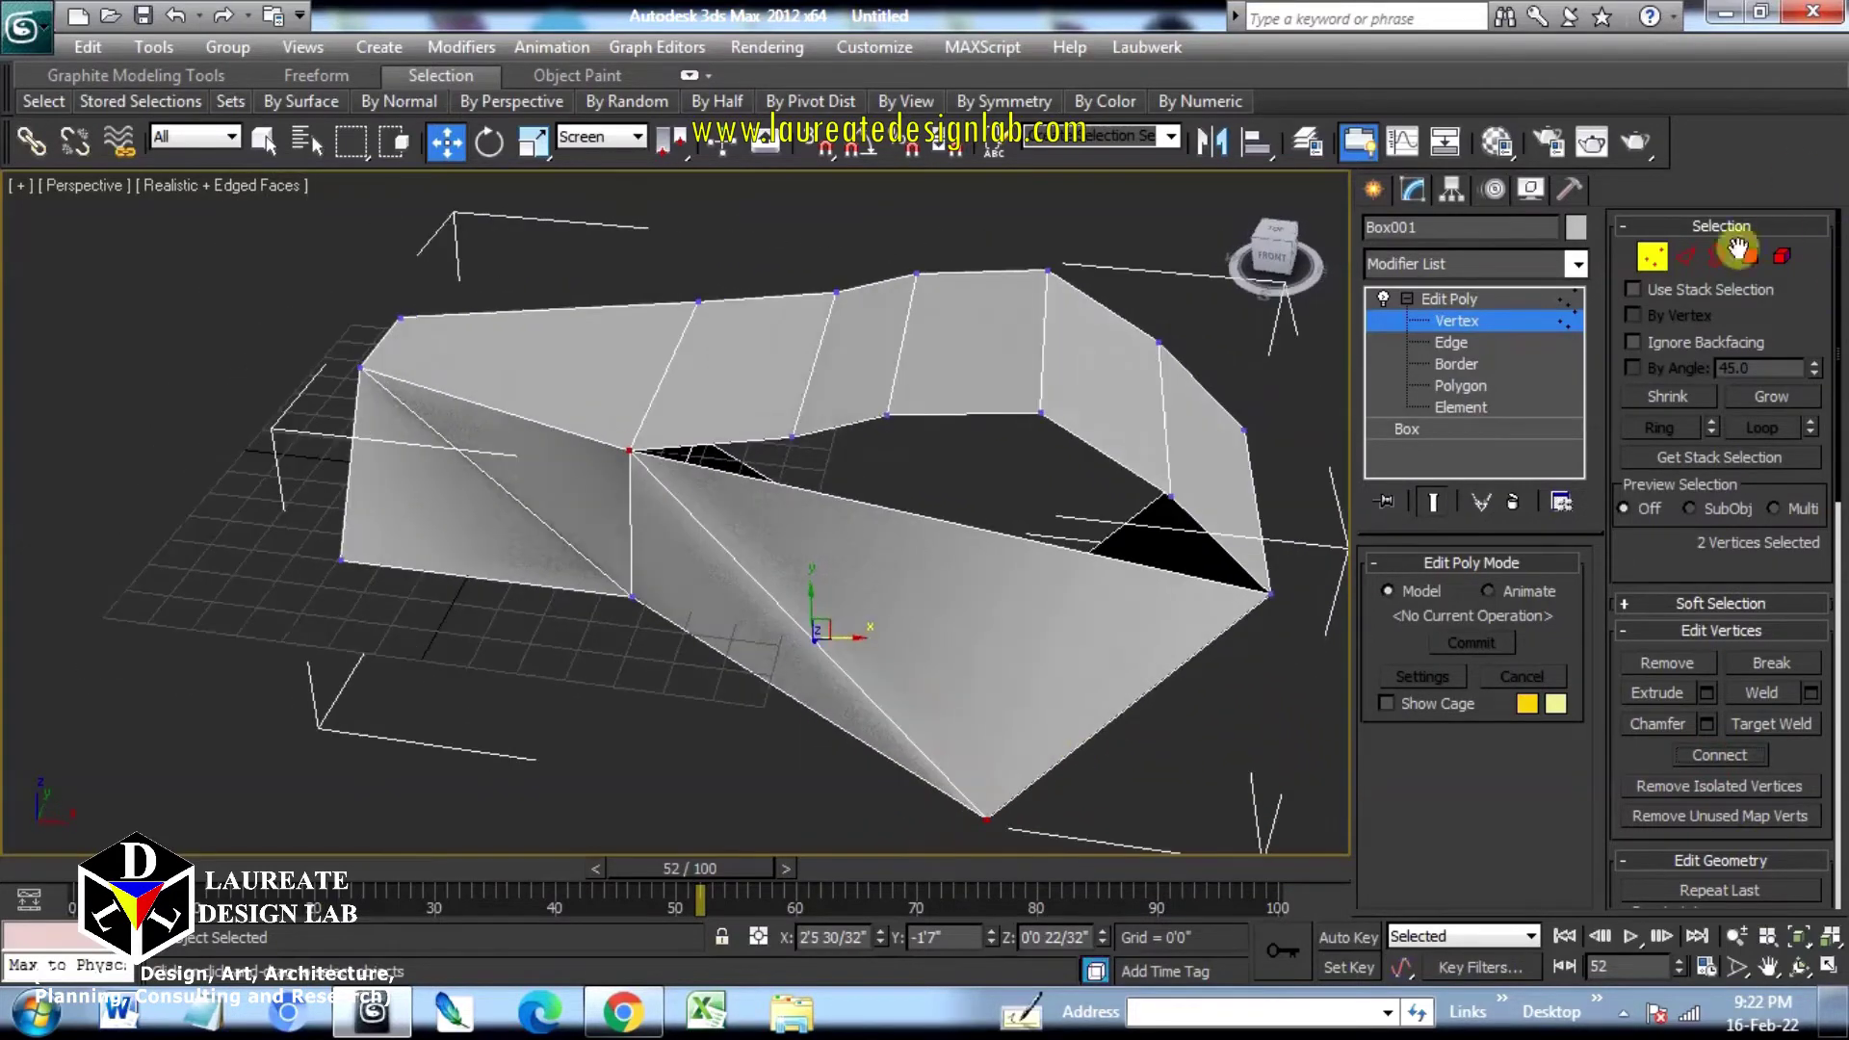
Step: On the opposite side, bridge the box's vertical edge with the side edge of the strip's last segment
middle_click_drag(1159, 570, 813, 468, "alt")
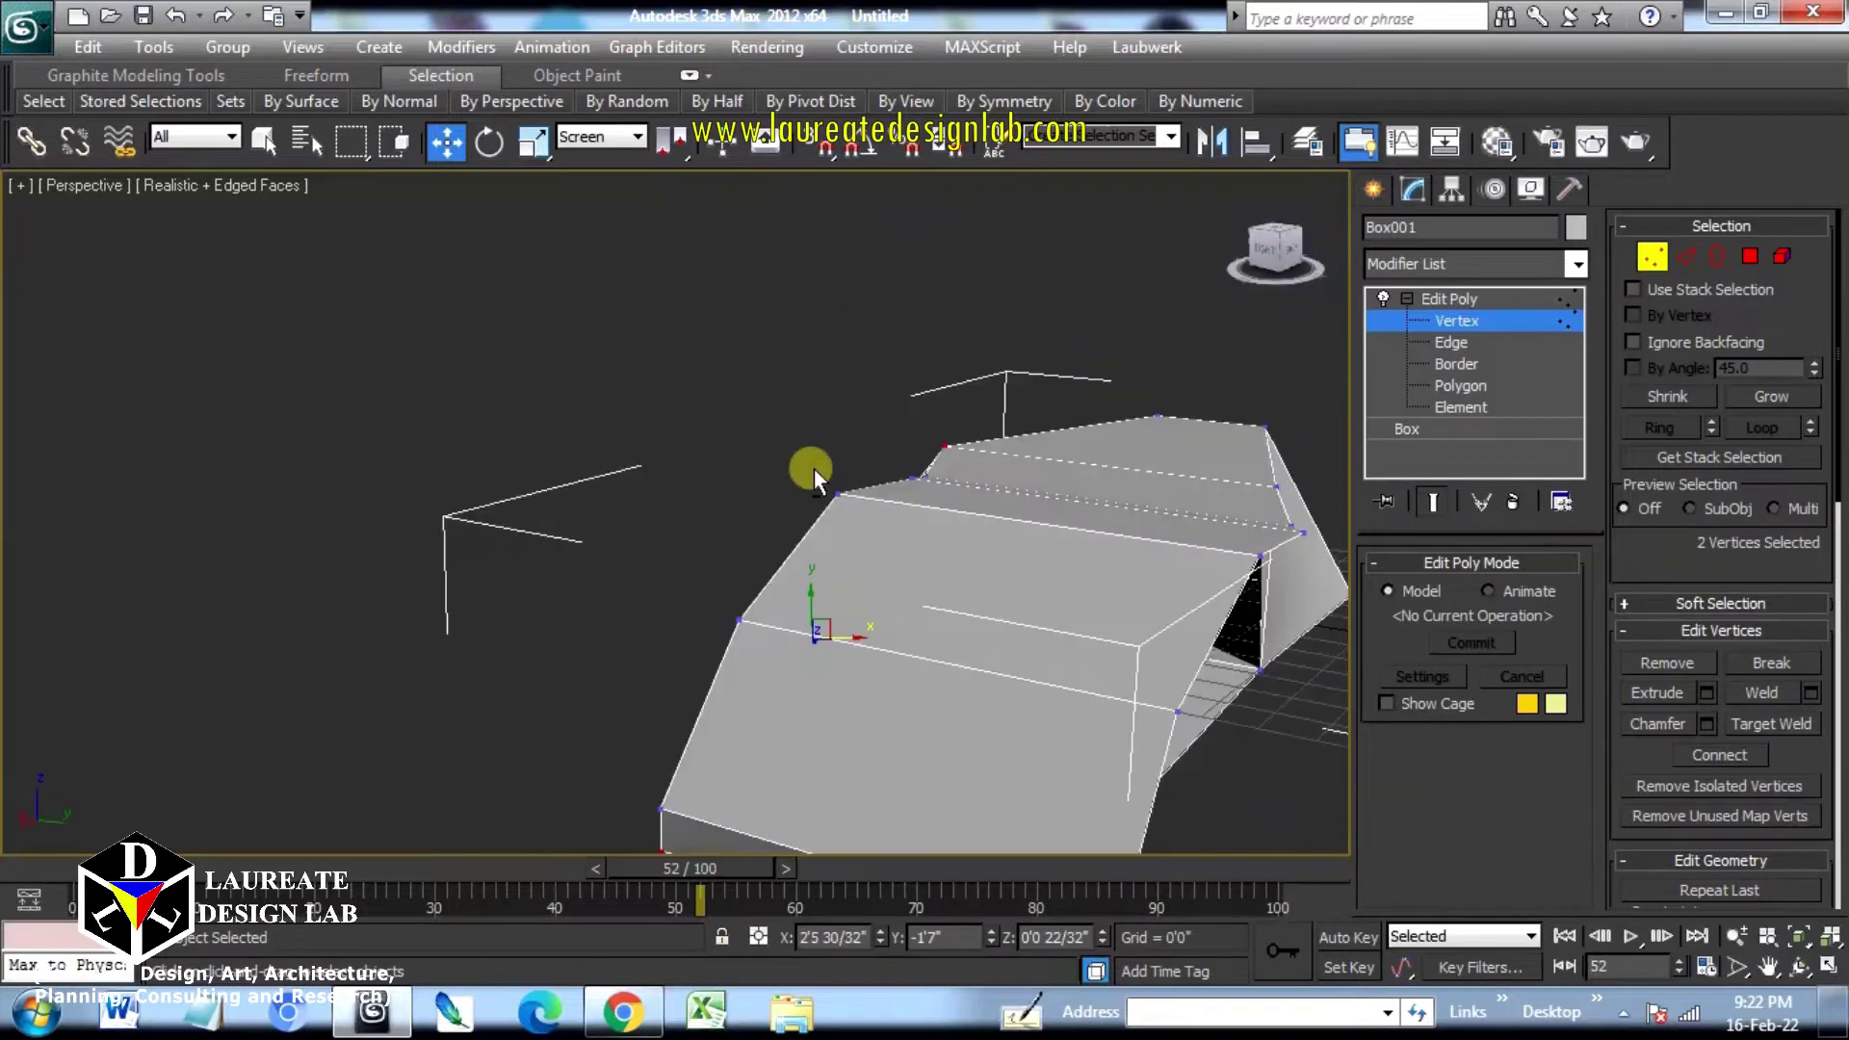
middle_click_drag(1095, 581, 1124, 674, "alt")
left_click(1124, 674)
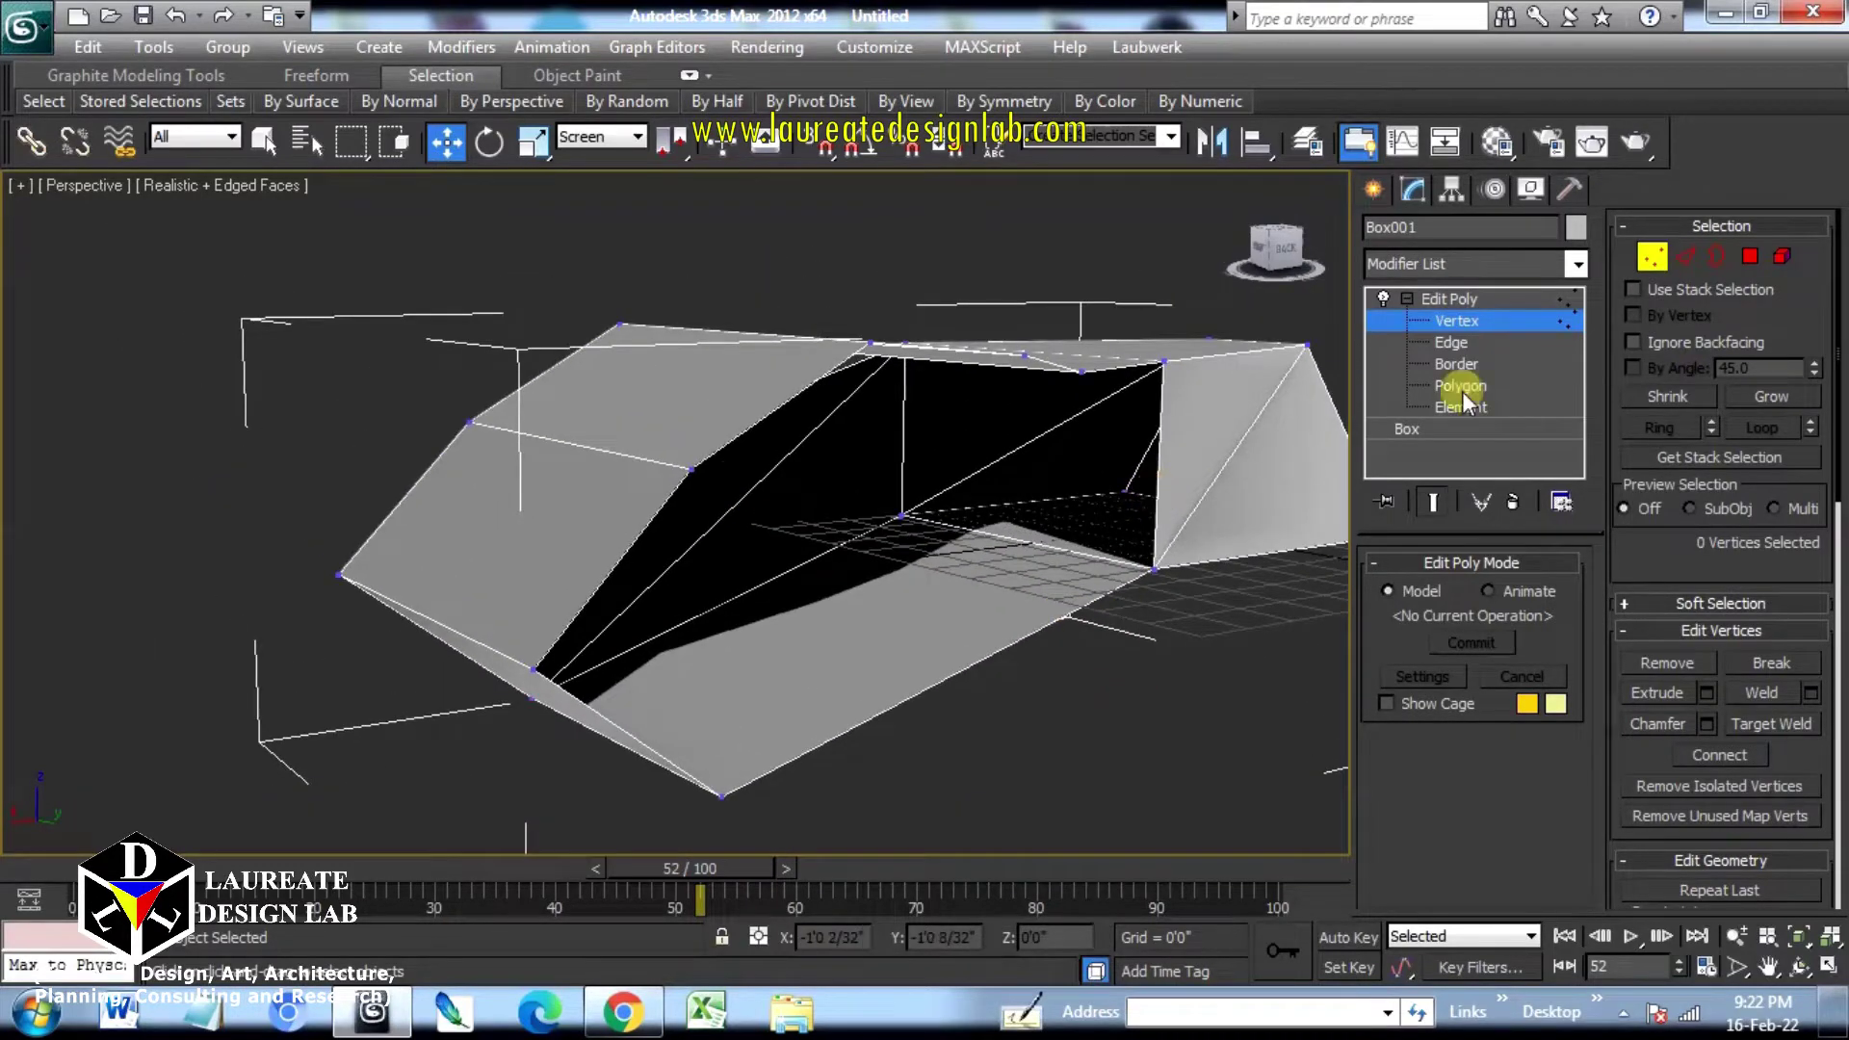
left_click(1685, 257)
left_click(1149, 509)
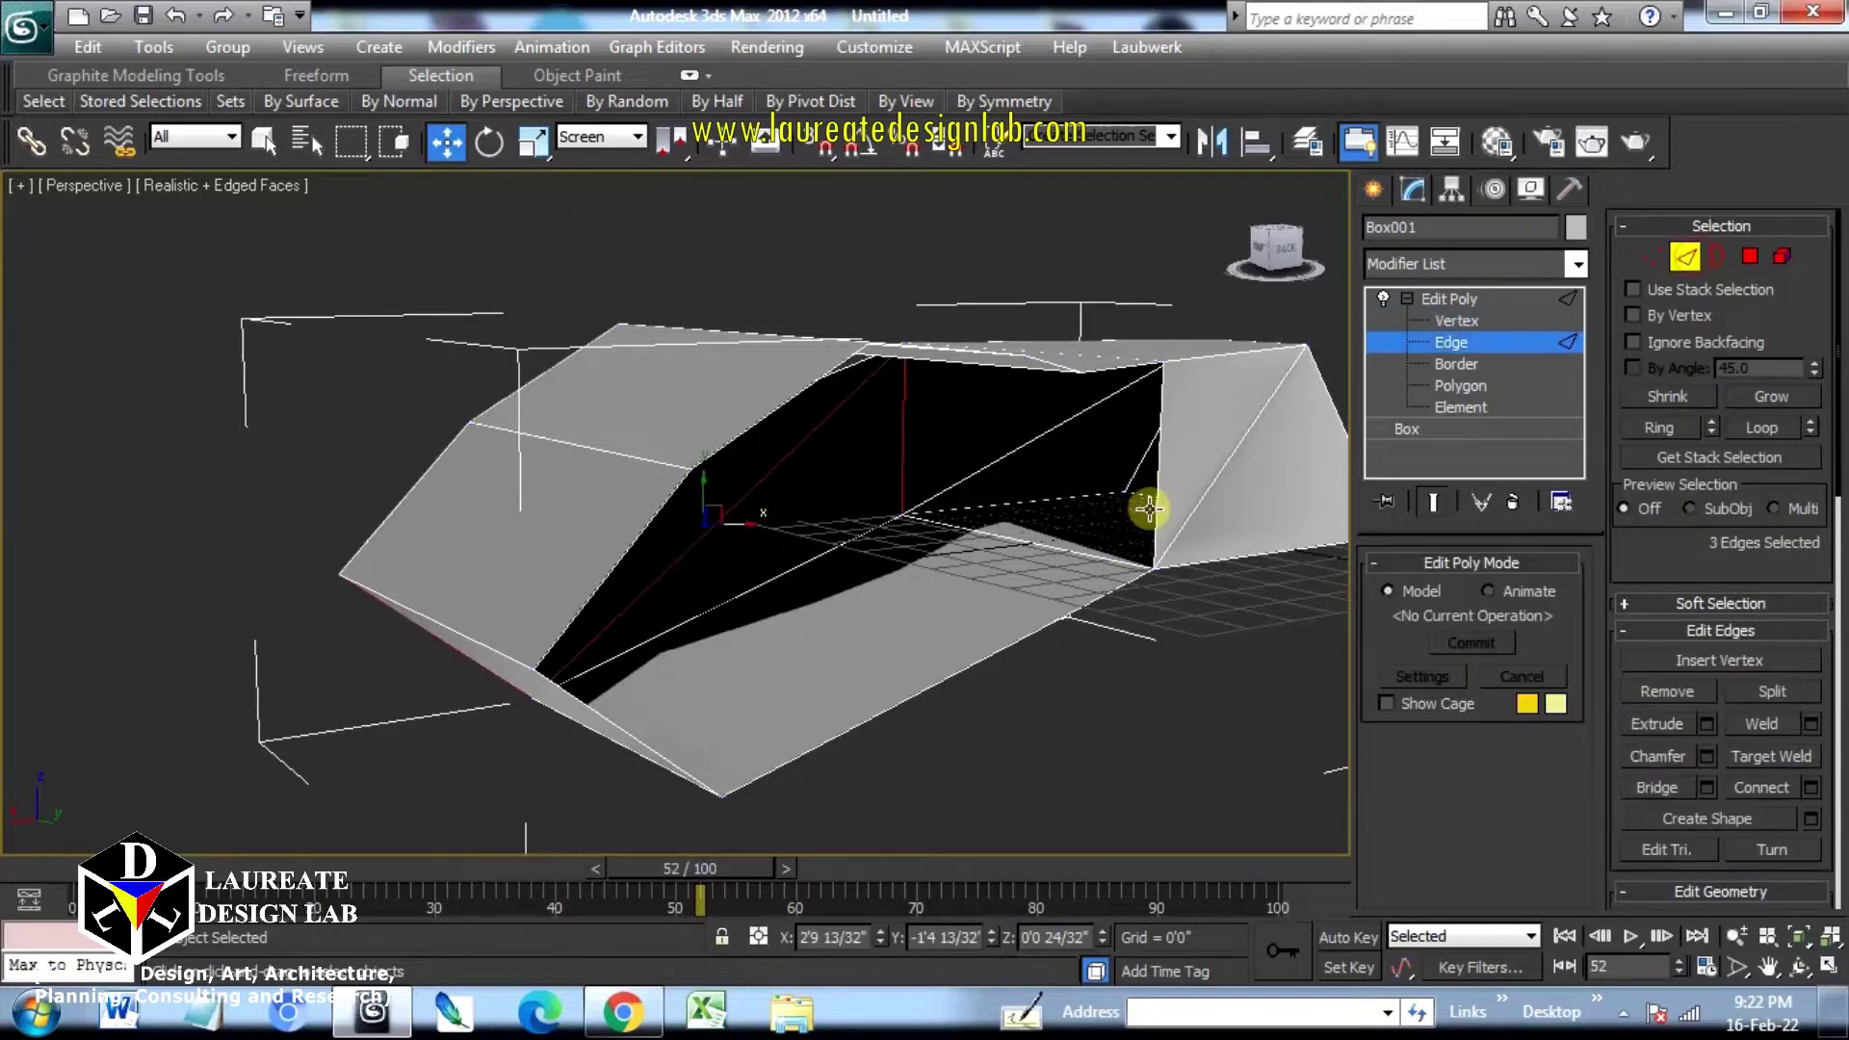
left_click(1153, 504)
left_click(601, 733, "ctrl")
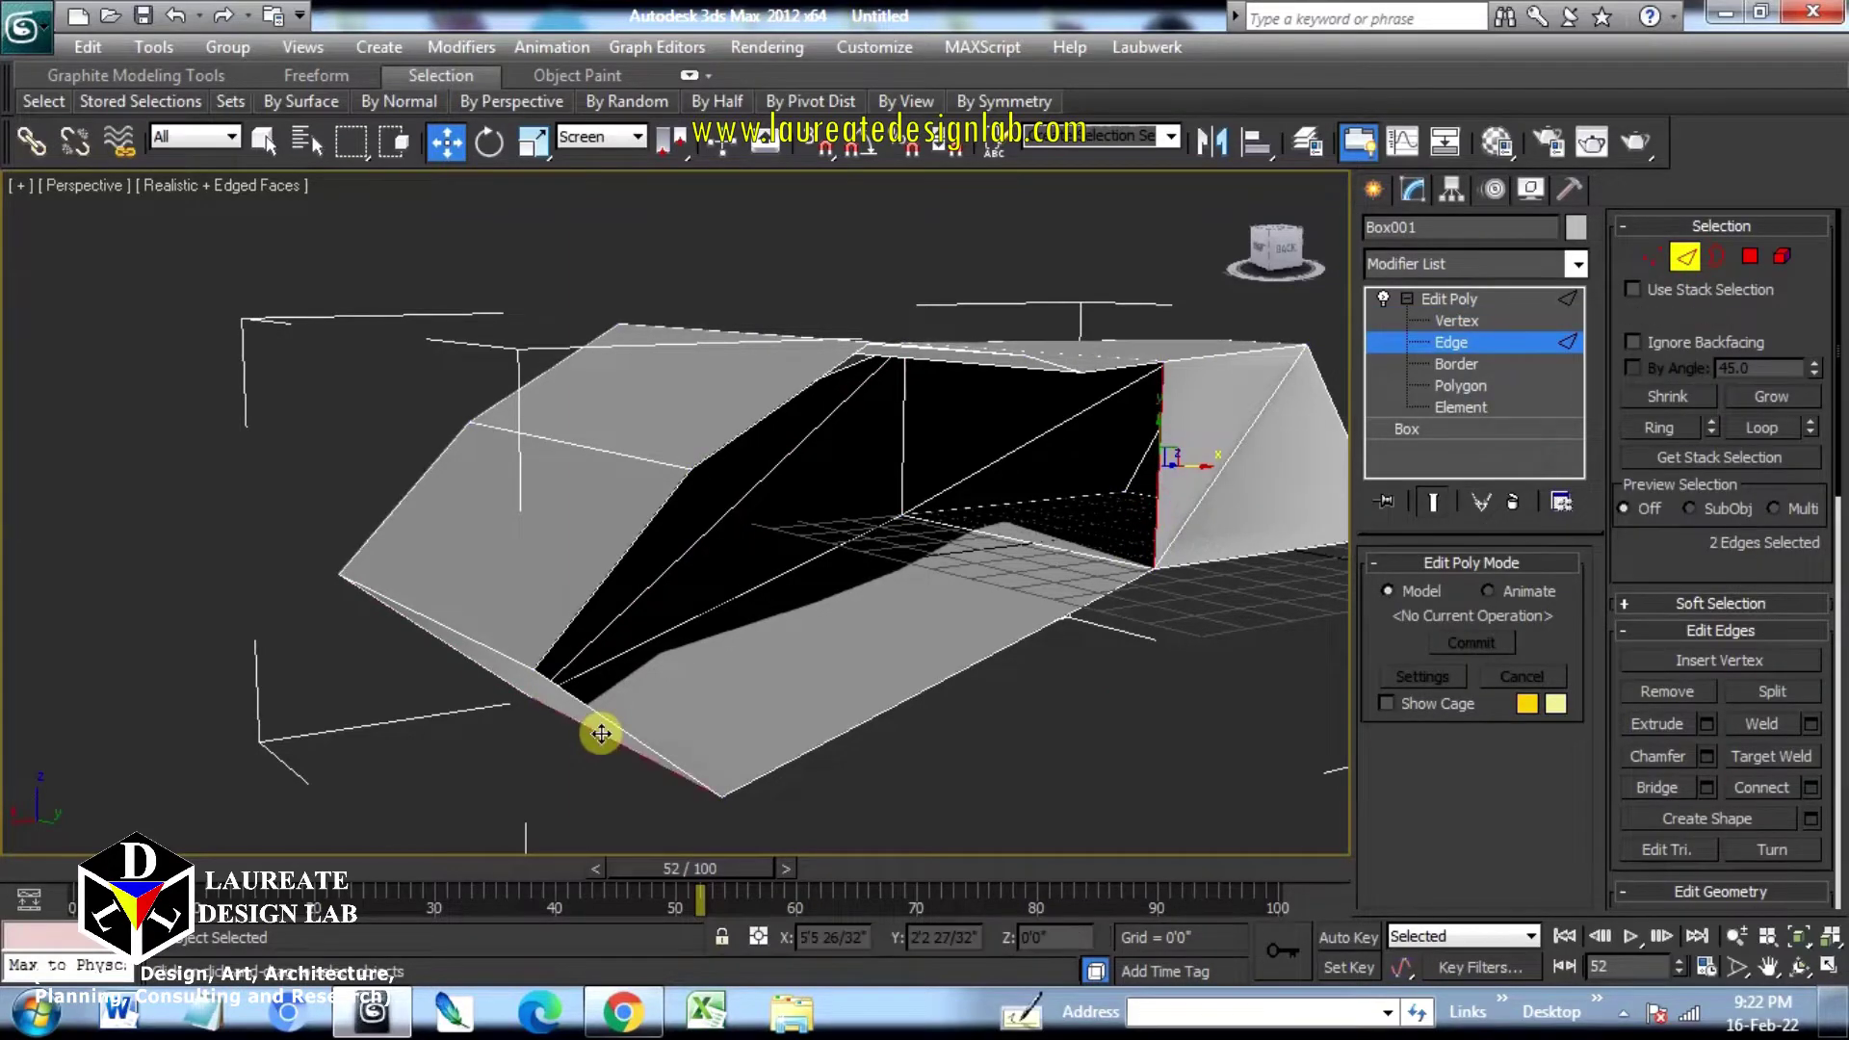
middle_click_drag(644, 721, 673, 692, "alt")
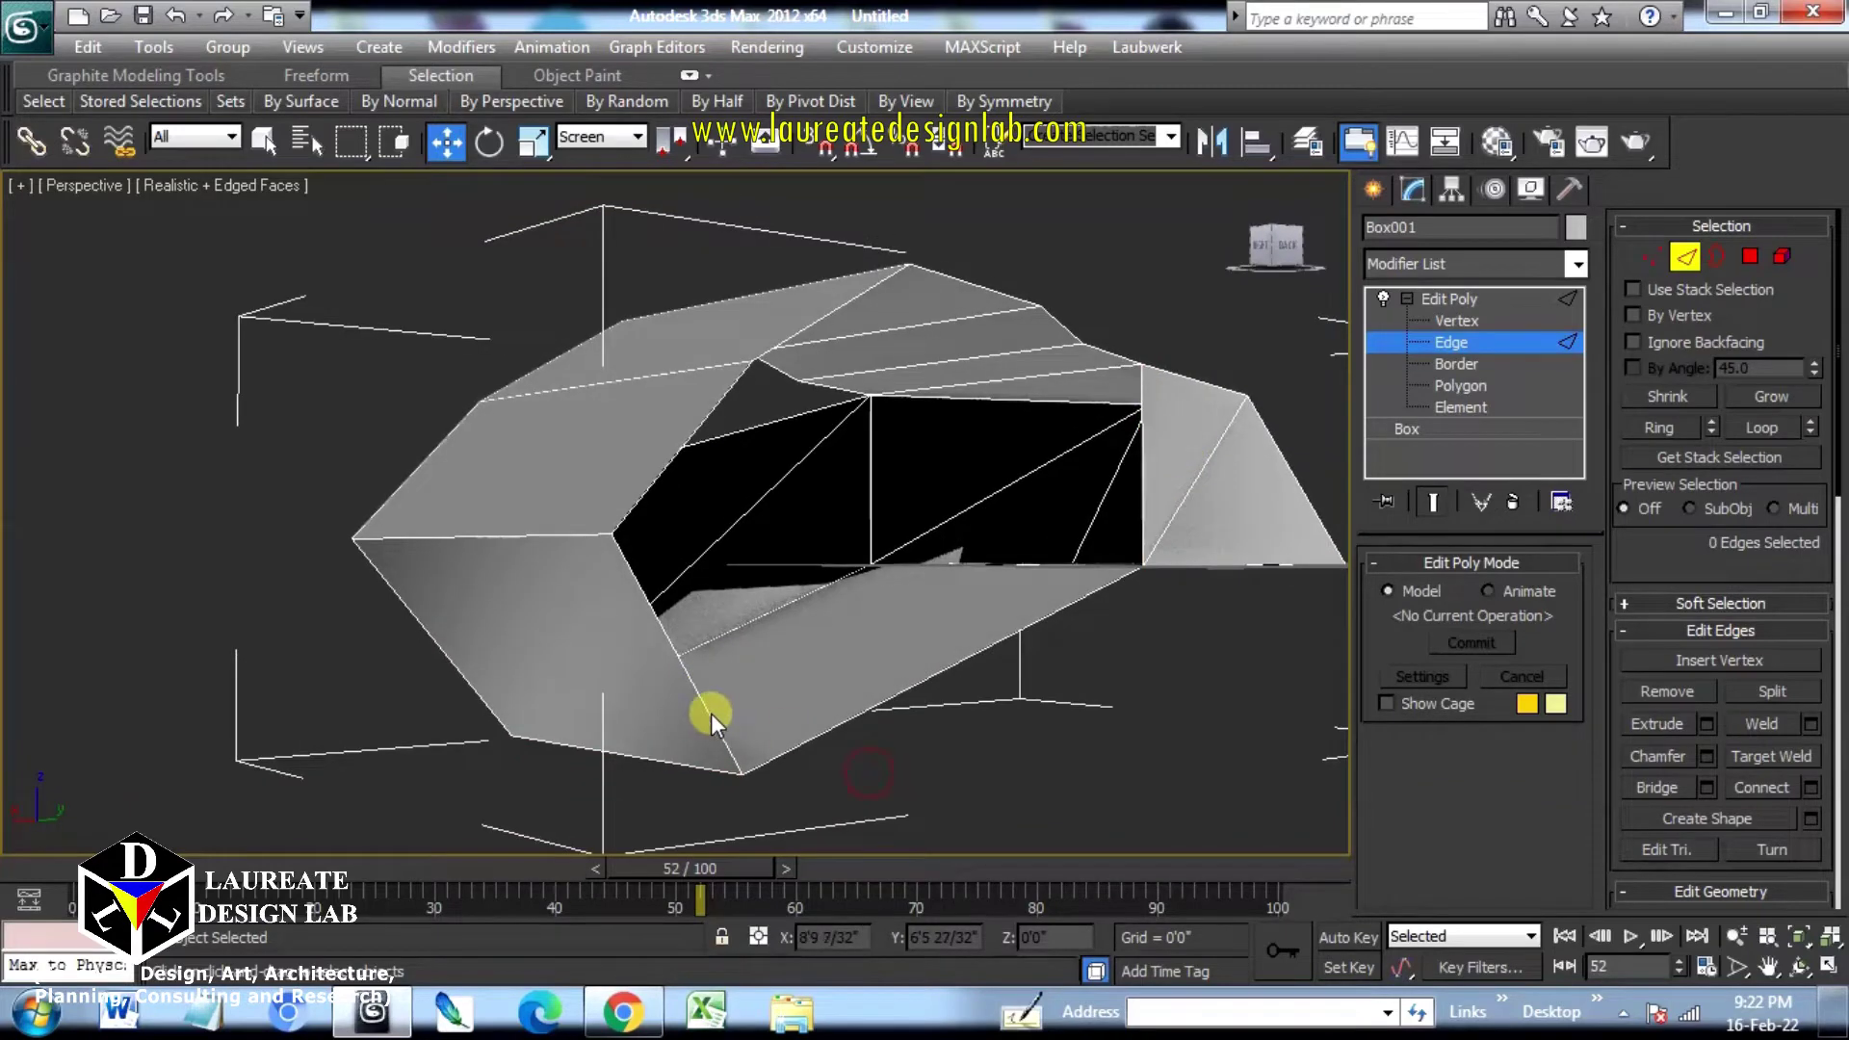
left_click(711, 714)
left_click(1141, 492, "ctrl")
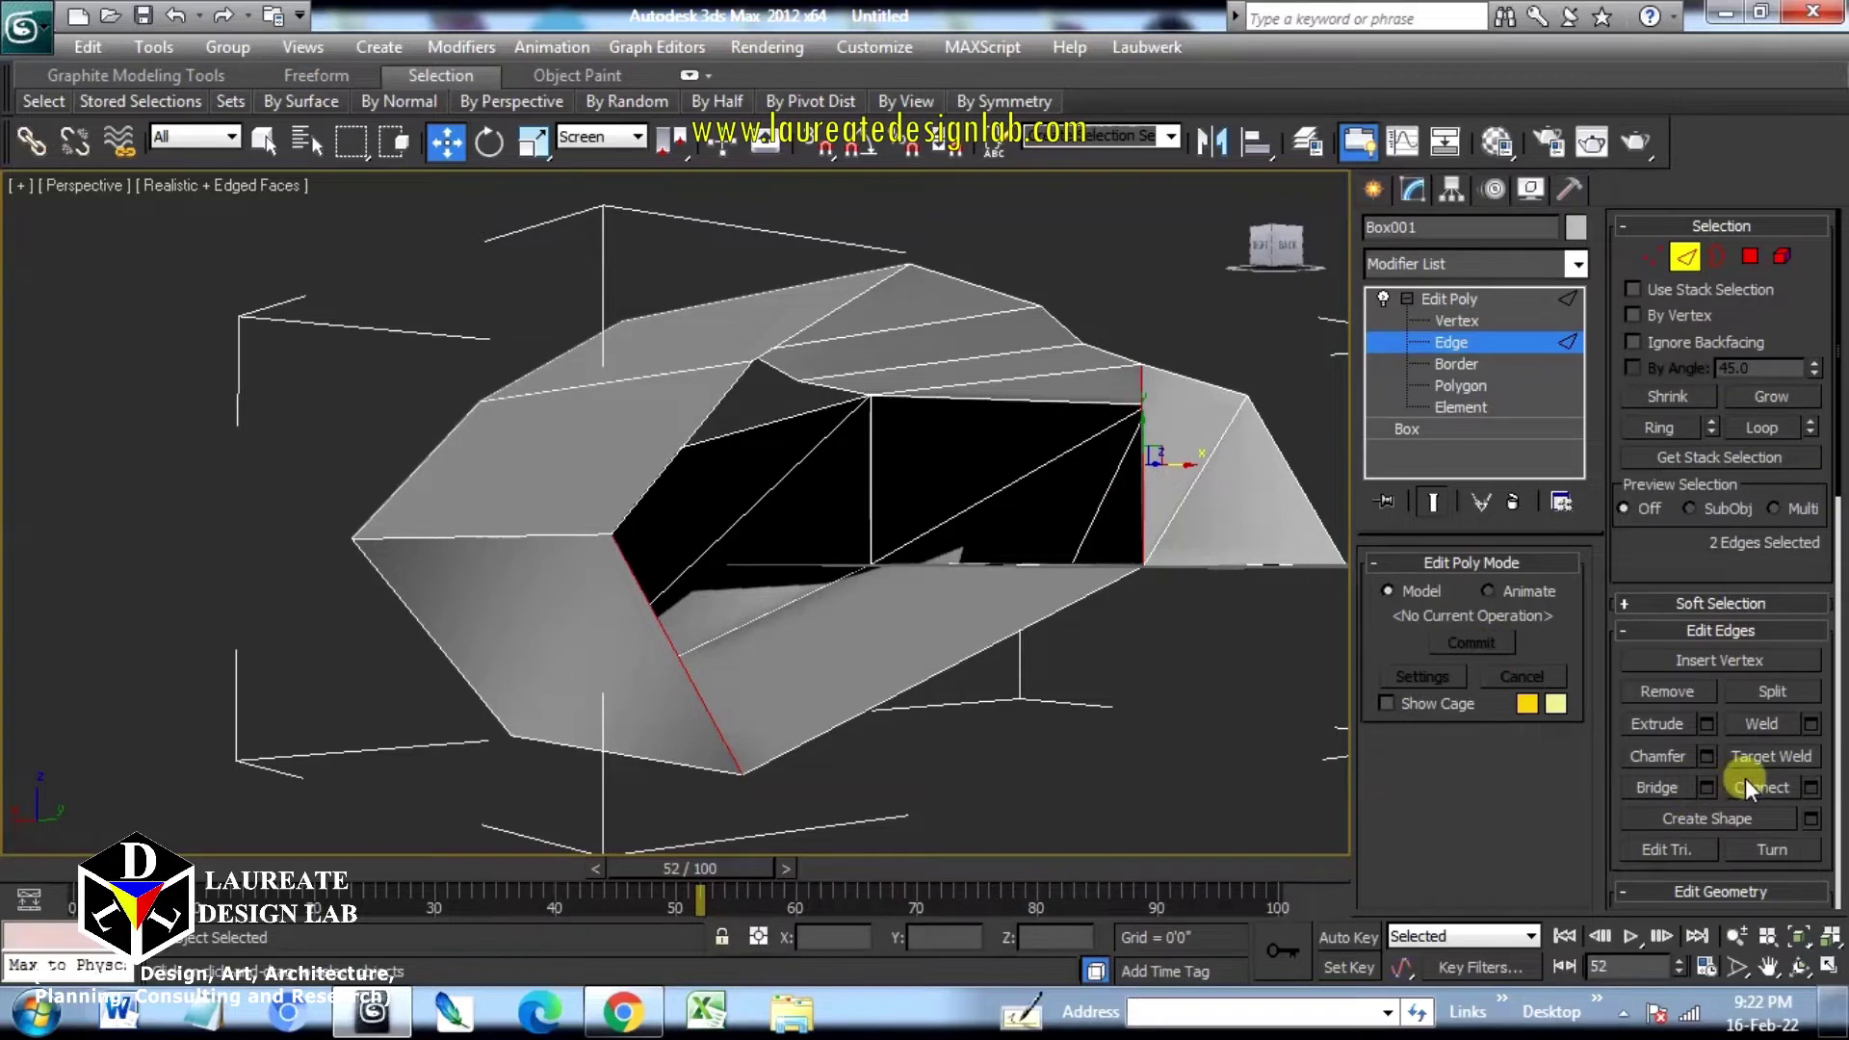
left_click(1655, 787)
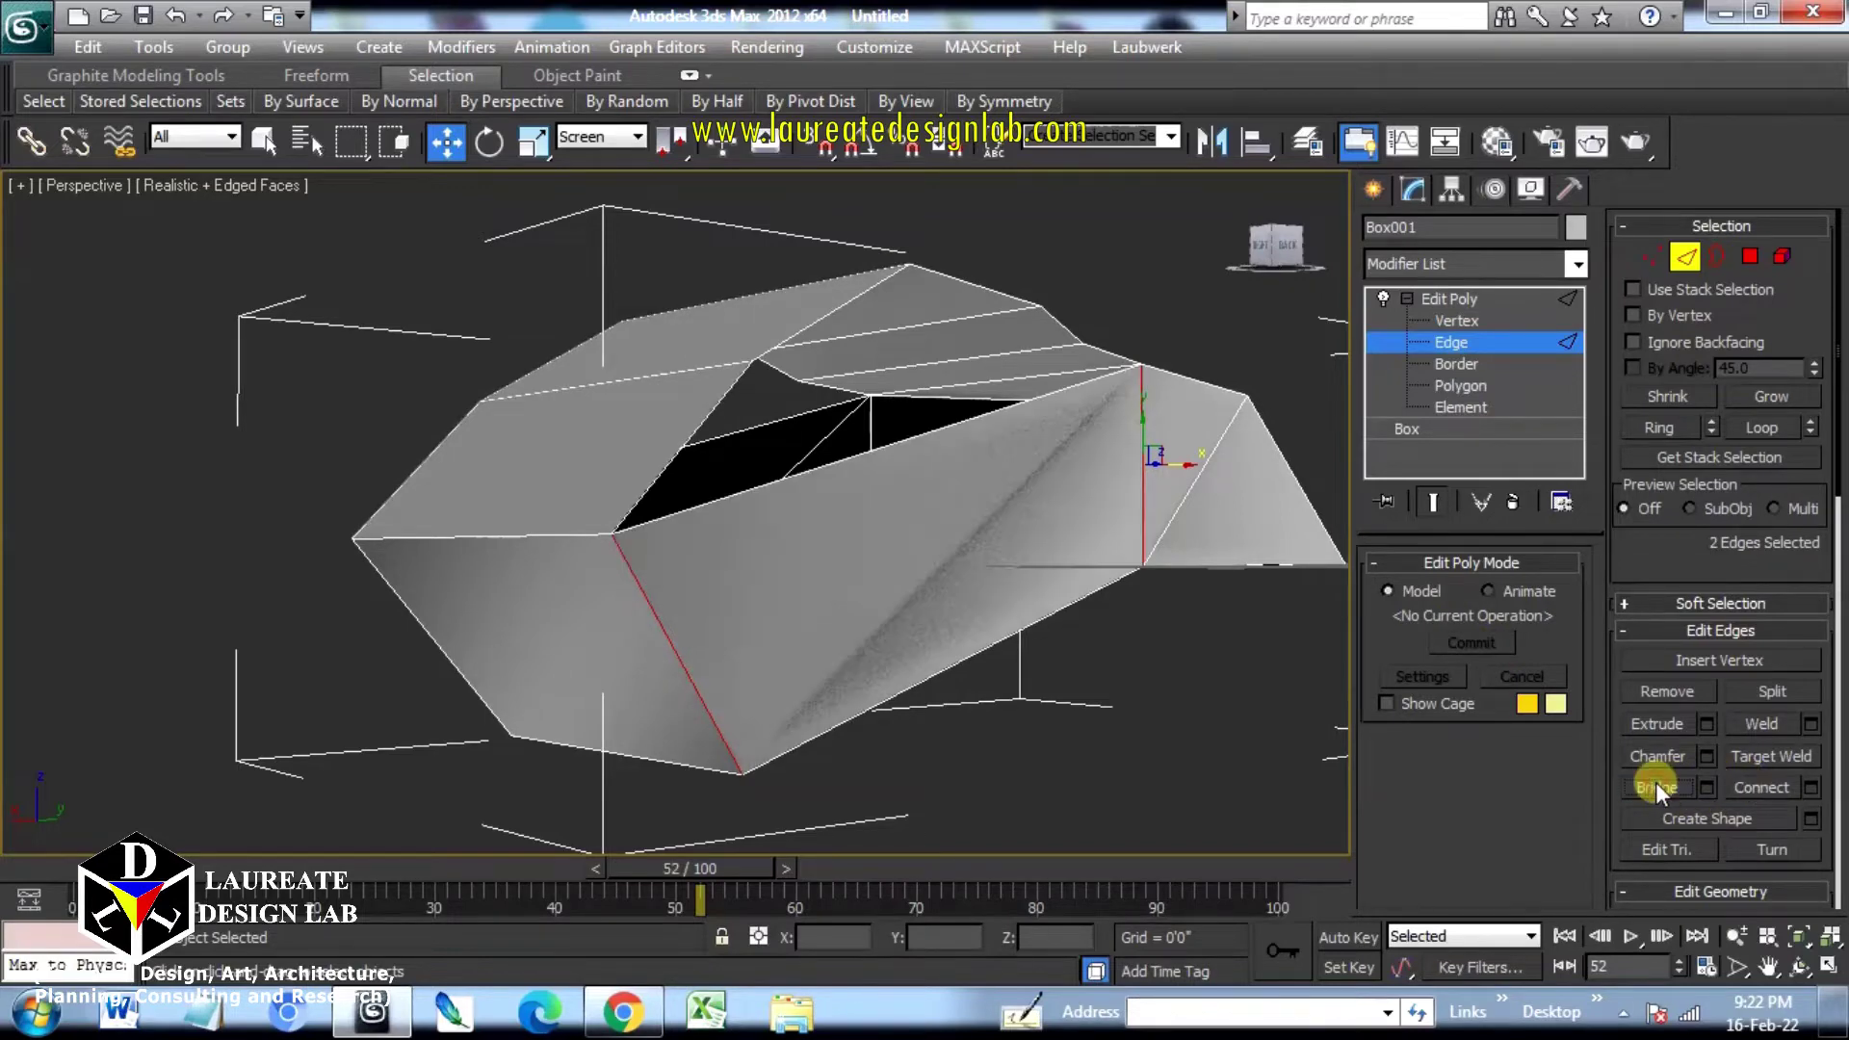
Step: Connect the box's upper corner vertex with the strip's lowest vertex diagonally across the opposite side panel
left_click(1652, 258)
left_click(1141, 364)
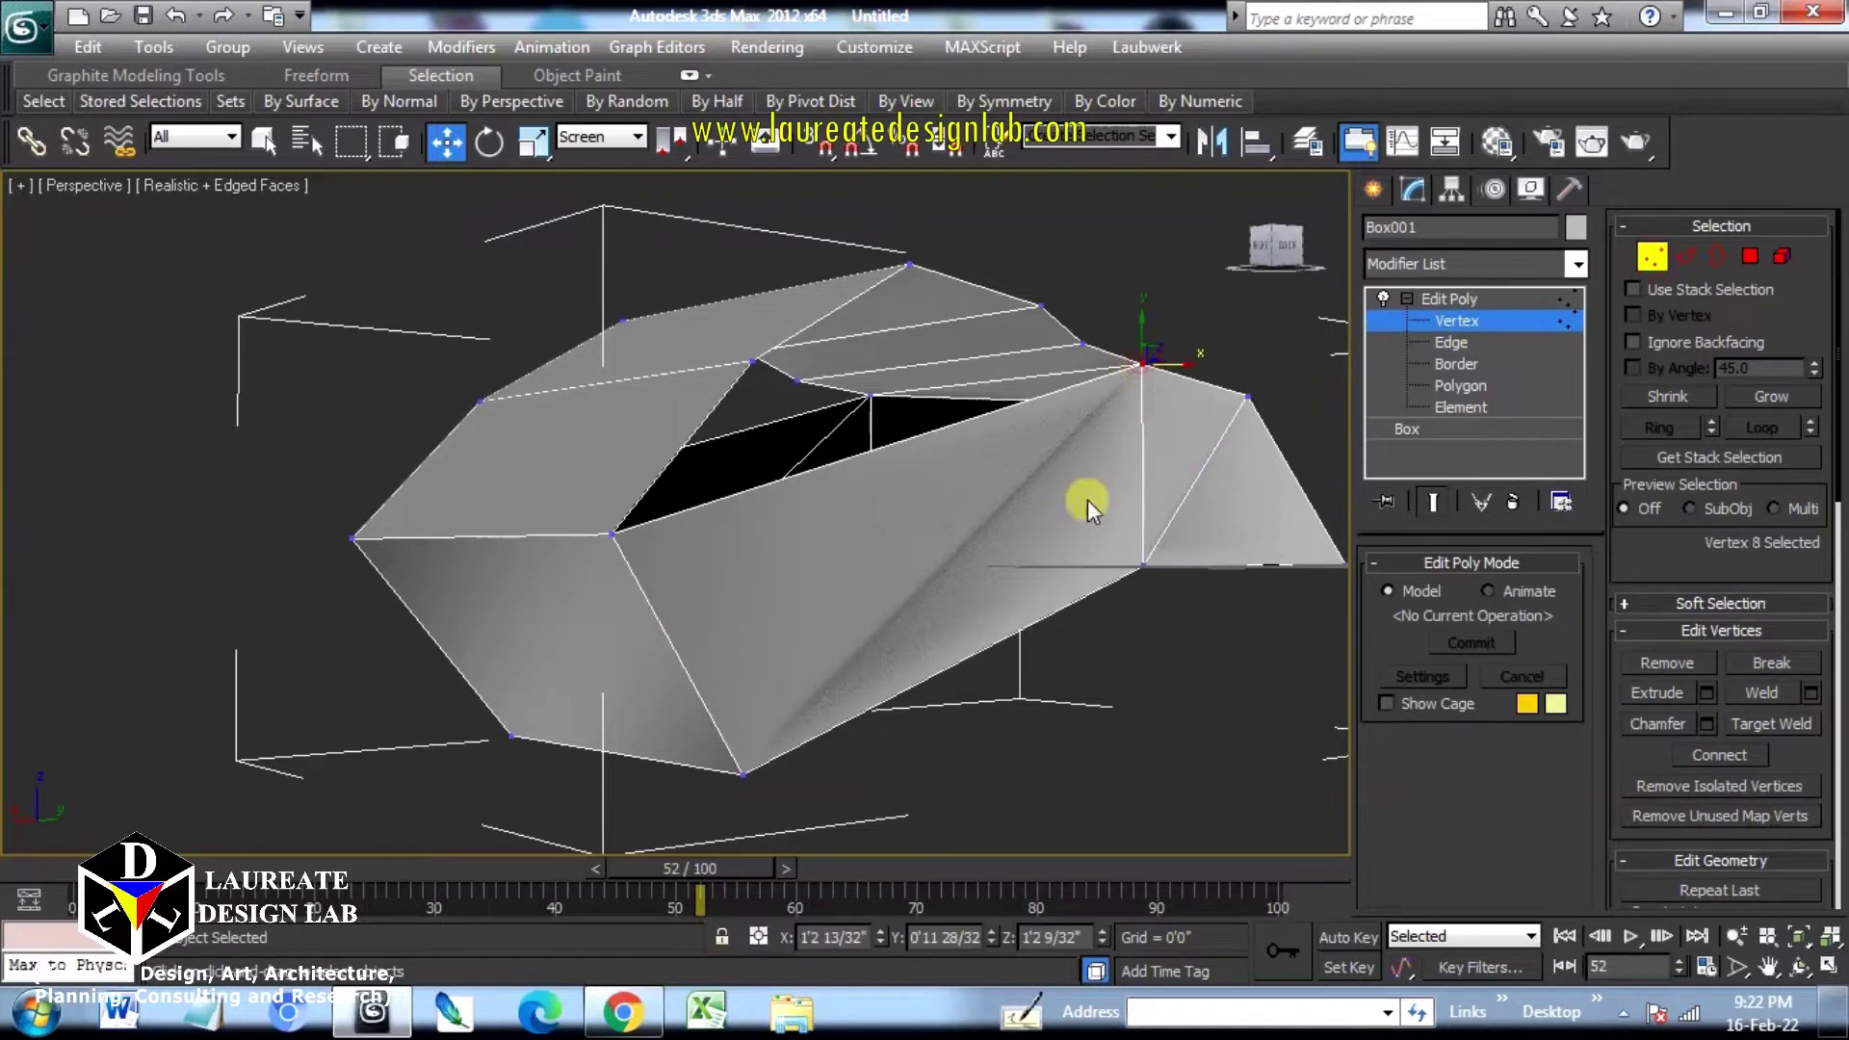
left_click(738, 773, "ctrl")
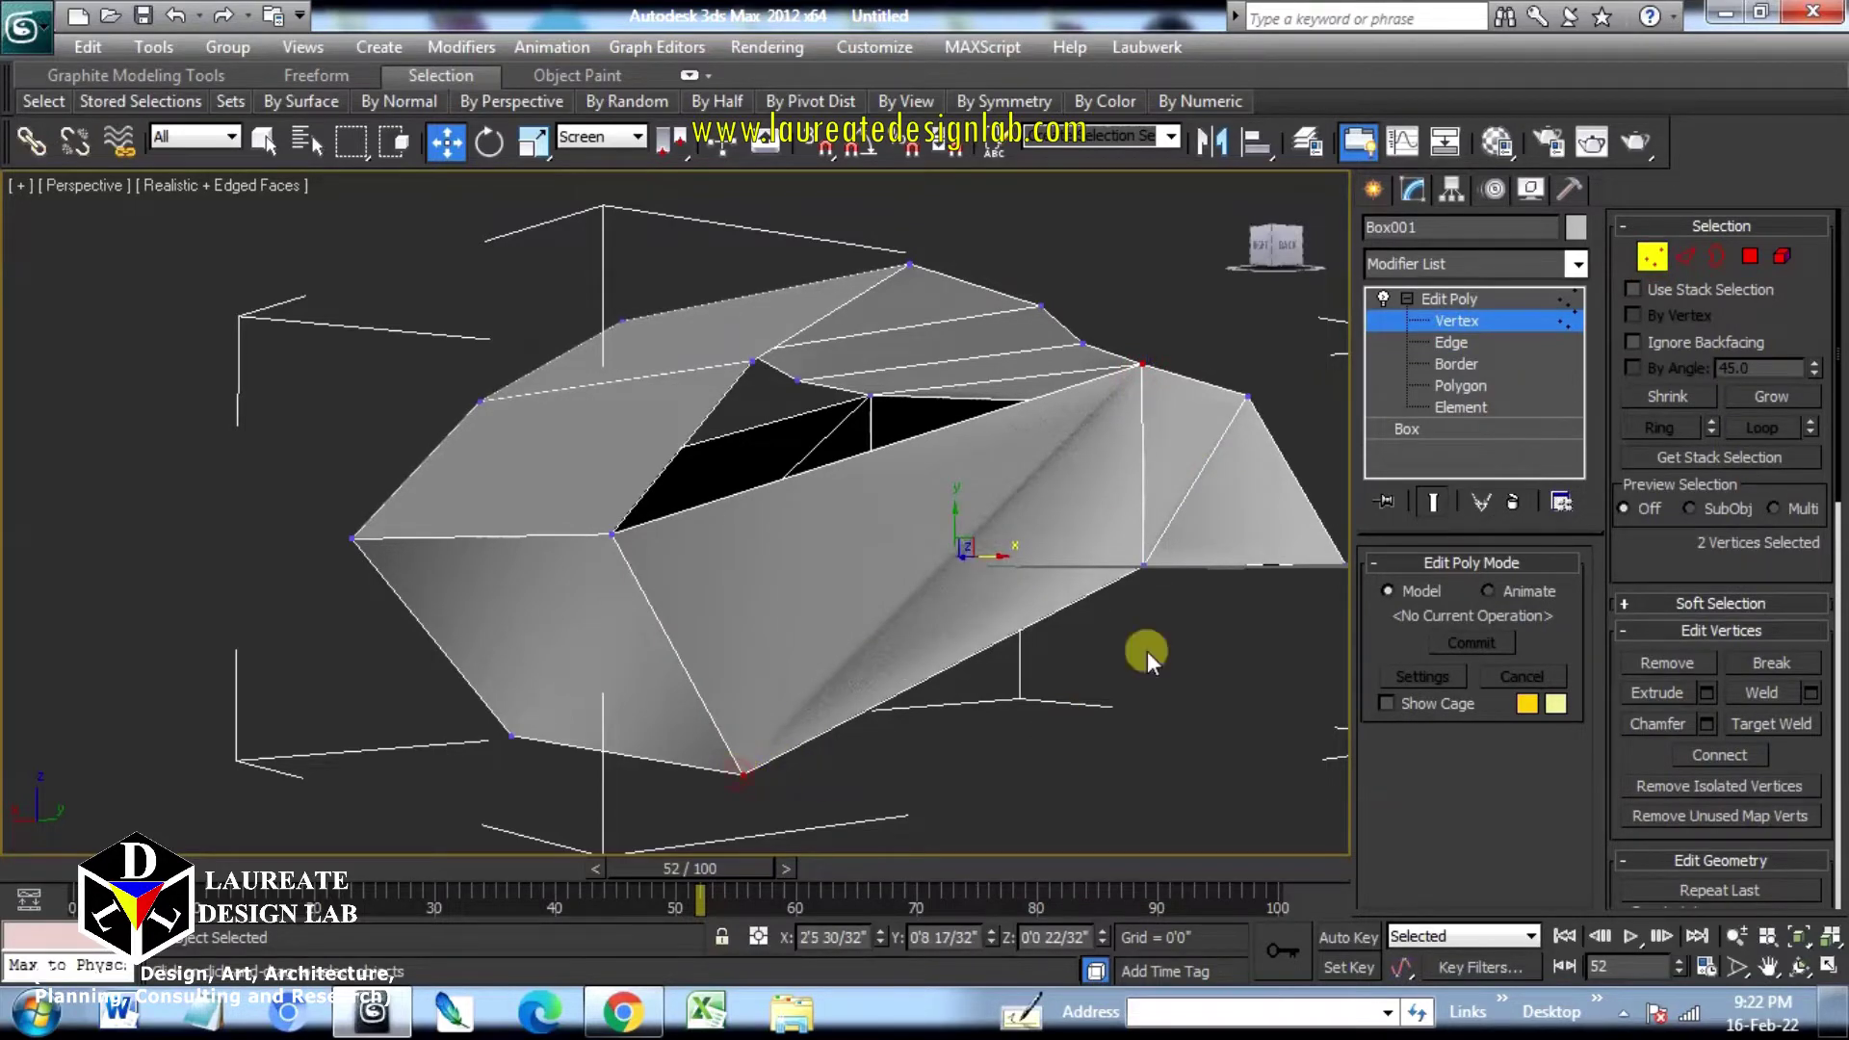
left_click(1712, 753)
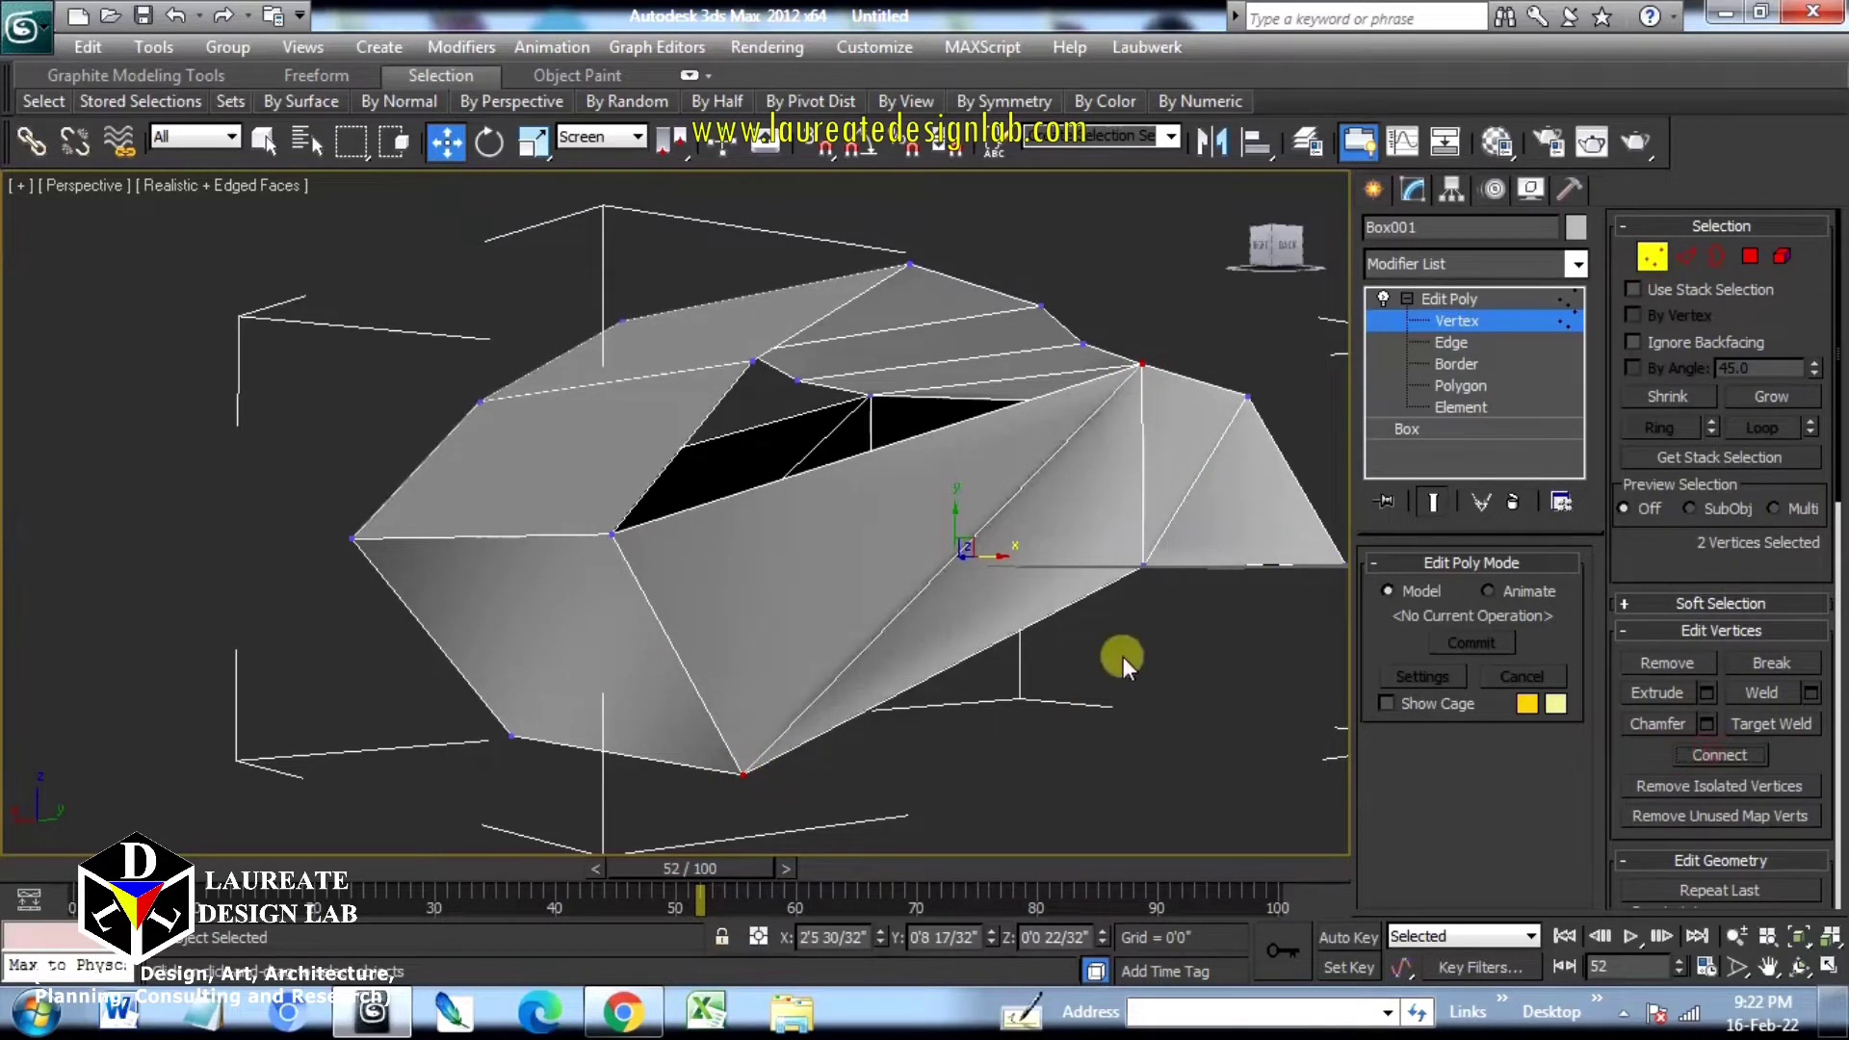
Step: Move the strip's two lowest vertices and its other outer vertices in the top view to realign the strip with the box
left_click(1697, 254)
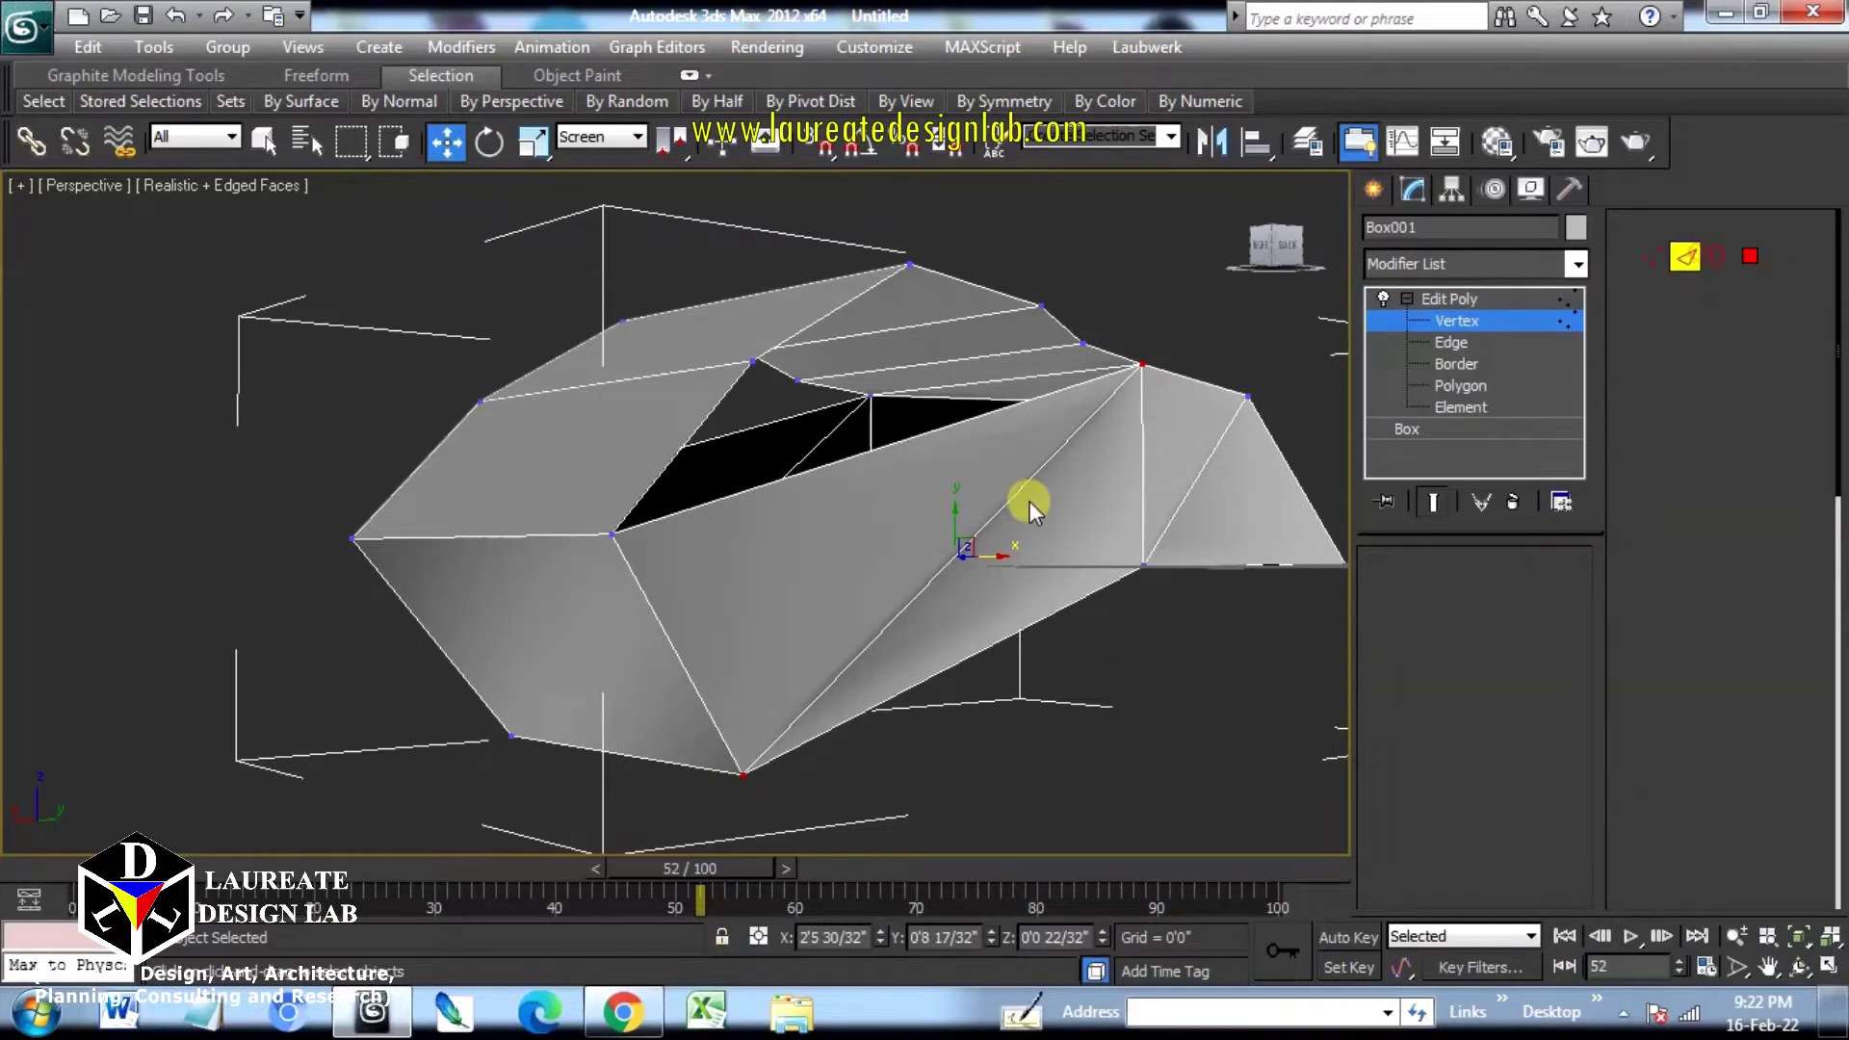
left_click(937, 575)
middle_click_drag(876, 616, 784, 578, "alt")
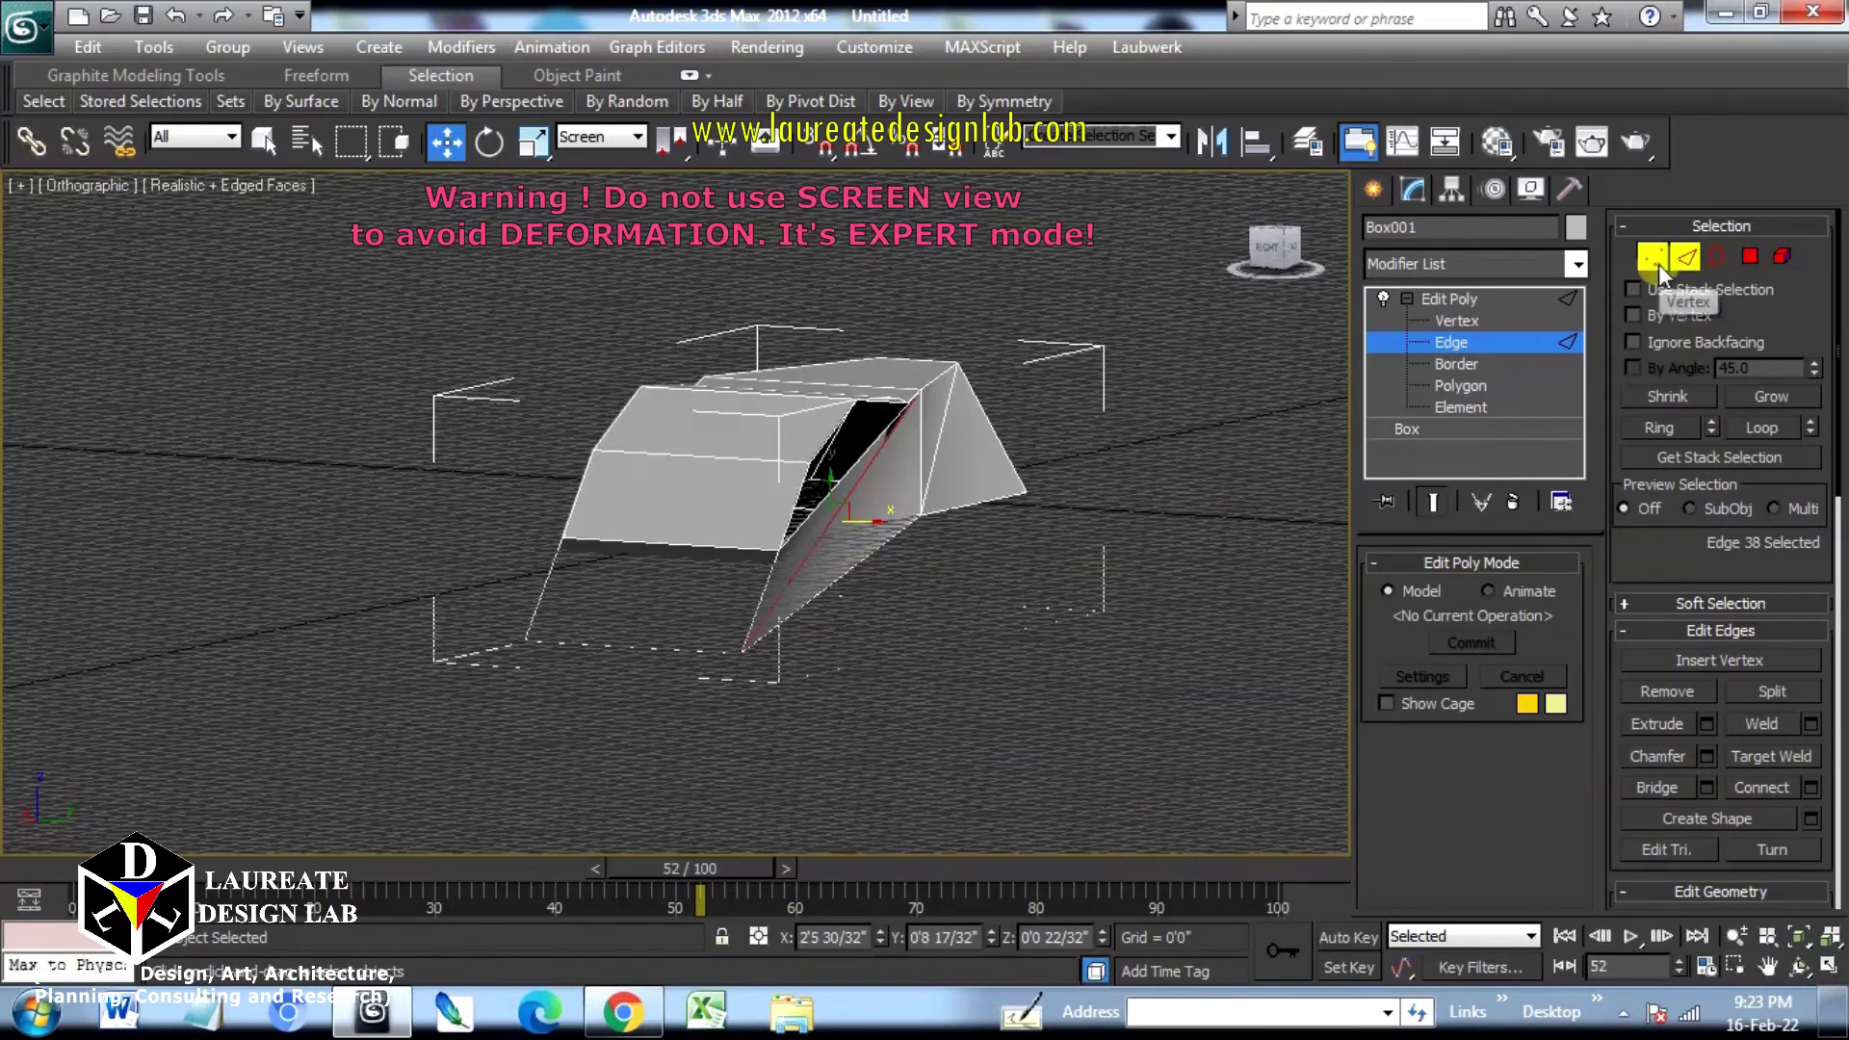
left_click(1654, 259)
left_click_drag(788, 718, 497, 631)
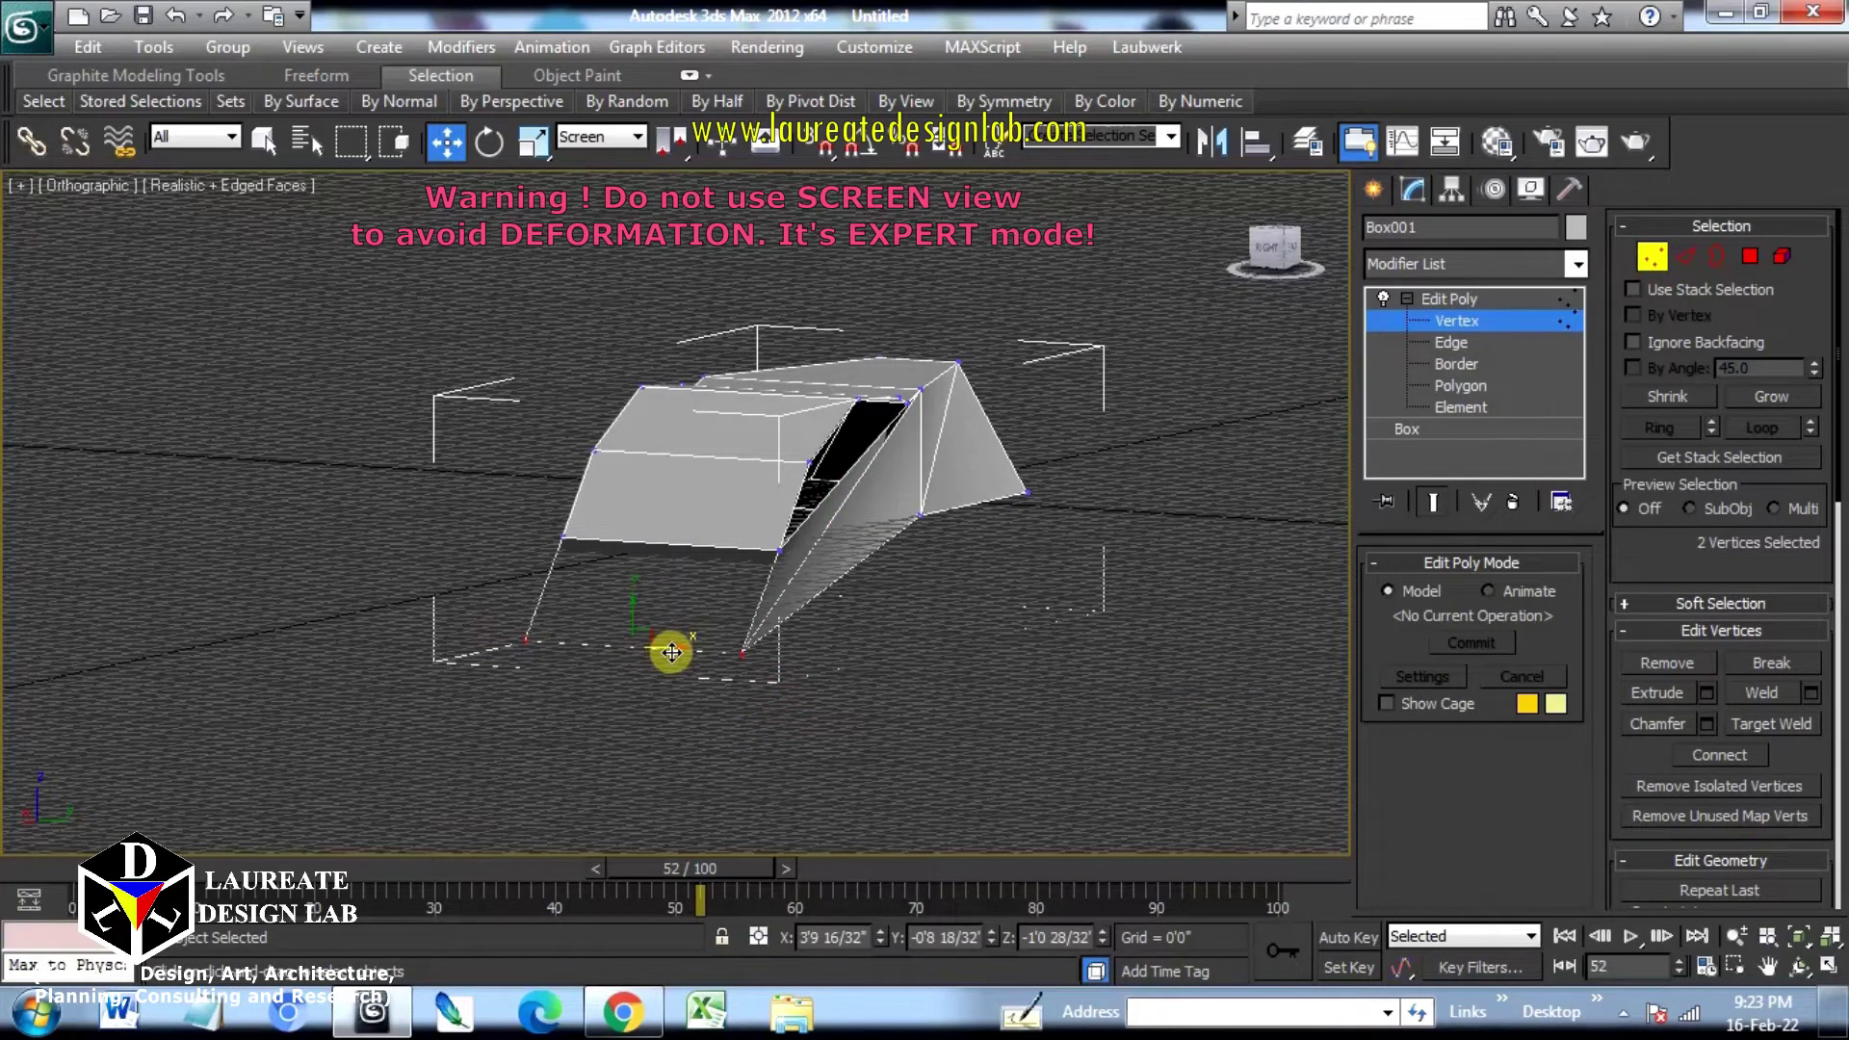
left_click_drag(668, 649, 829, 651)
left_click_drag(793, 562, 800, 446)
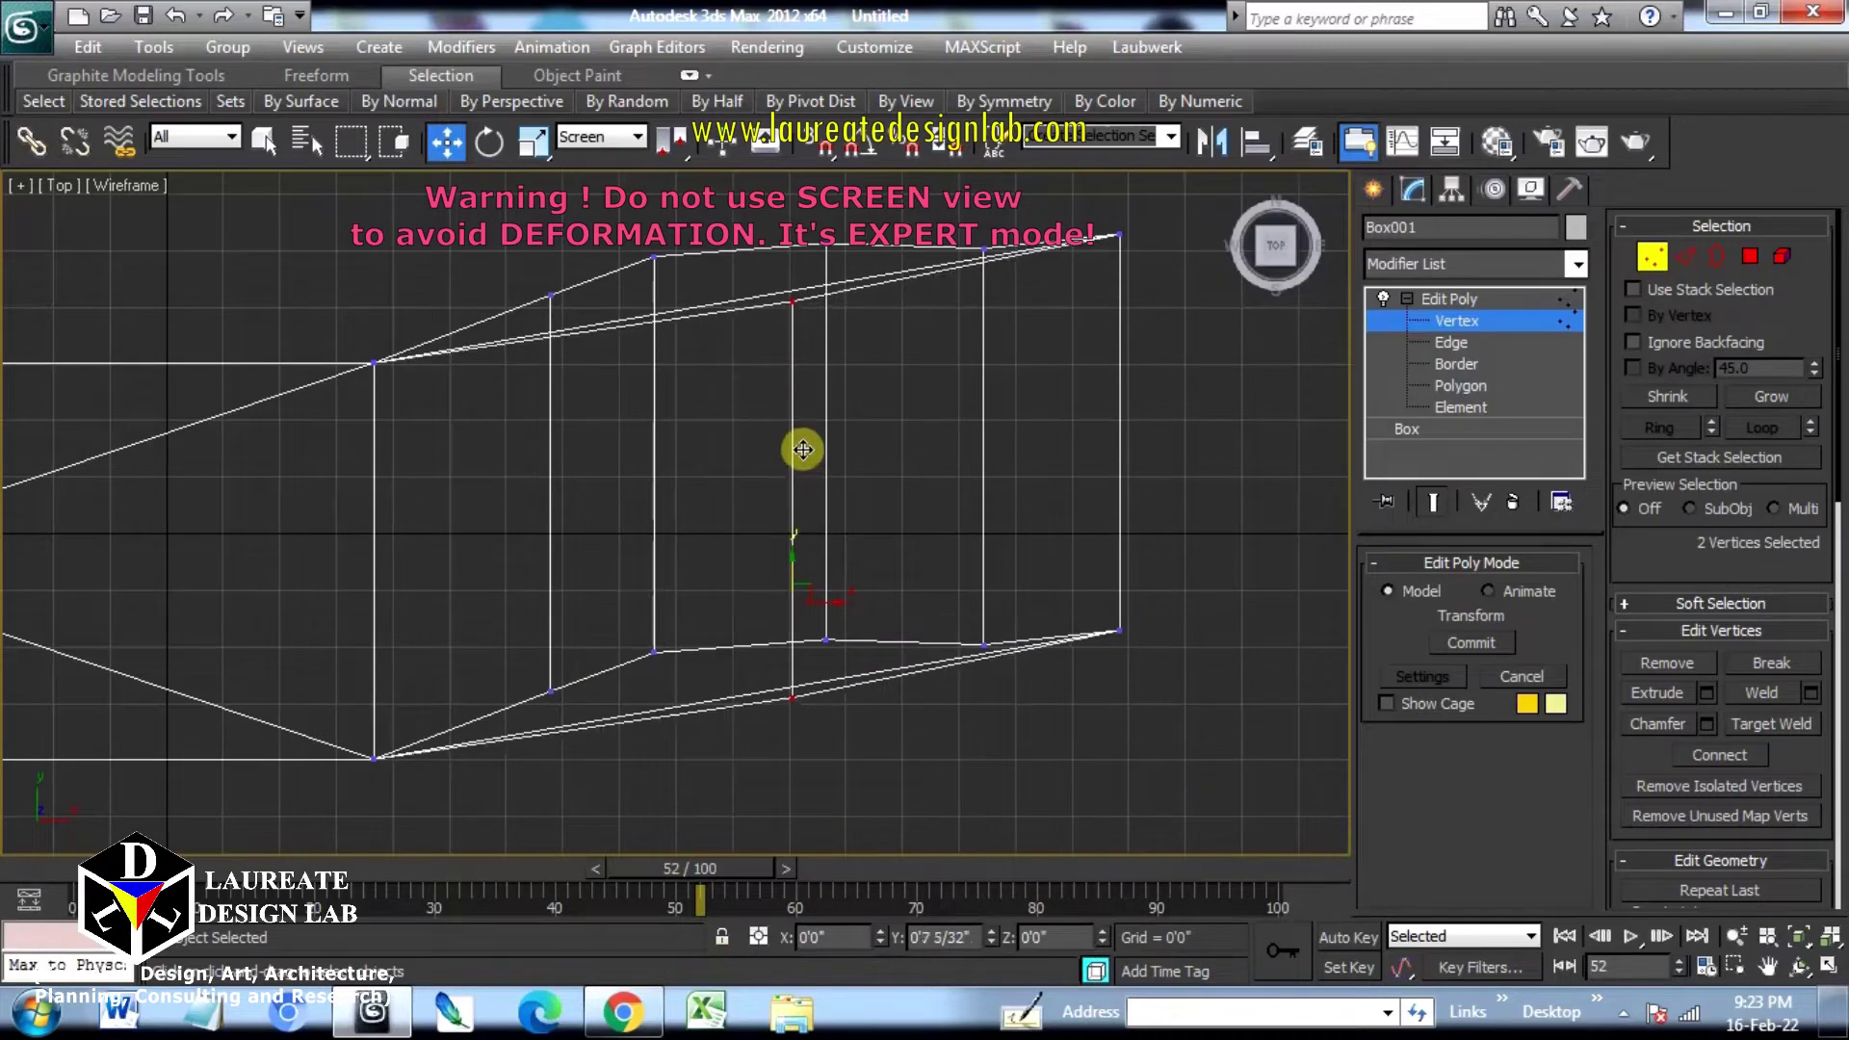
scroll(891, 586, "down", 4)
left_click_drag(1086, 698, 689, 338)
left_click_drag(854, 477, 867, 516)
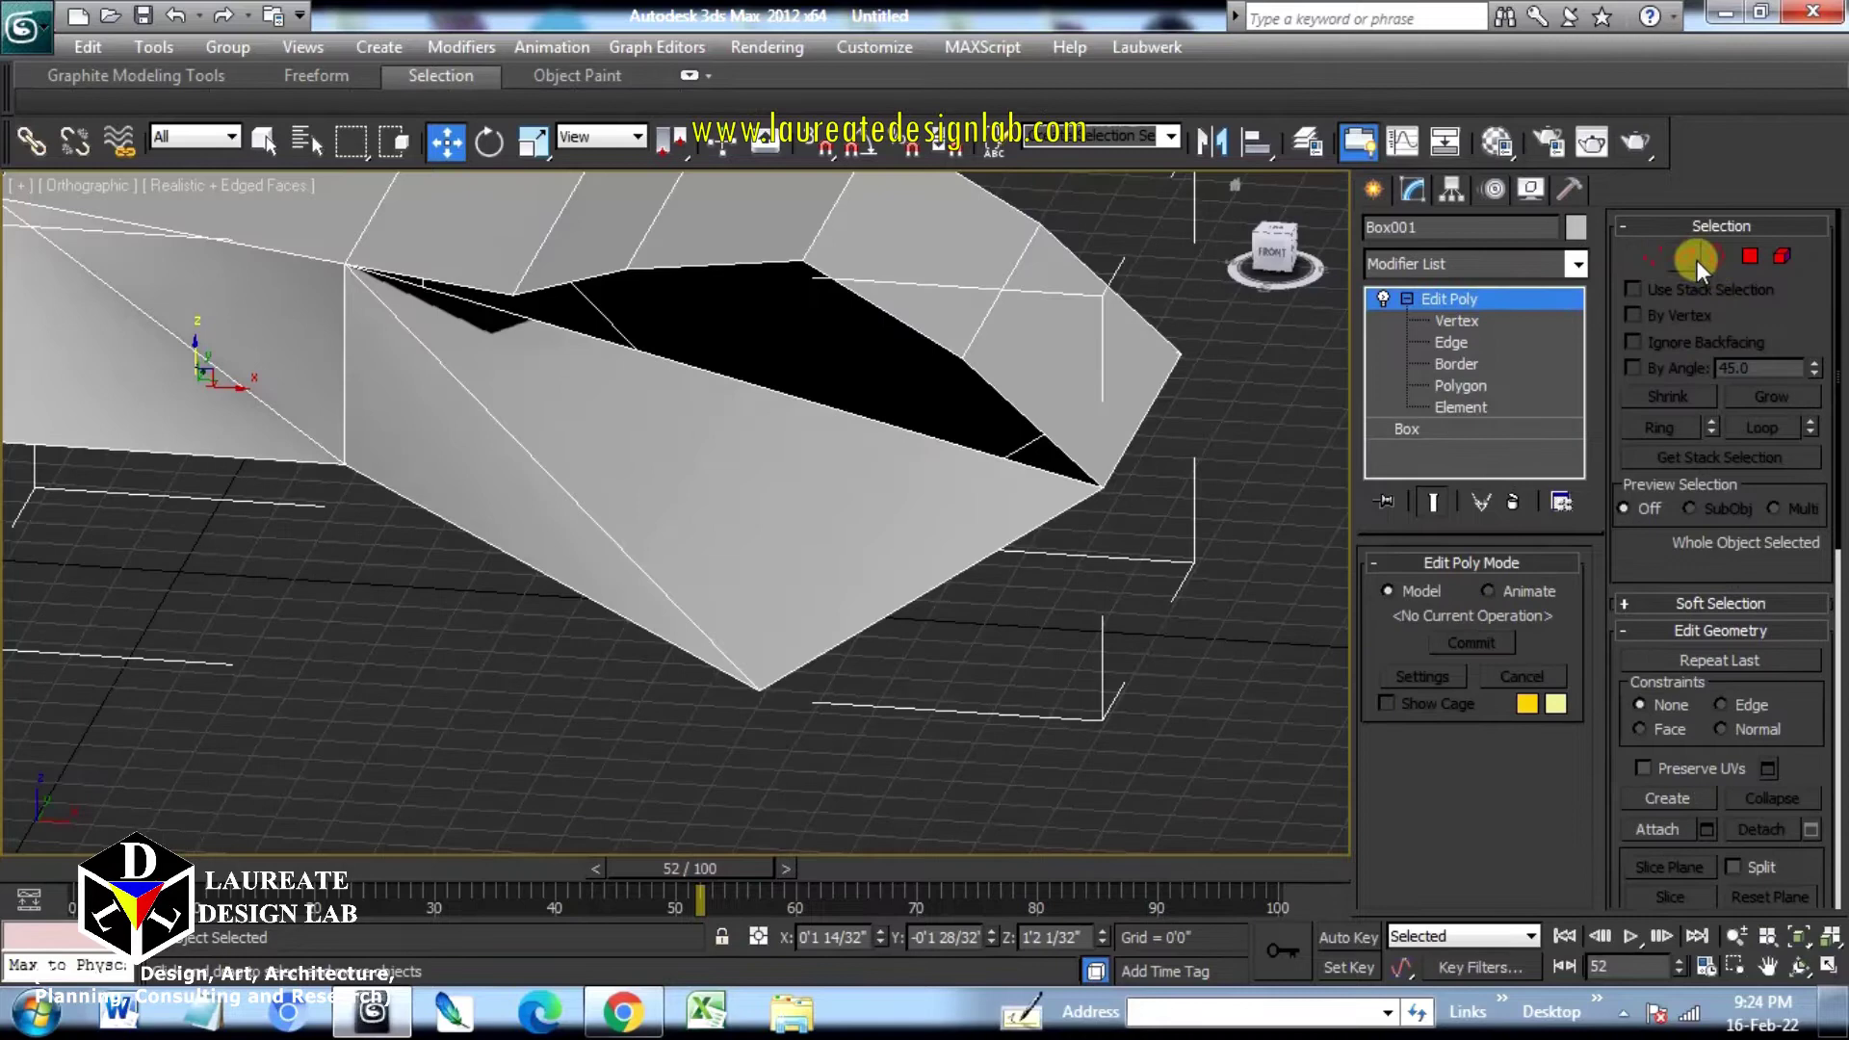
Step: Connect the diagonal and upper edges of the front side panel with 4 segments
left_click(1697, 262)
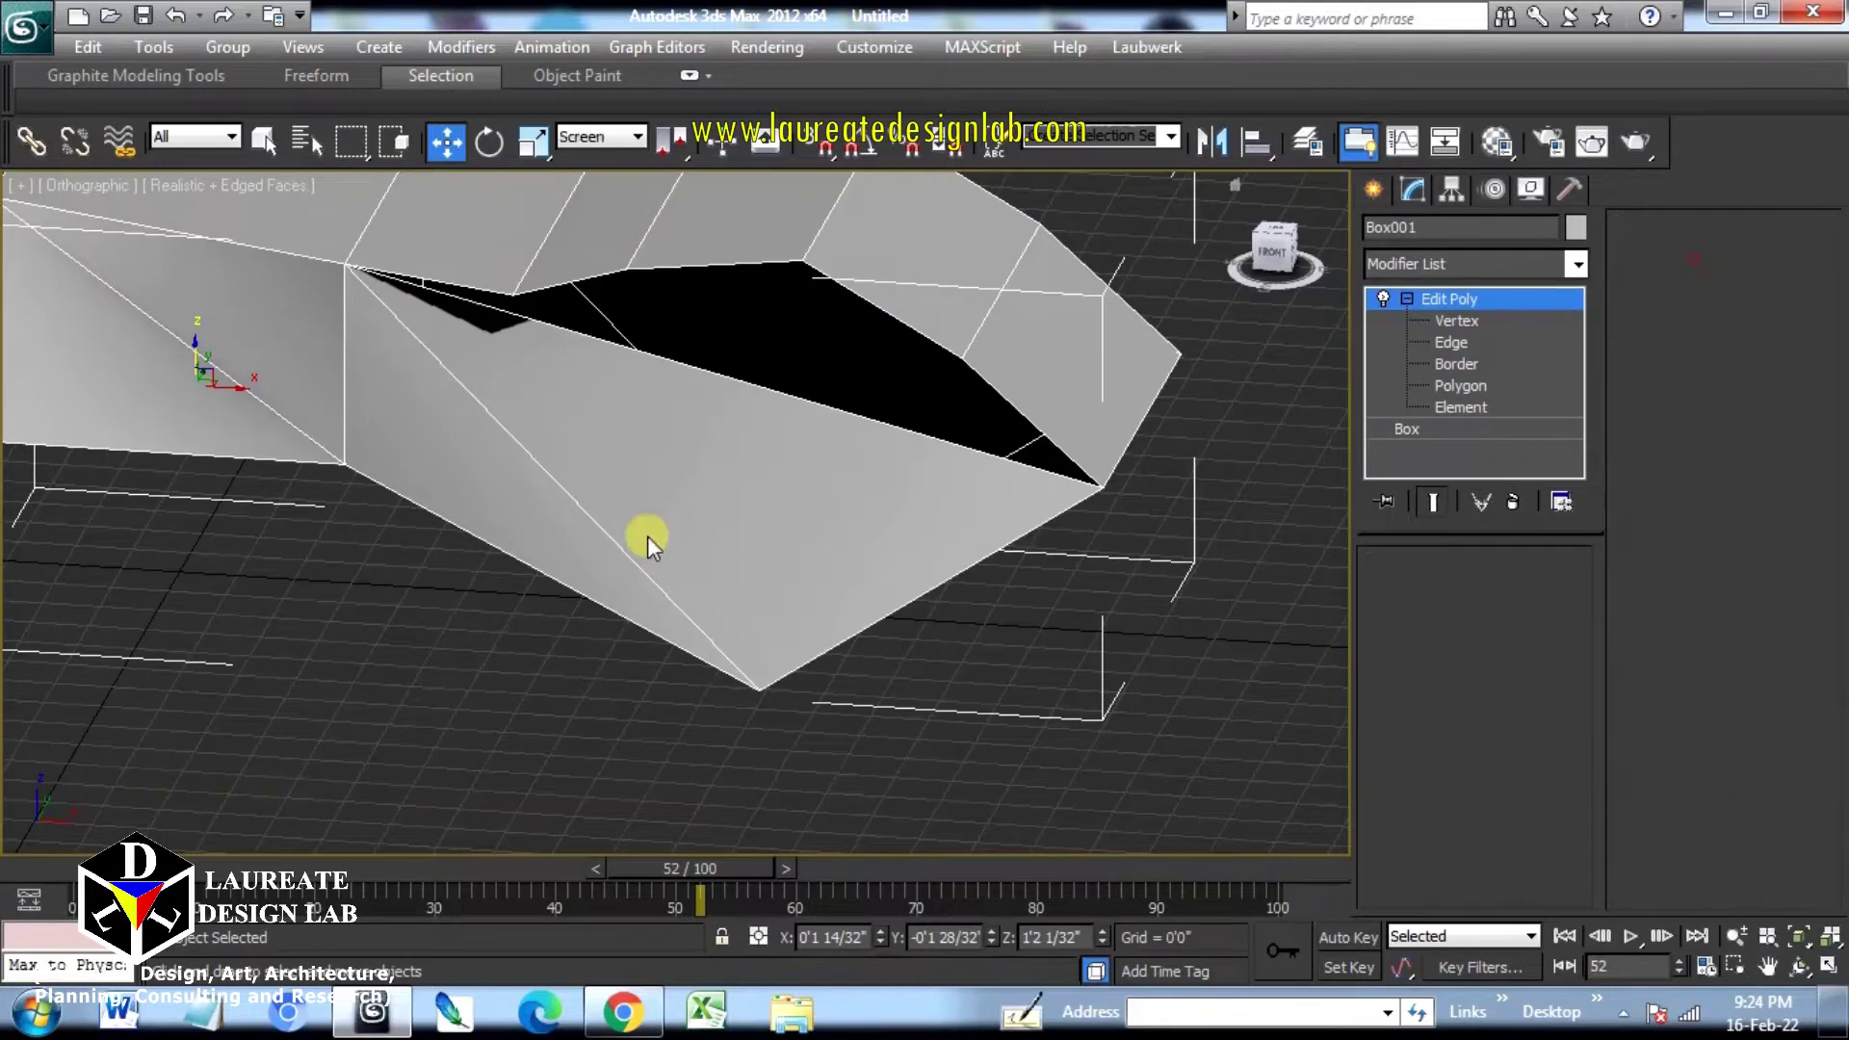
left_click(605, 551)
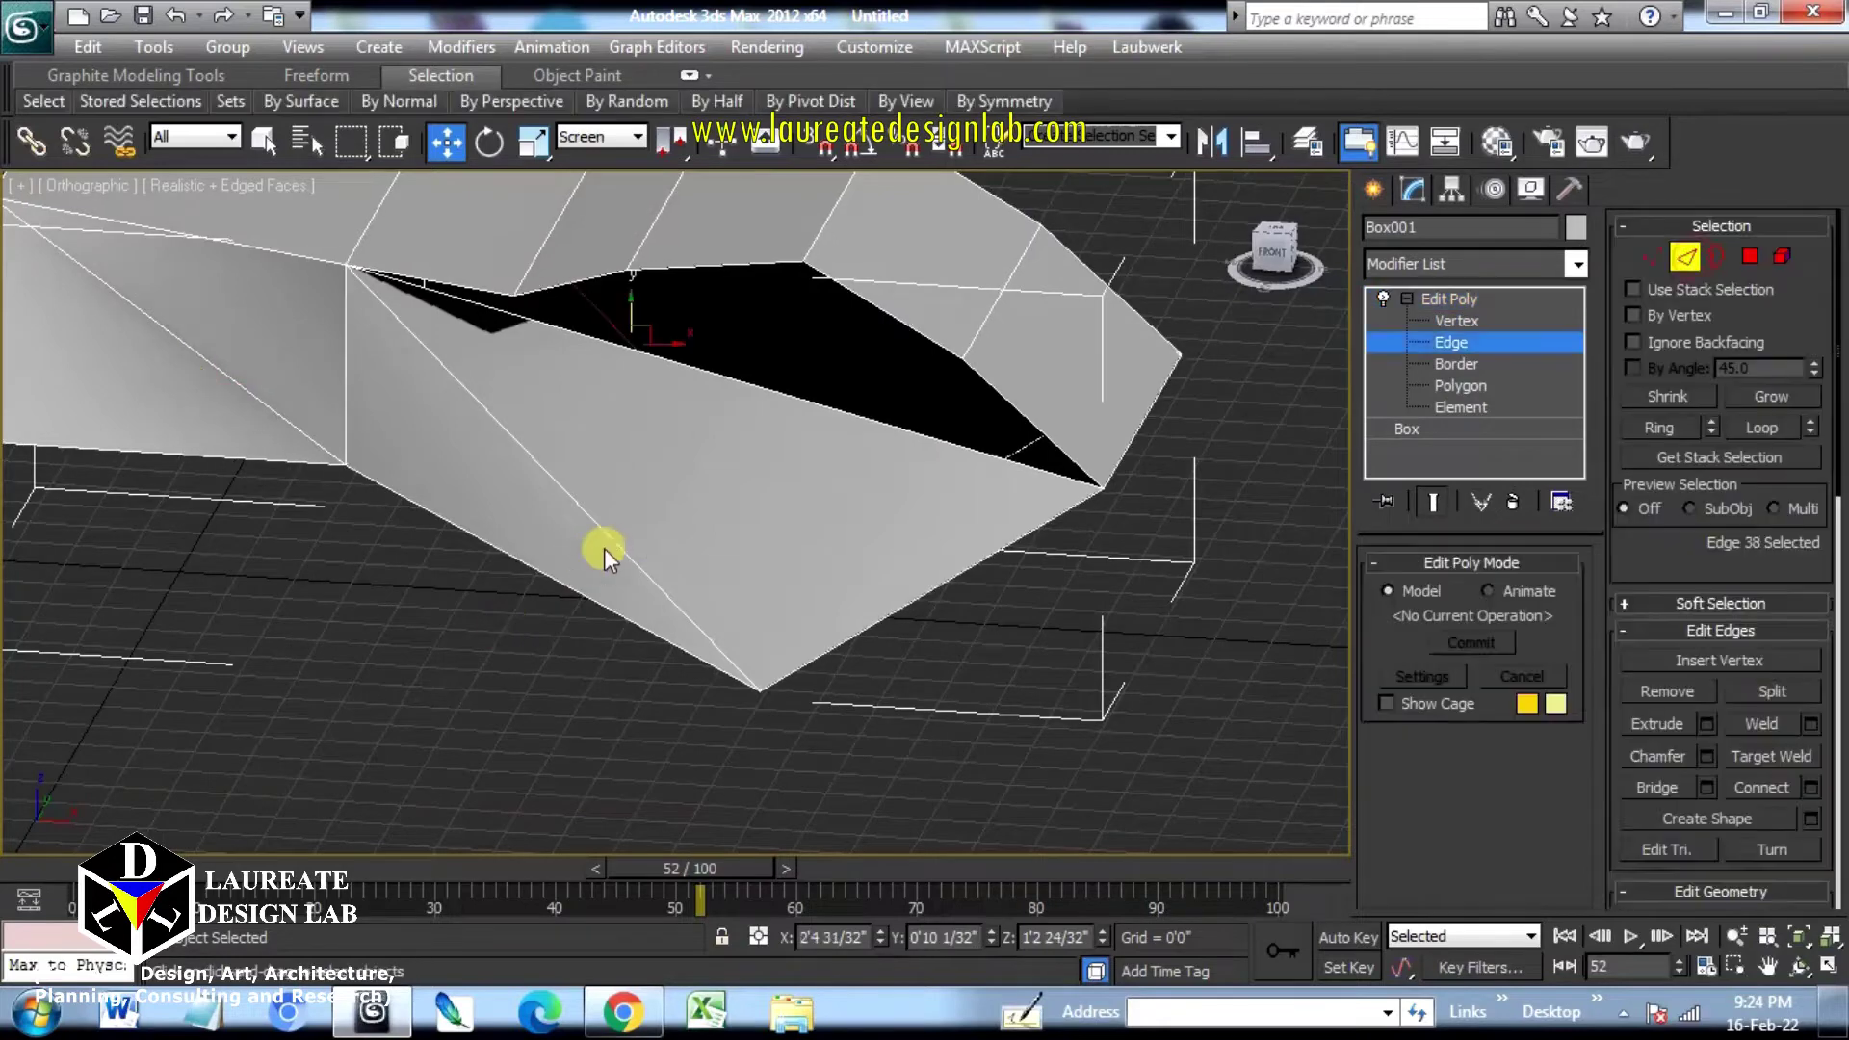
left_click(764, 385, "ctrl")
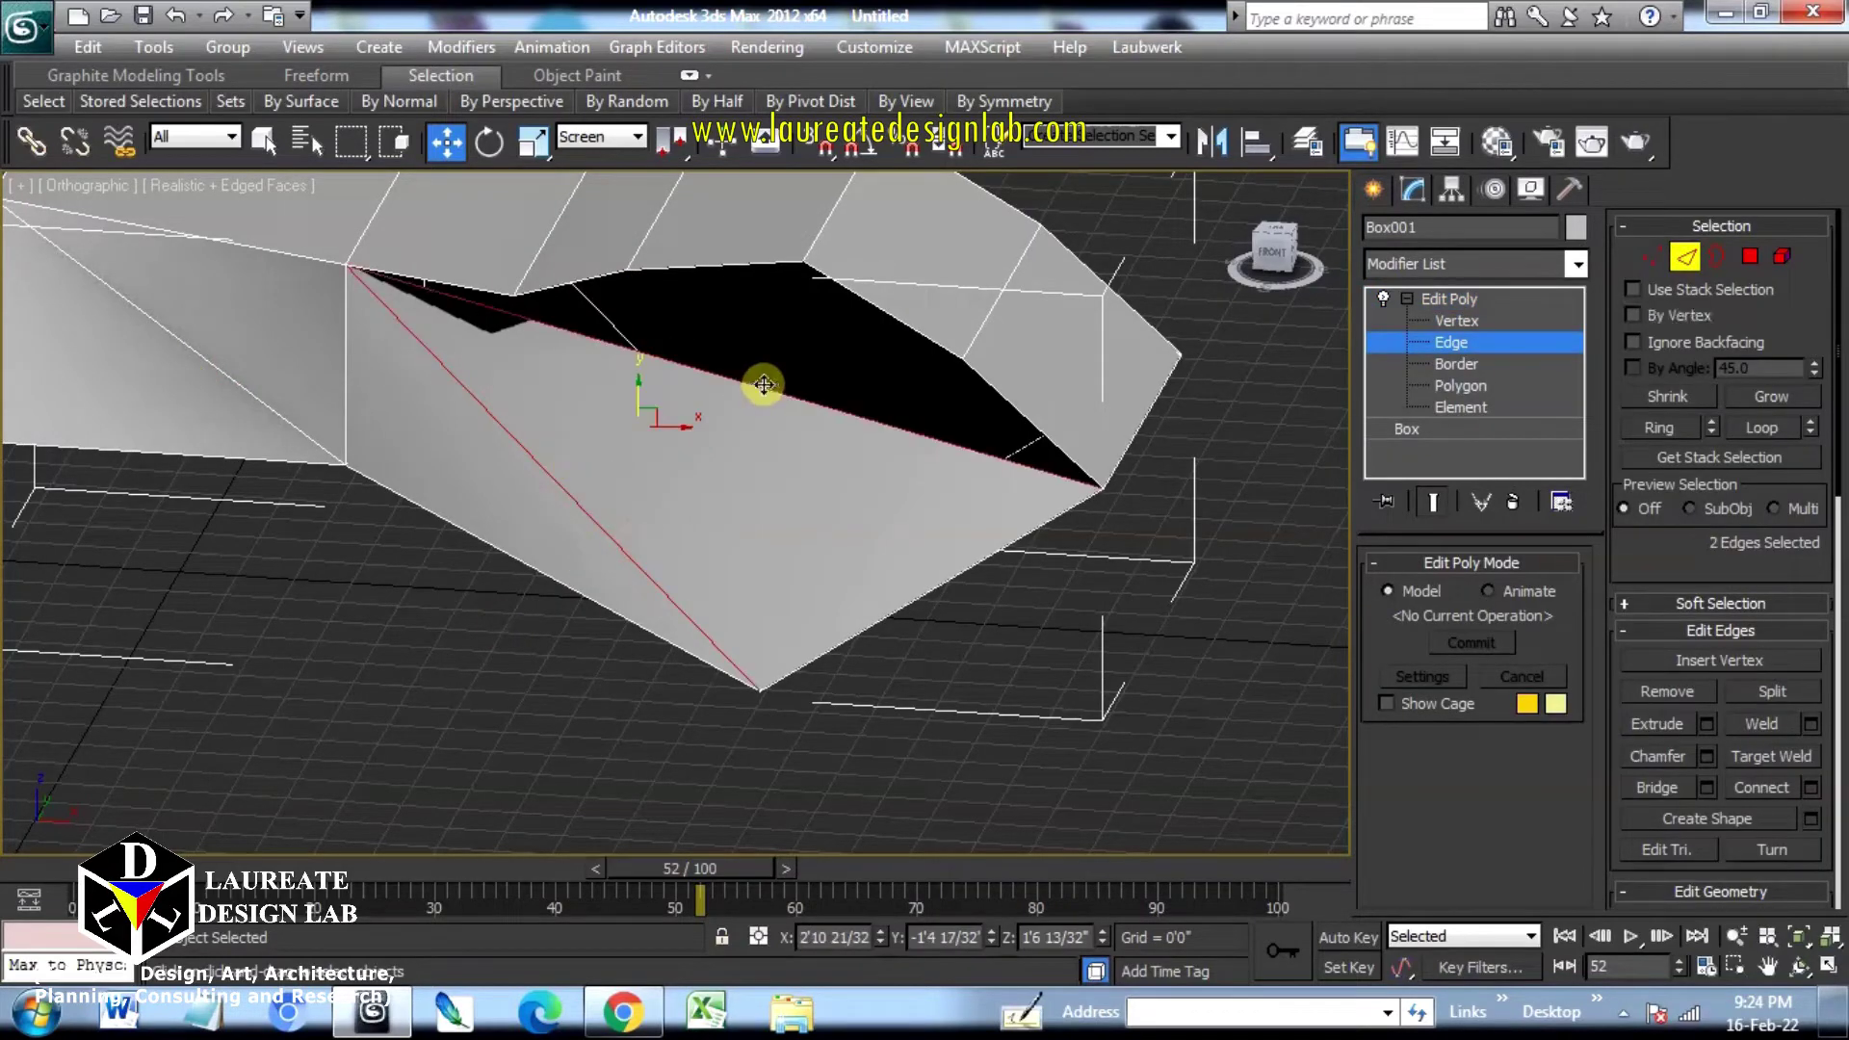
left_click(1810, 787)
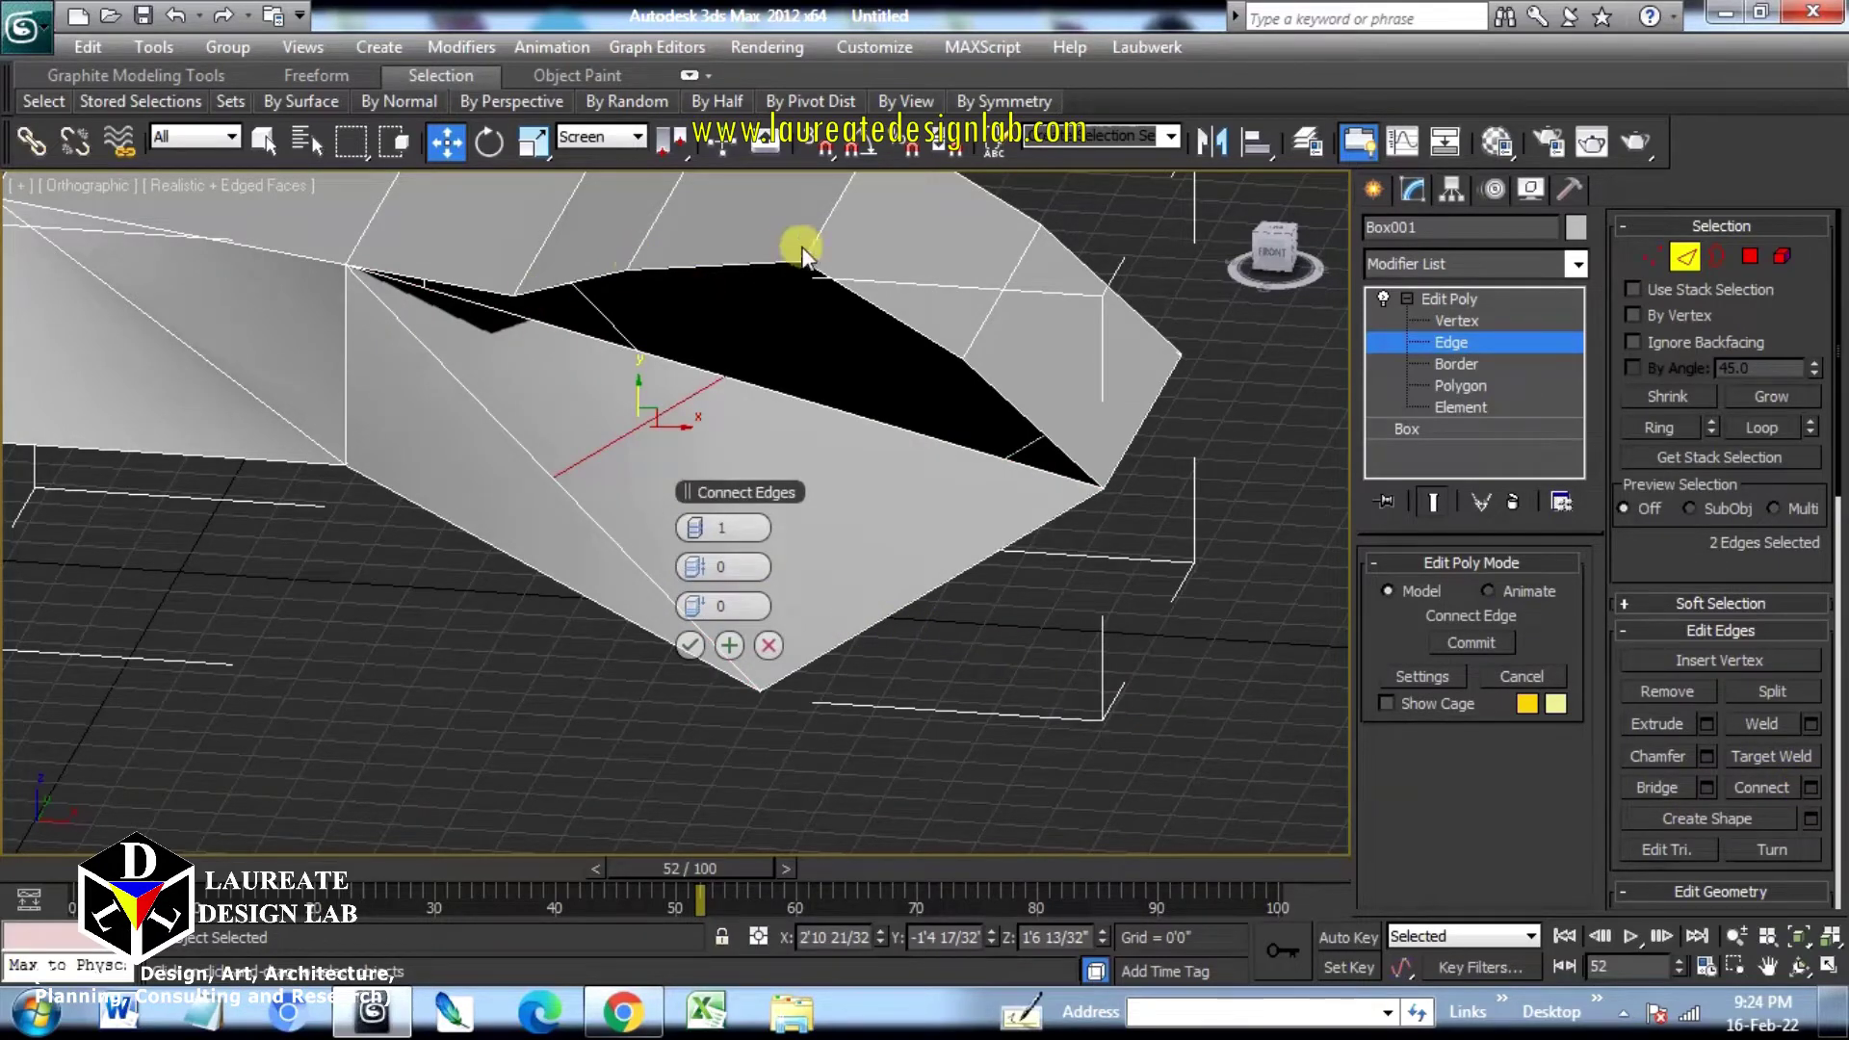
double_click(730, 528)
type("3")
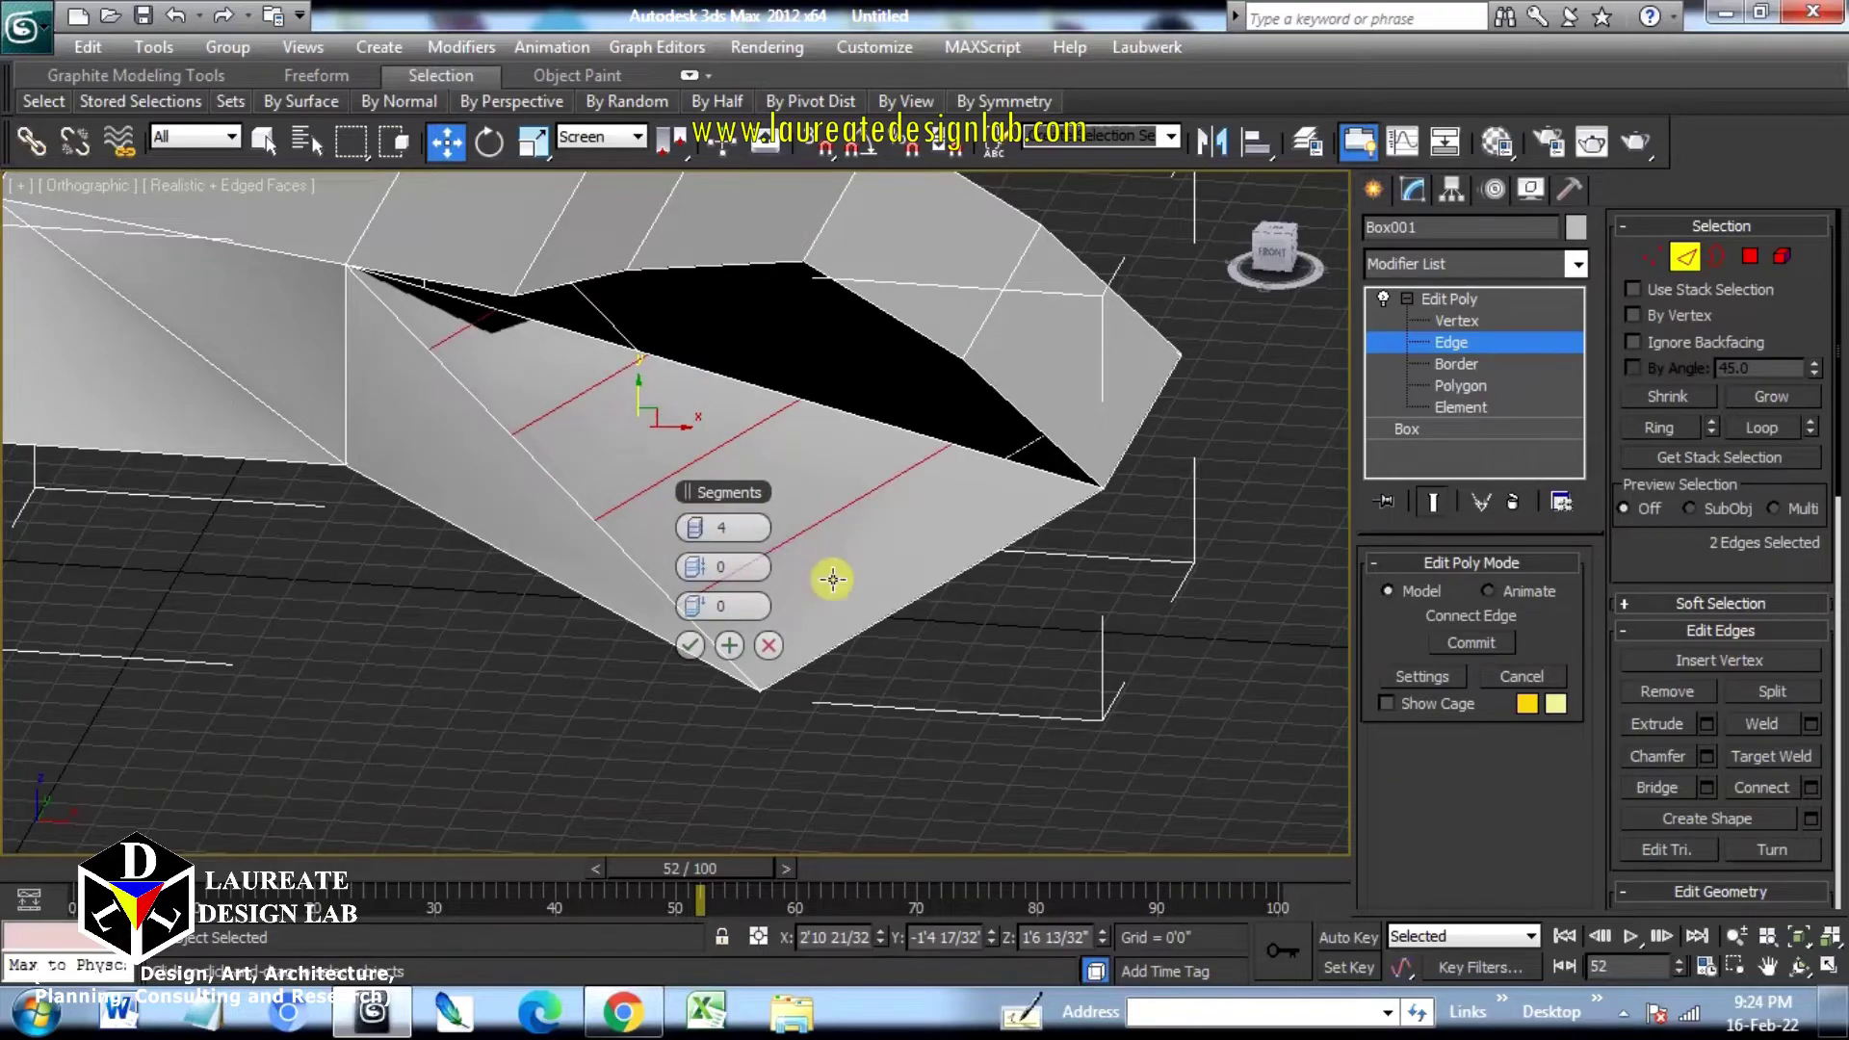
left_click(689, 645)
mouse_move(796, 537)
middle_mouse_down("alt")
mouse_move(829, 590)
mouse_move(875, 574)
mouse_move(540, 520)
mouse_move(598, 552)
mouse_move(871, 549)
mouse_move(778, 521)
middle_mouse_up("alt")
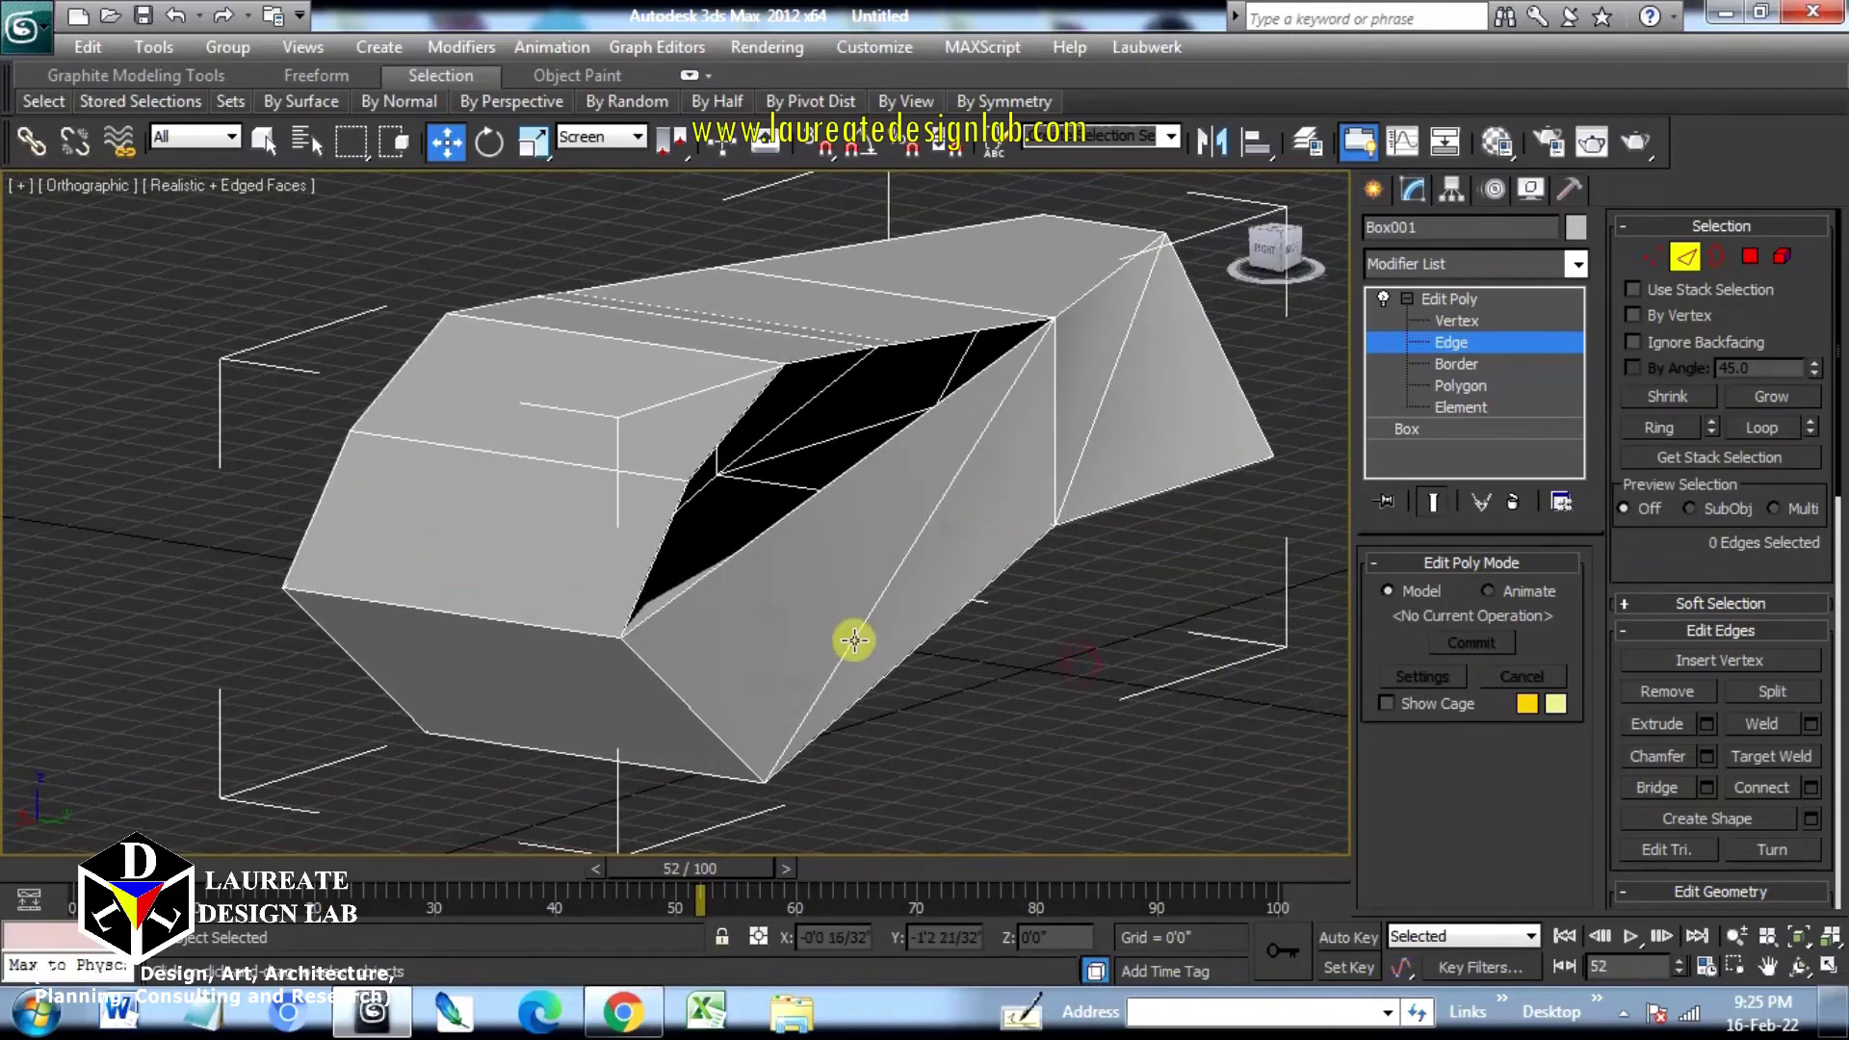
Step: Connect the diagonal and upper edges of the opposite side panel with 4 segments
left_click(851, 640)
left_click(788, 508, "ctrl")
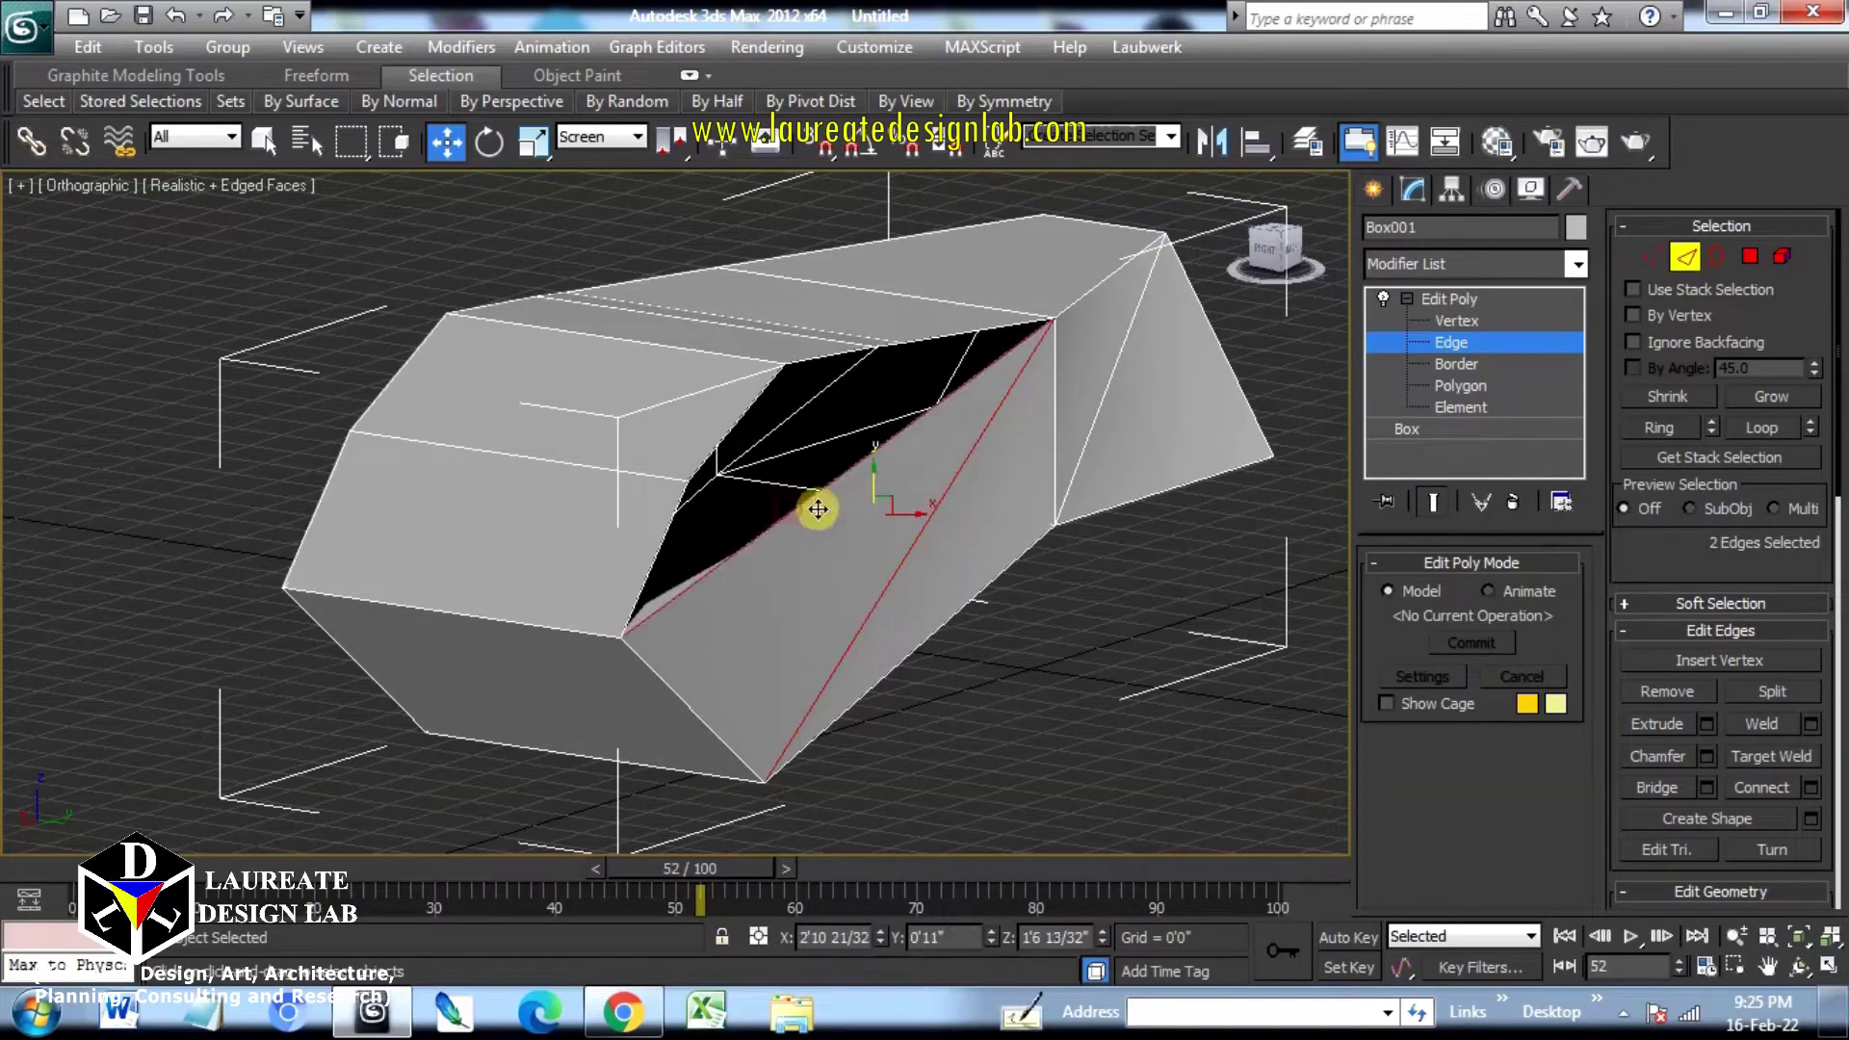
left_click(1808, 787)
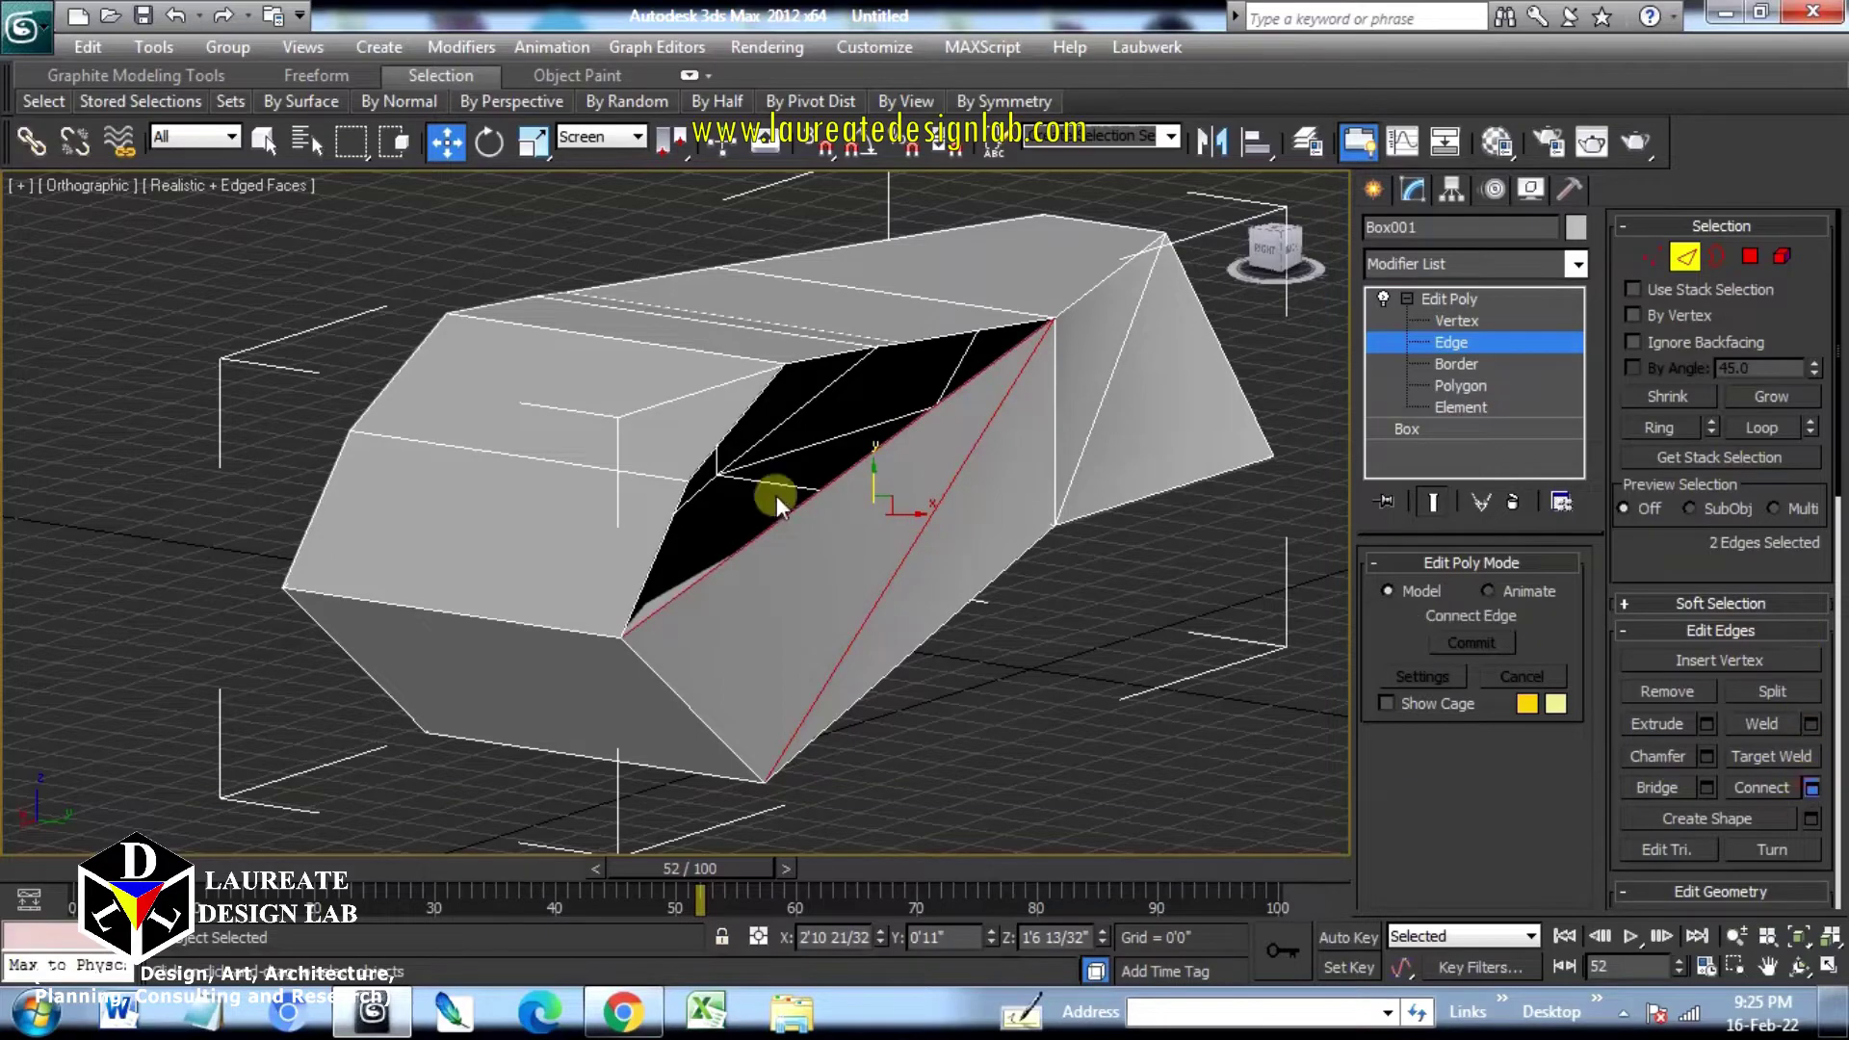
left_click(687, 647)
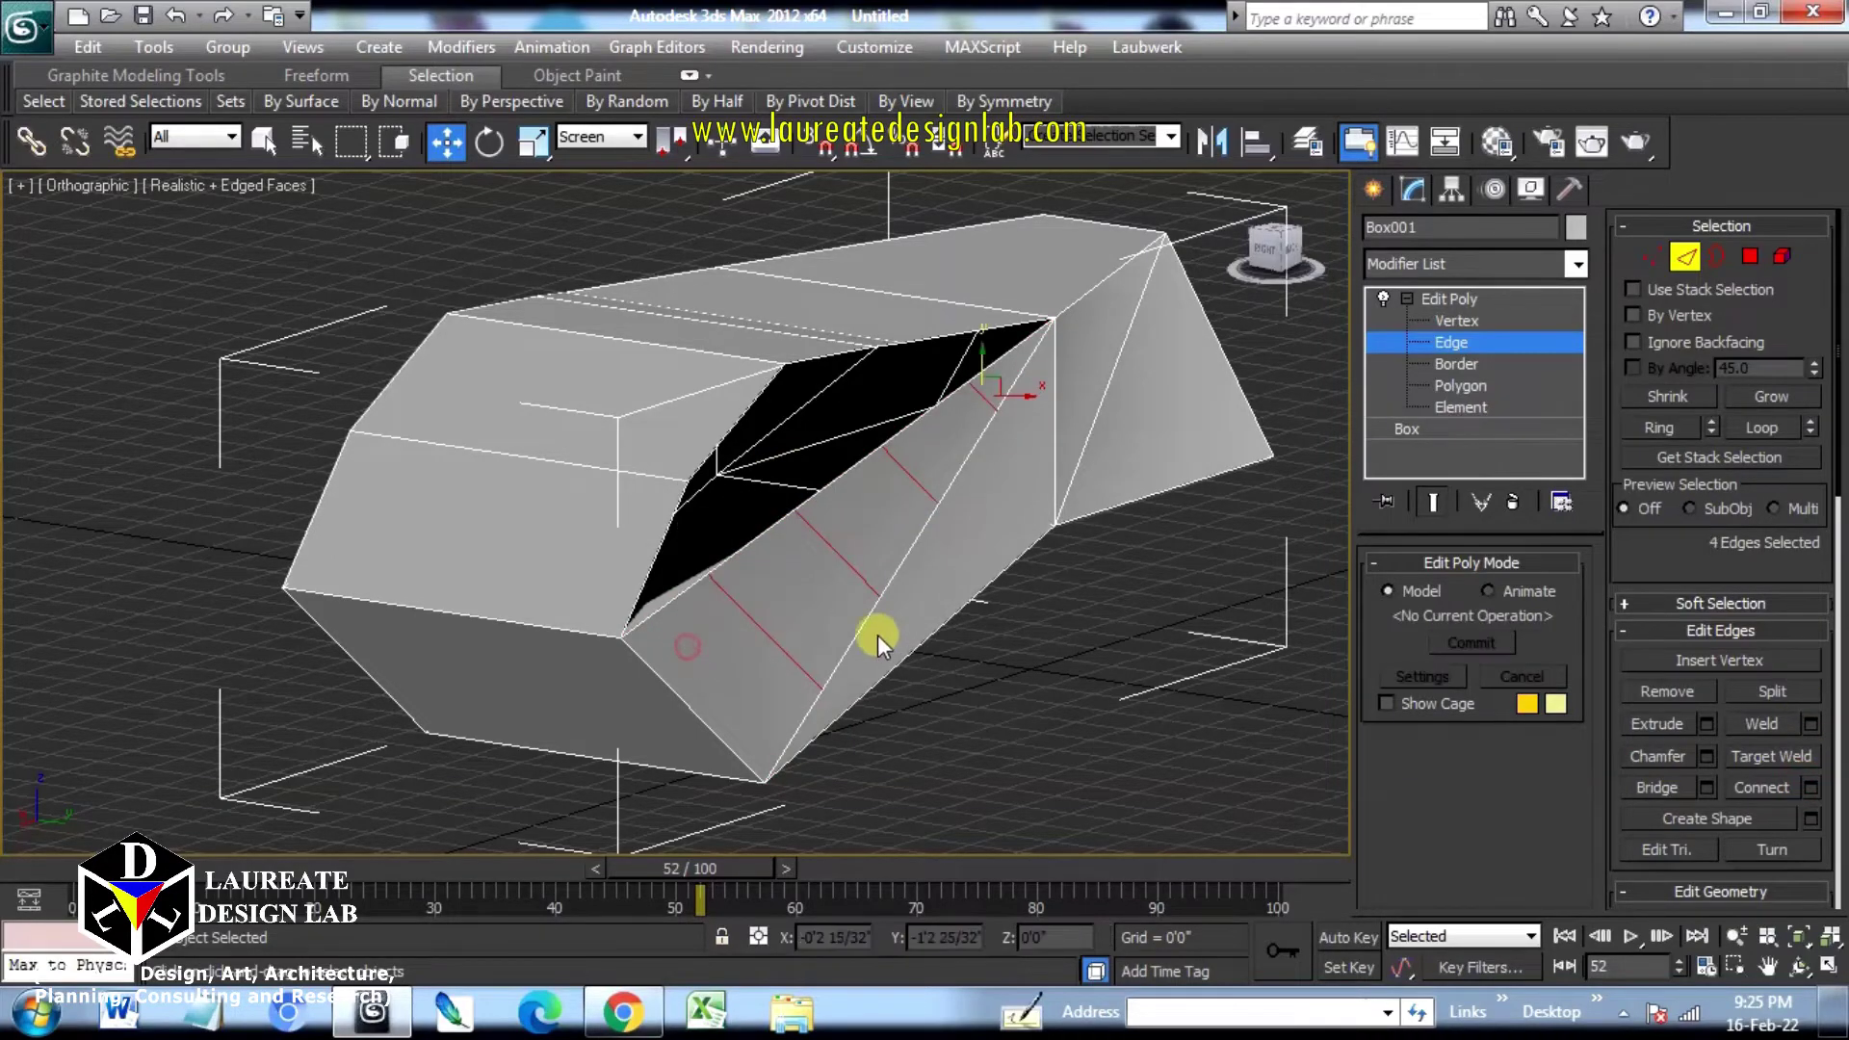
Step: Target-weld the four new vertices on the front side panel's upper edge to the strip's adjacent outer vertices, closing the gap
middle_click_drag(821, 587, 926, 531, "alt")
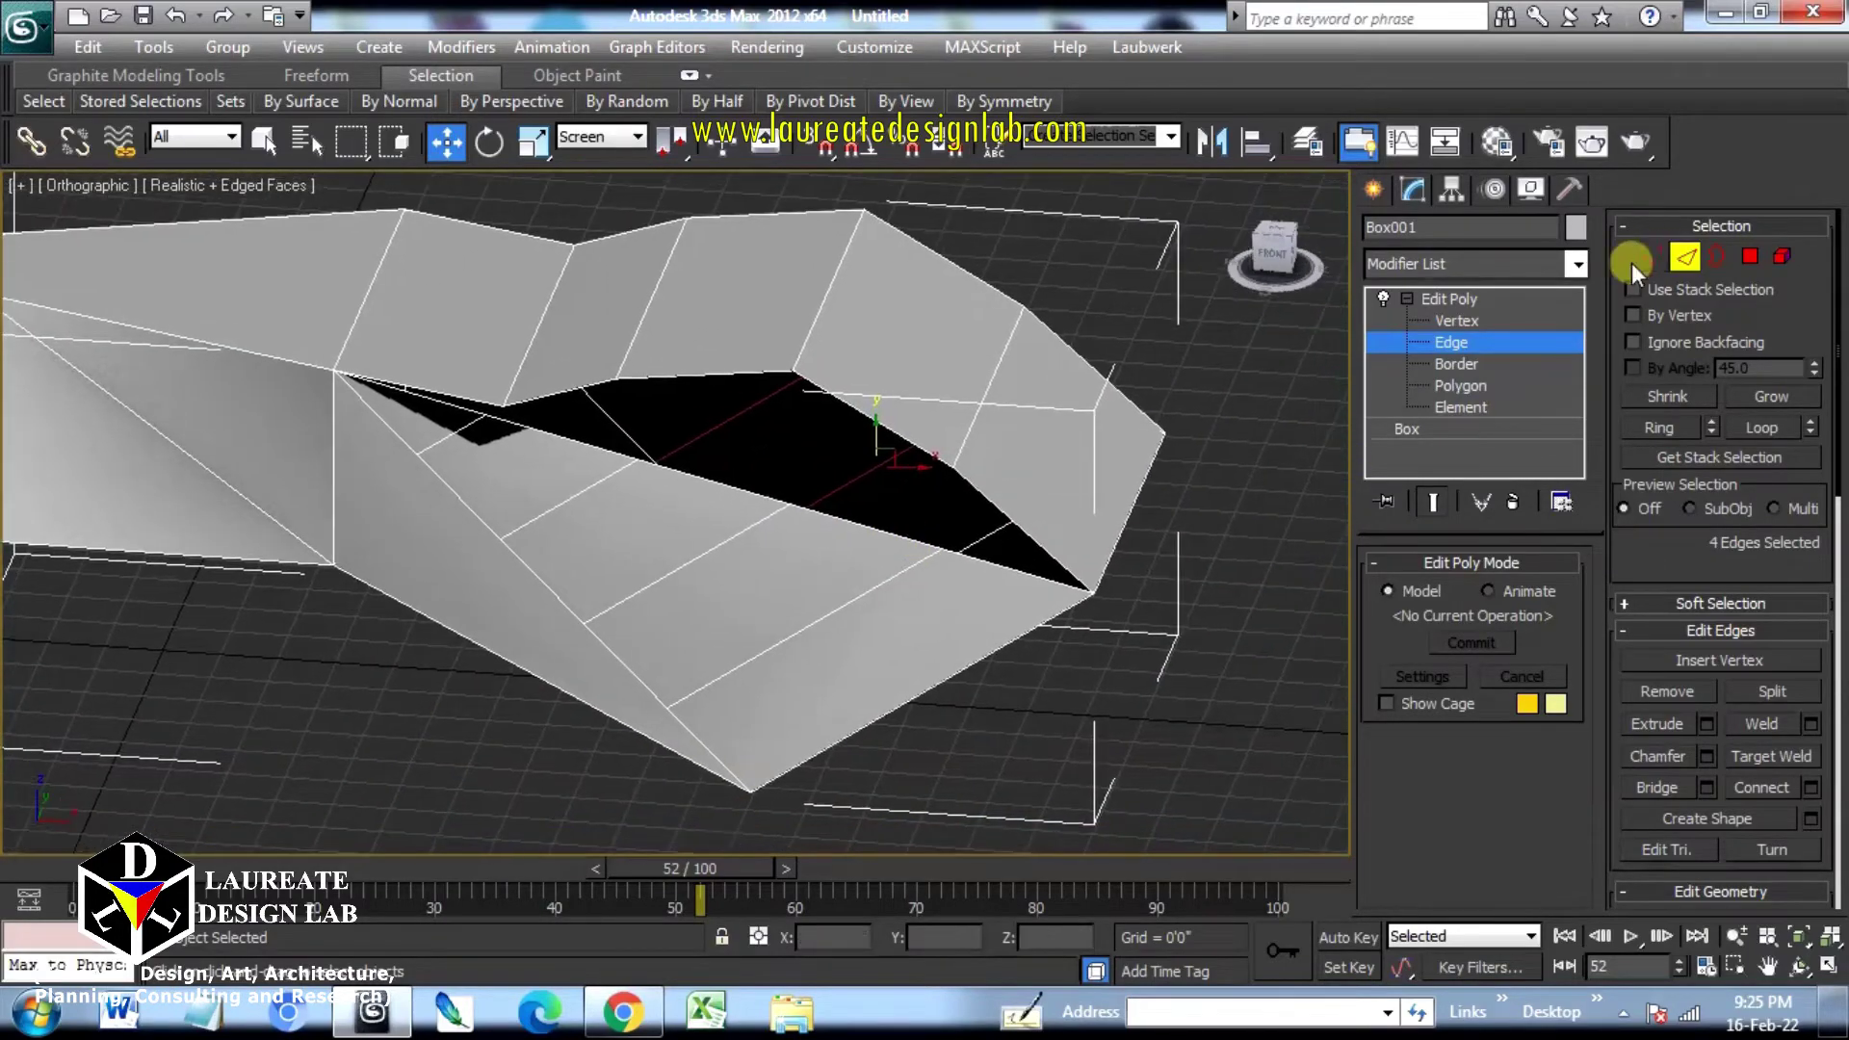
left_click(1678, 264)
left_click(1469, 319)
scroll(1263, 448, "up", 3)
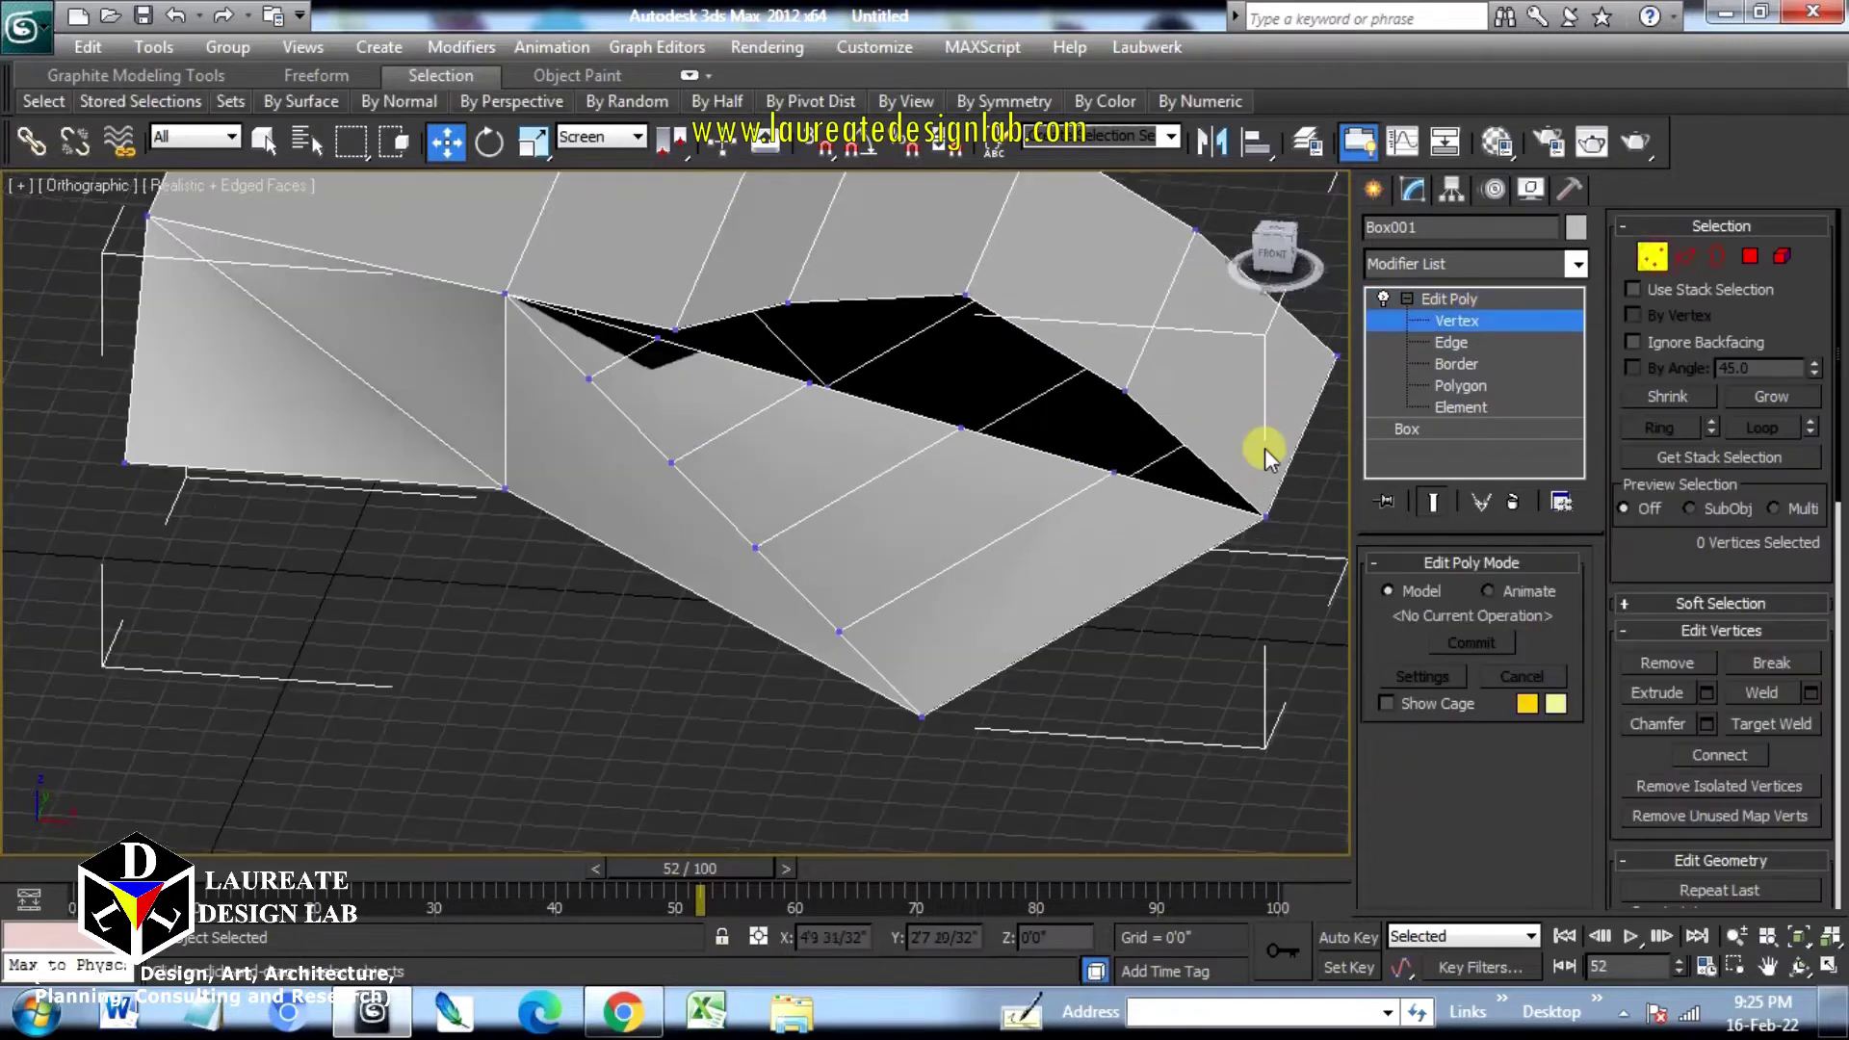
middle_click_drag(1264, 448, 1171, 485)
left_click(1100, 488)
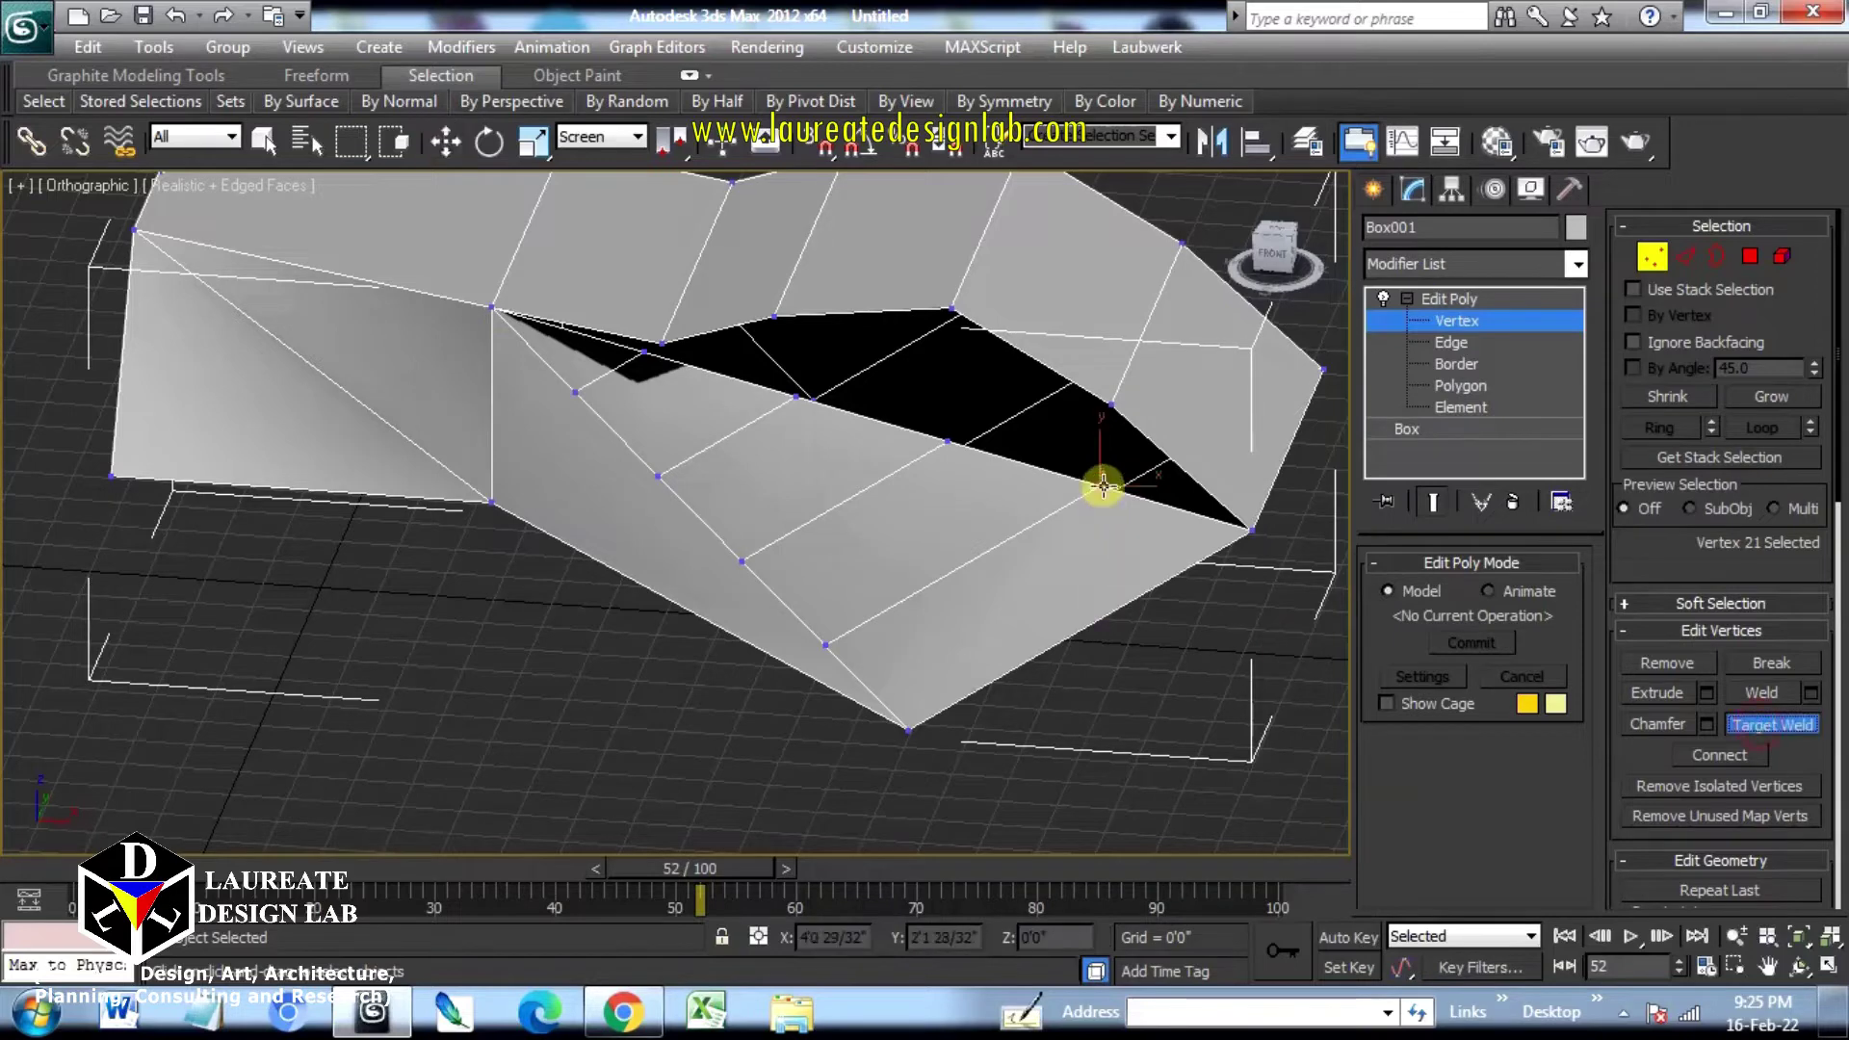
left_click(1110, 408)
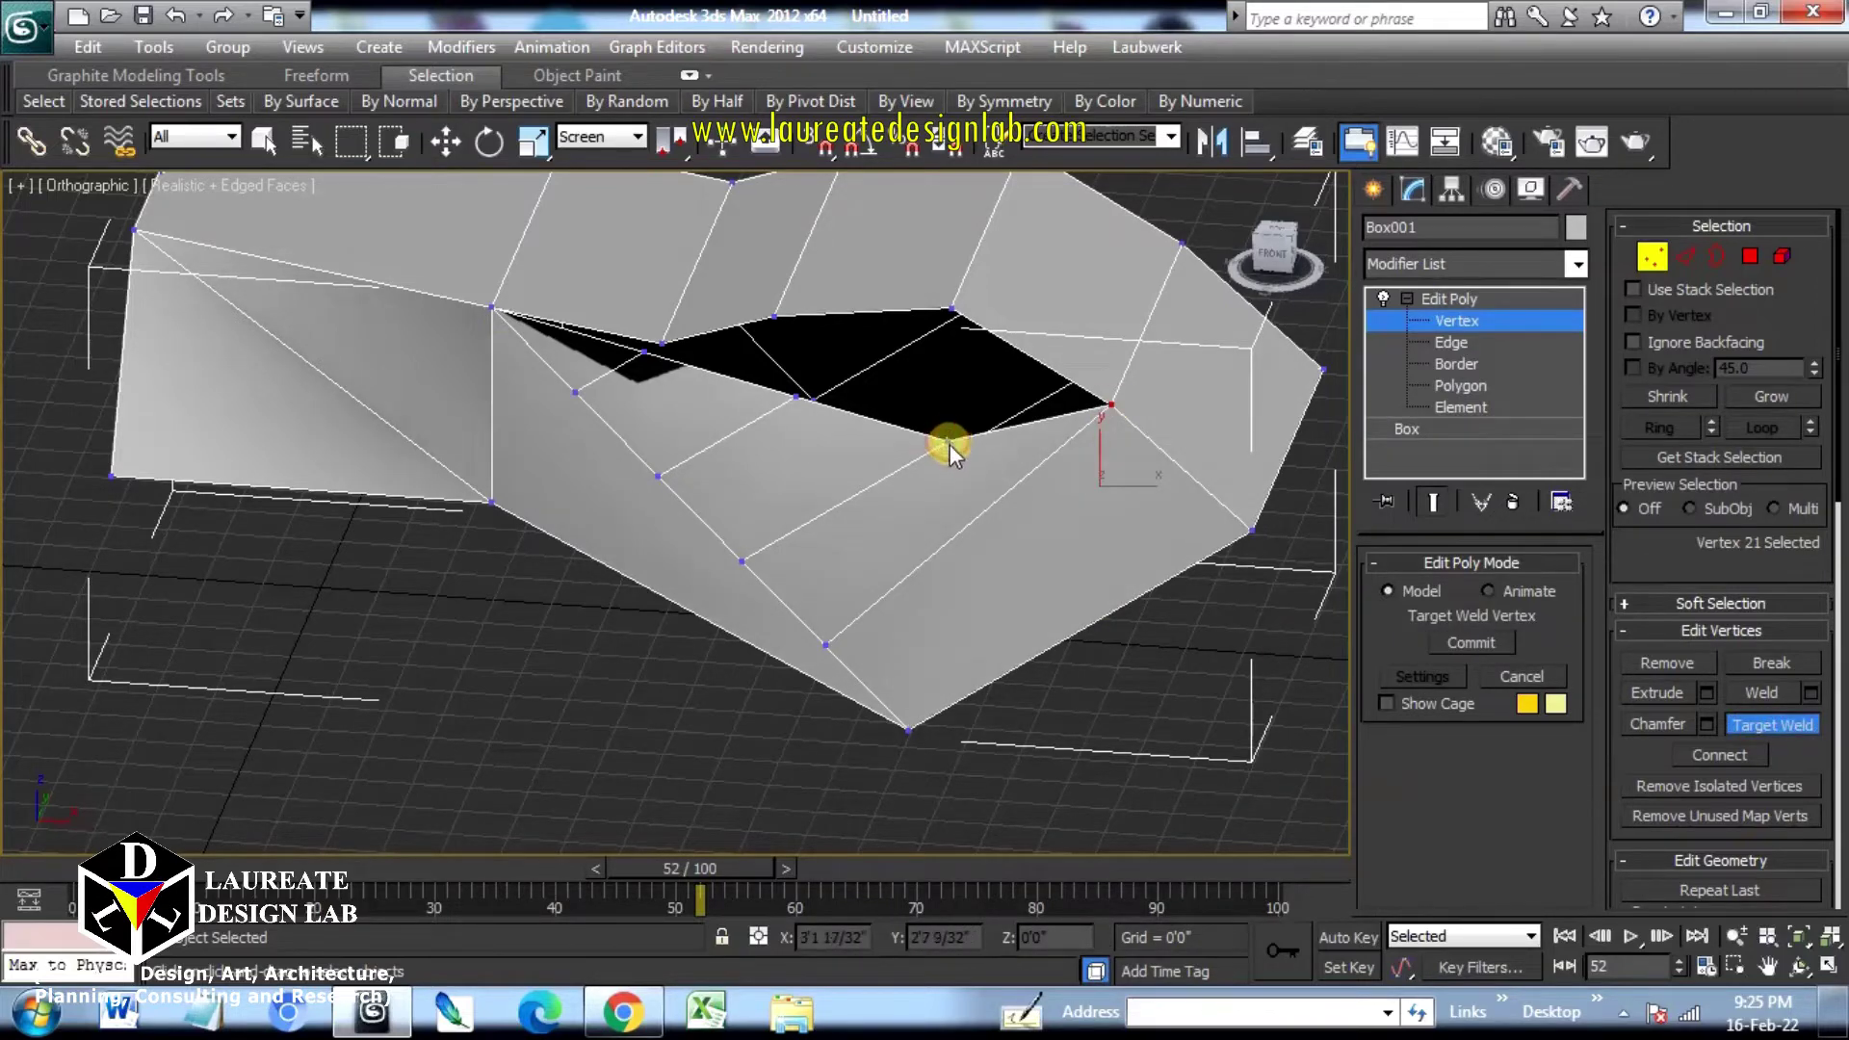
left_click(953, 310)
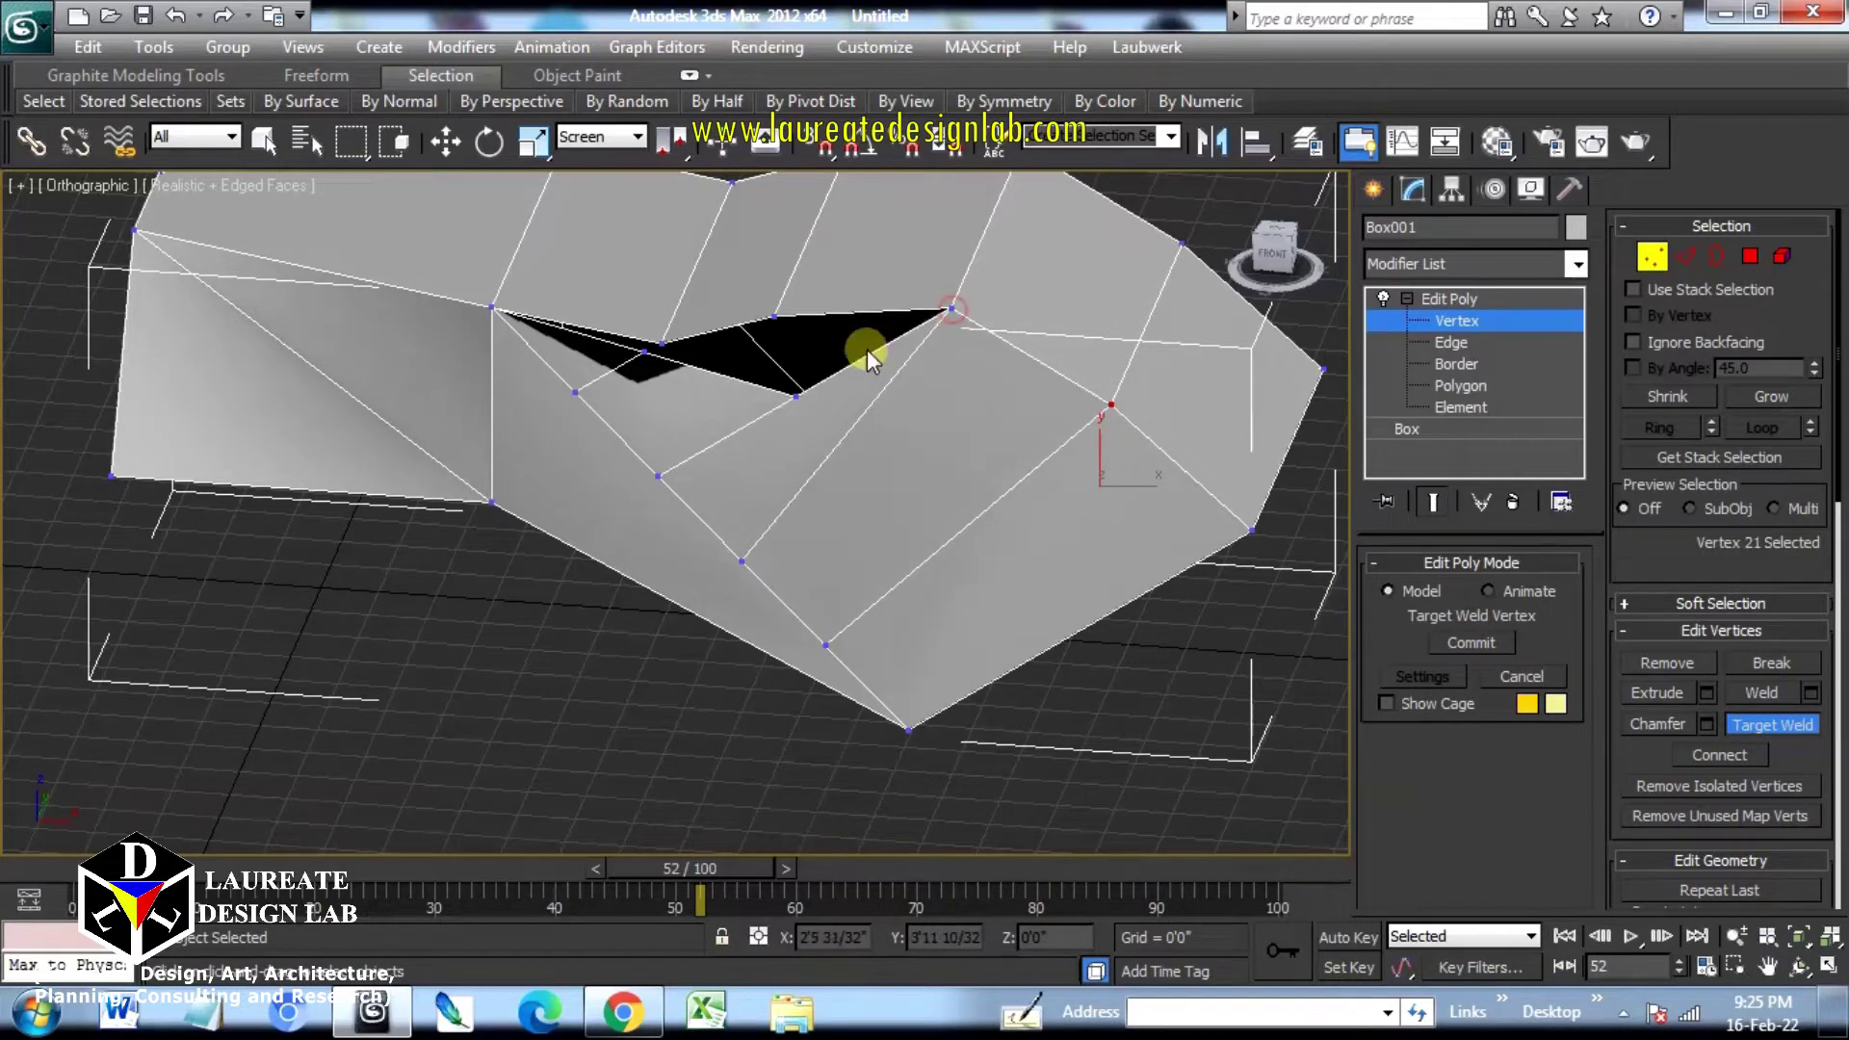
left_click(798, 394)
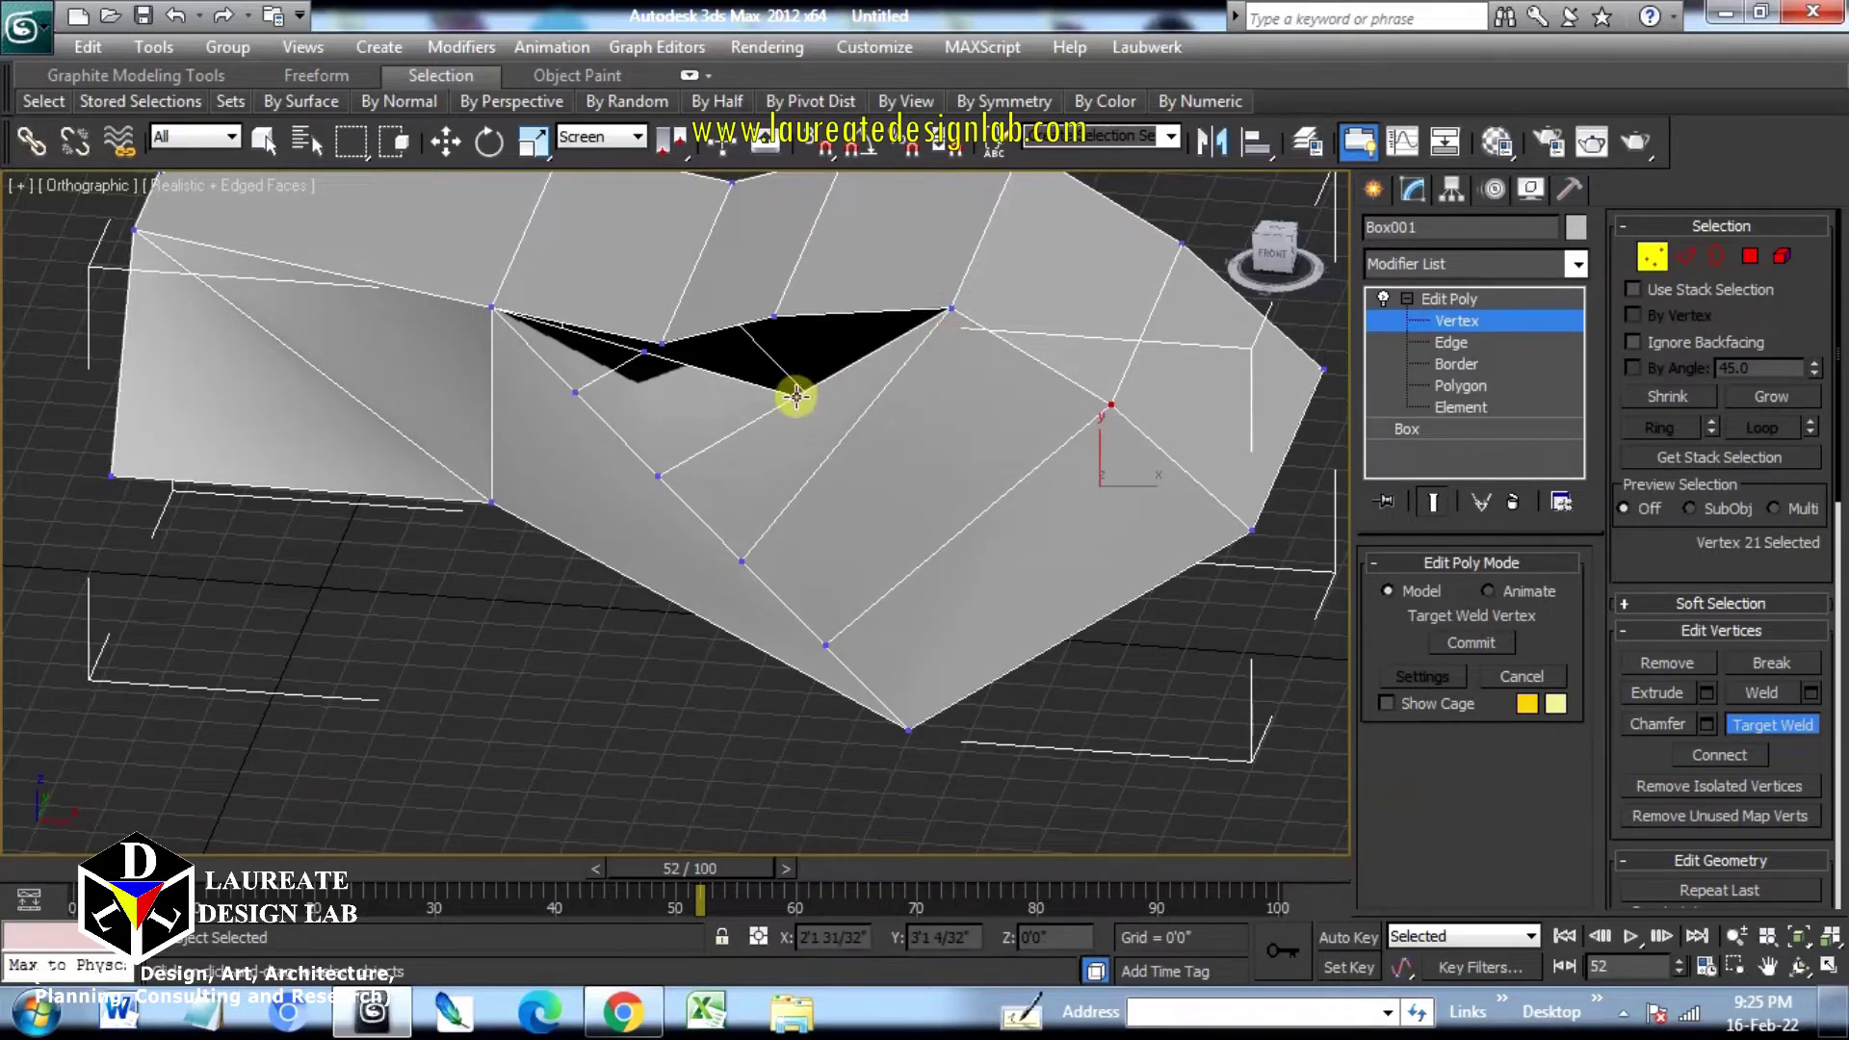
left_click(776, 314)
scroll(653, 352, "up", 4)
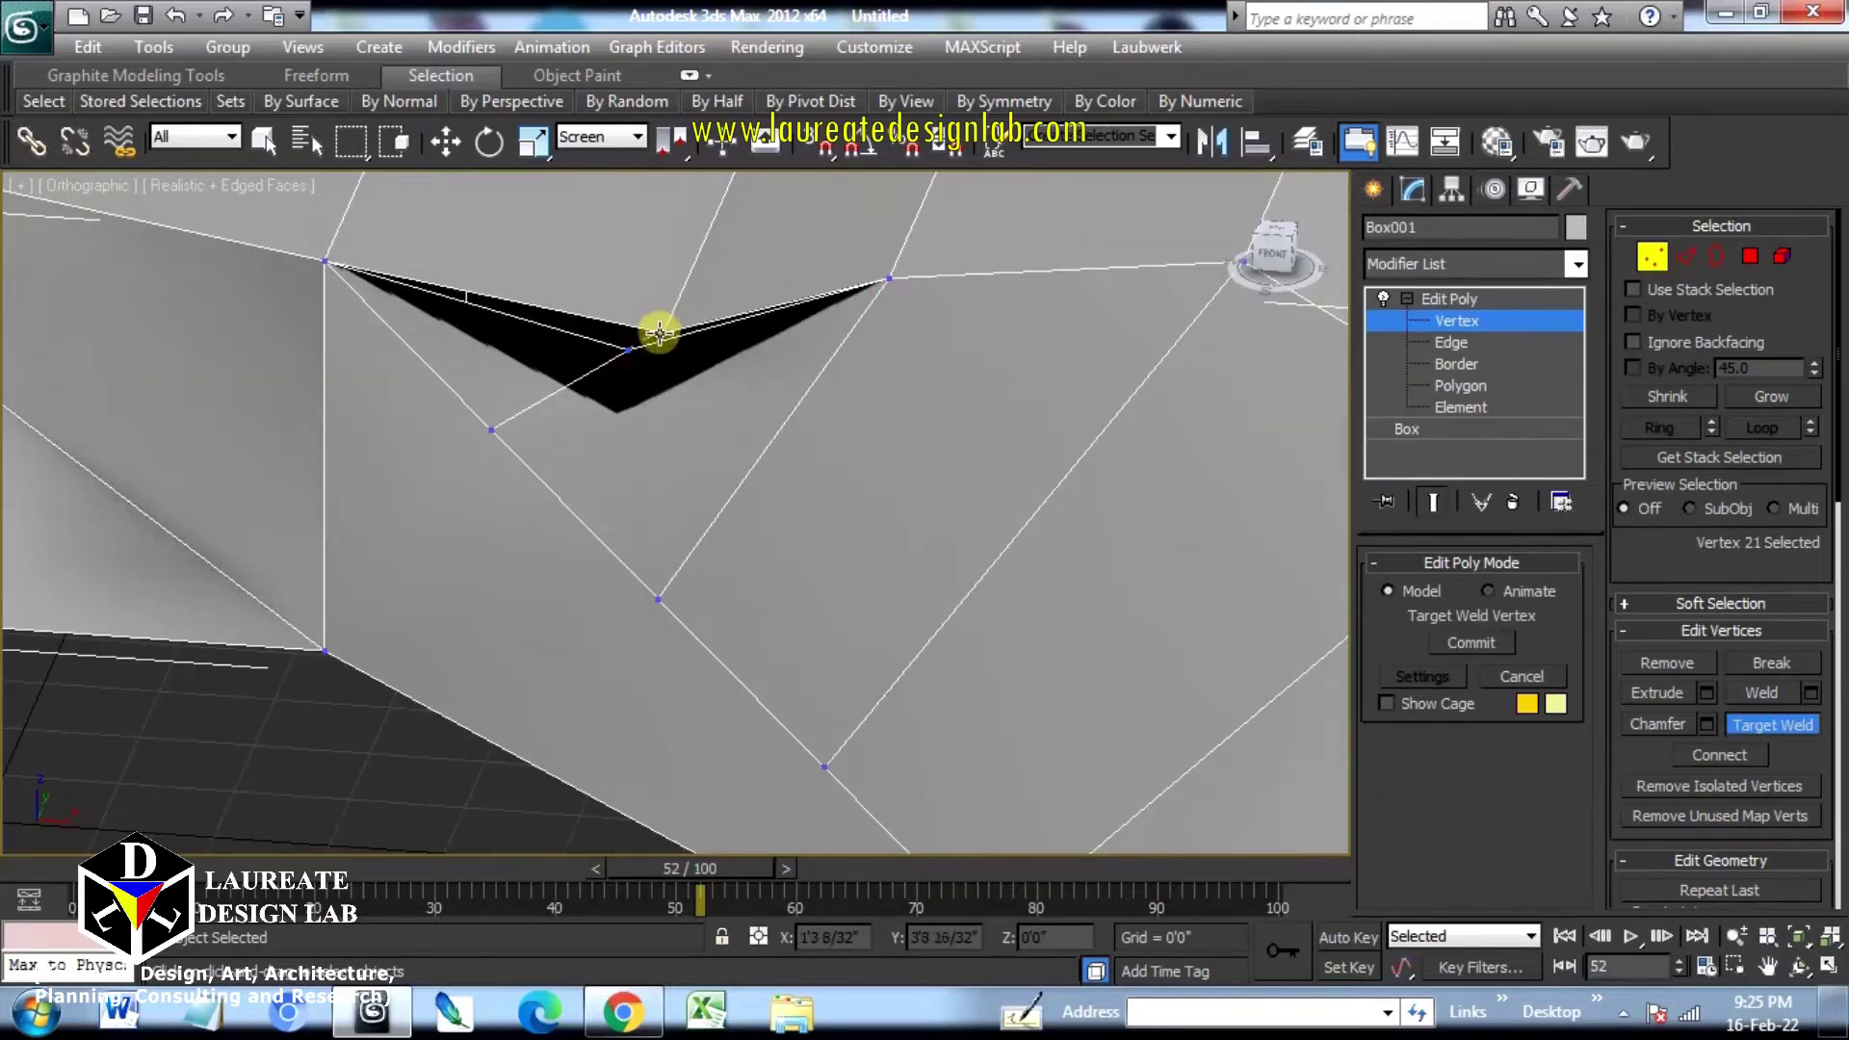
left_click(661, 333)
Step: On the opposite side, target-weld the panel's four upper-edge vertices to the matching vertices along the strip's border
scroll(845, 430, "down", 8)
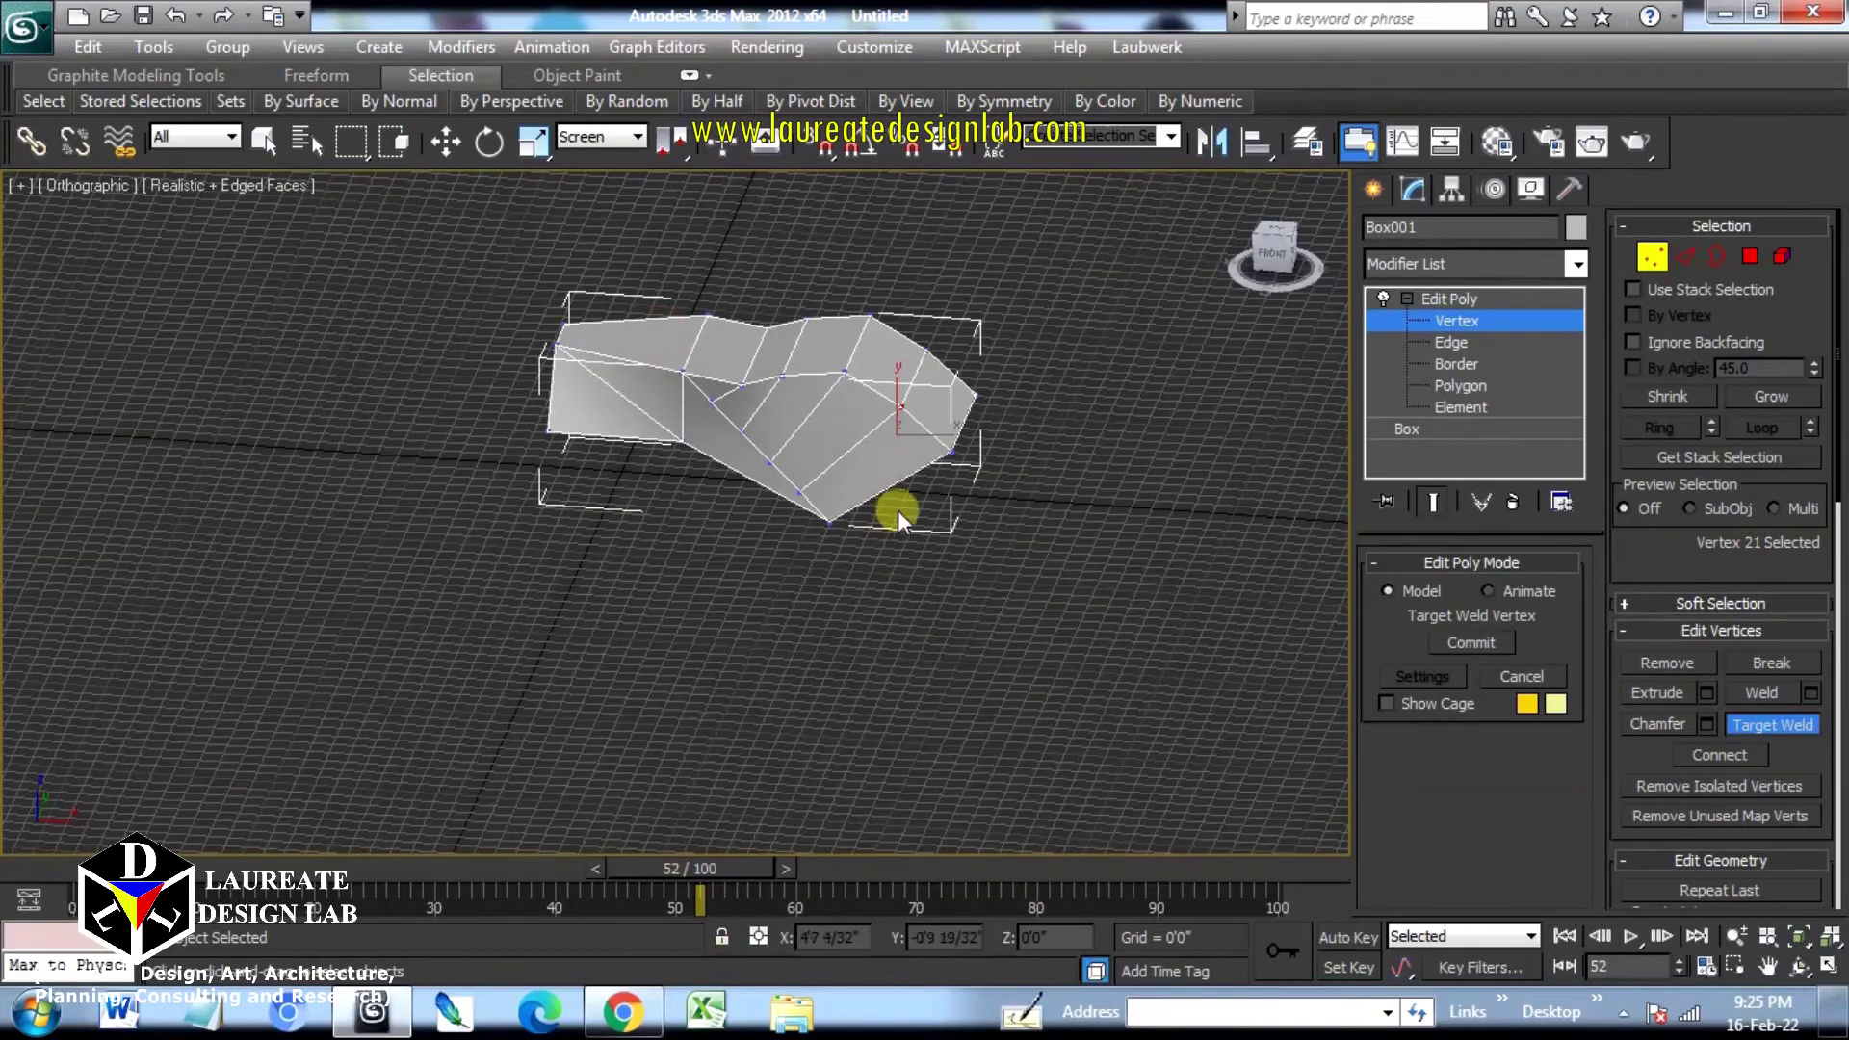
middle_click_drag(897, 510, 784, 499, "alt")
scroll(1169, 391, "up", 8)
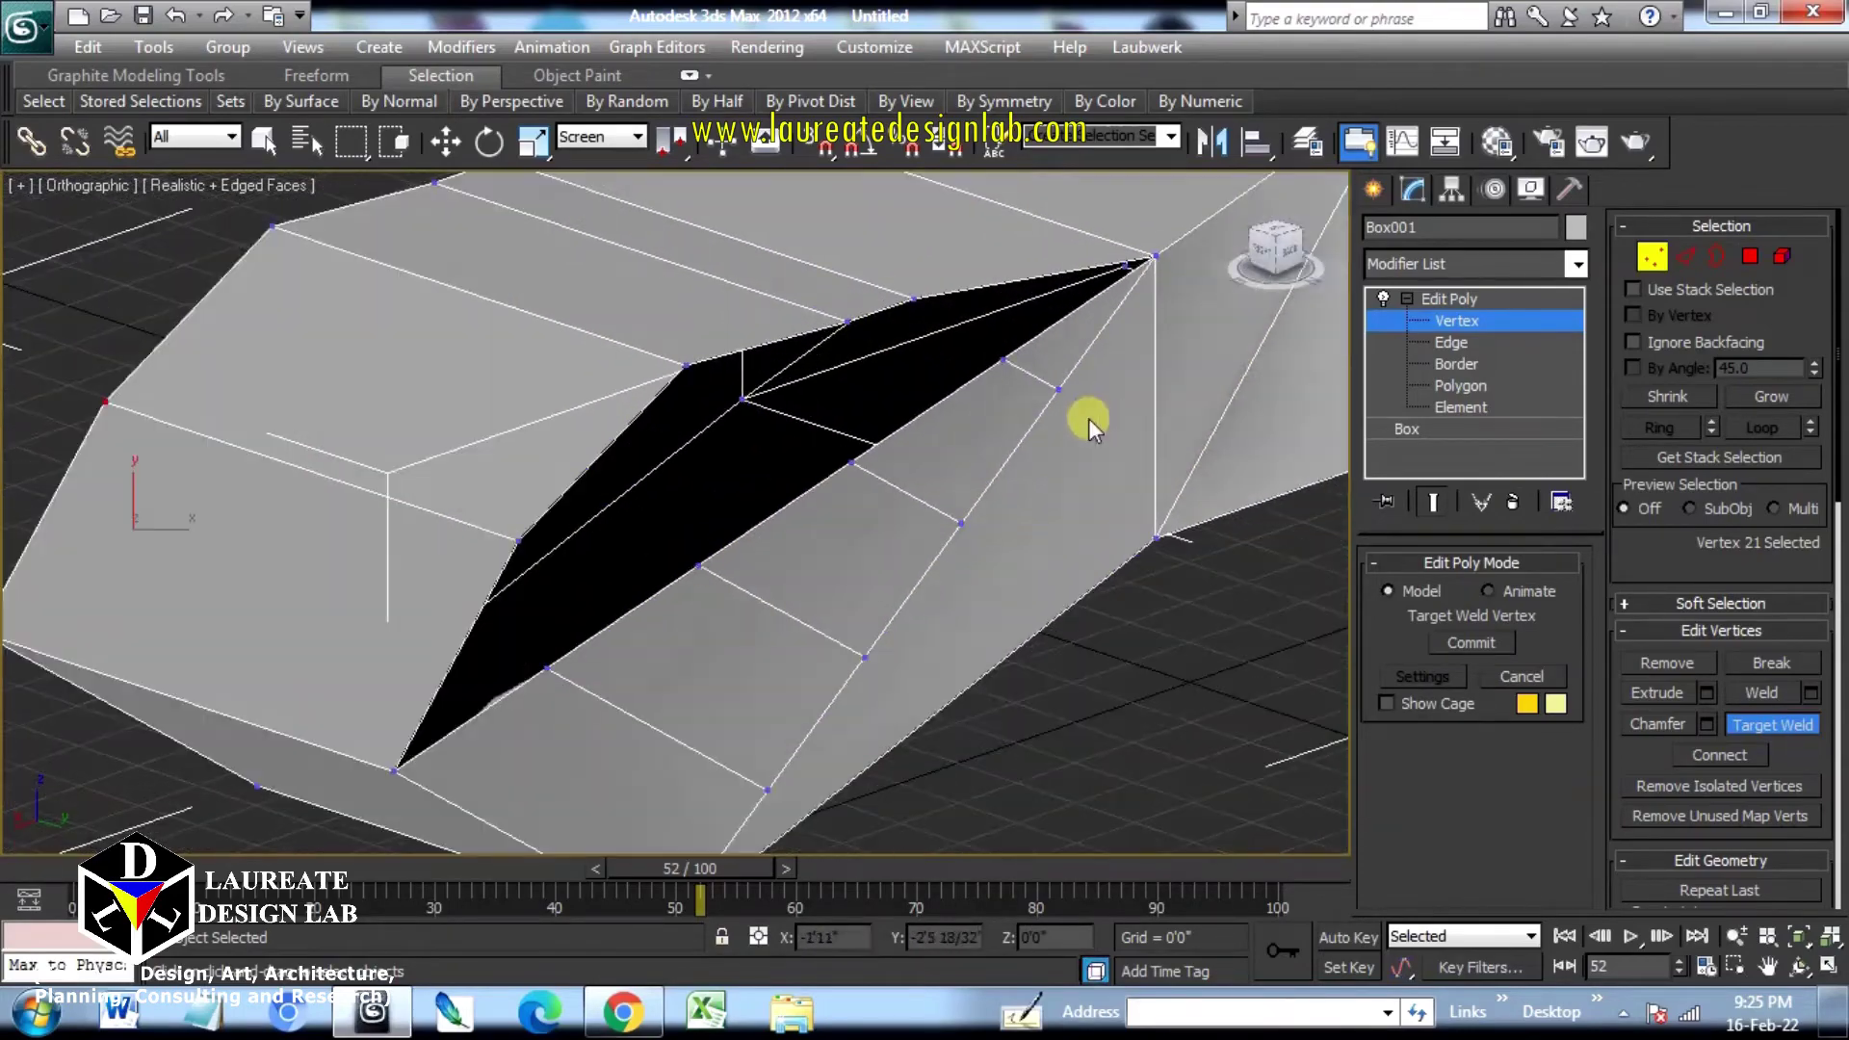
left_click(523, 545)
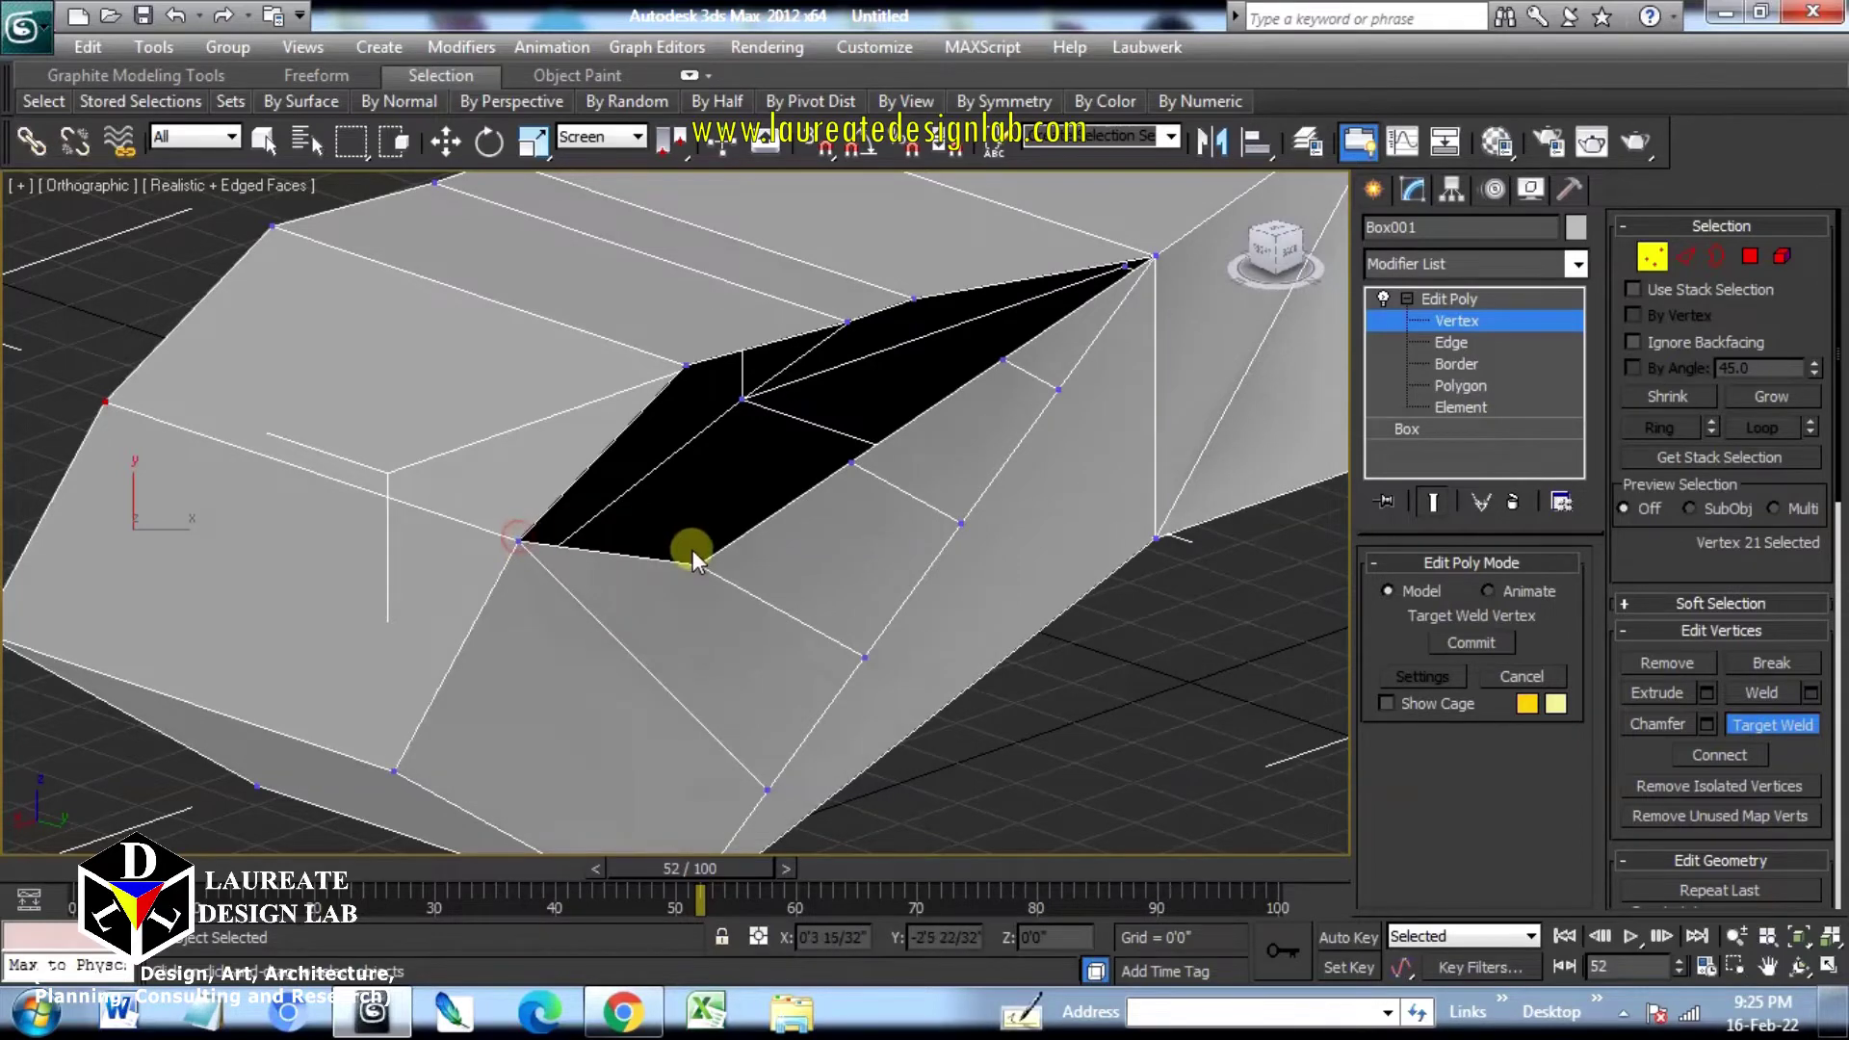
left_click_drag(696, 561, 686, 366)
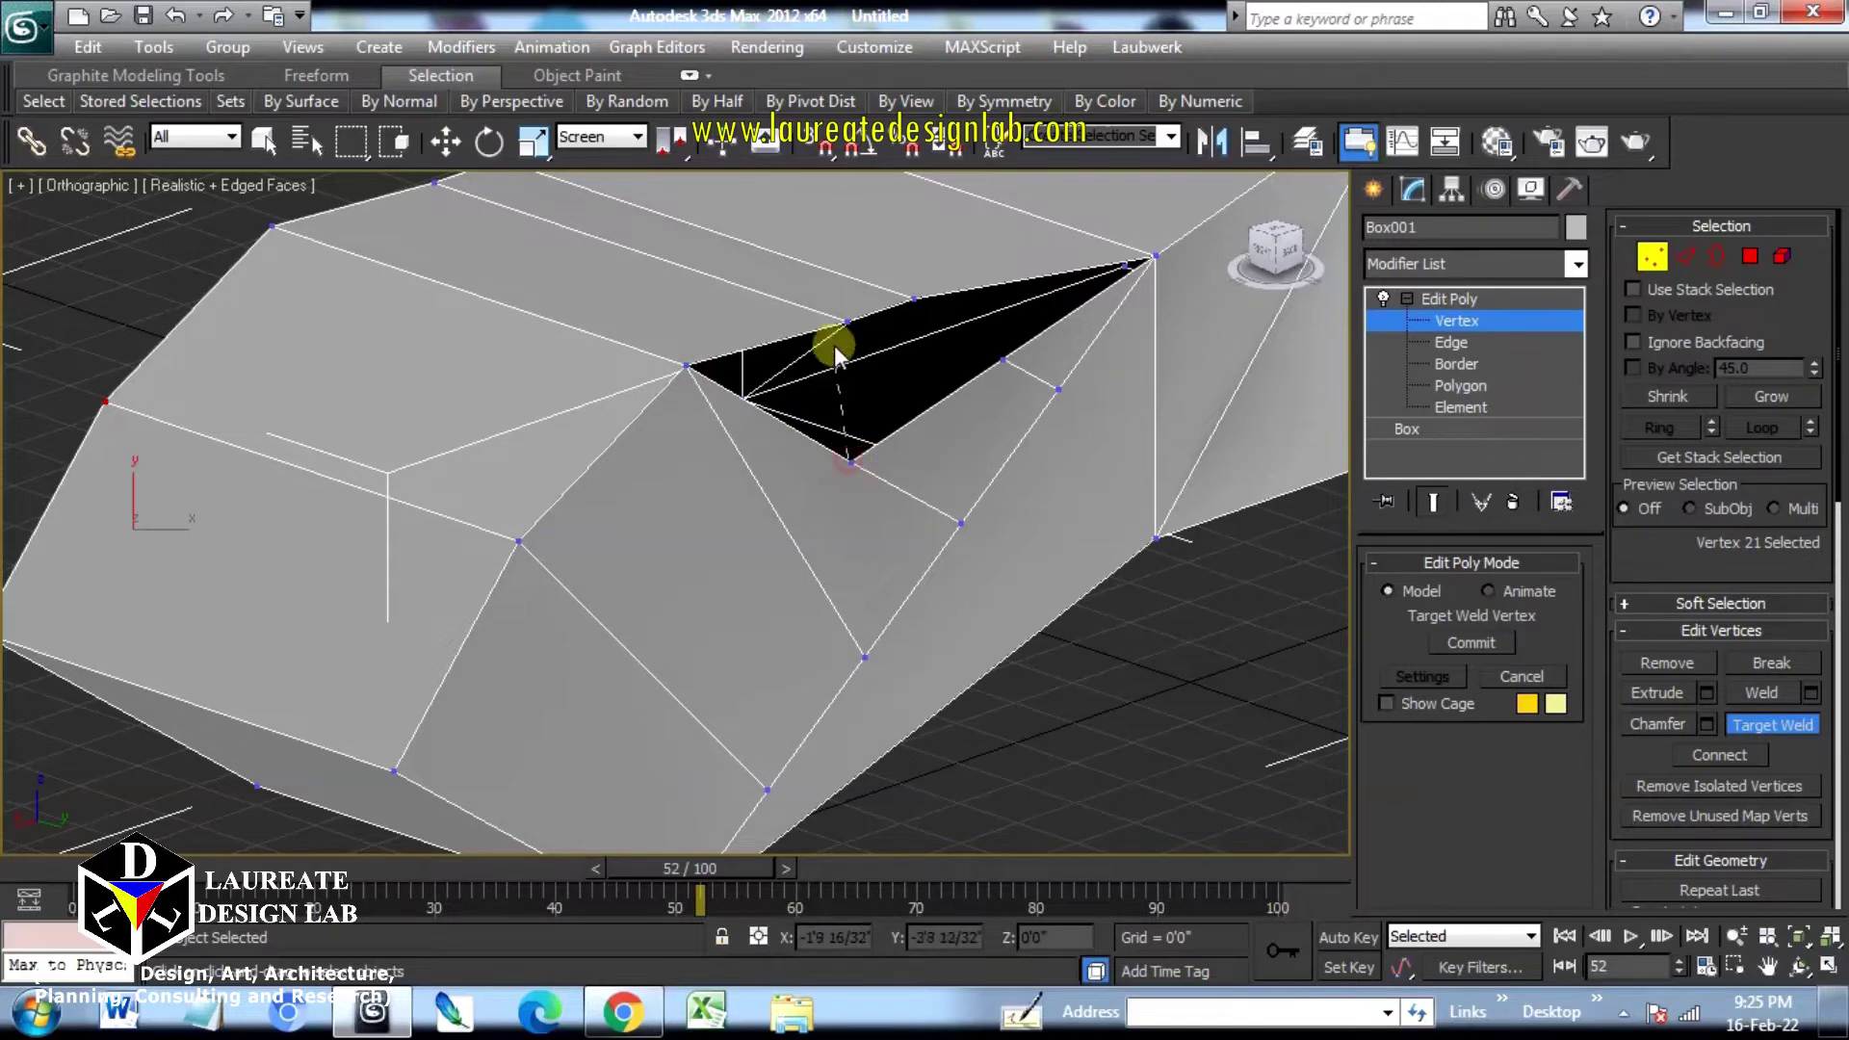
left_click_drag(844, 319, 844, 320)
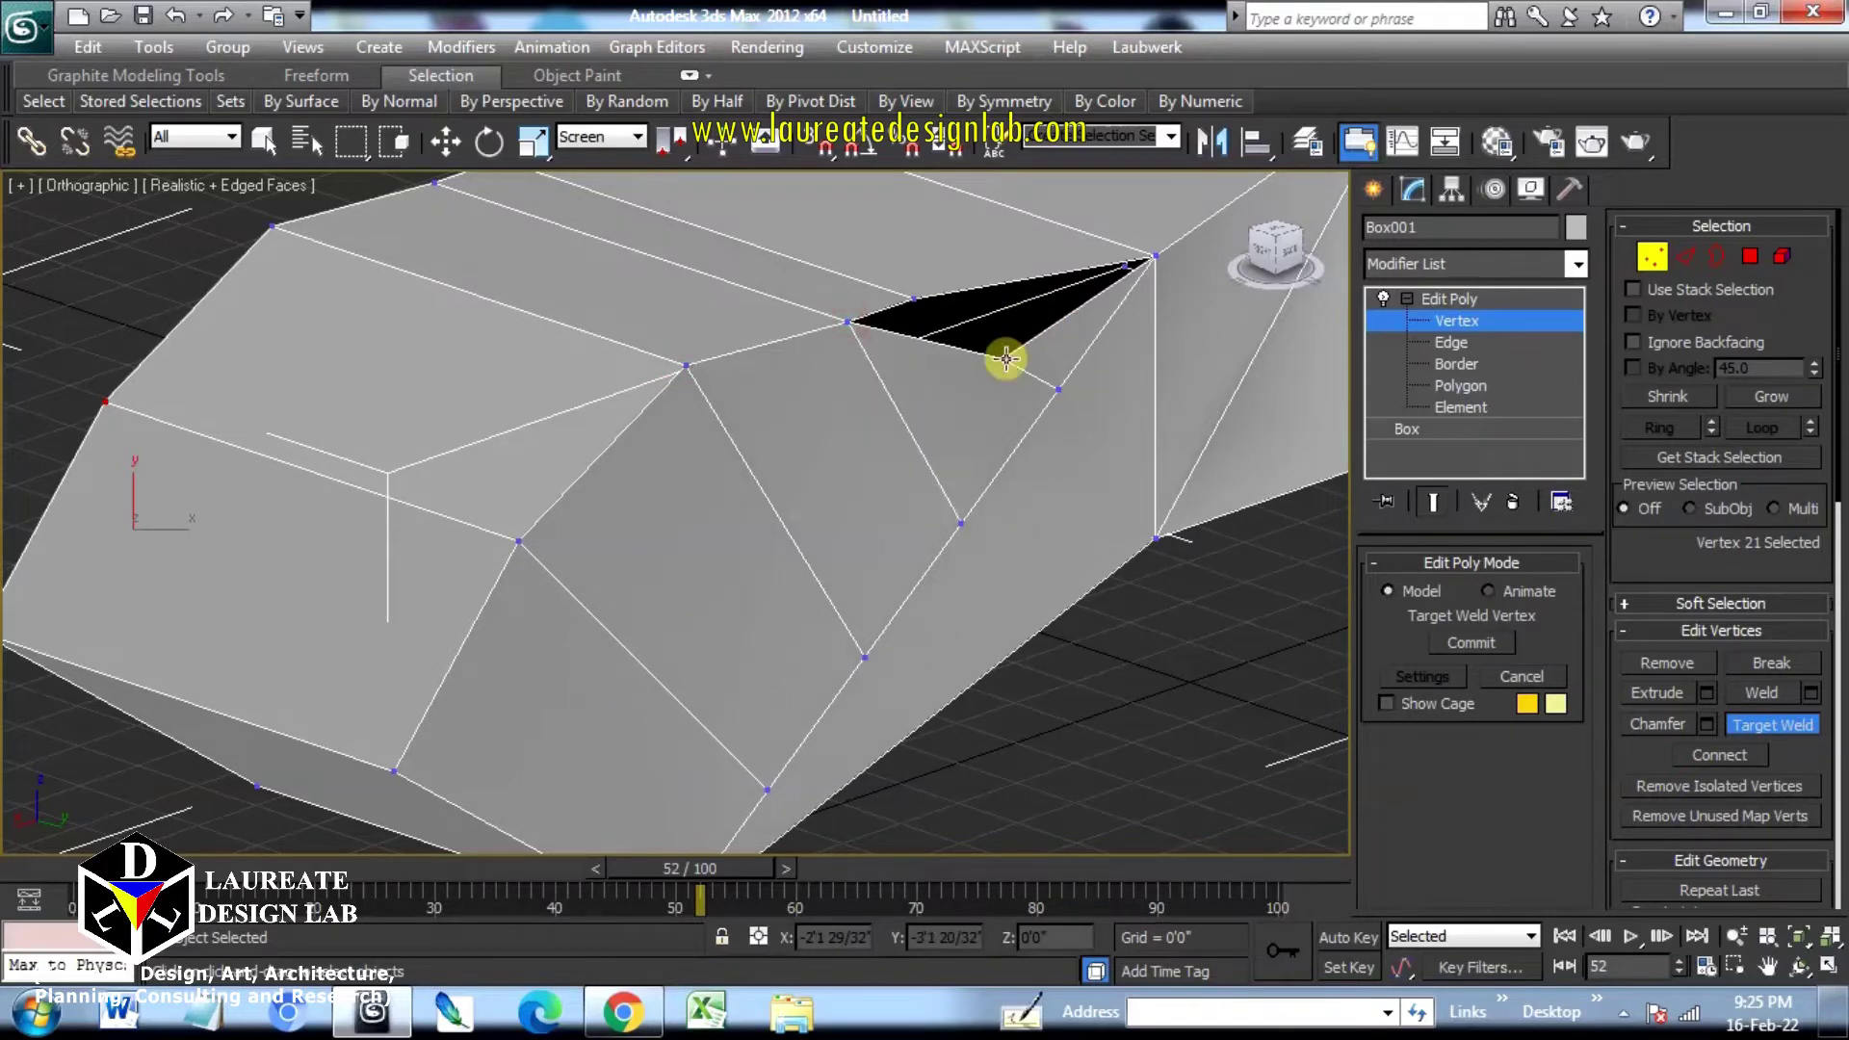
left_click(917, 300)
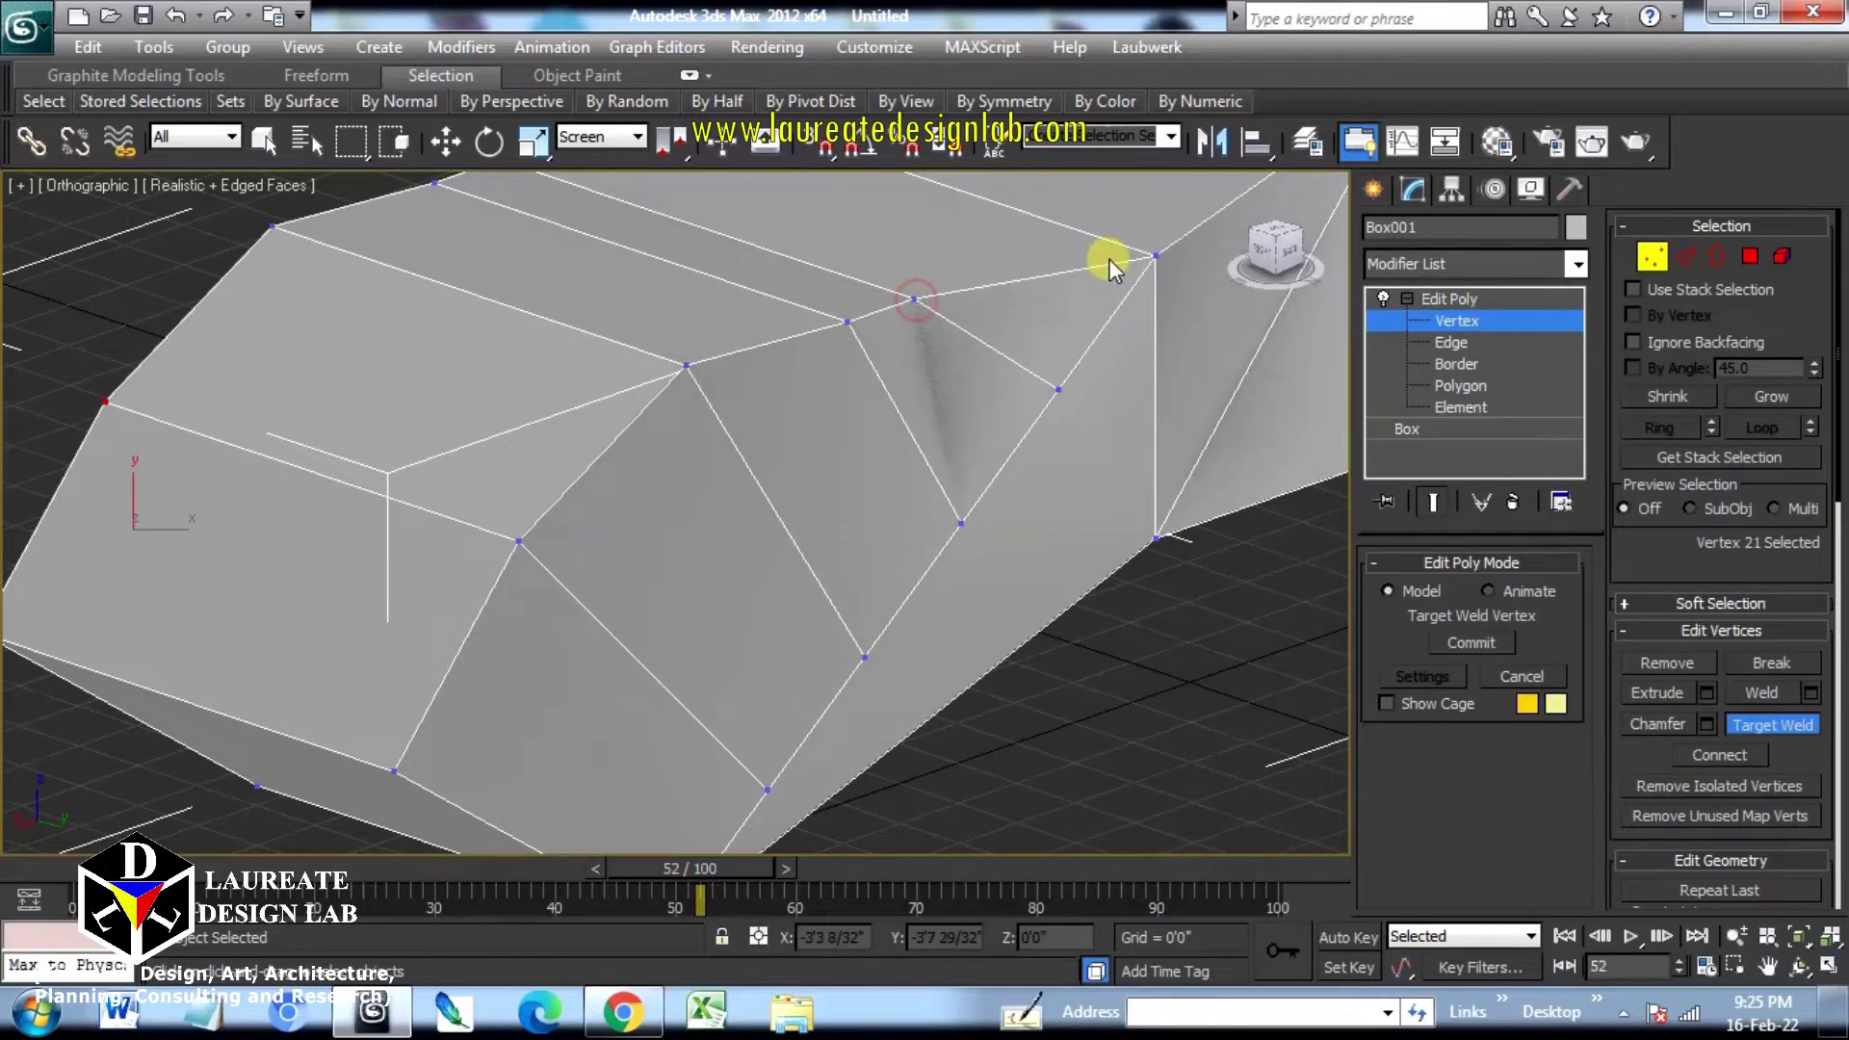
Step: Connect the strip's inner fold vertex with the second-highest new vertex on the opposite side panel's diagonal
scroll(916, 428, "down", 2)
scroll(939, 427, "down", 2)
middle_click_drag(944, 427, 1141, 451, "alt")
middle_click_drag(660, 385, 576, 381, "alt")
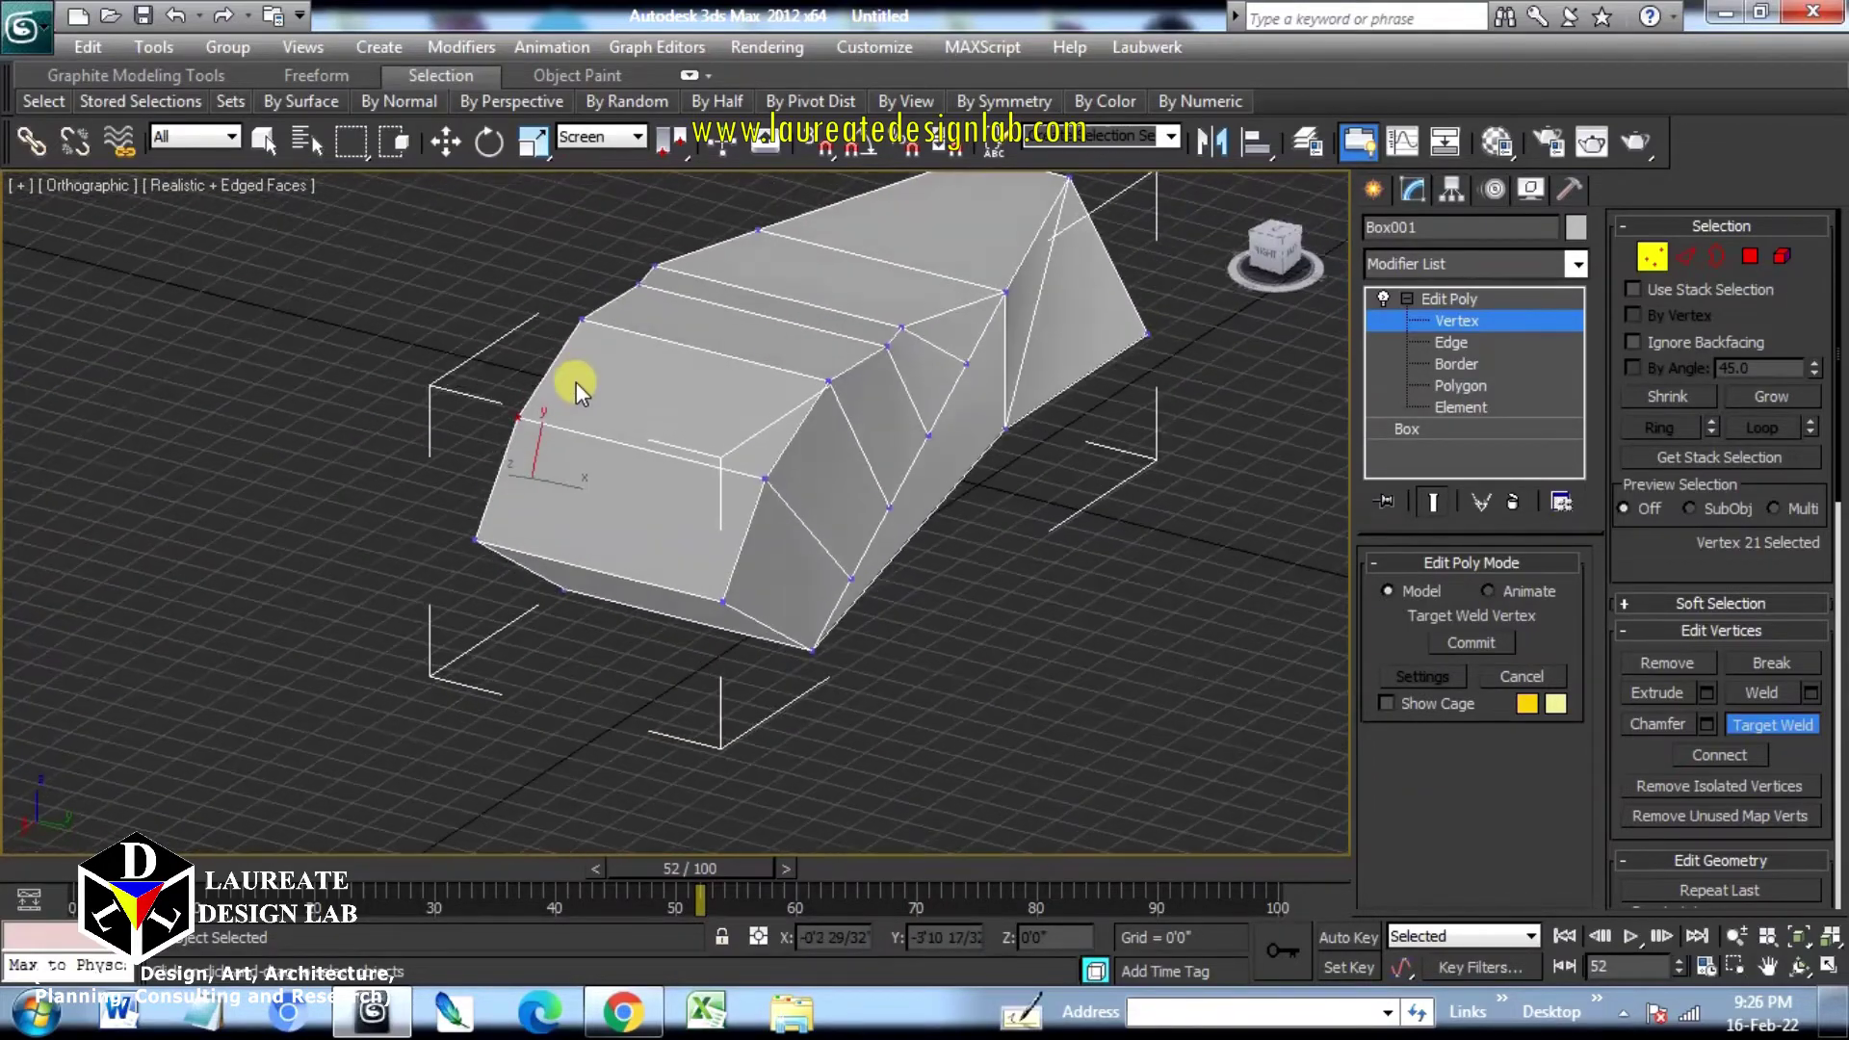
scroll(932, 351, "up", 3)
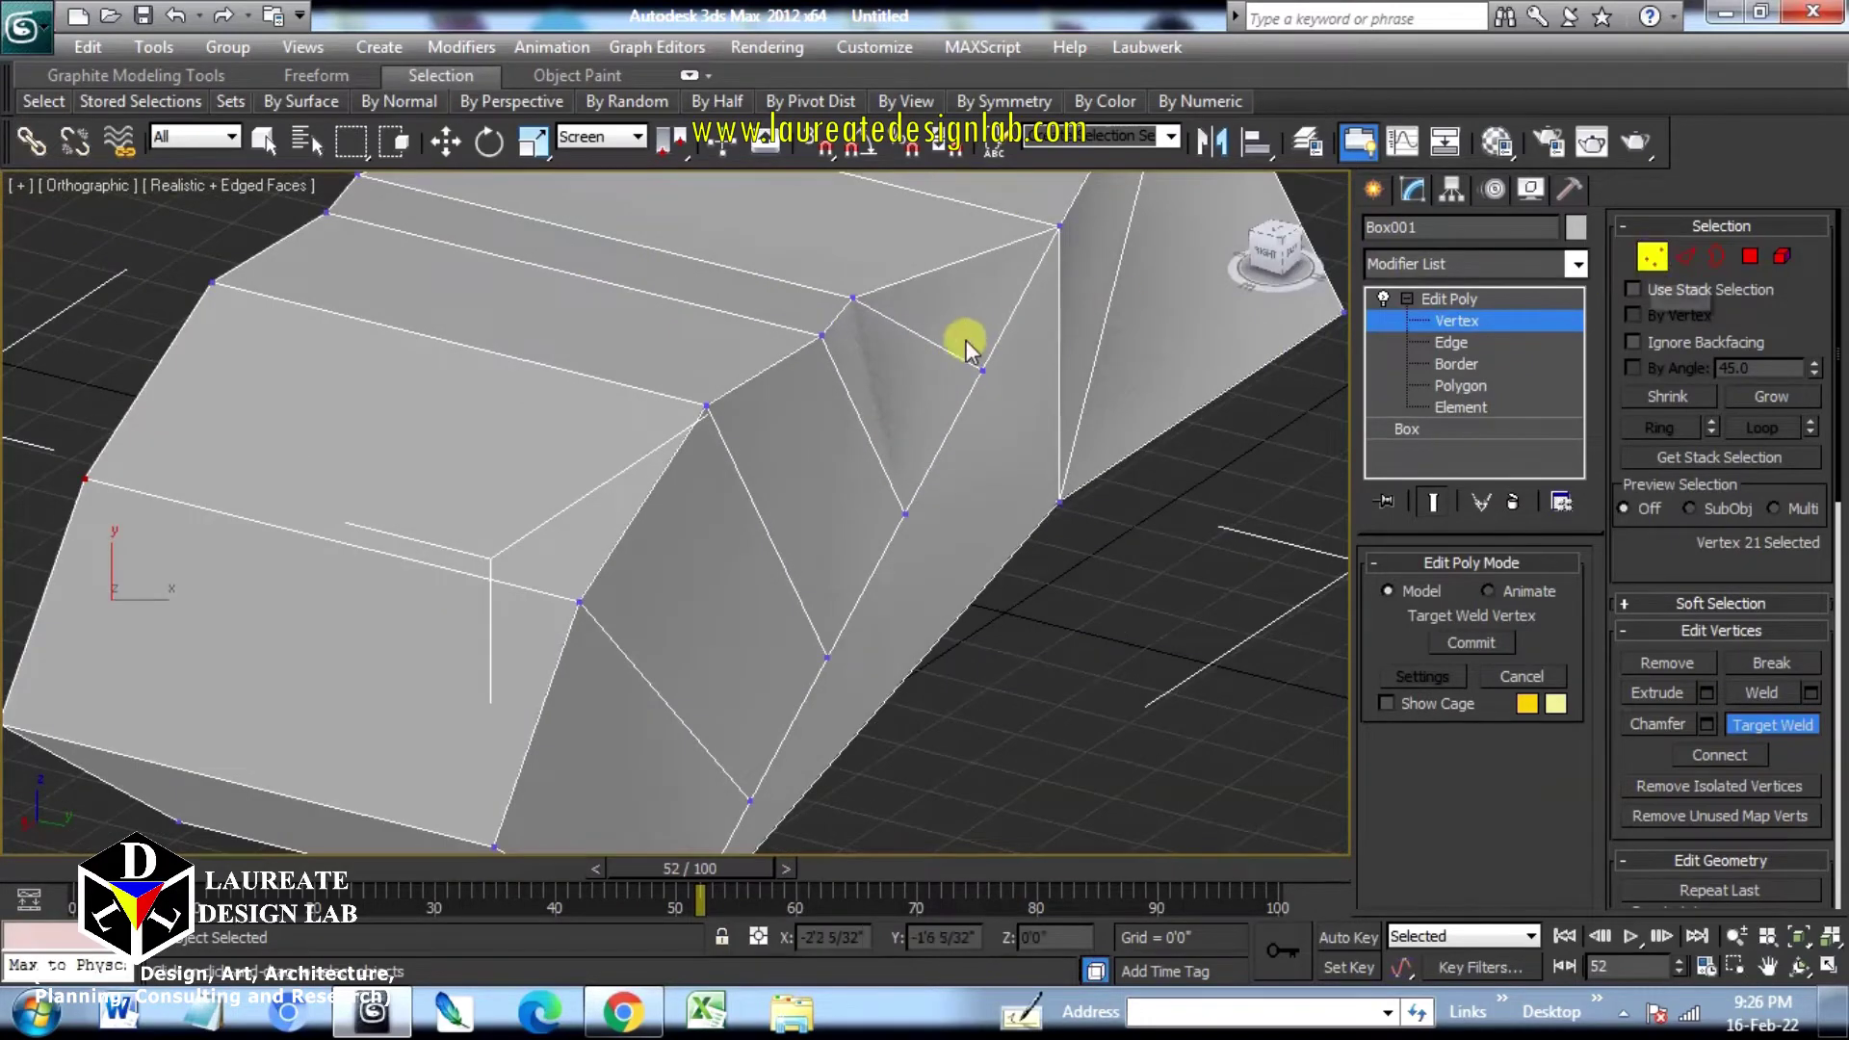
left_click(1770, 728)
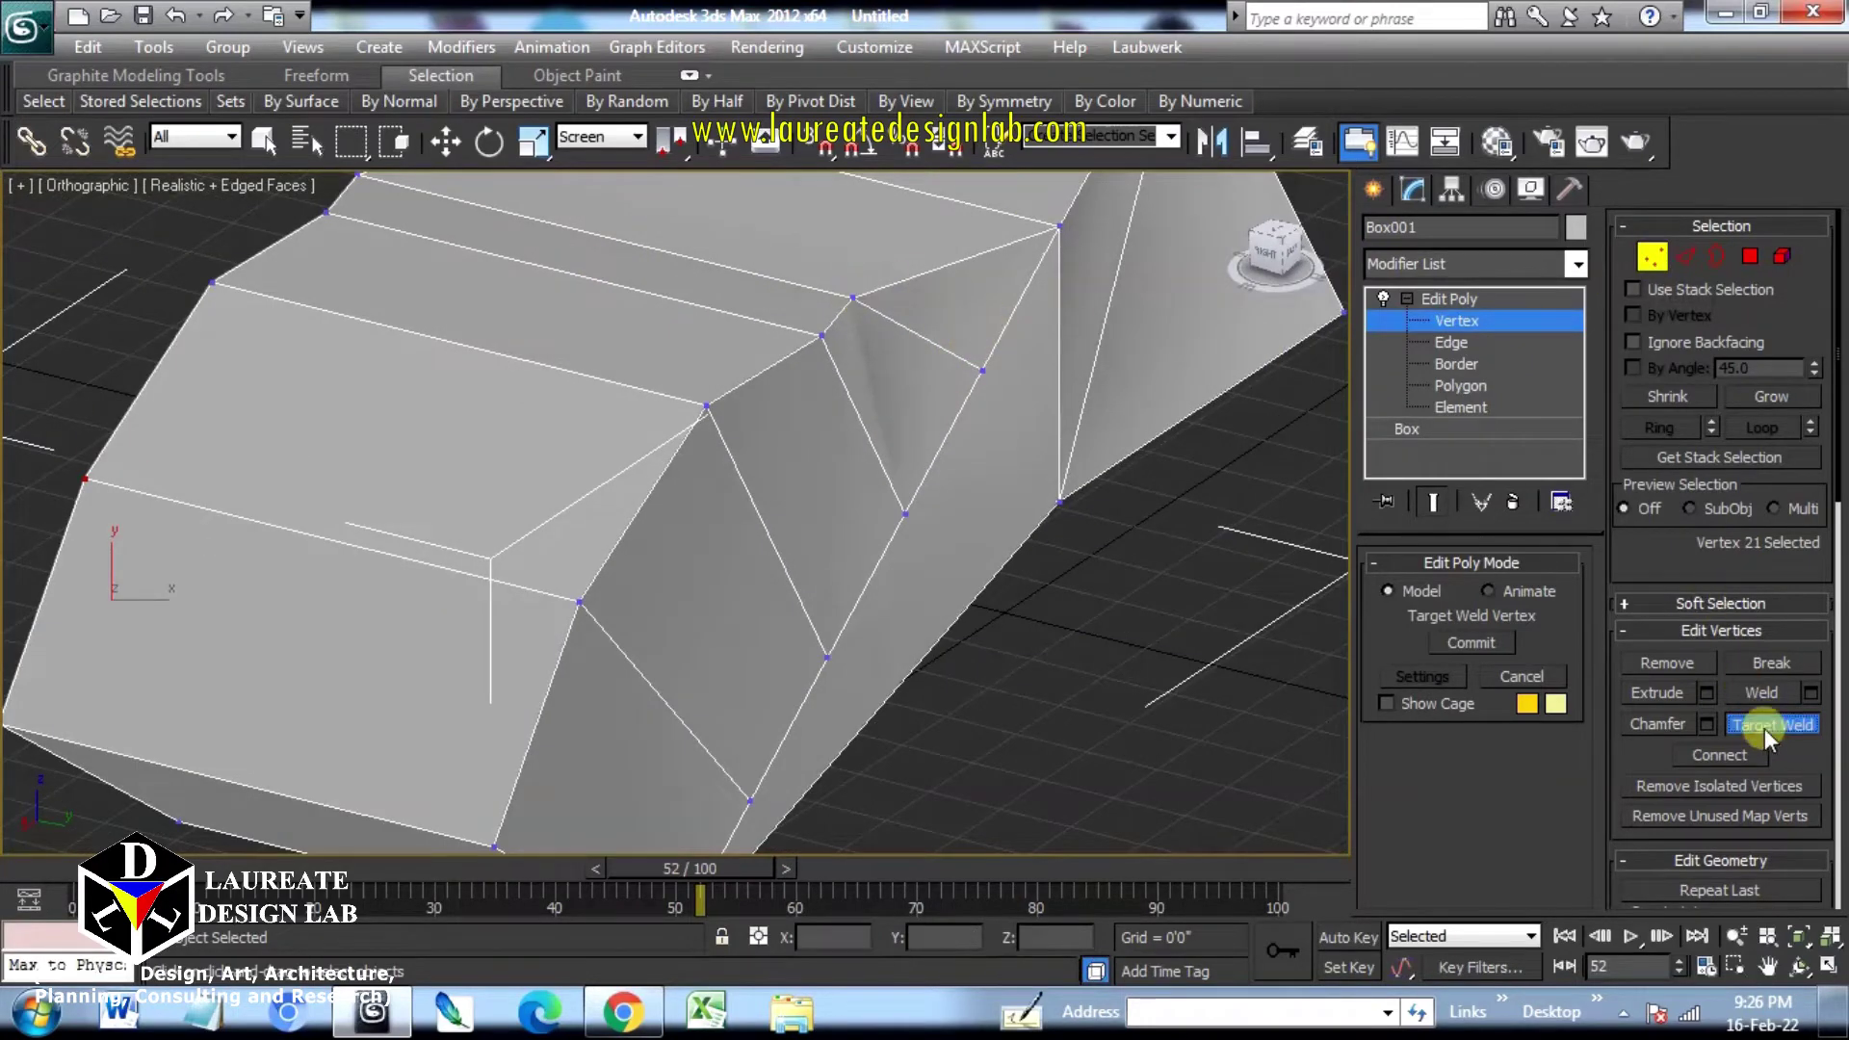
left_click(1765, 728)
left_click(854, 295)
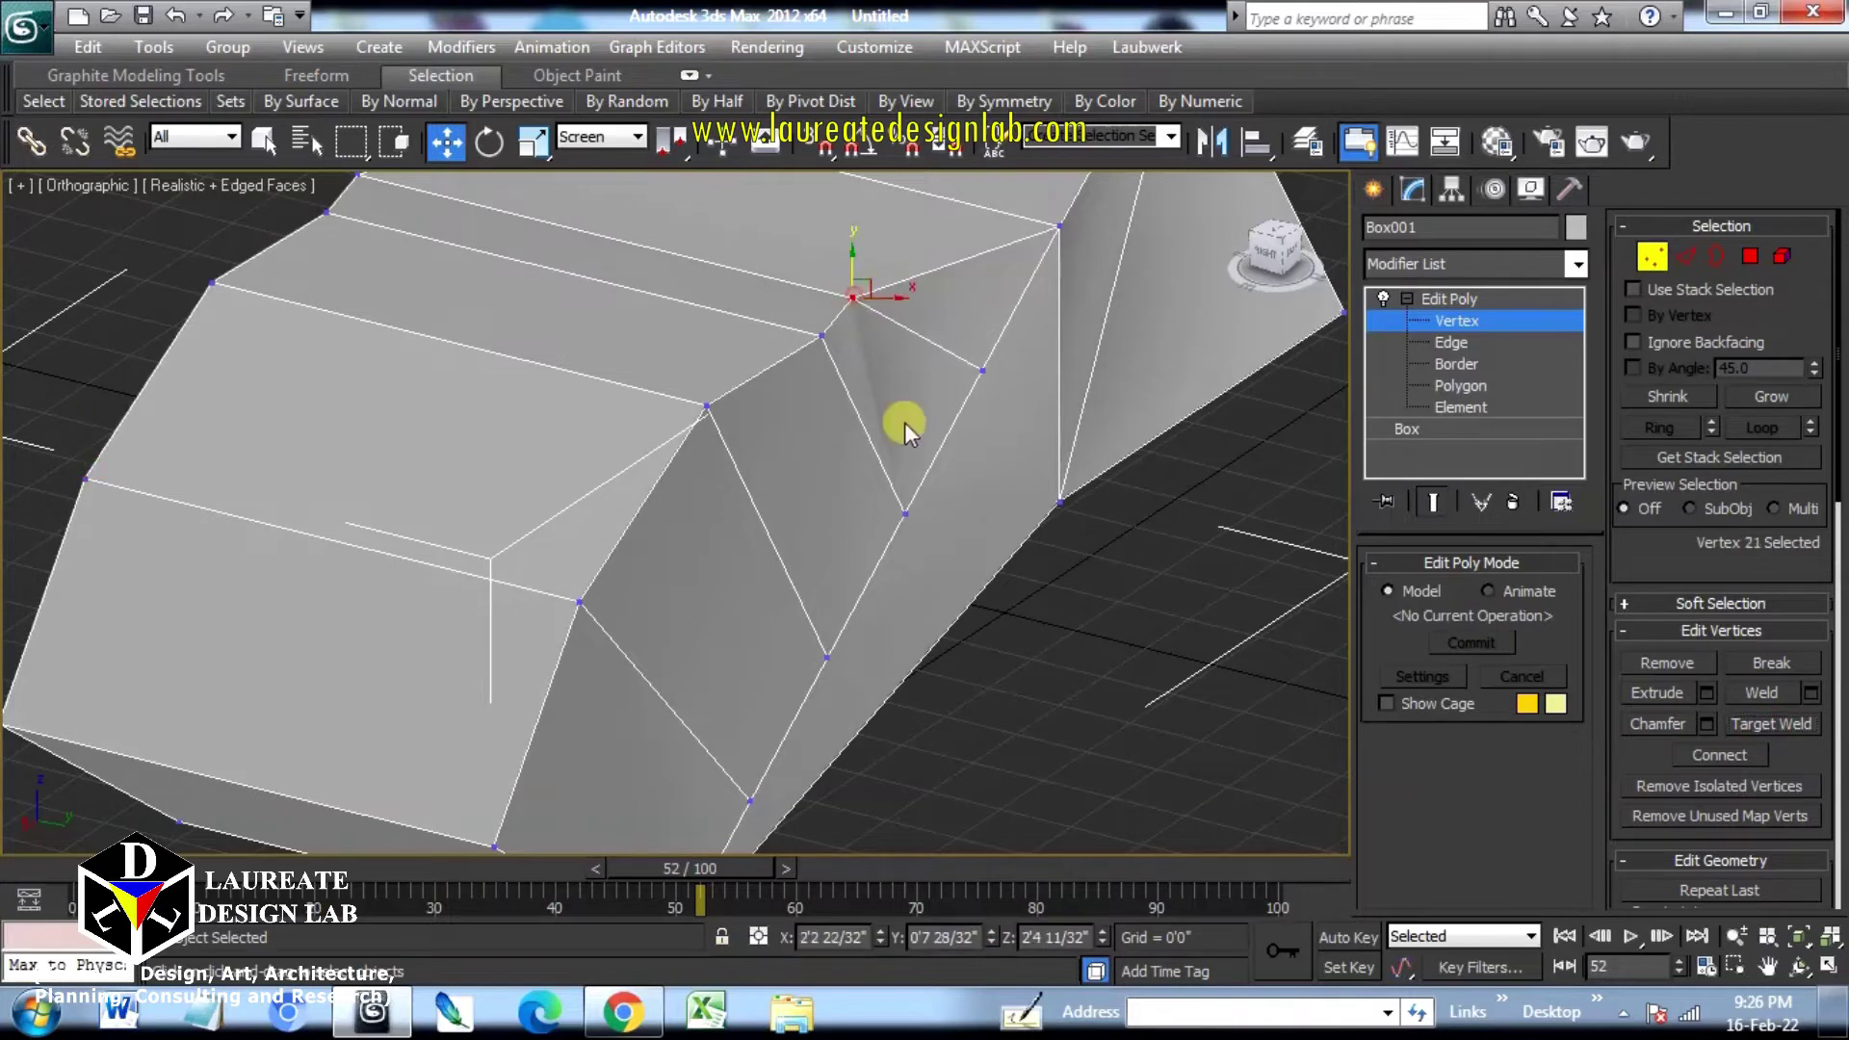
left_click(907, 511, "ctrl")
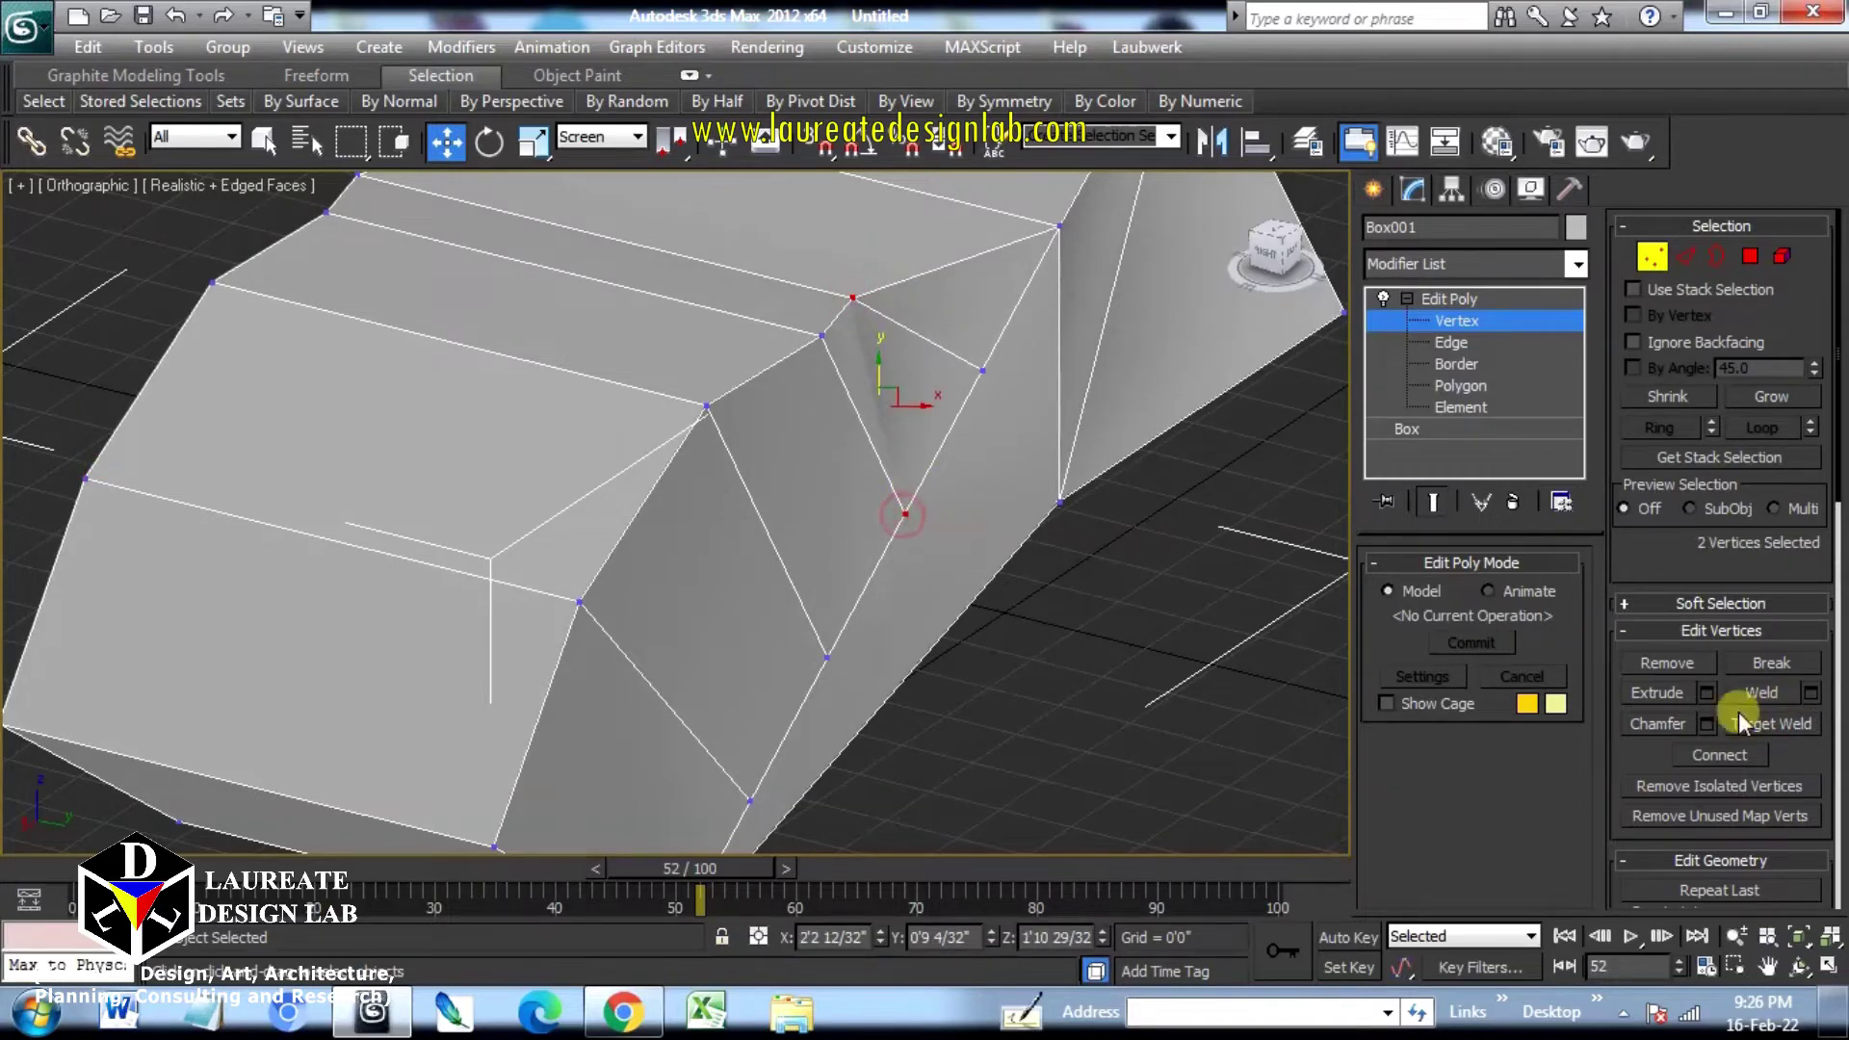
left_click(1695, 759)
Step: Select the upper triangular polygons on both sides of the box and inset them
middle_click_drag(1042, 605, 1799, 281, "alt")
left_click(1750, 256)
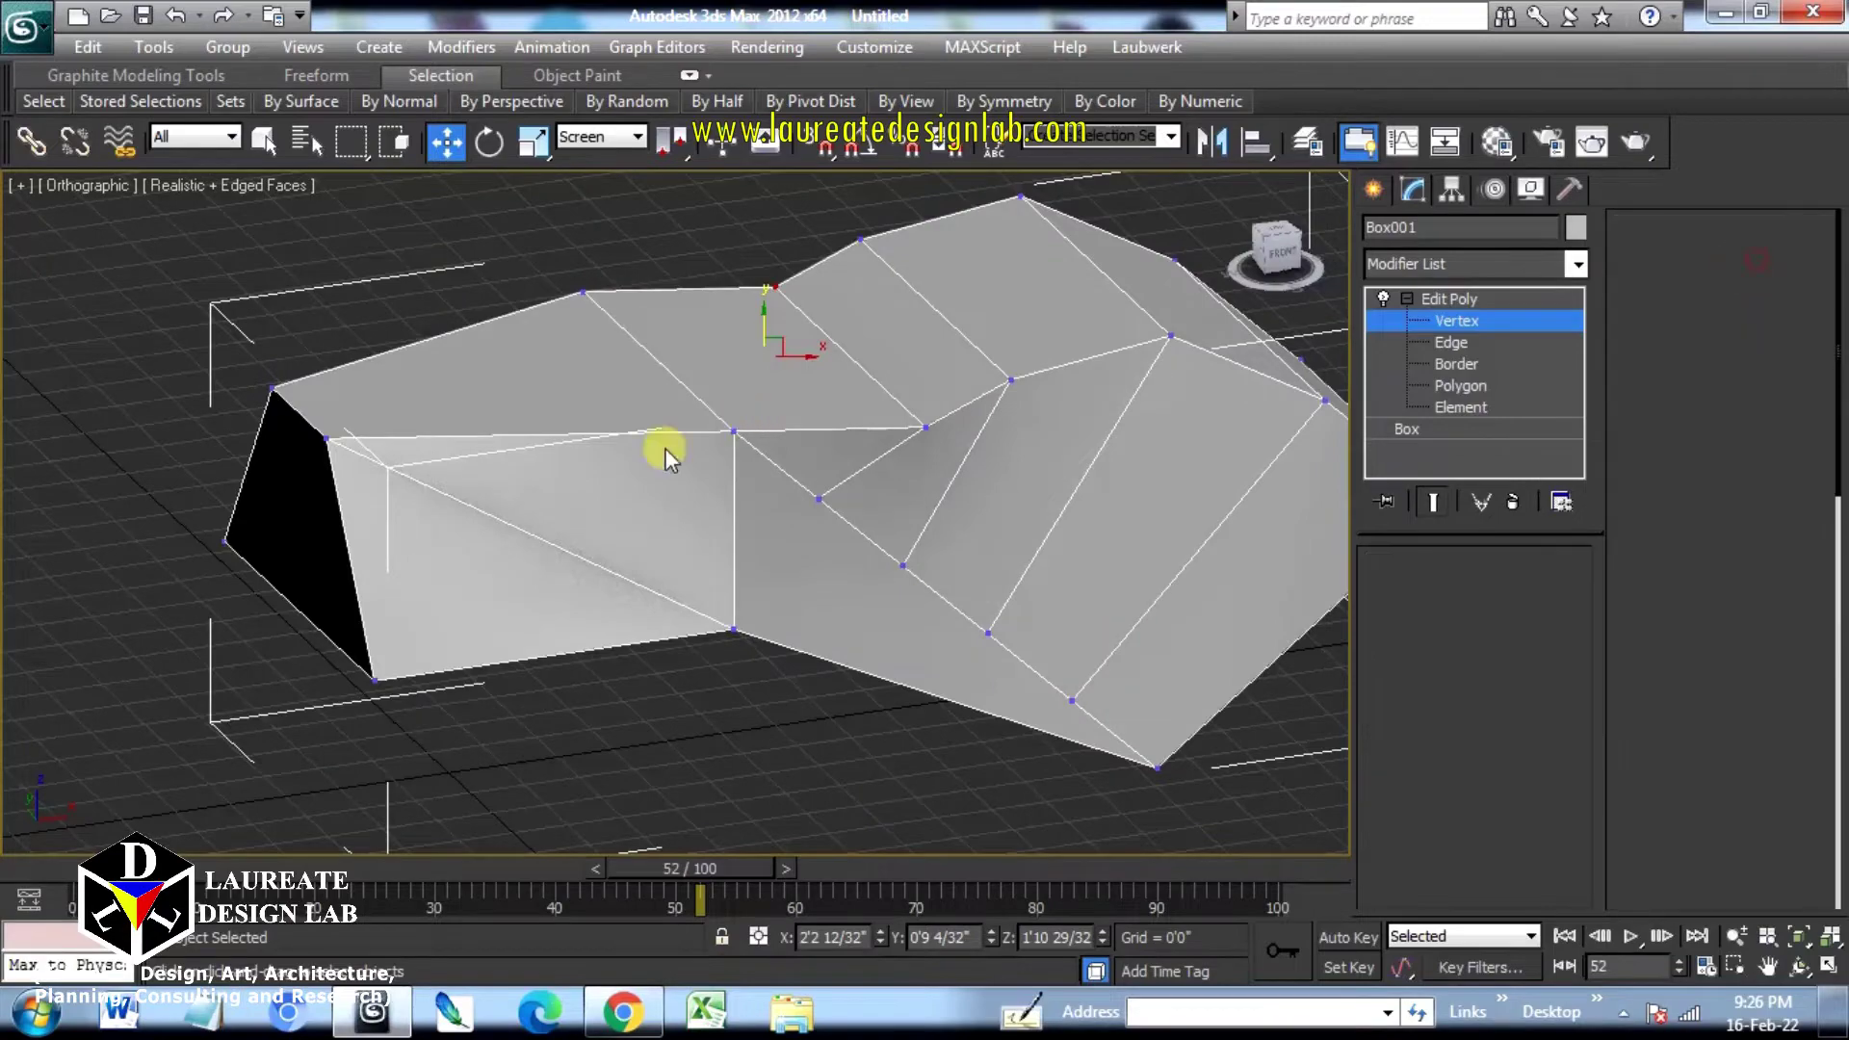
left_click(569, 480)
middle_click_drag(569, 480, 379, 611, "alt")
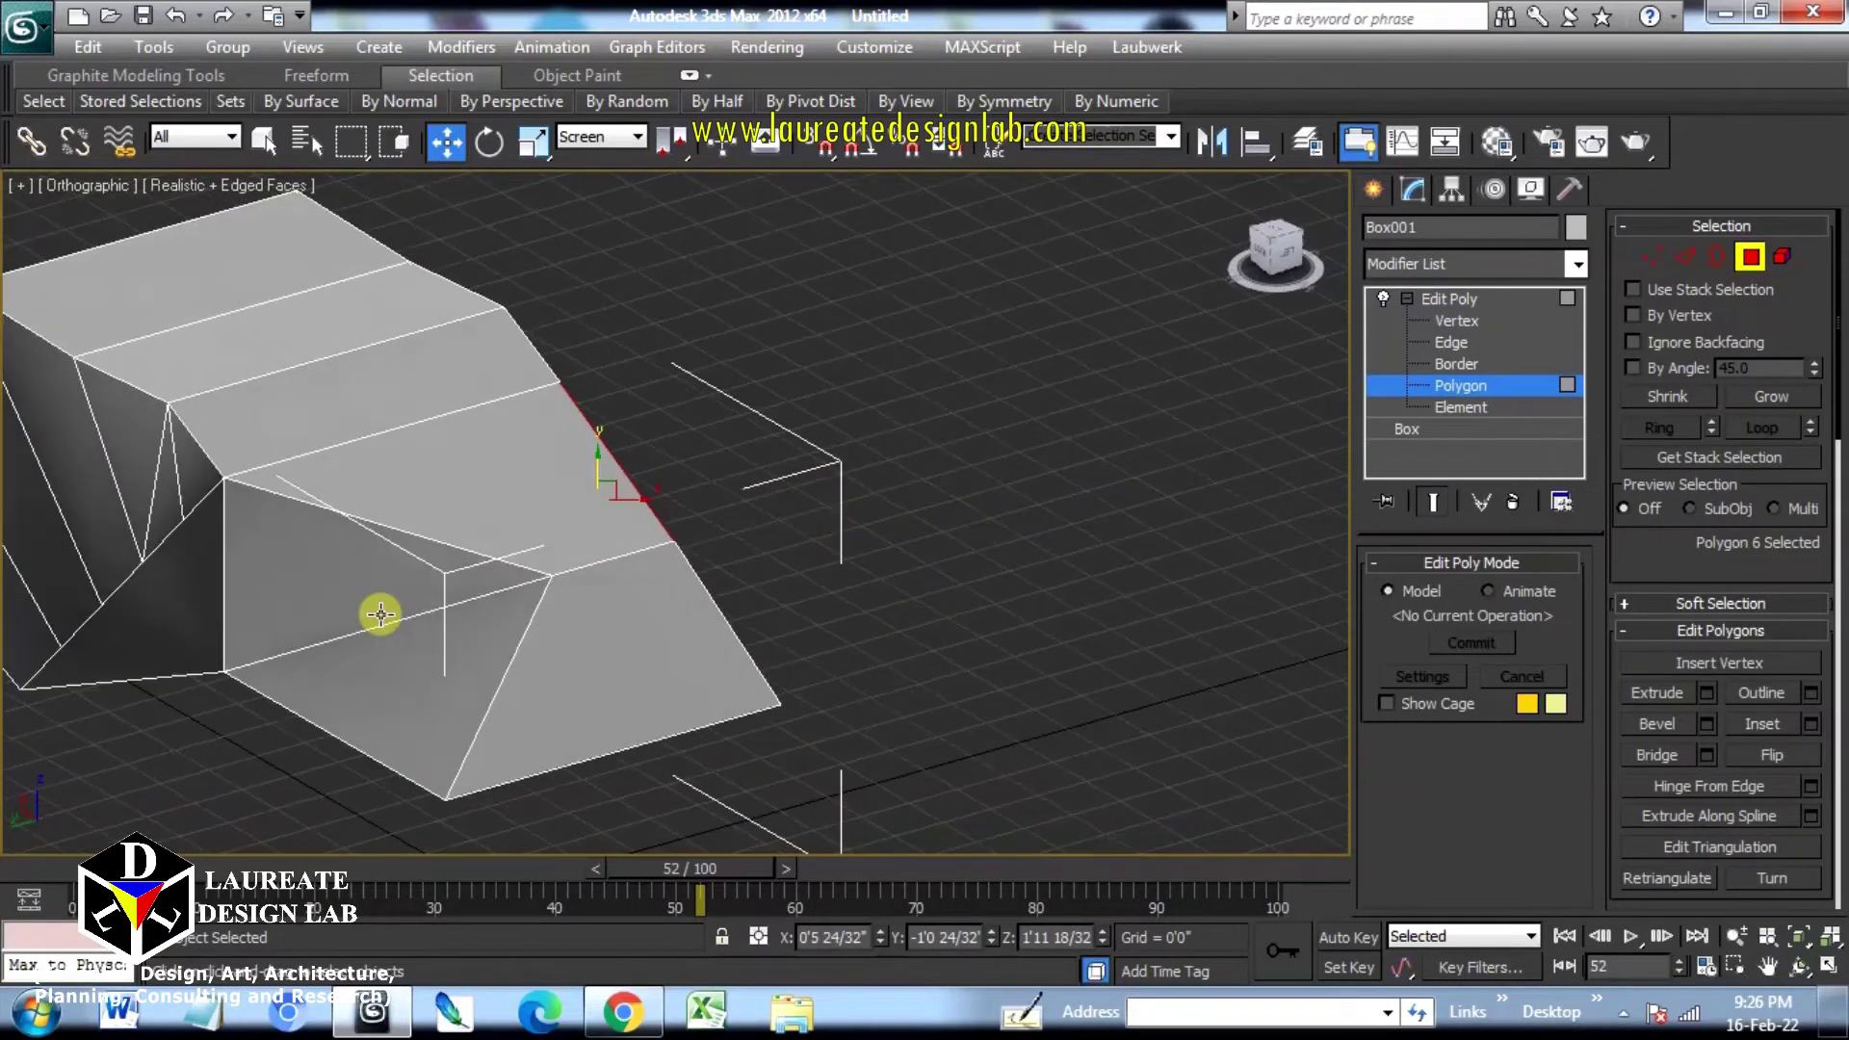
left_click(379, 610, "ctrl")
middle_click_drag(642, 564, 430, 574, "alt")
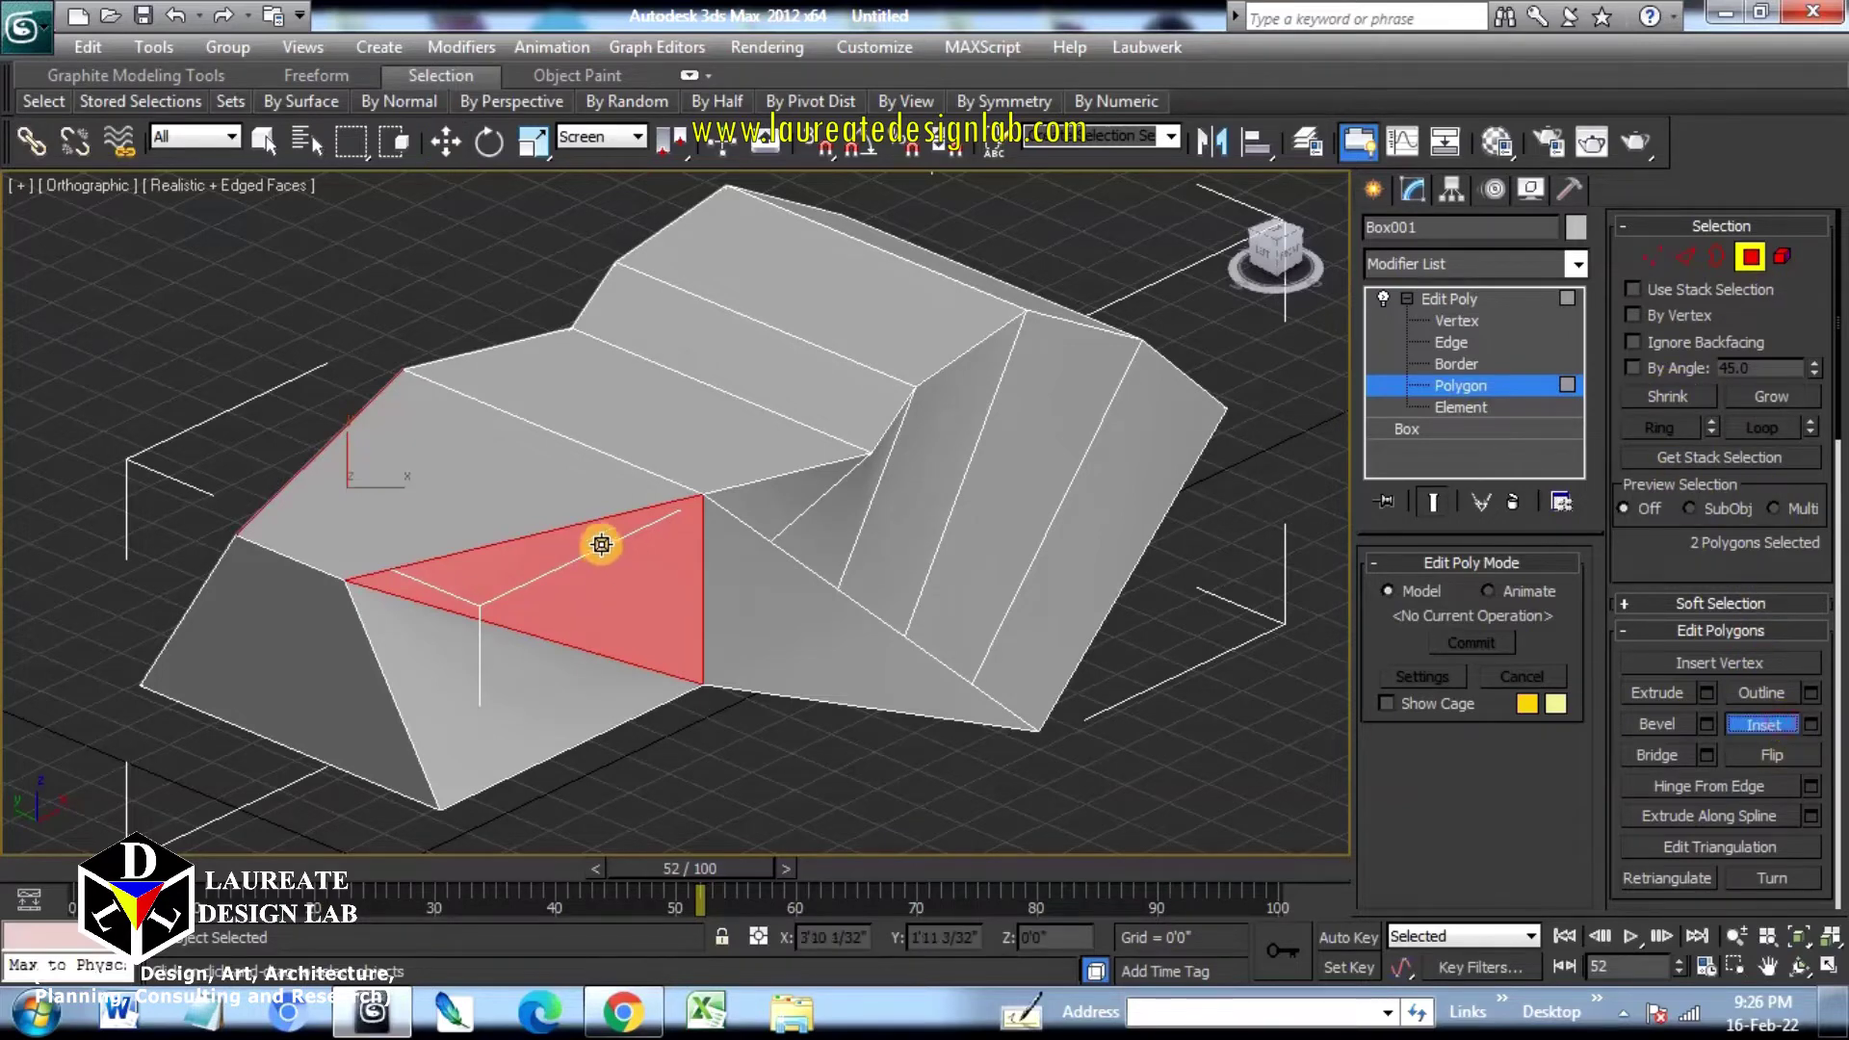
left_click_drag(598, 536, 620, 564)
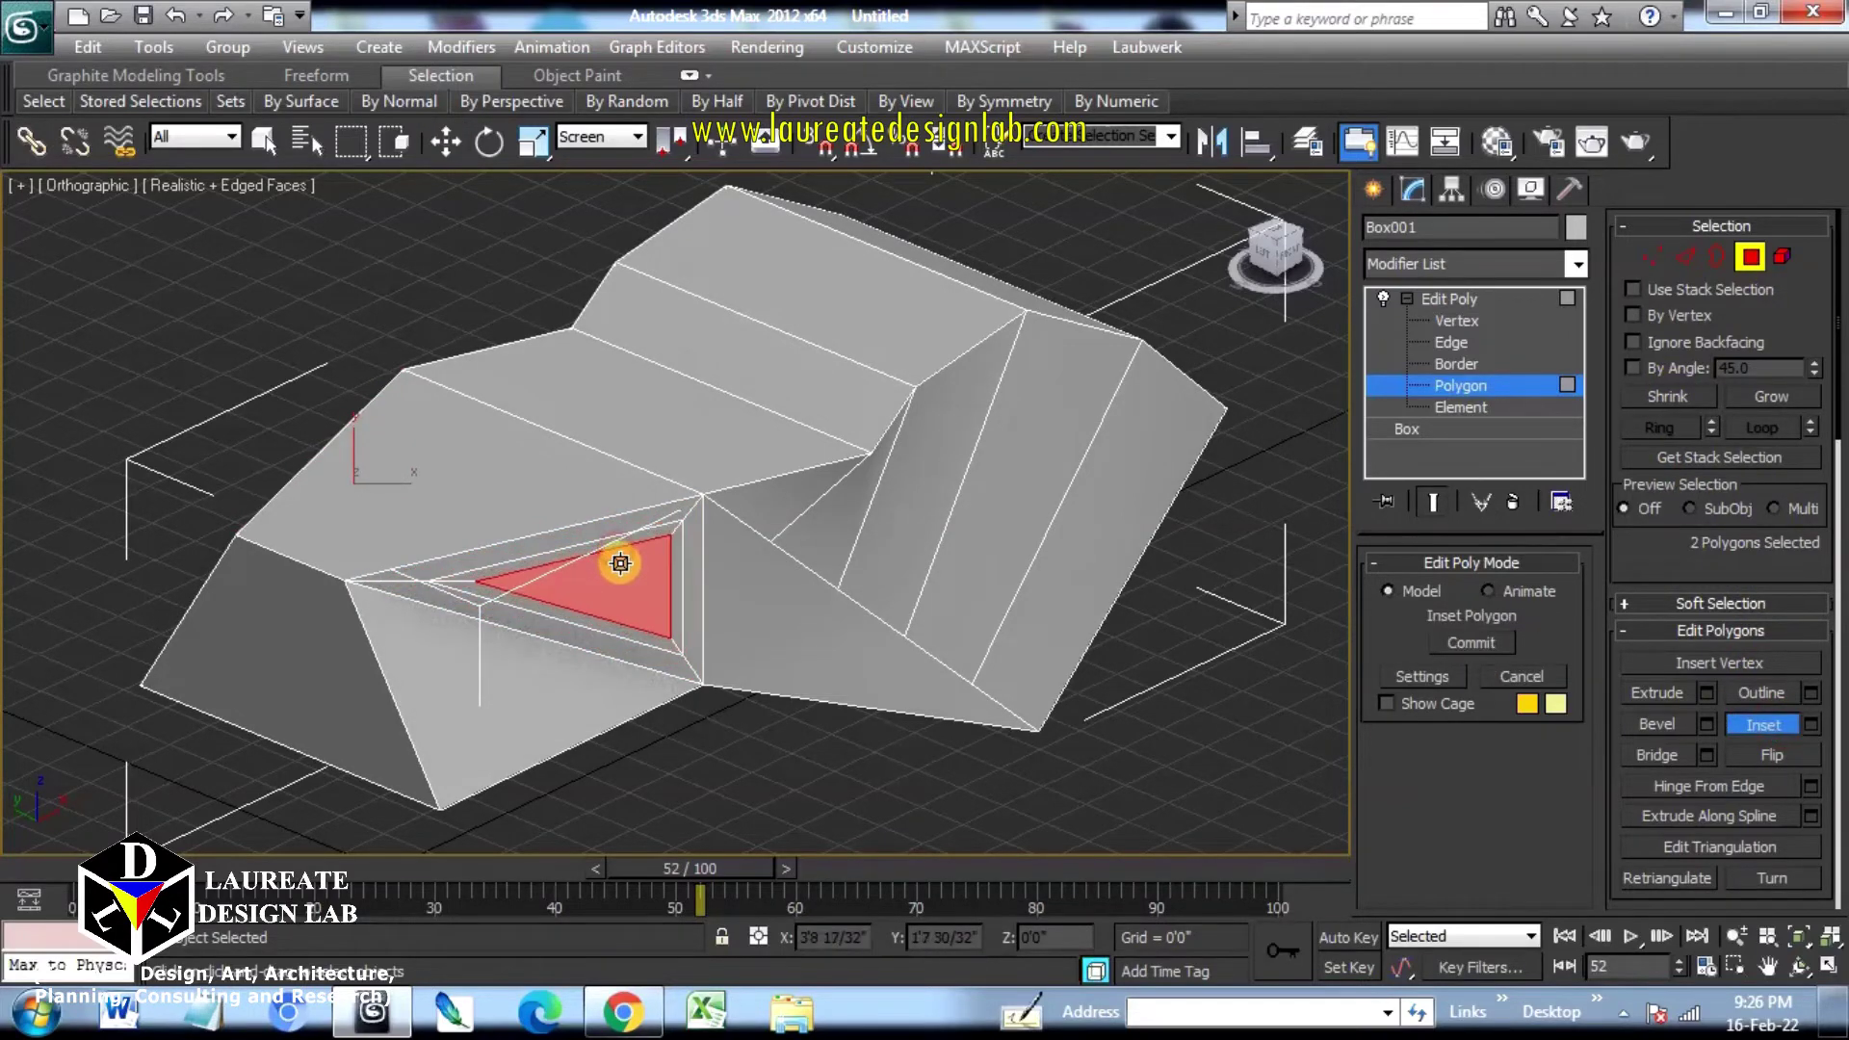
Step: Extrude the inset triangles inward on both sides, and inset and extrude the recessed faces again
left_click(1644, 692)
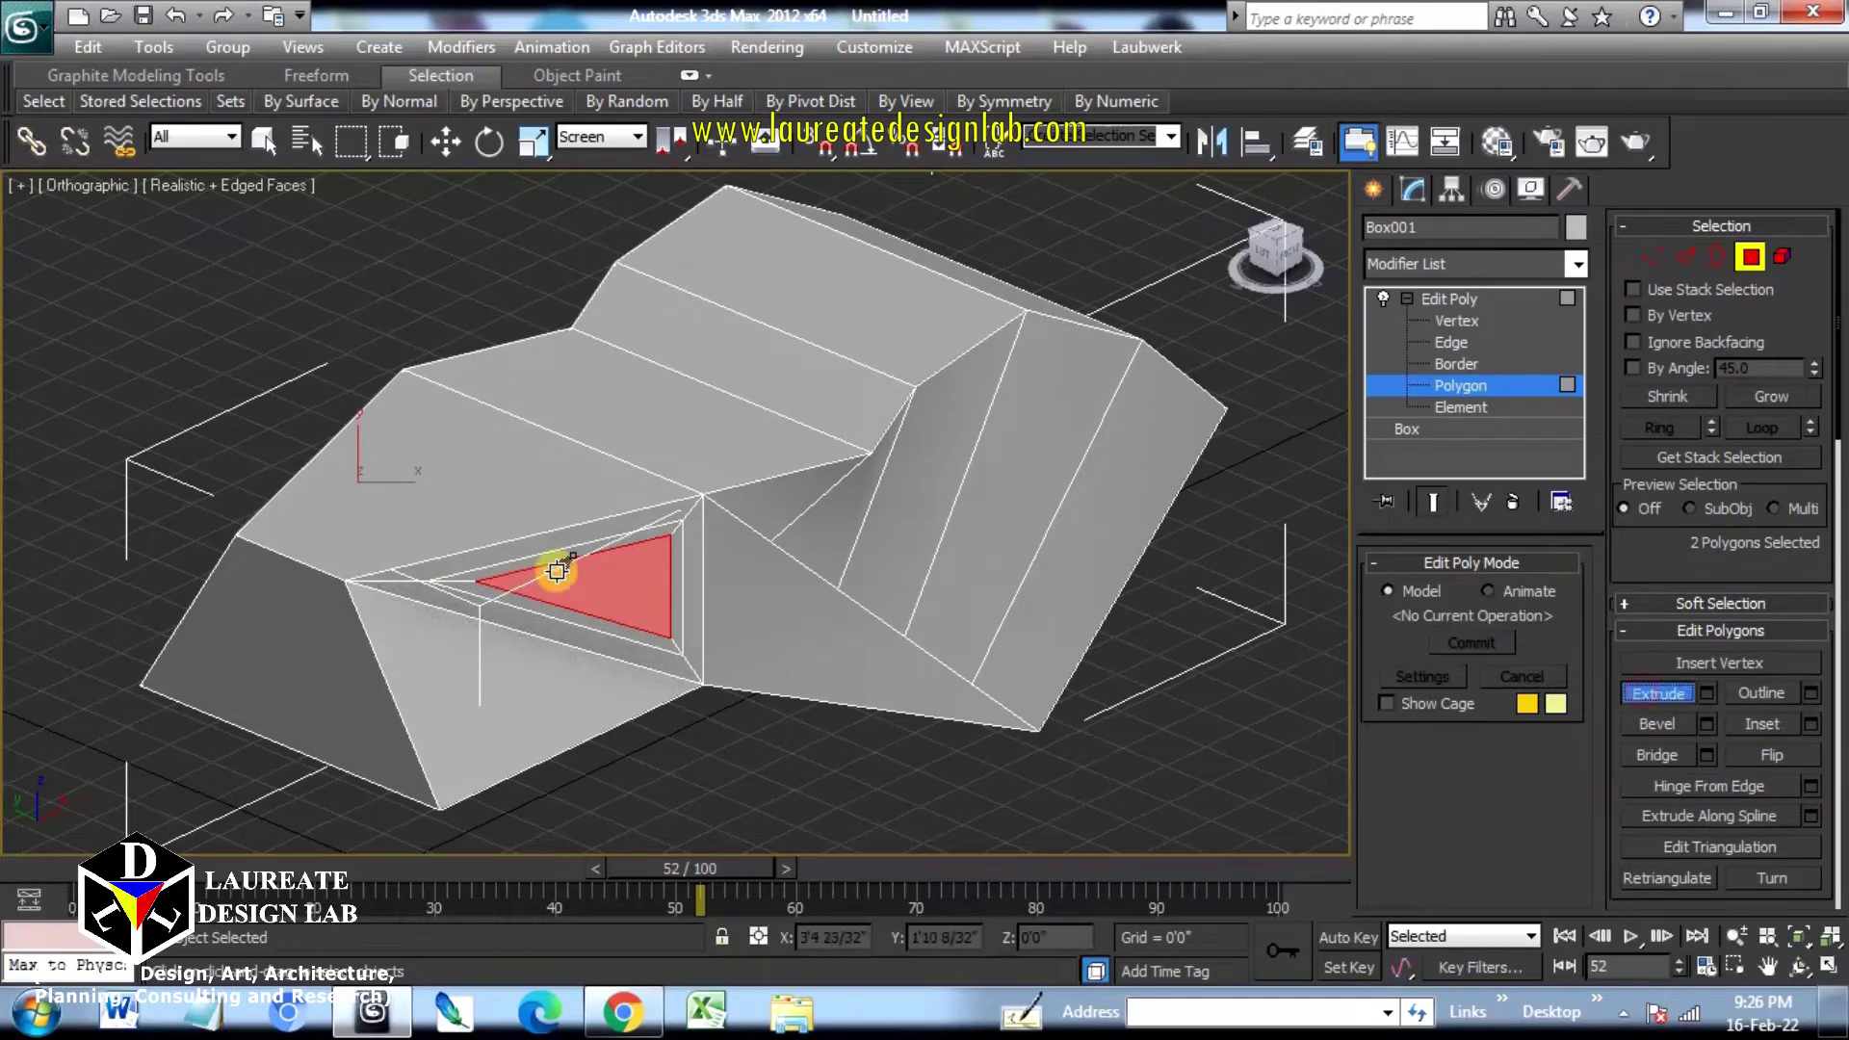
left_click_drag(581, 580, 626, 566)
left_click(1764, 731)
left_click(1649, 696)
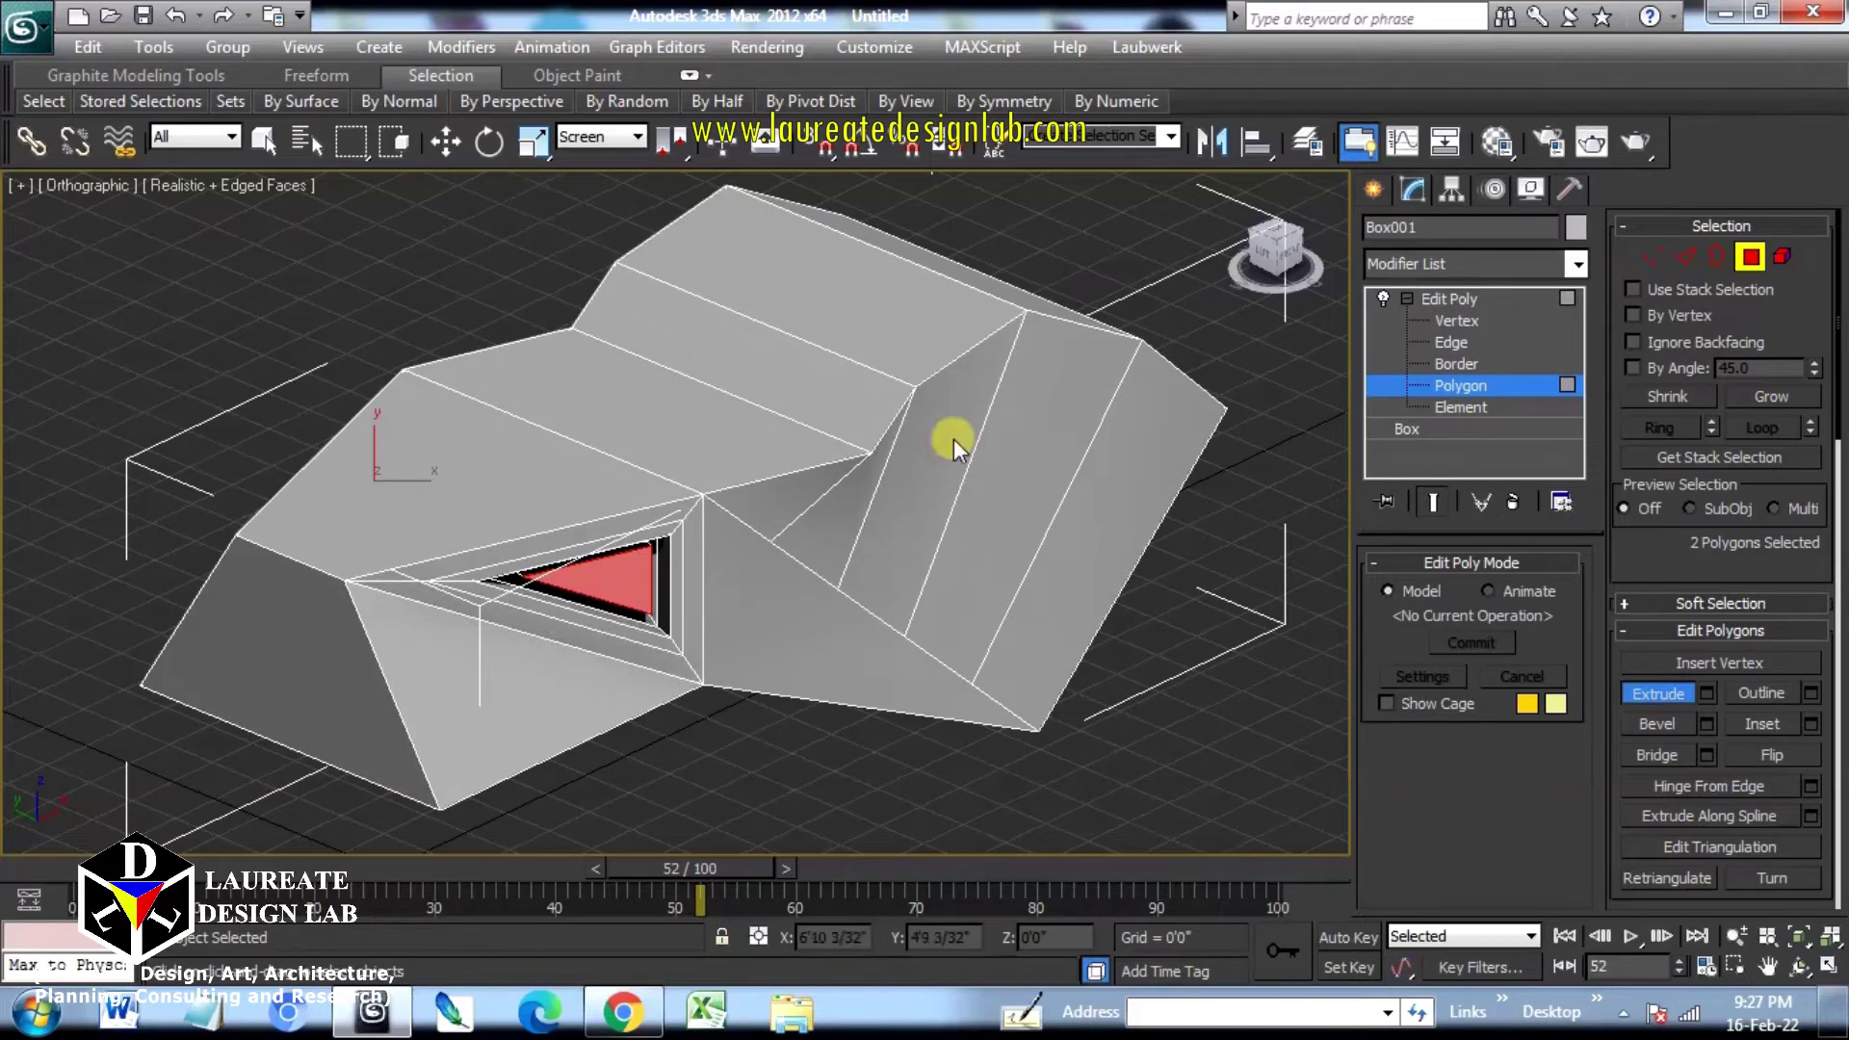
Step: Inset the innermost triangular faces once more and extrude them to add a further stepped level
left_click(1764, 723)
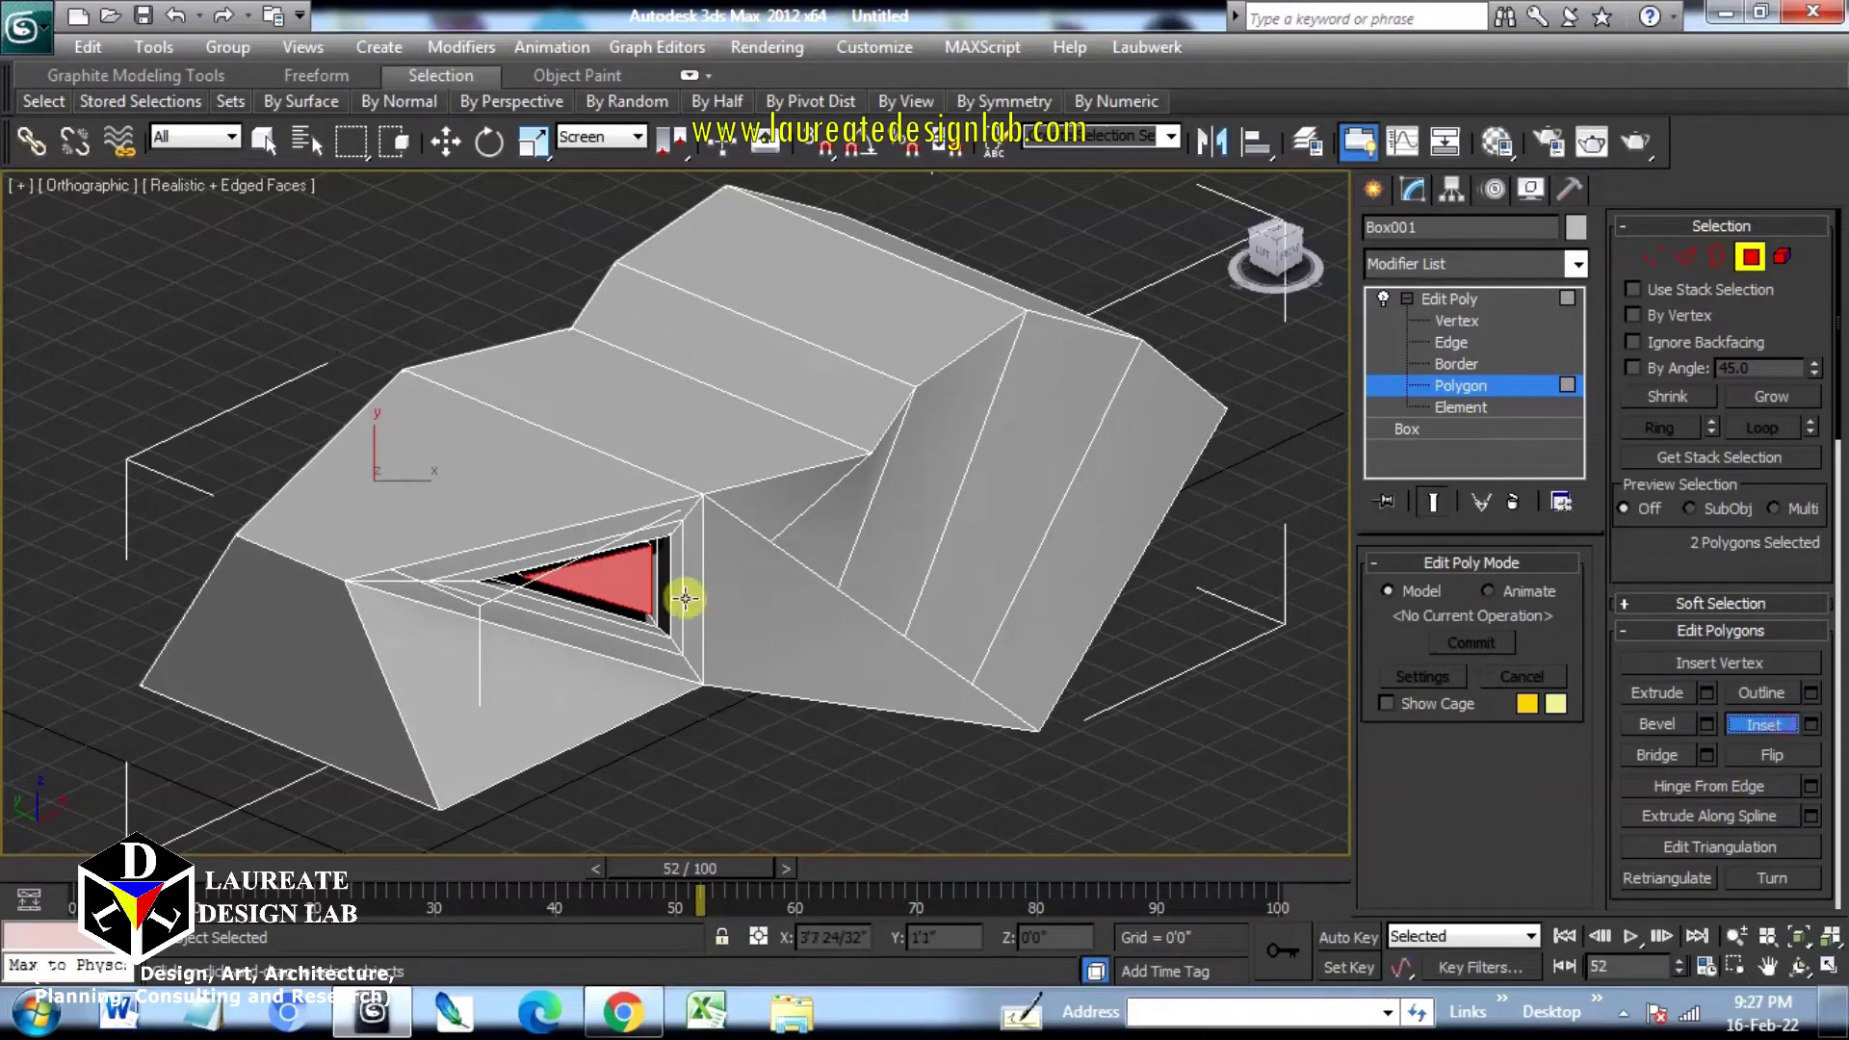
left_click_drag(681, 590, 632, 575)
left_click(1554, 673)
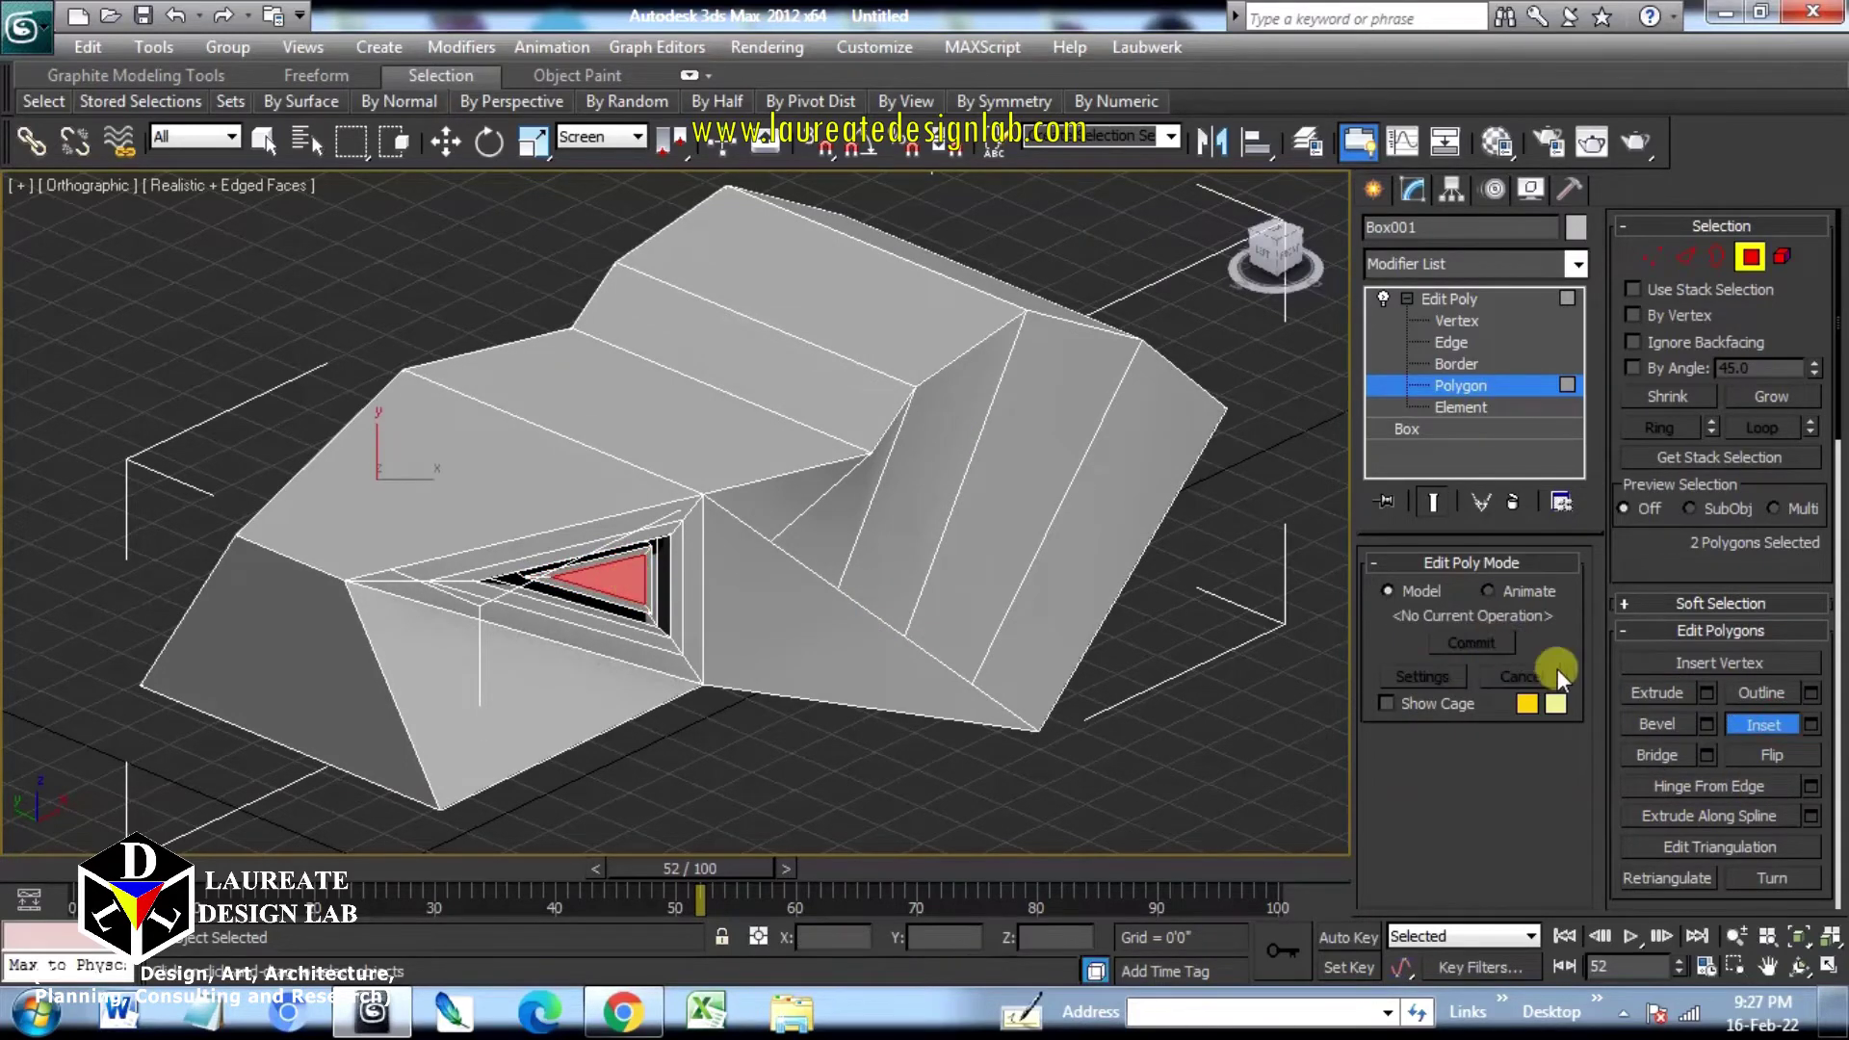
left_click(1652, 693)
left_click_drag(614, 563, 613, 571)
middle_click_drag(495, 618, 538, 626)
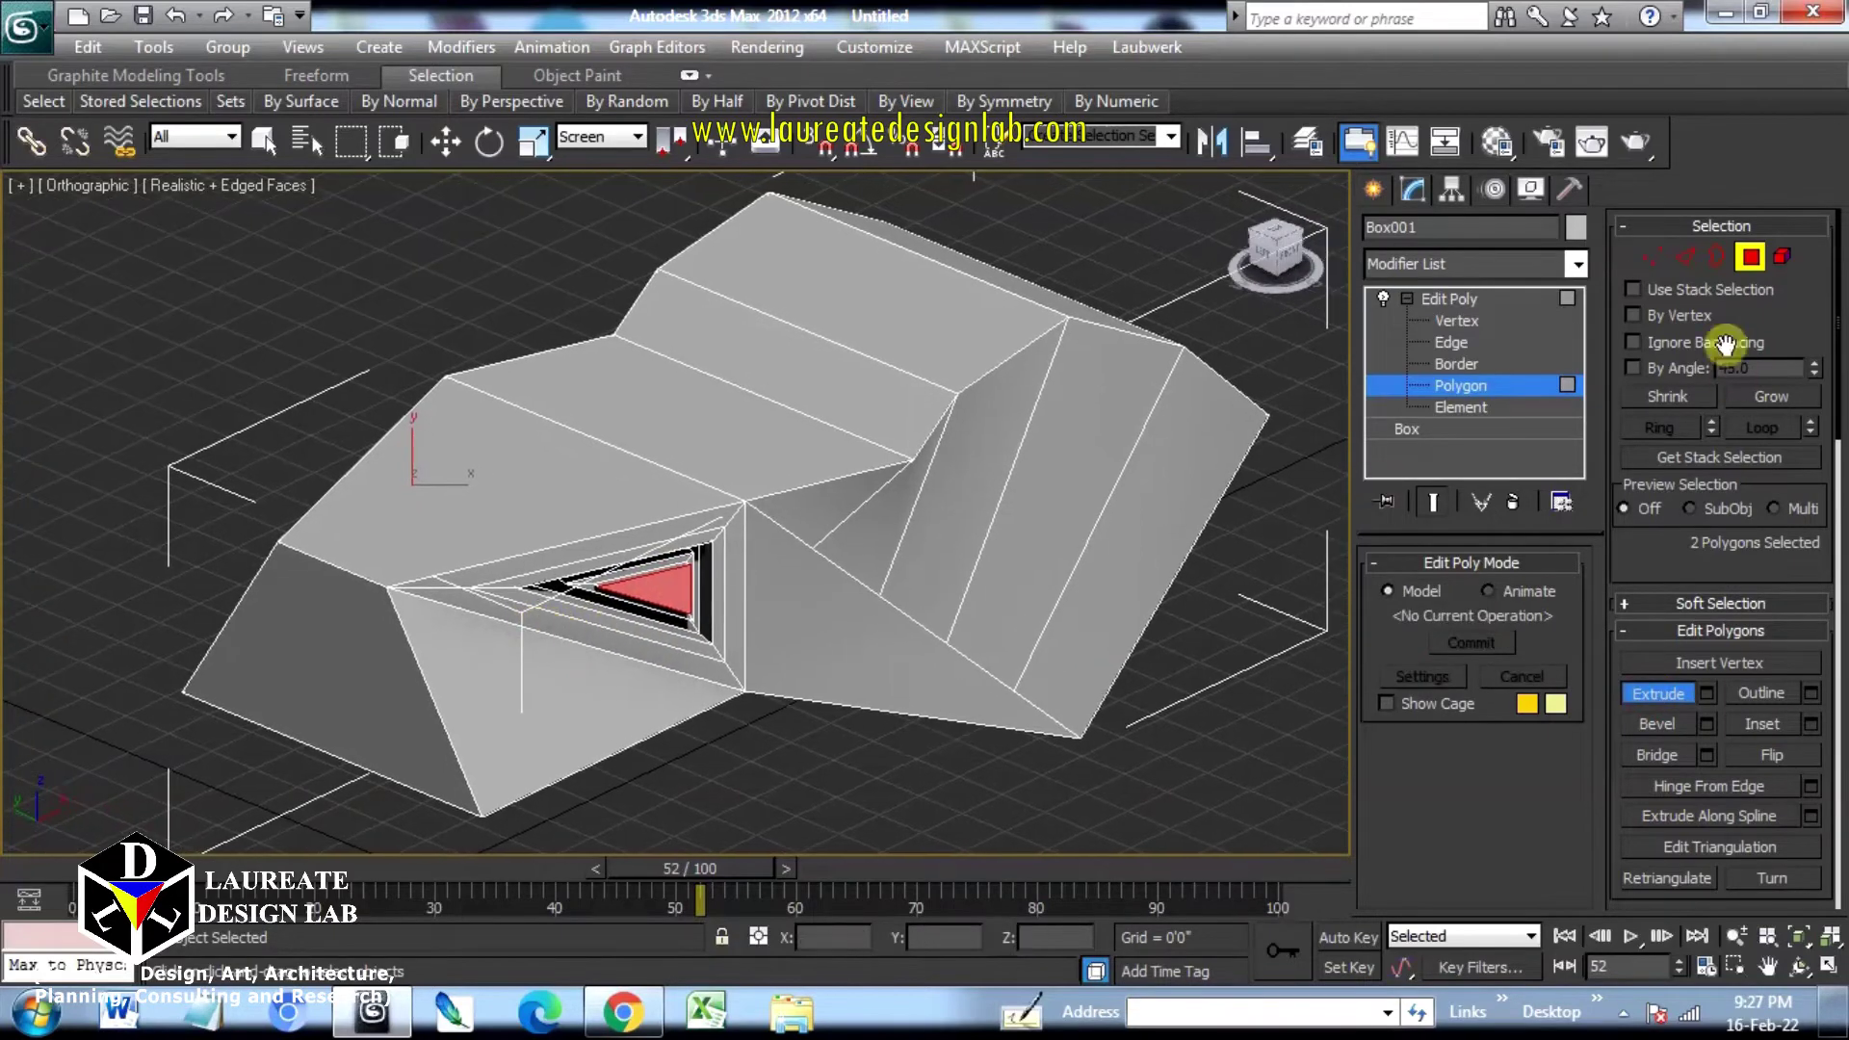
Step: Set the reference coordinate system to View and move the box's upper end edge outward about 4 inches along X
left_click(1687, 258)
left_click(354, 574)
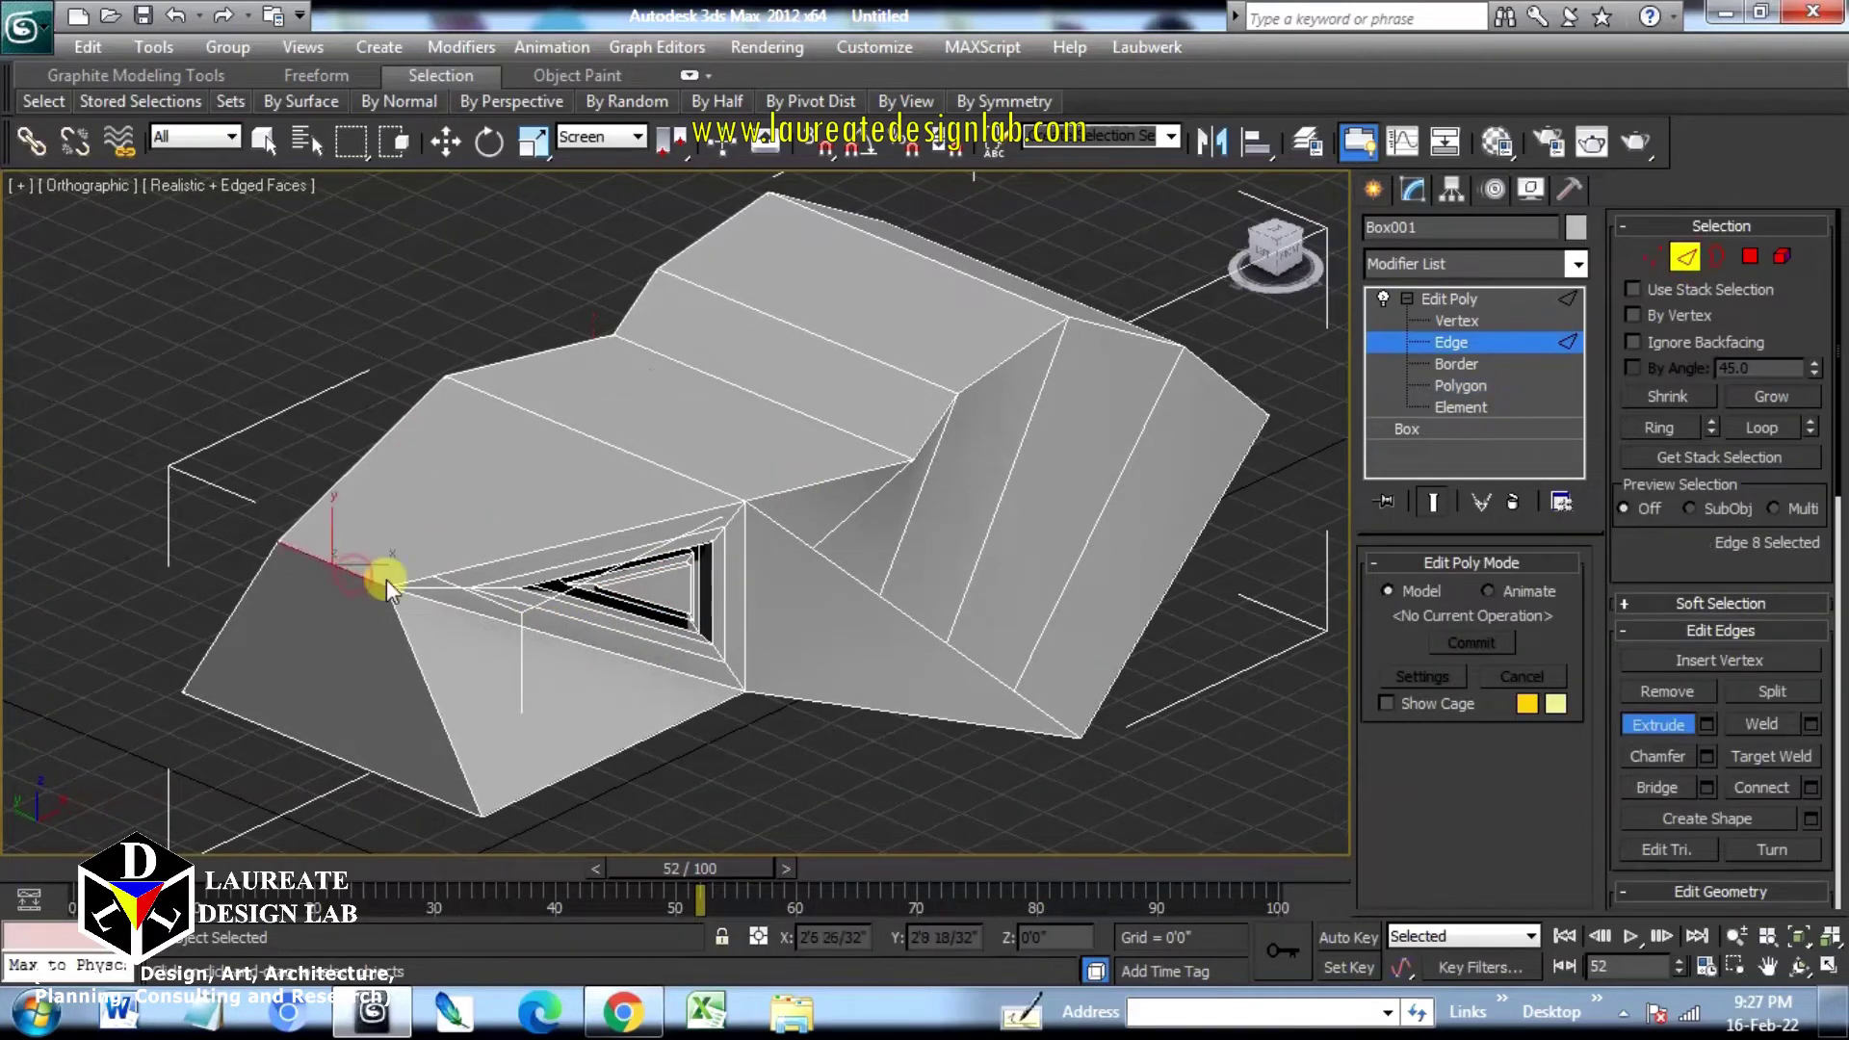
key("w")
middle_click_drag(392, 577, 276, 602, "alt")
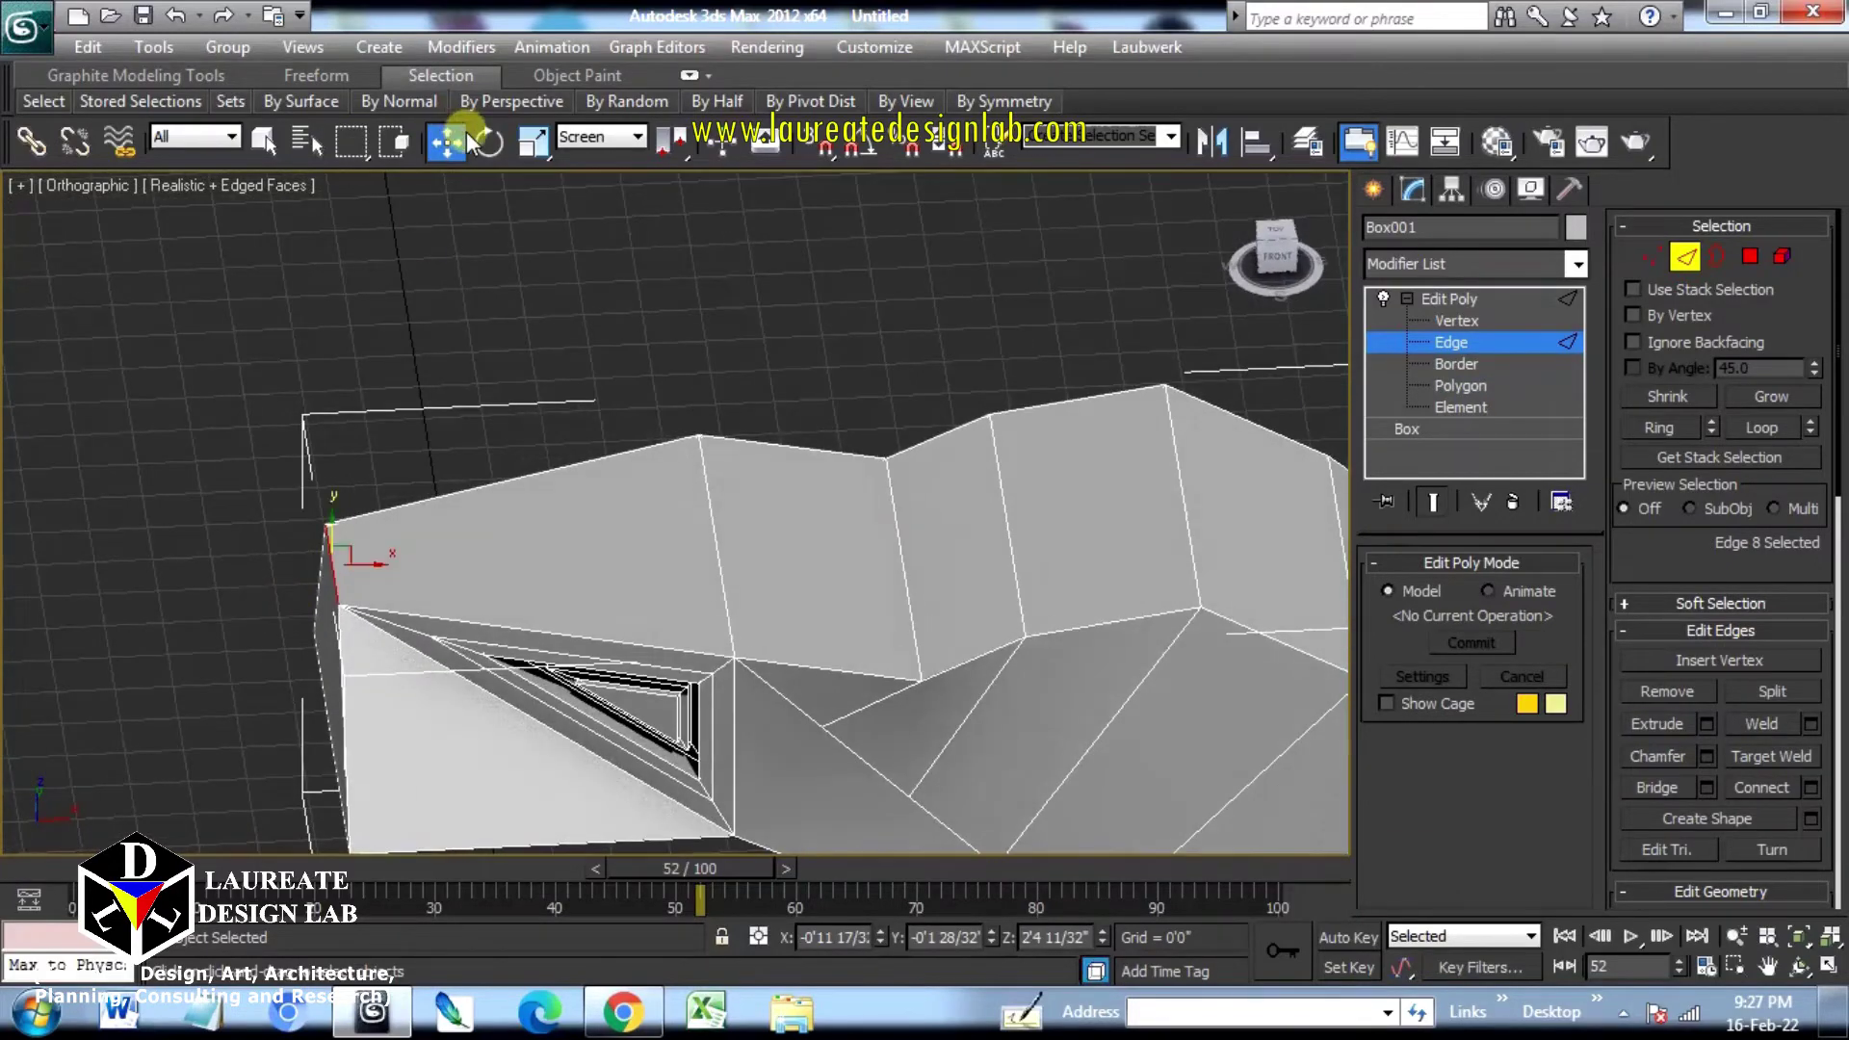
left_click(580, 136)
left_click(599, 160)
left_click(607, 142)
left_click(605, 139)
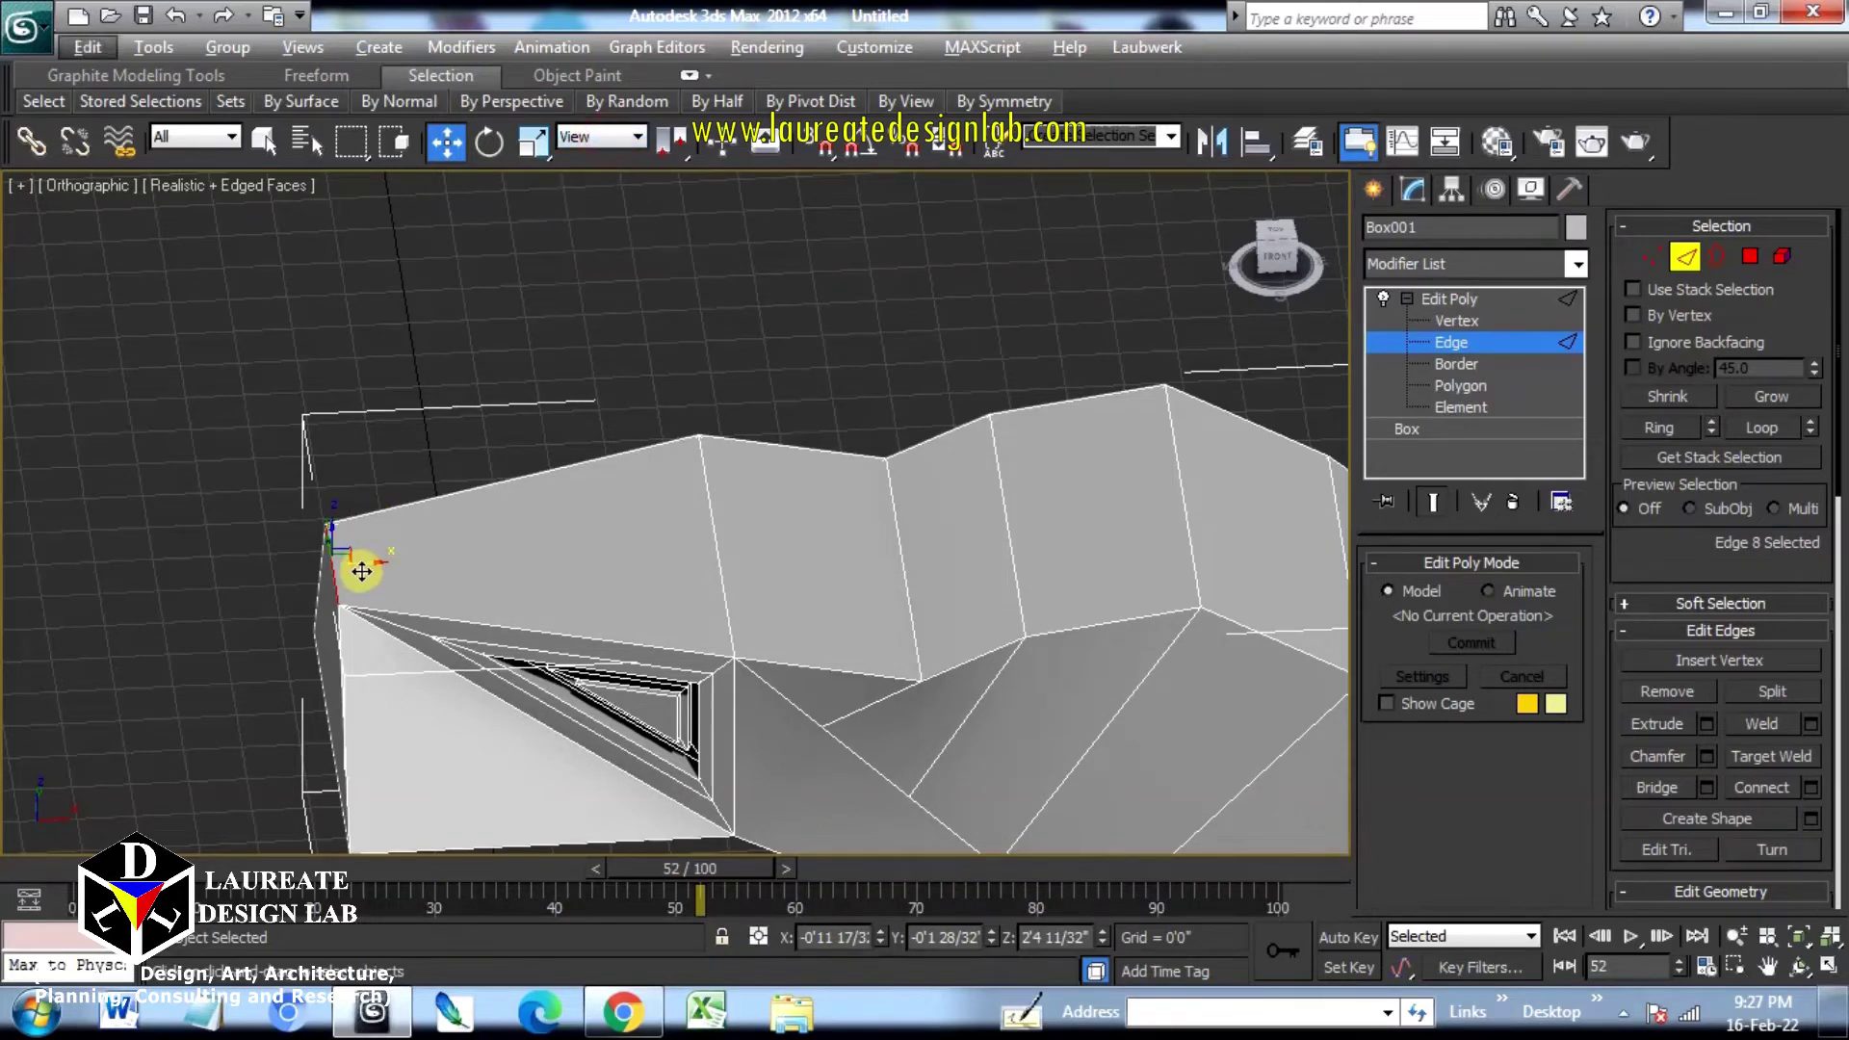
left_click_drag(367, 564, 306, 581)
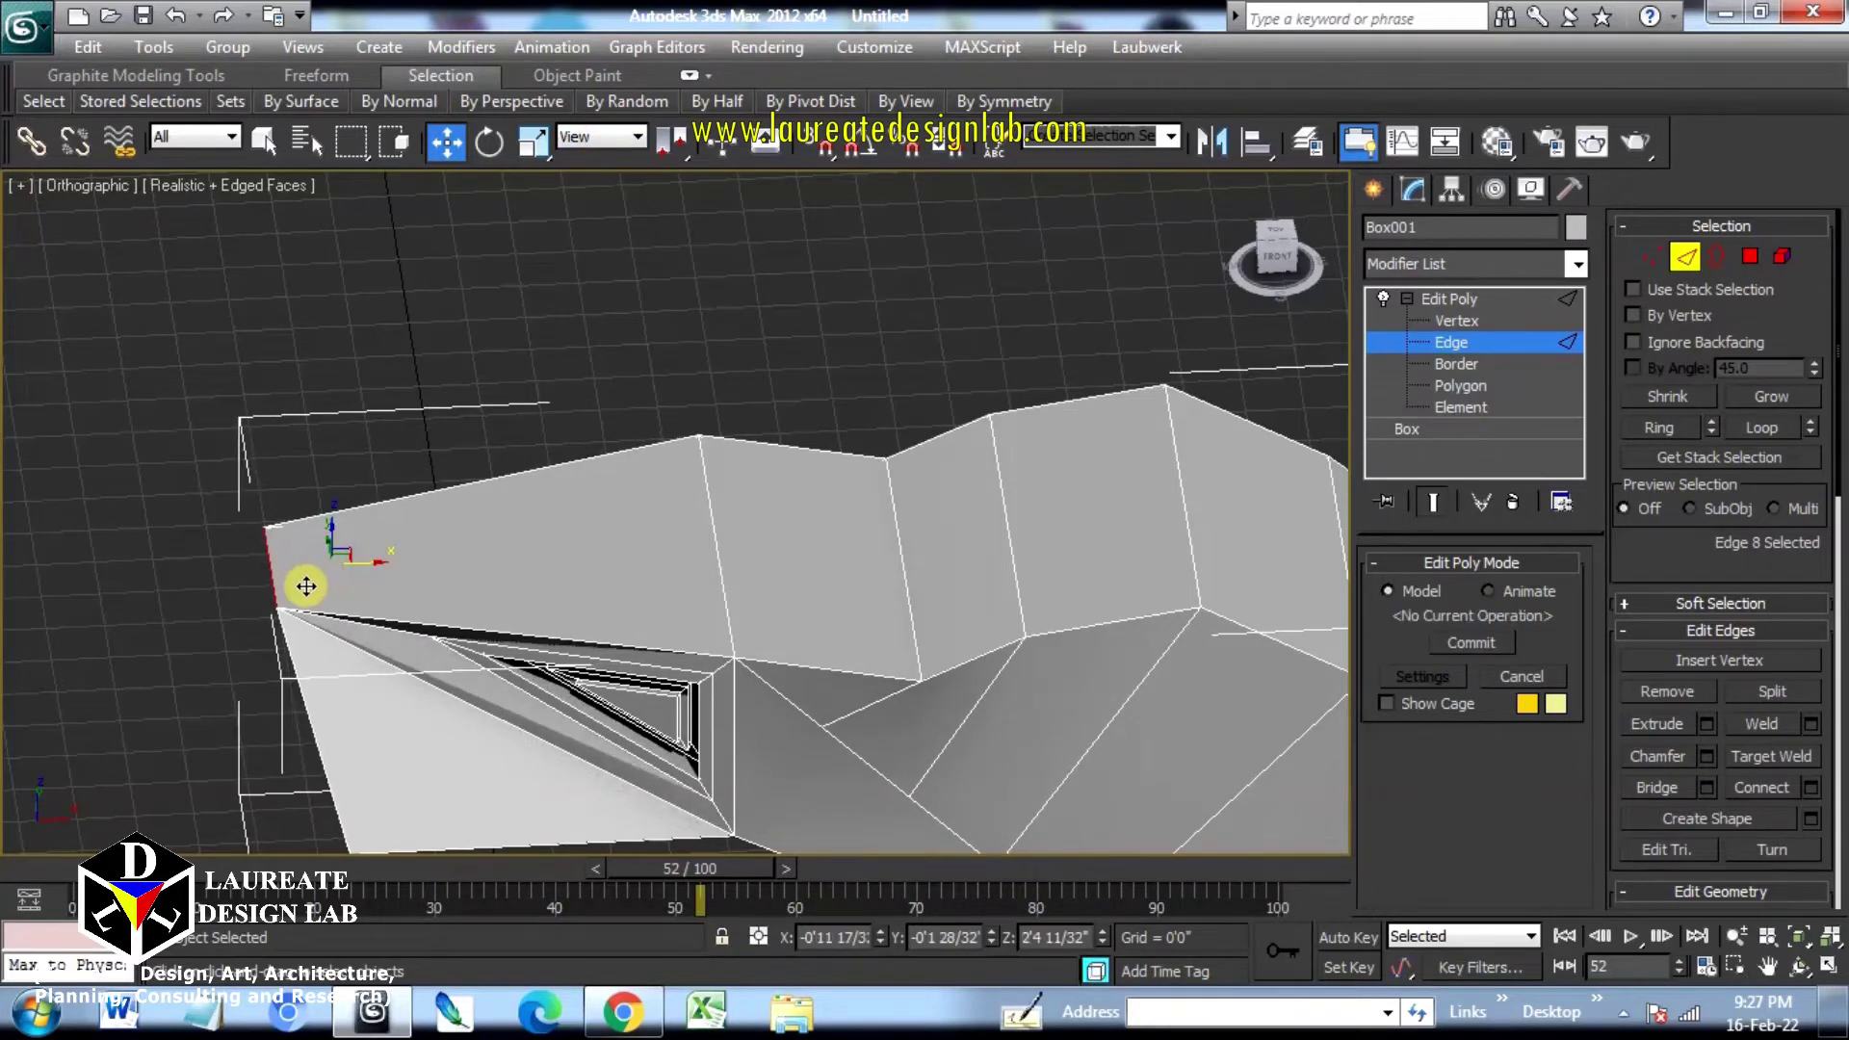
middle_click_drag(305, 582, 632, 536, "alt")
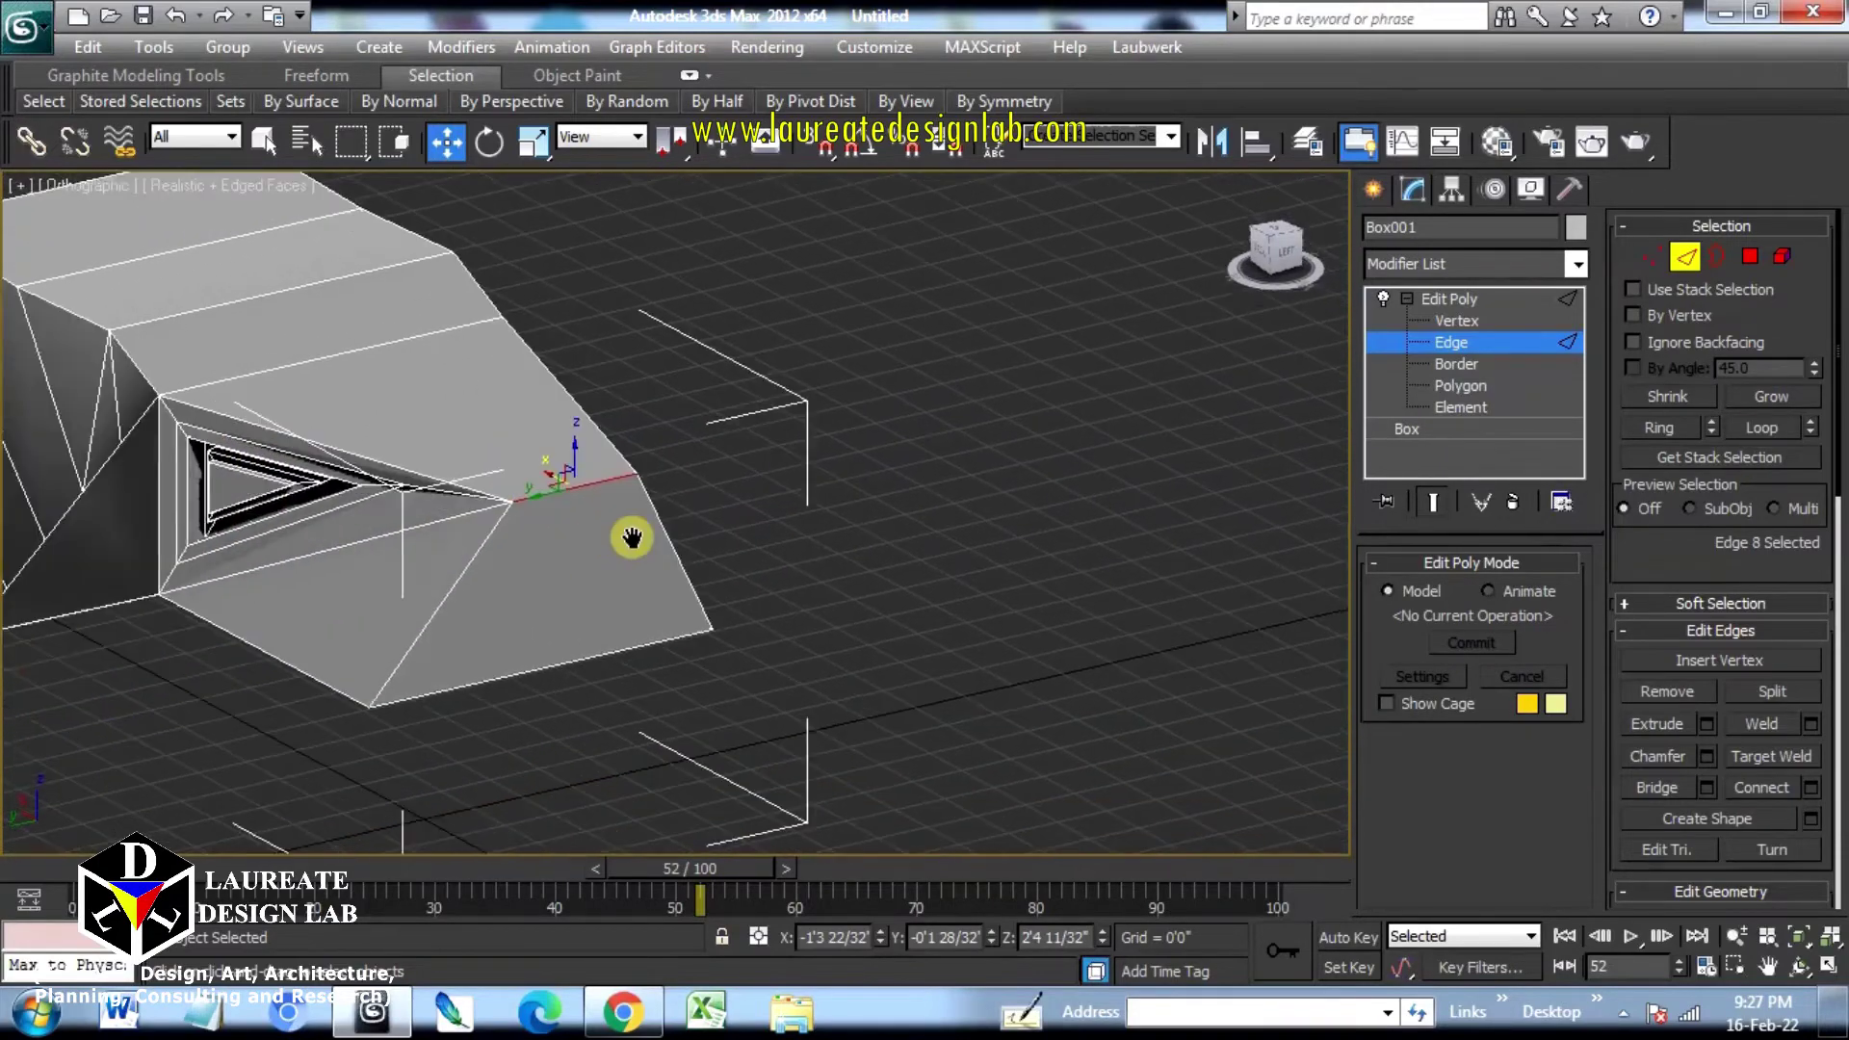
Step: Select the box's lower end edge and move it along X
left_click(567, 650)
left_click_drag(555, 642, 651, 617)
middle_click_drag(651, 618, 414, 585, "alt")
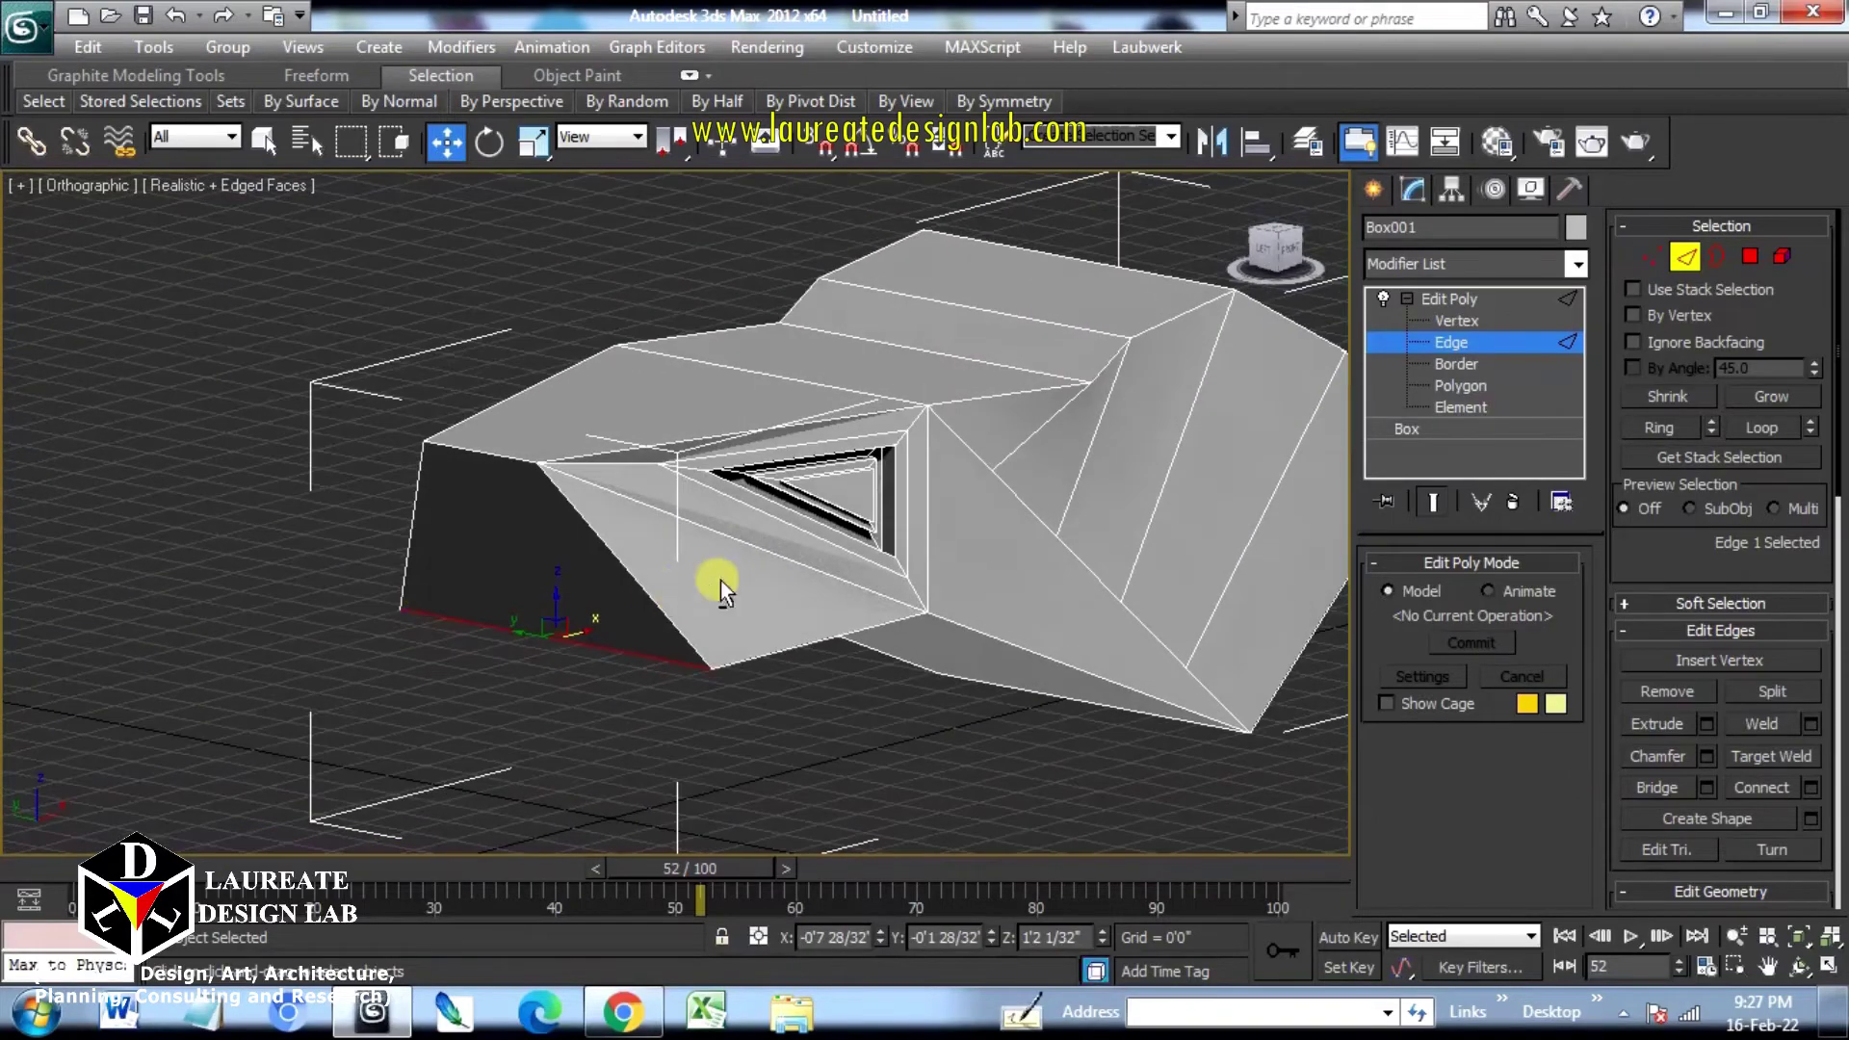
middle_click_drag(718, 586, 567, 582)
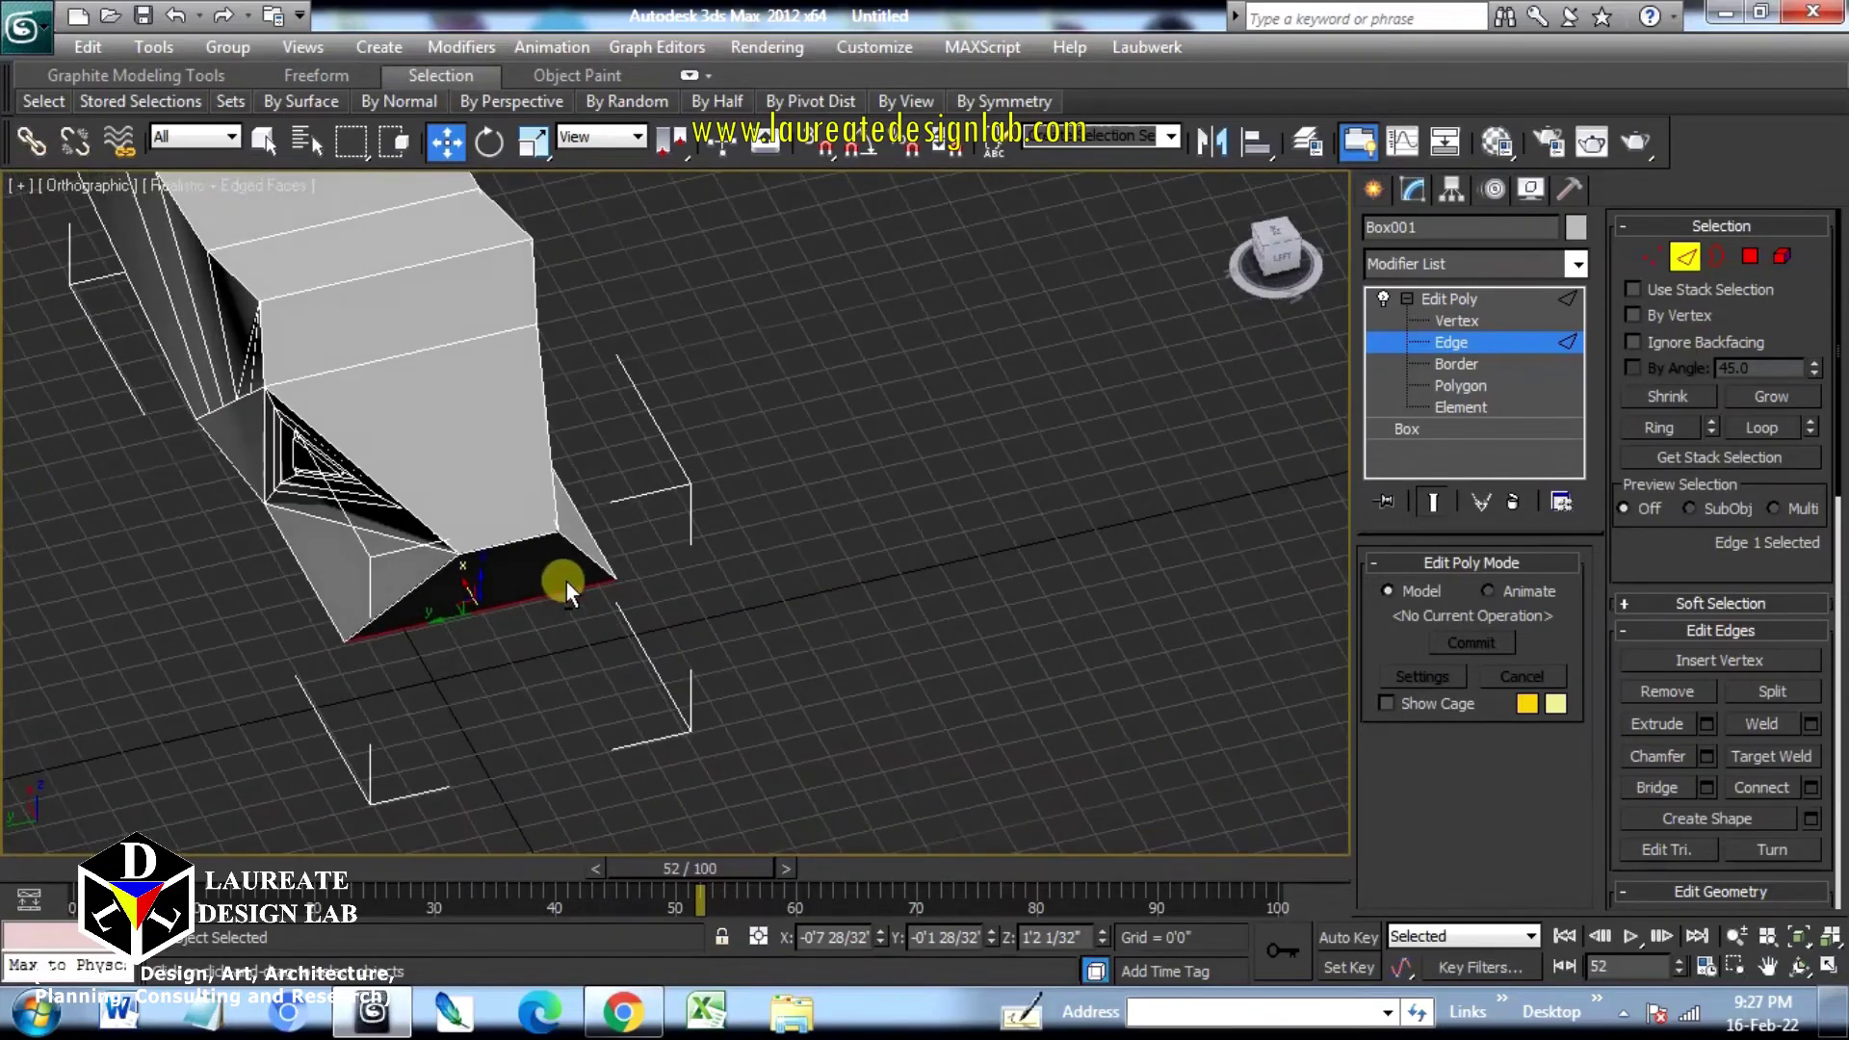
Step: Connect the front and back edges of the sloping top end panel with 2 segments
double_click(456, 348)
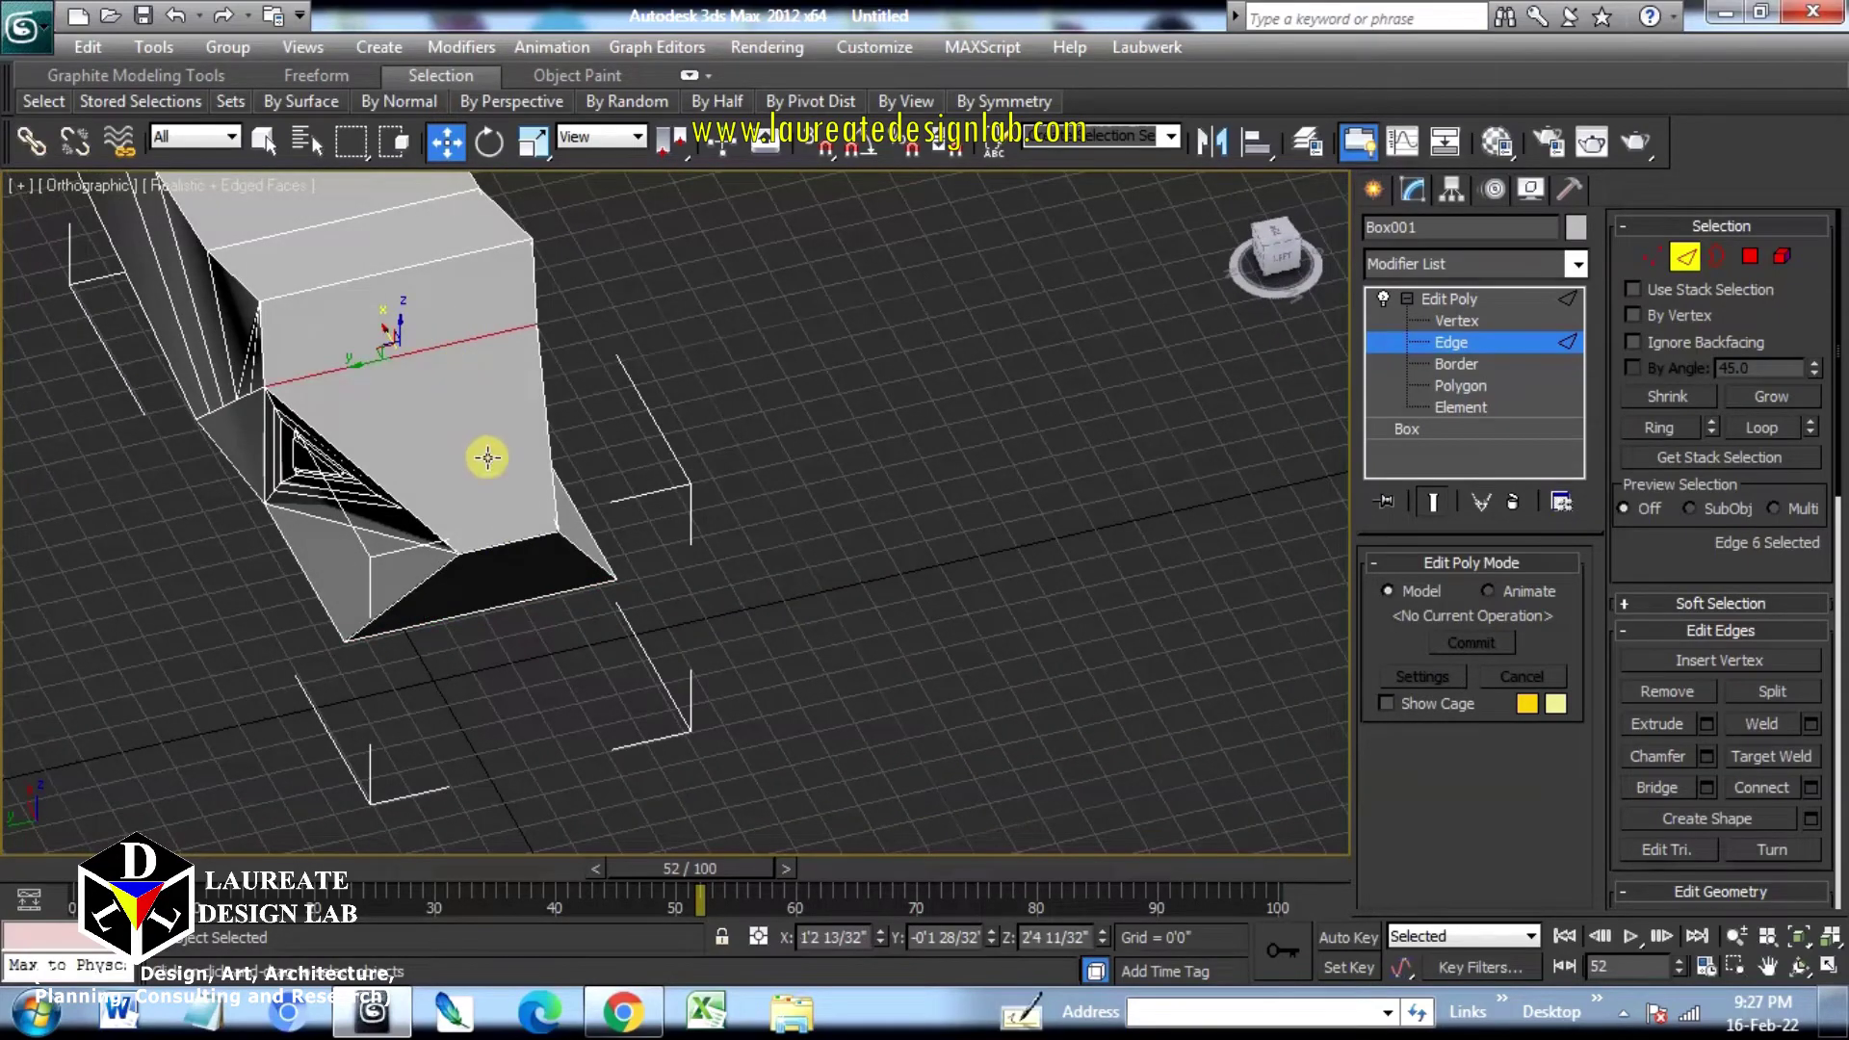
double_click(501, 544)
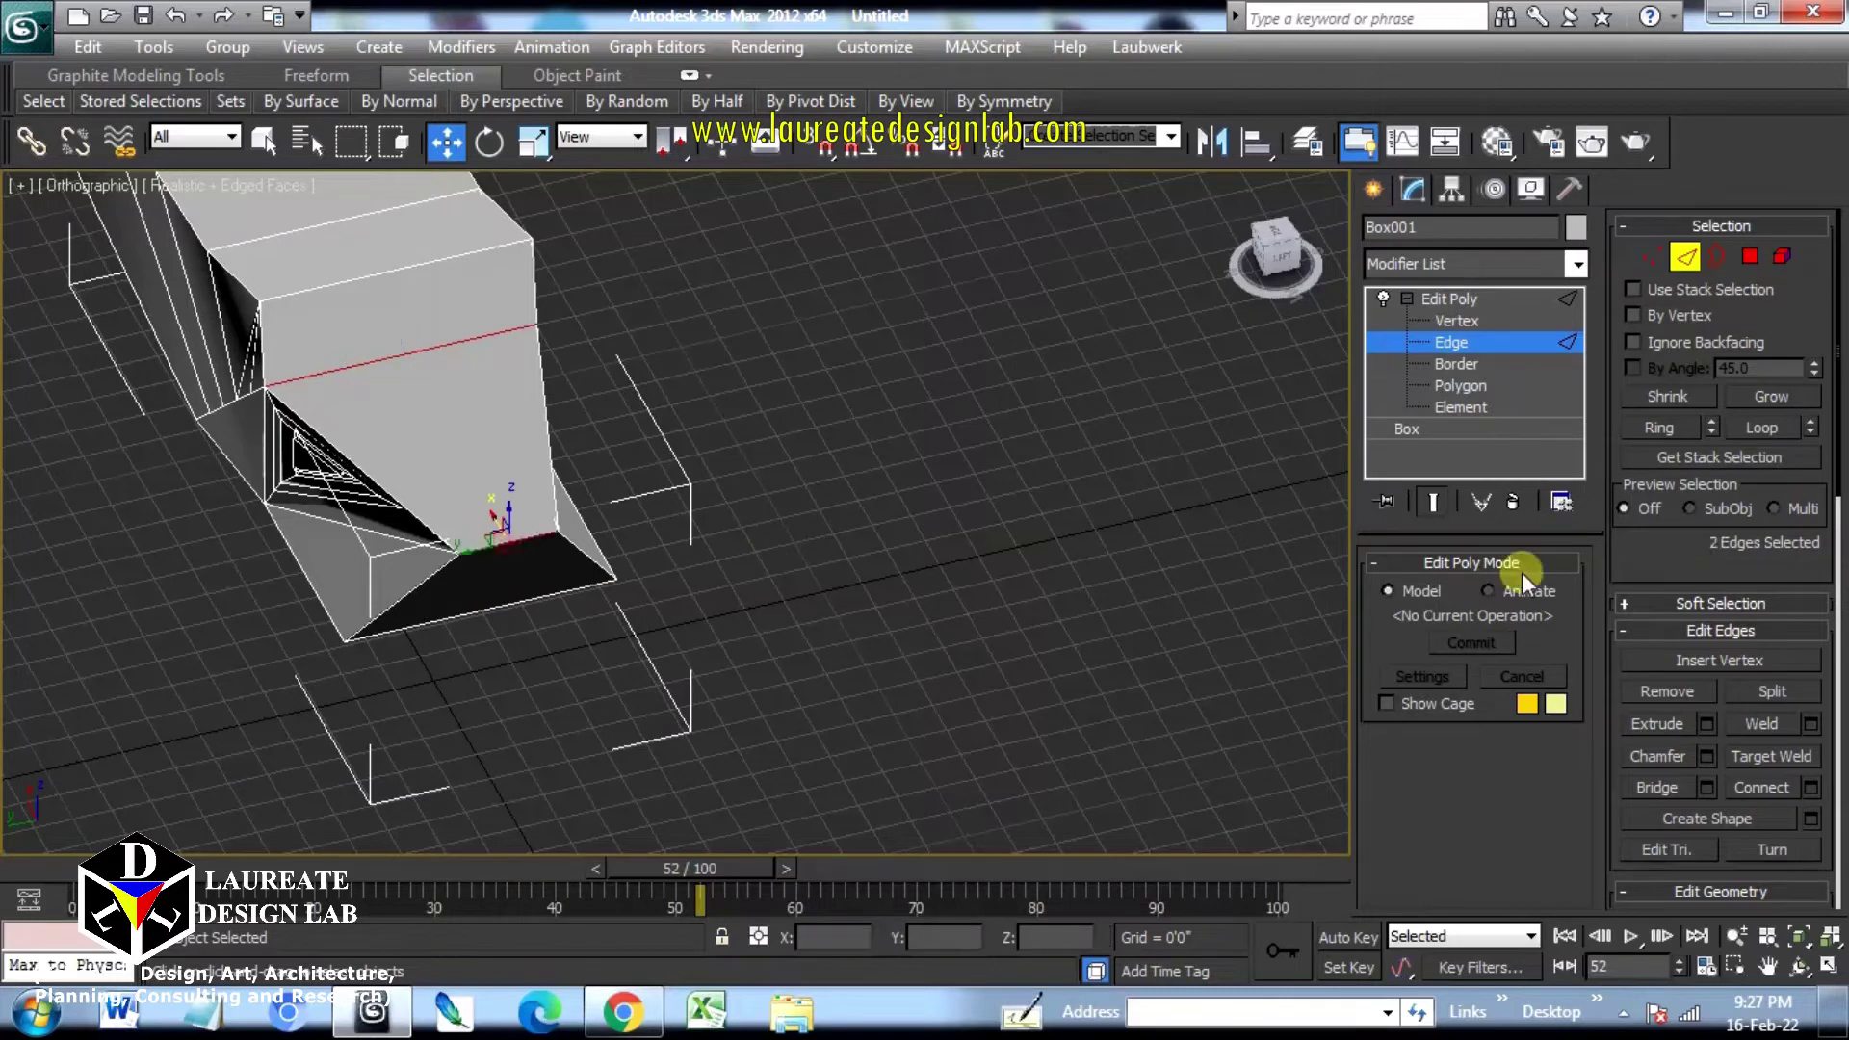
left_click(1782, 788)
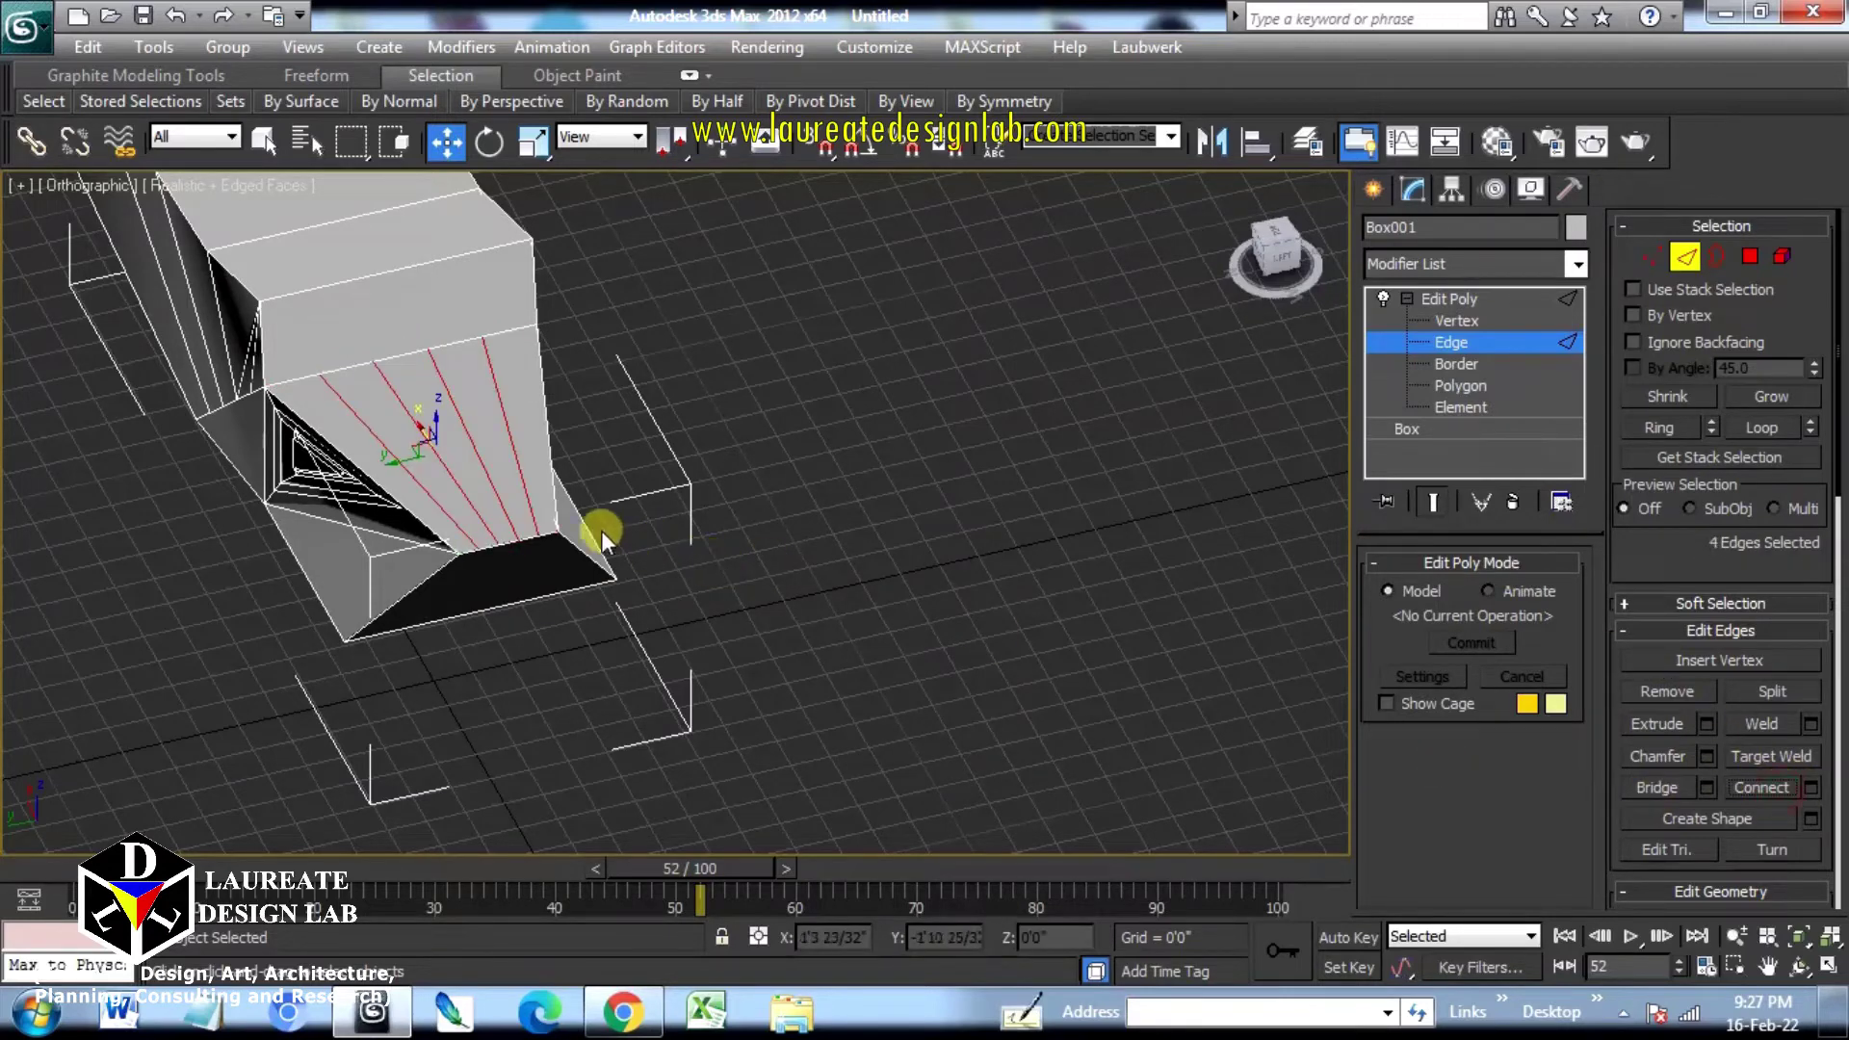
left_click(173, 23)
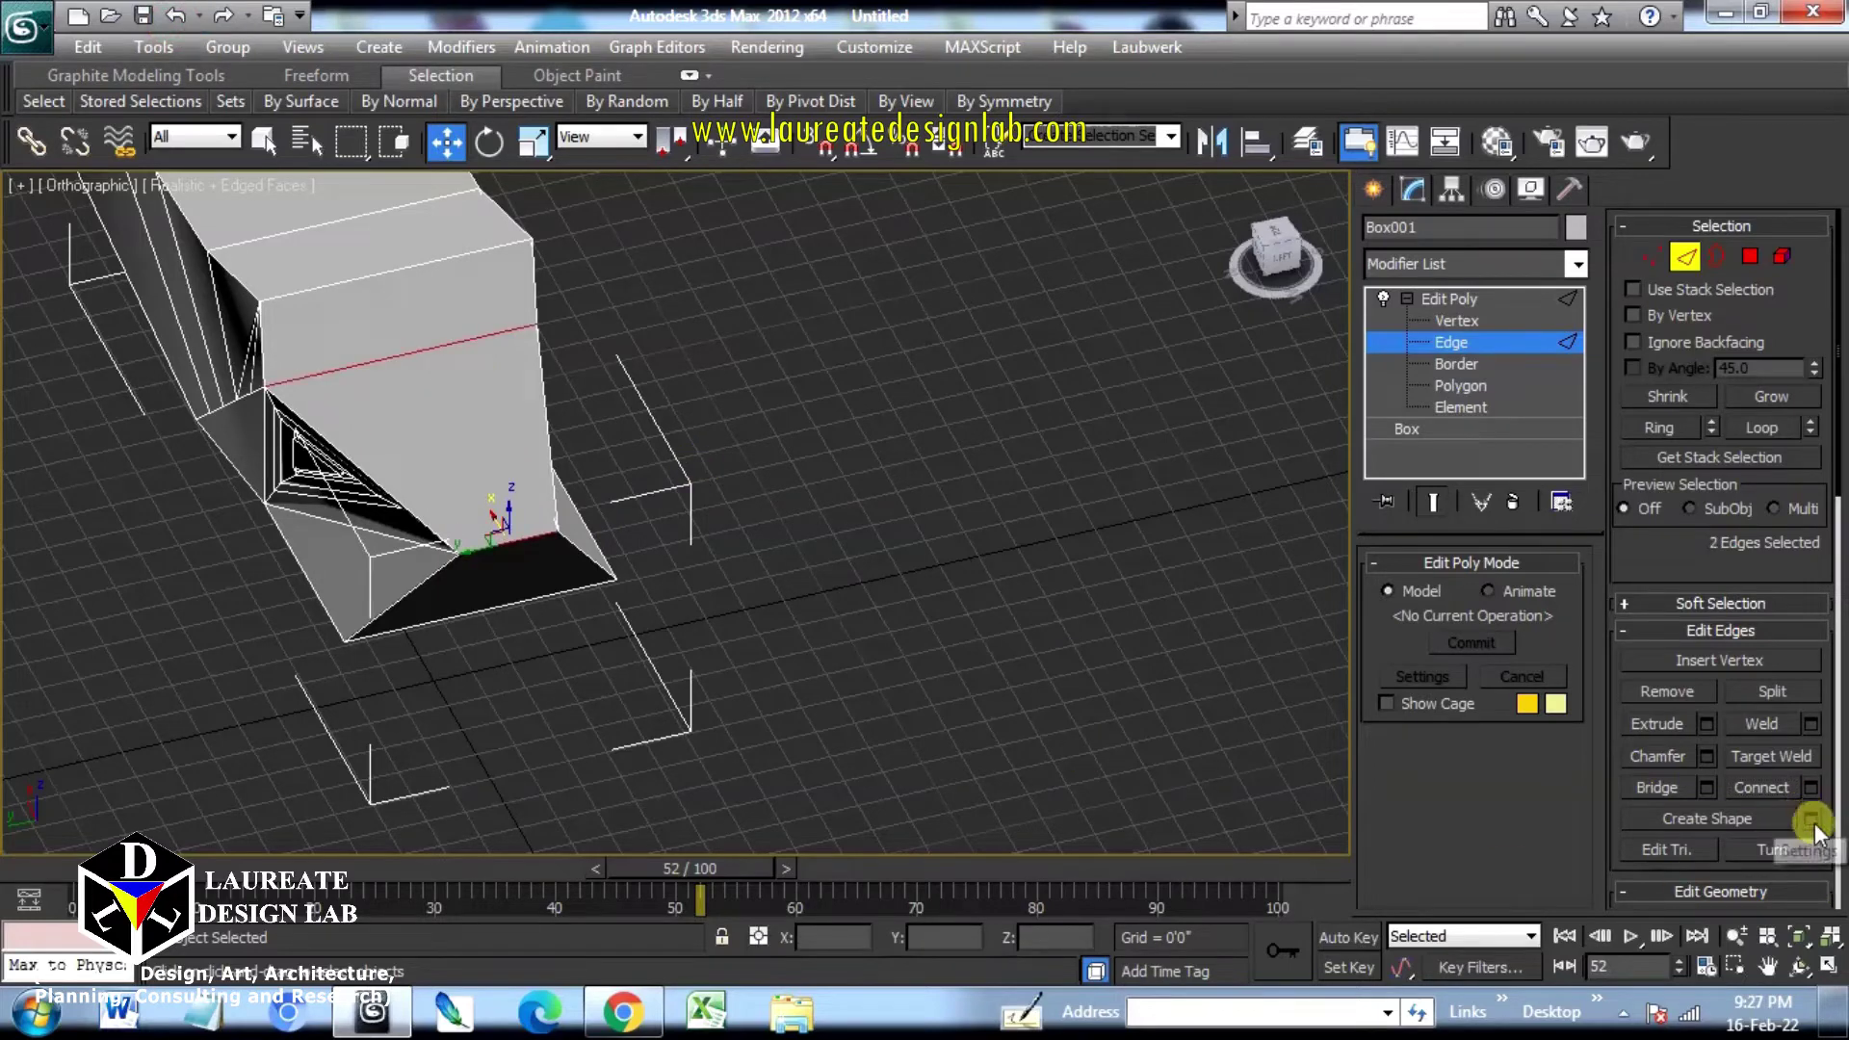
left_click(1811, 788)
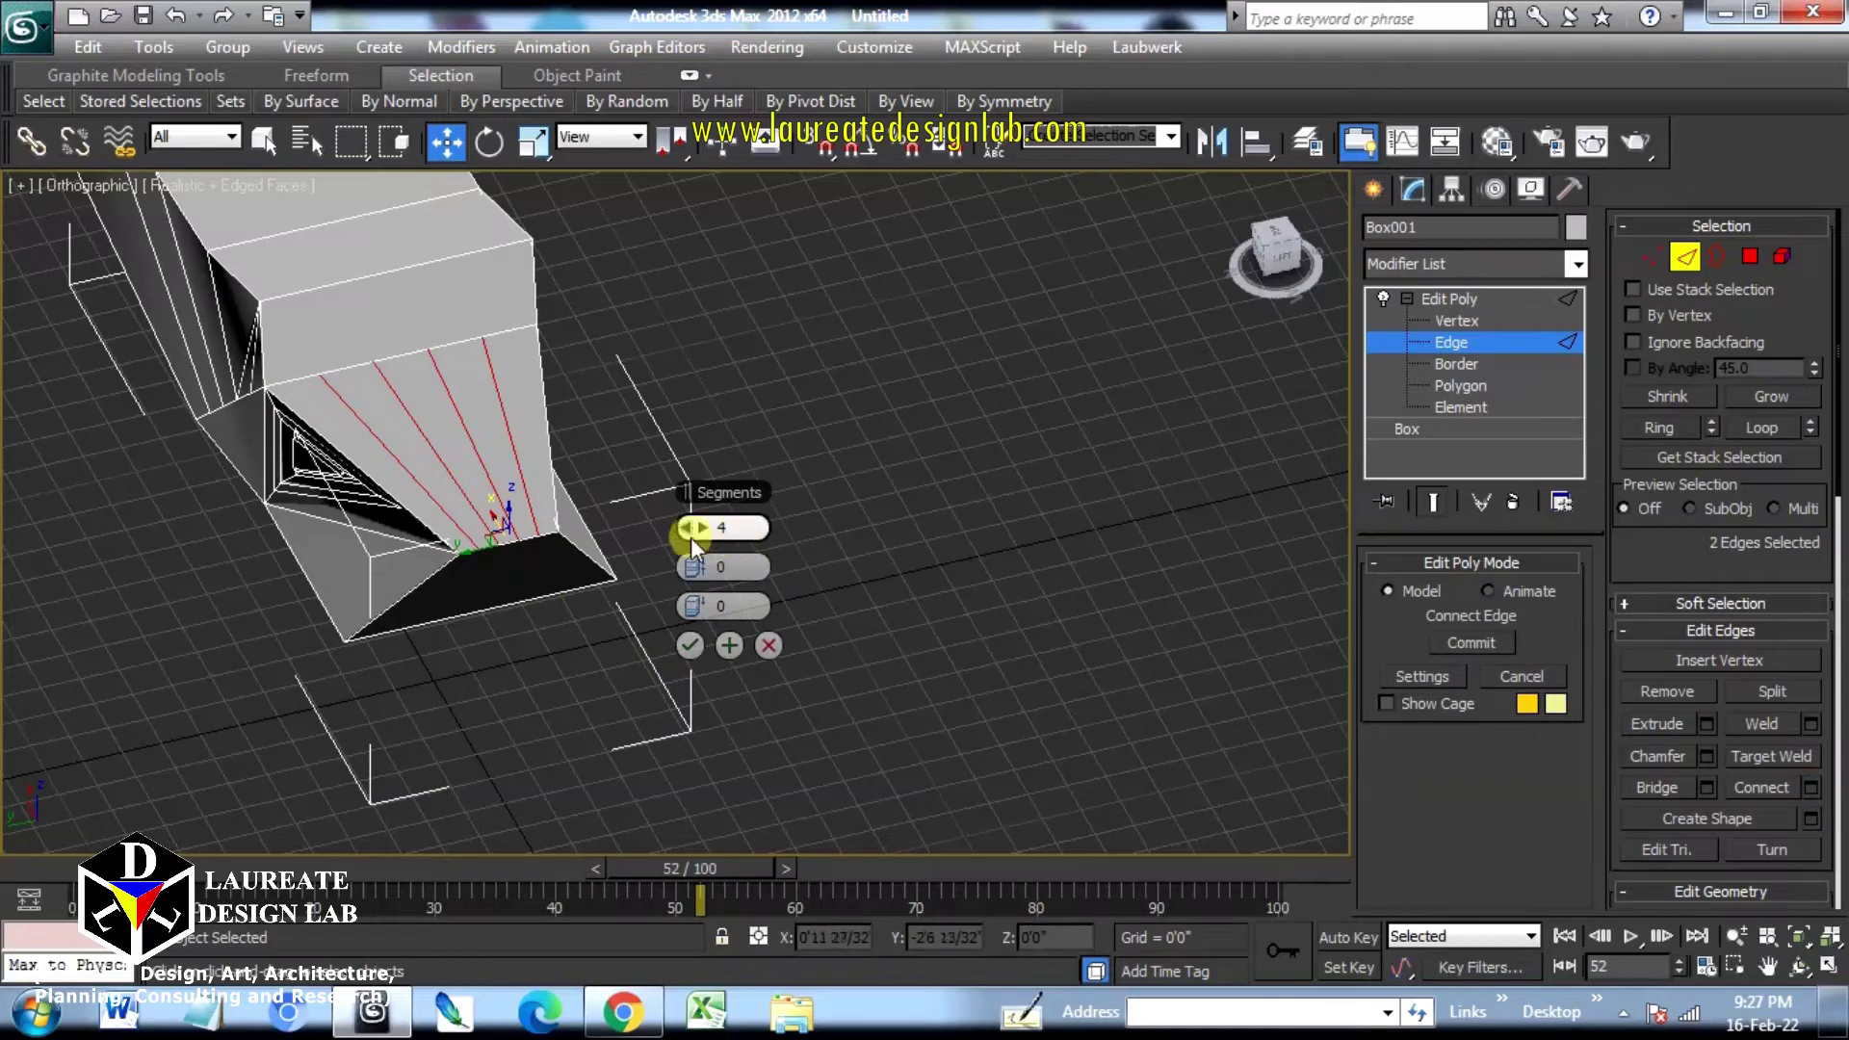
left_click_drag(690, 527, 690, 528)
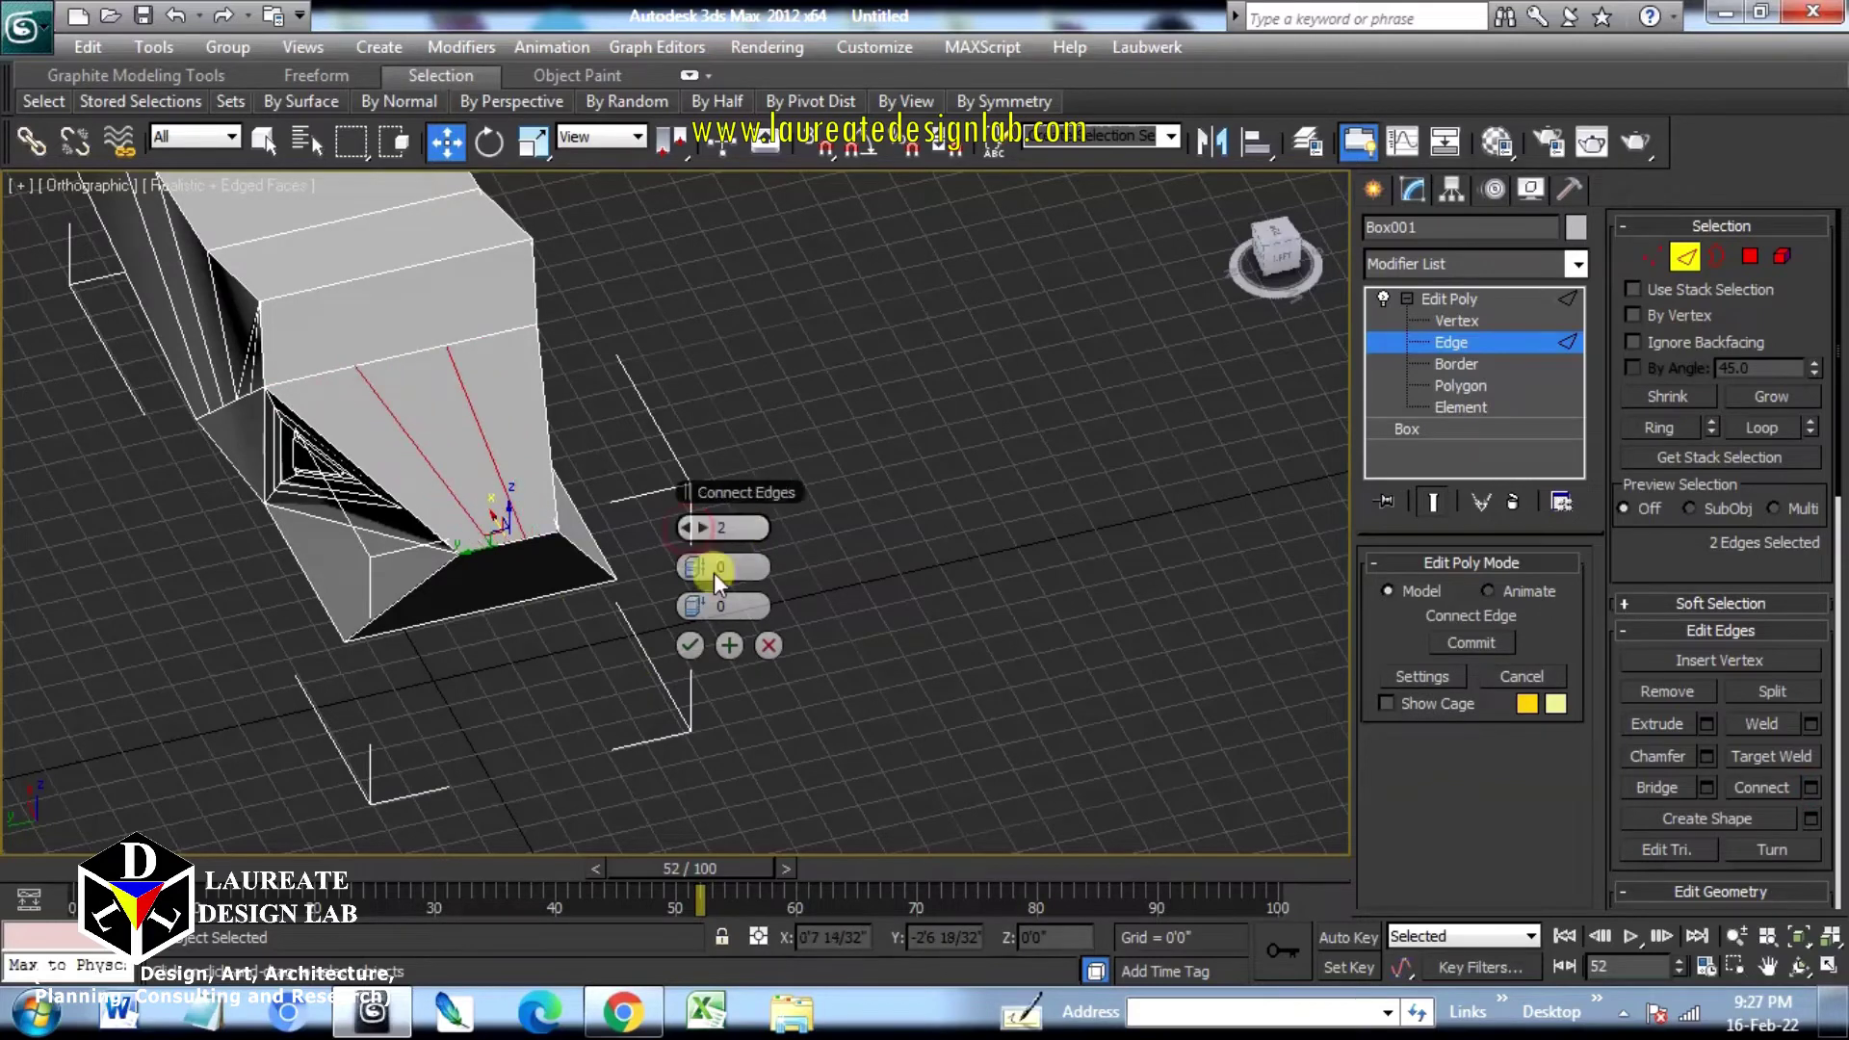
left_click(690, 645)
Step: Raise the two new connecting edges about 1 12/32 inches along Z to arch the end panel
middle_click_drag(707, 595, 749, 656, "alt")
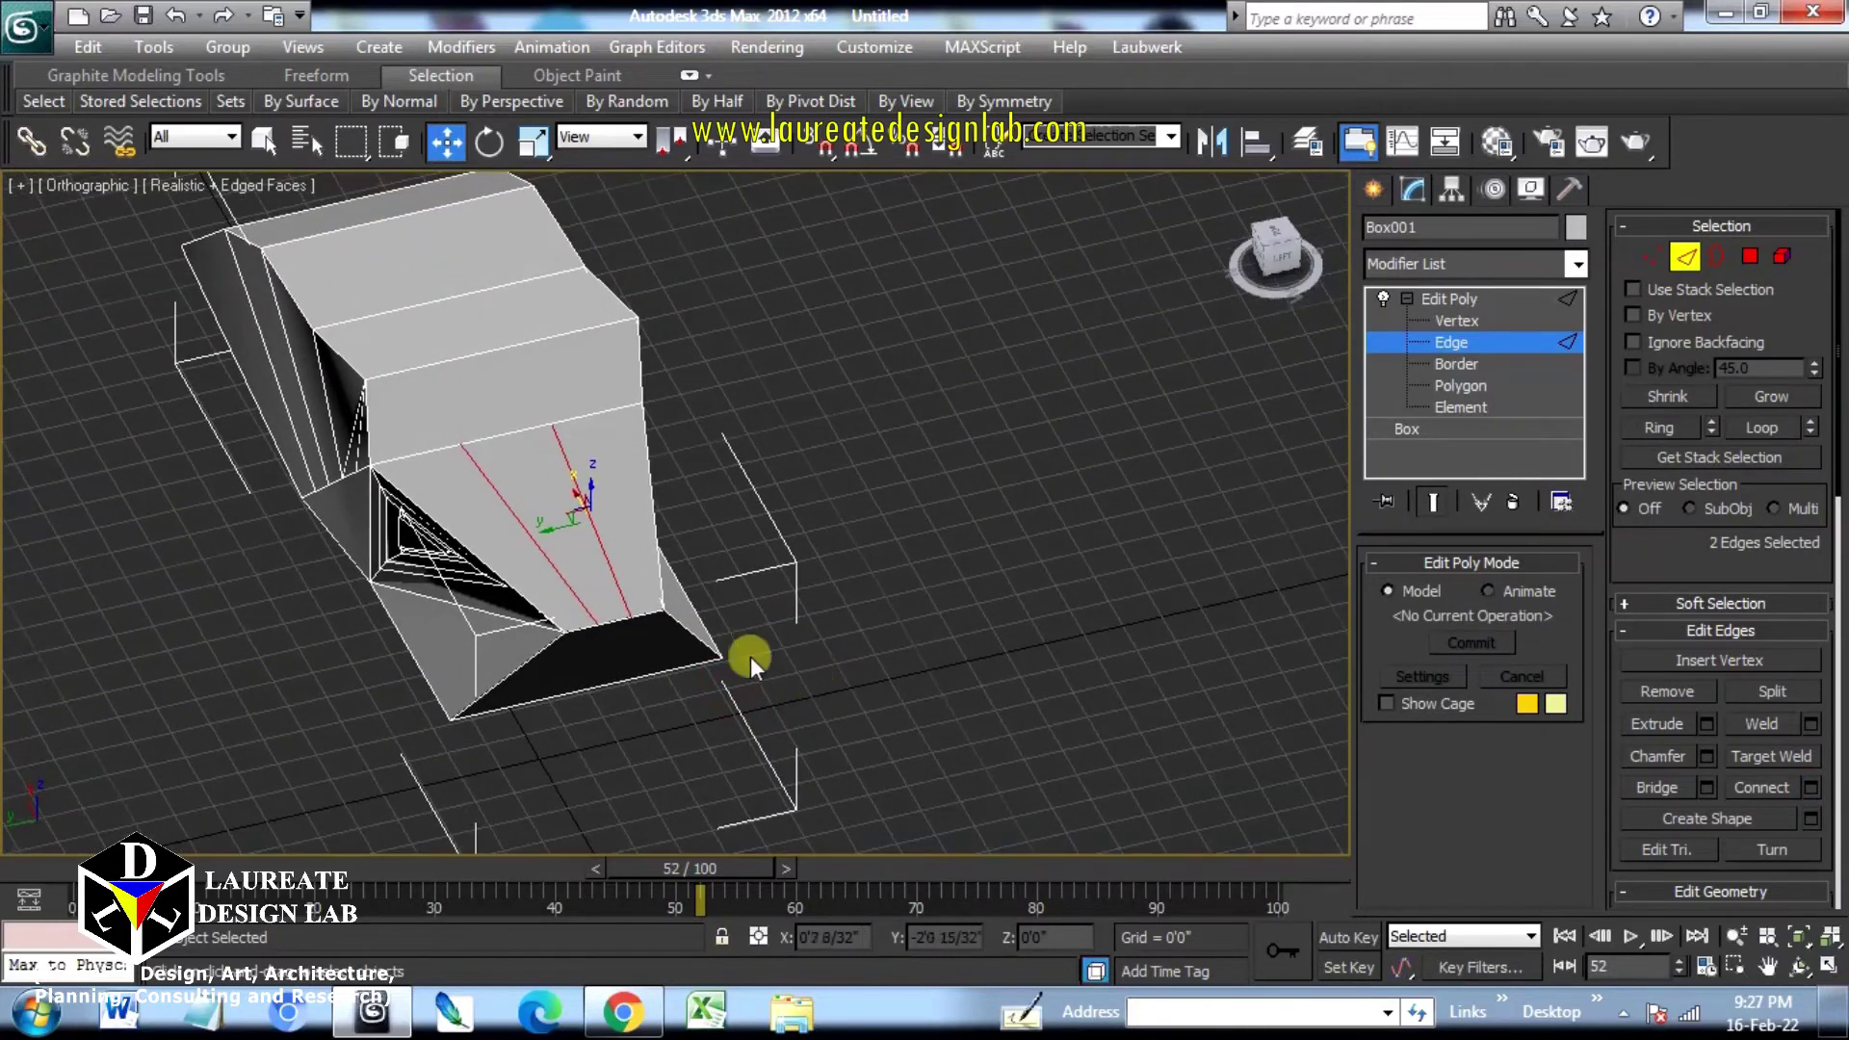
middle_click_drag(635, 697, 582, 540, "alt")
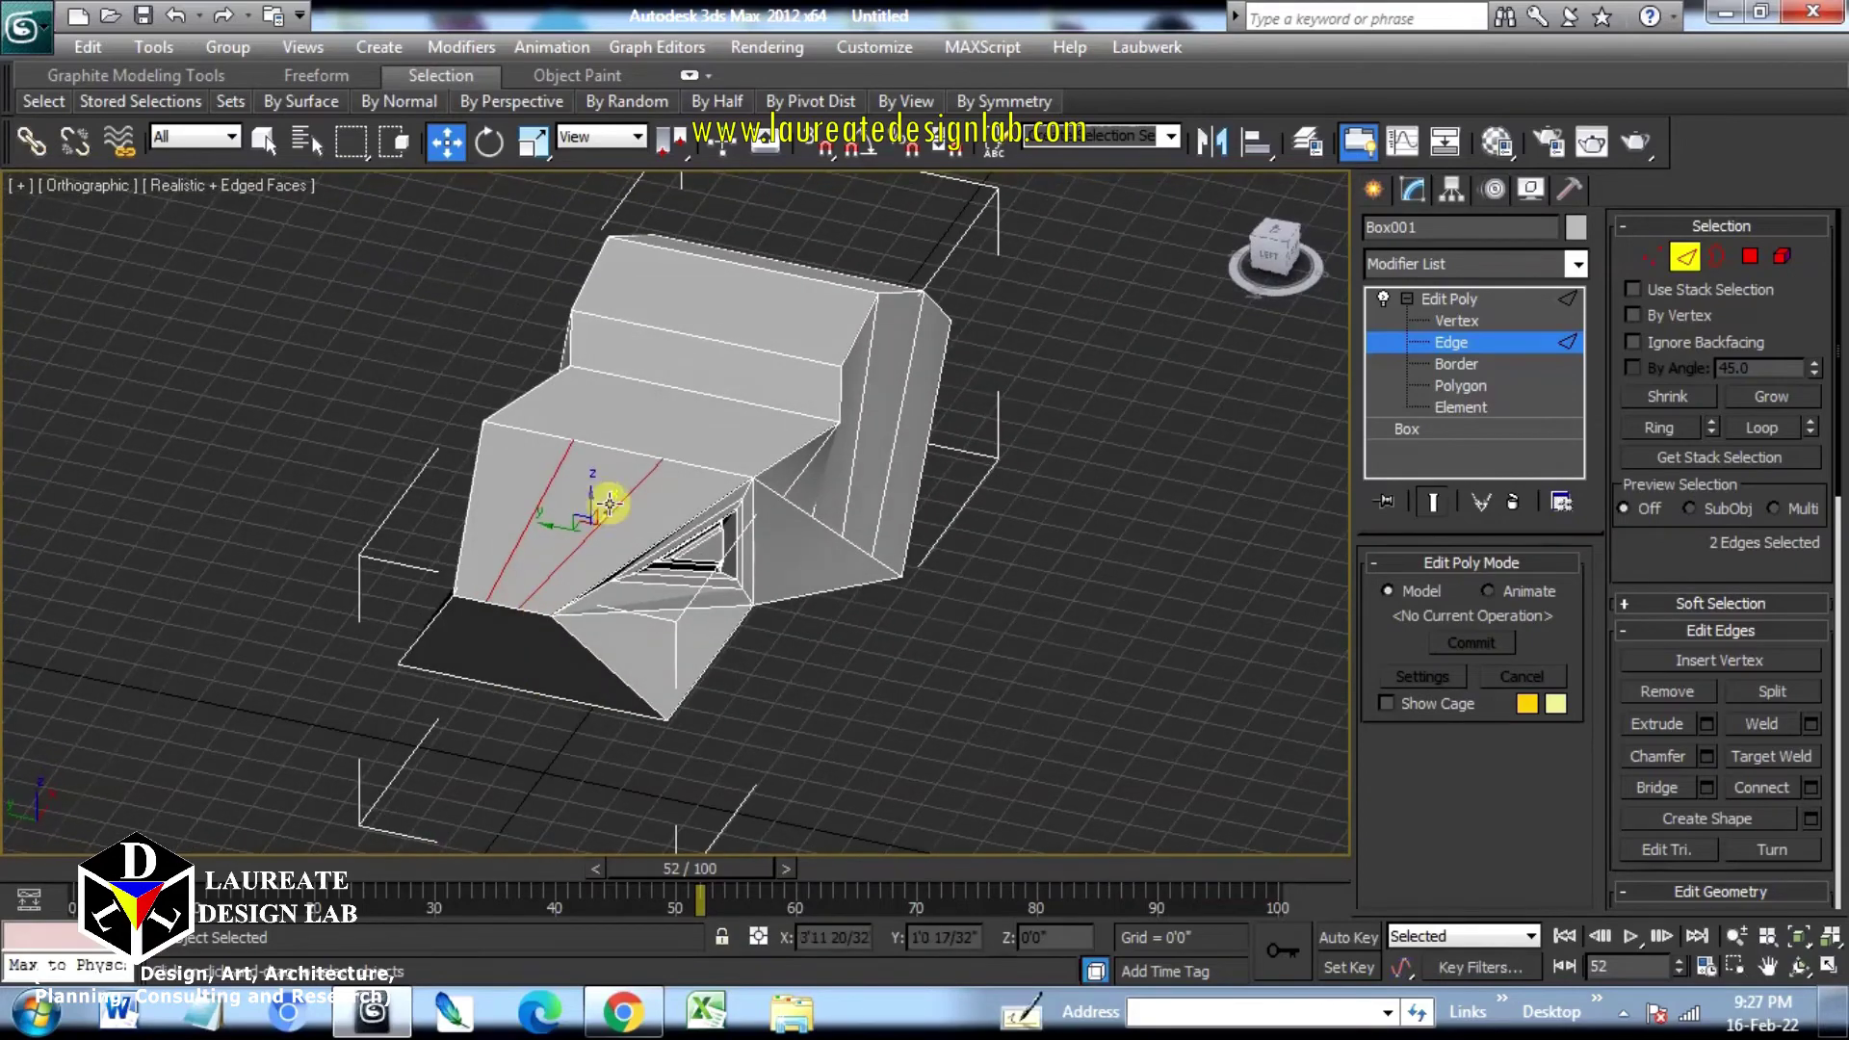
scroll(586, 548, "up", 3)
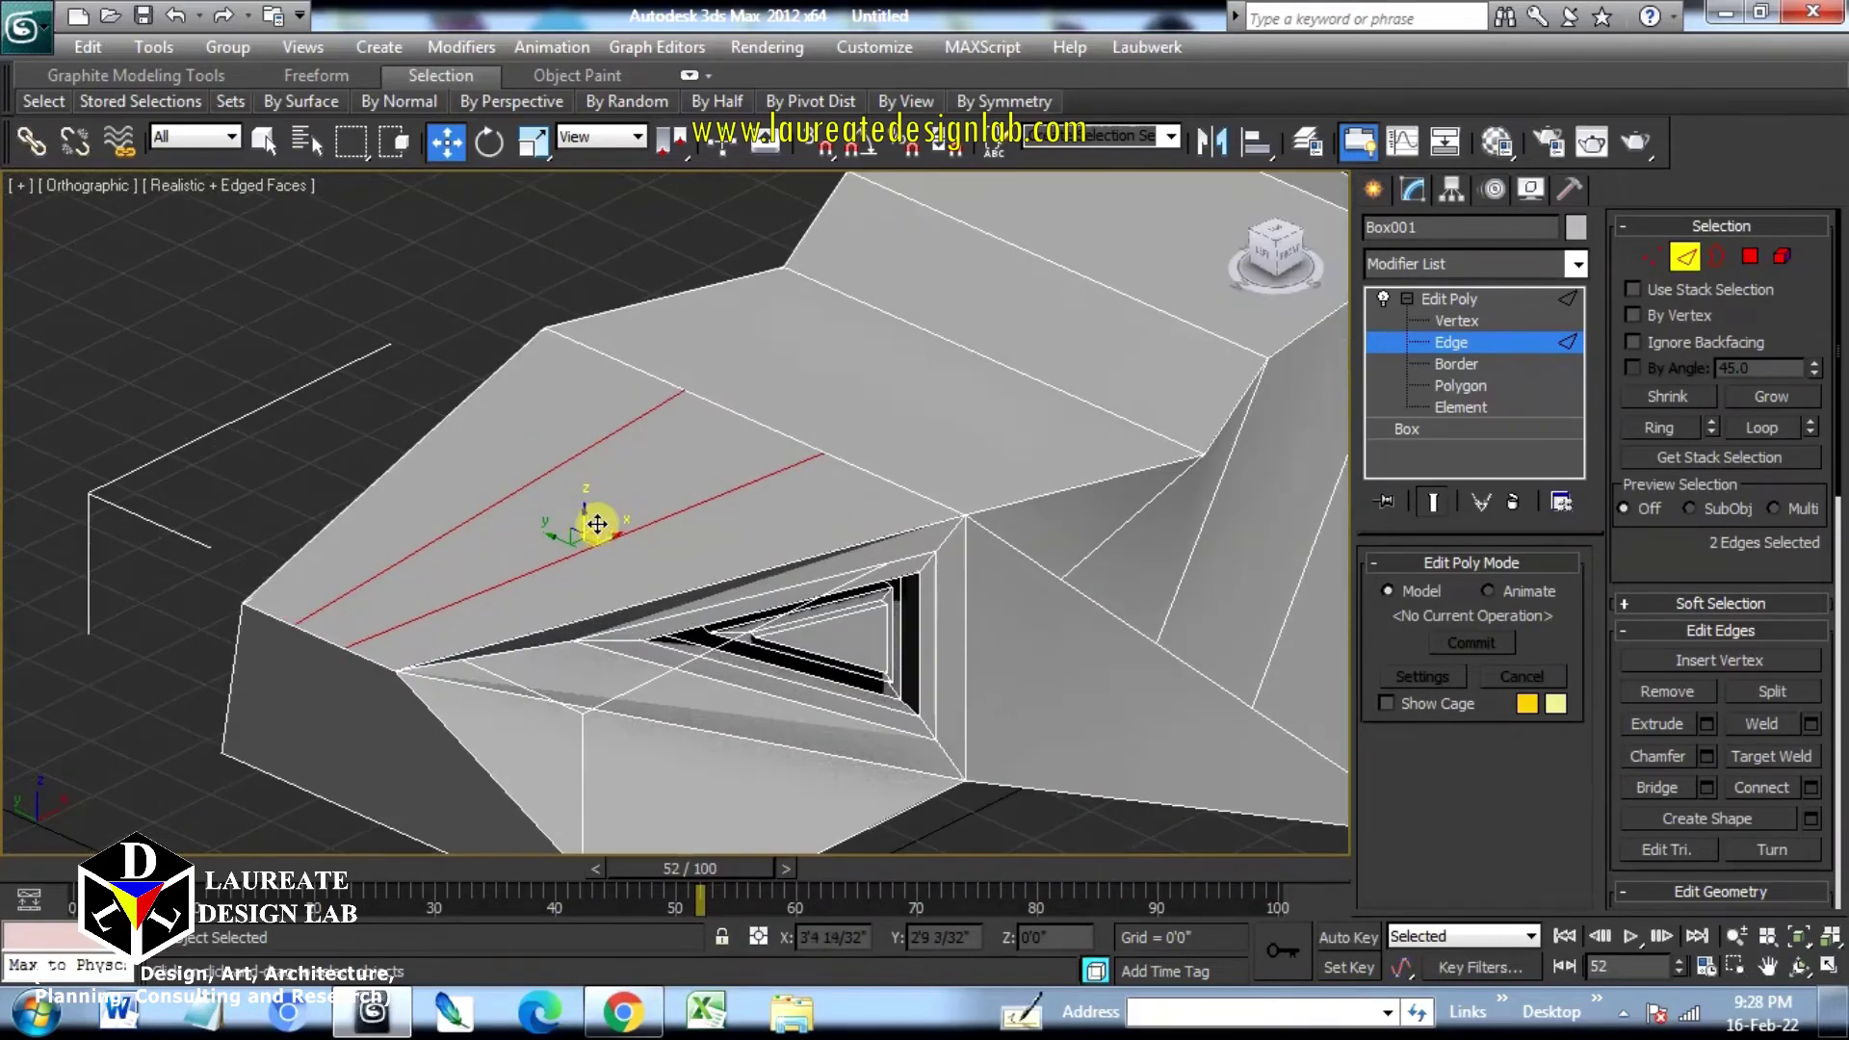
scroll(592, 525, "up", 1)
left_click_drag(585, 512, 585, 489)
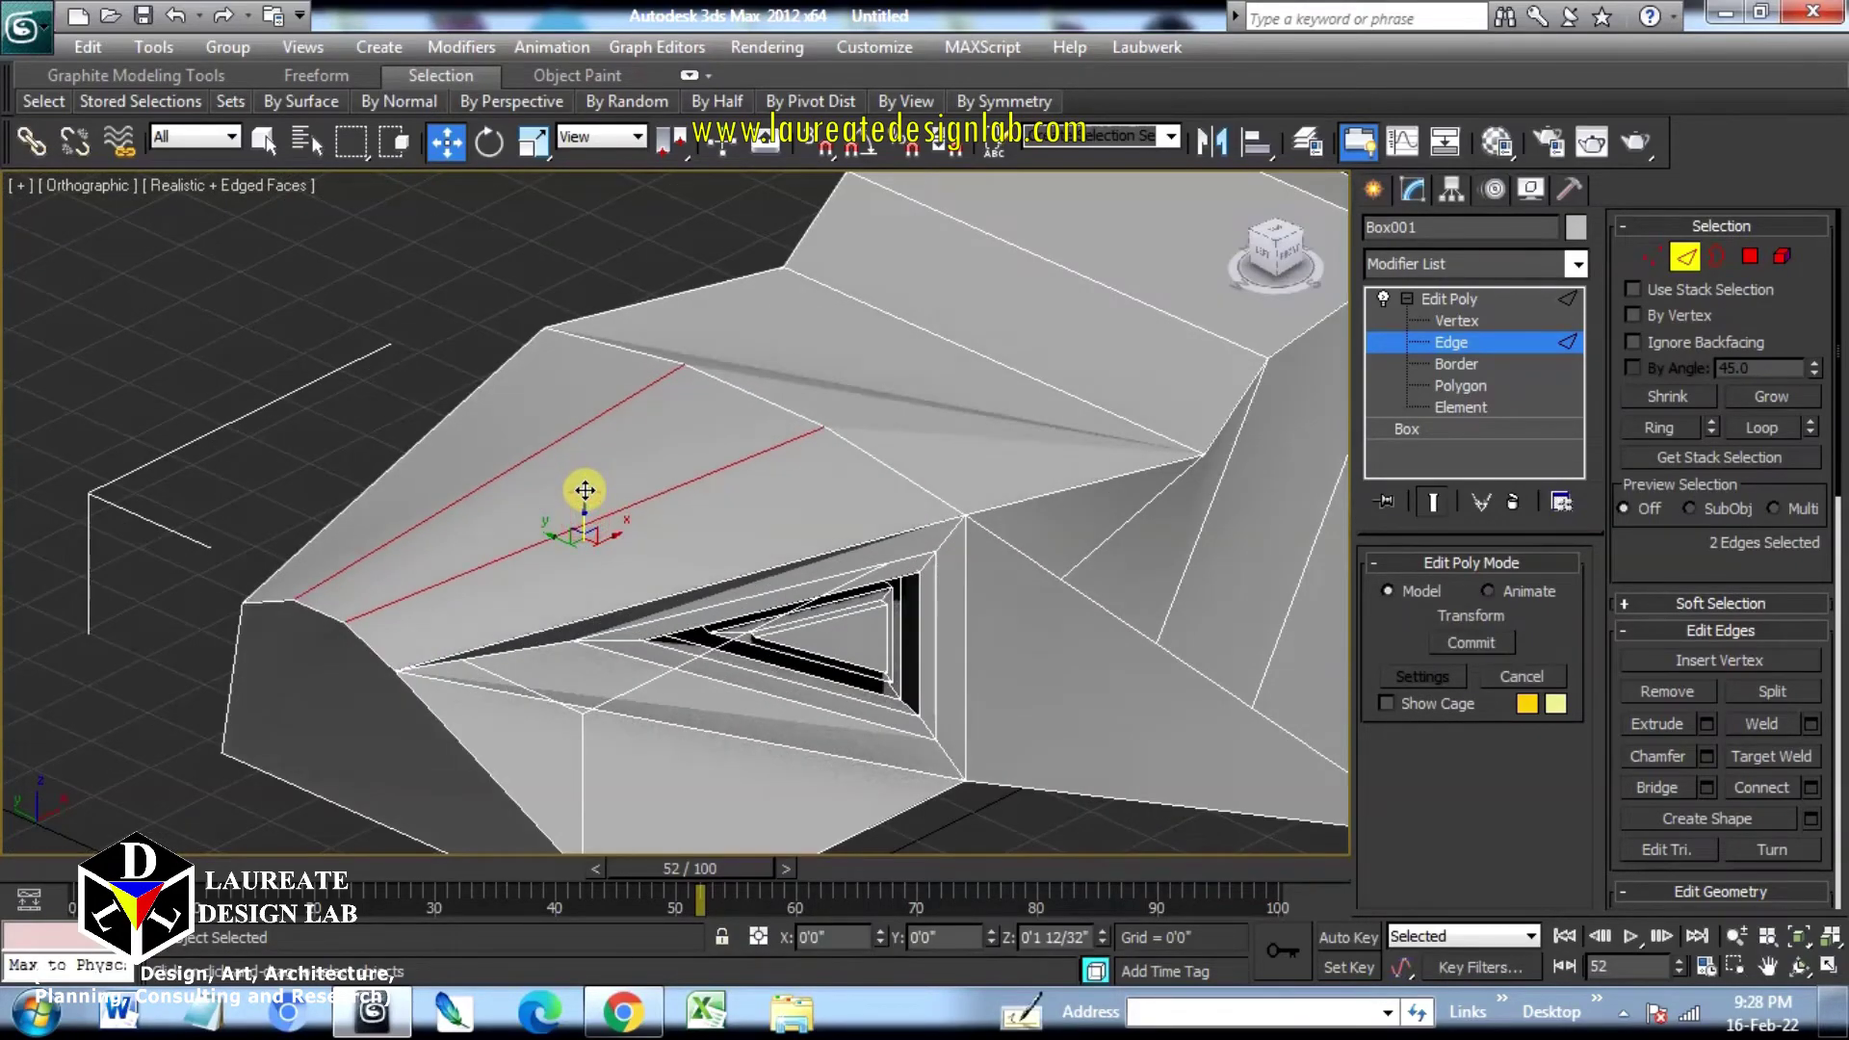
Step: At vertex level, connect the end vertex of each raised edge to the corner vertex above the triangular opening on its side
middle_click_drag(524, 611, 541, 620)
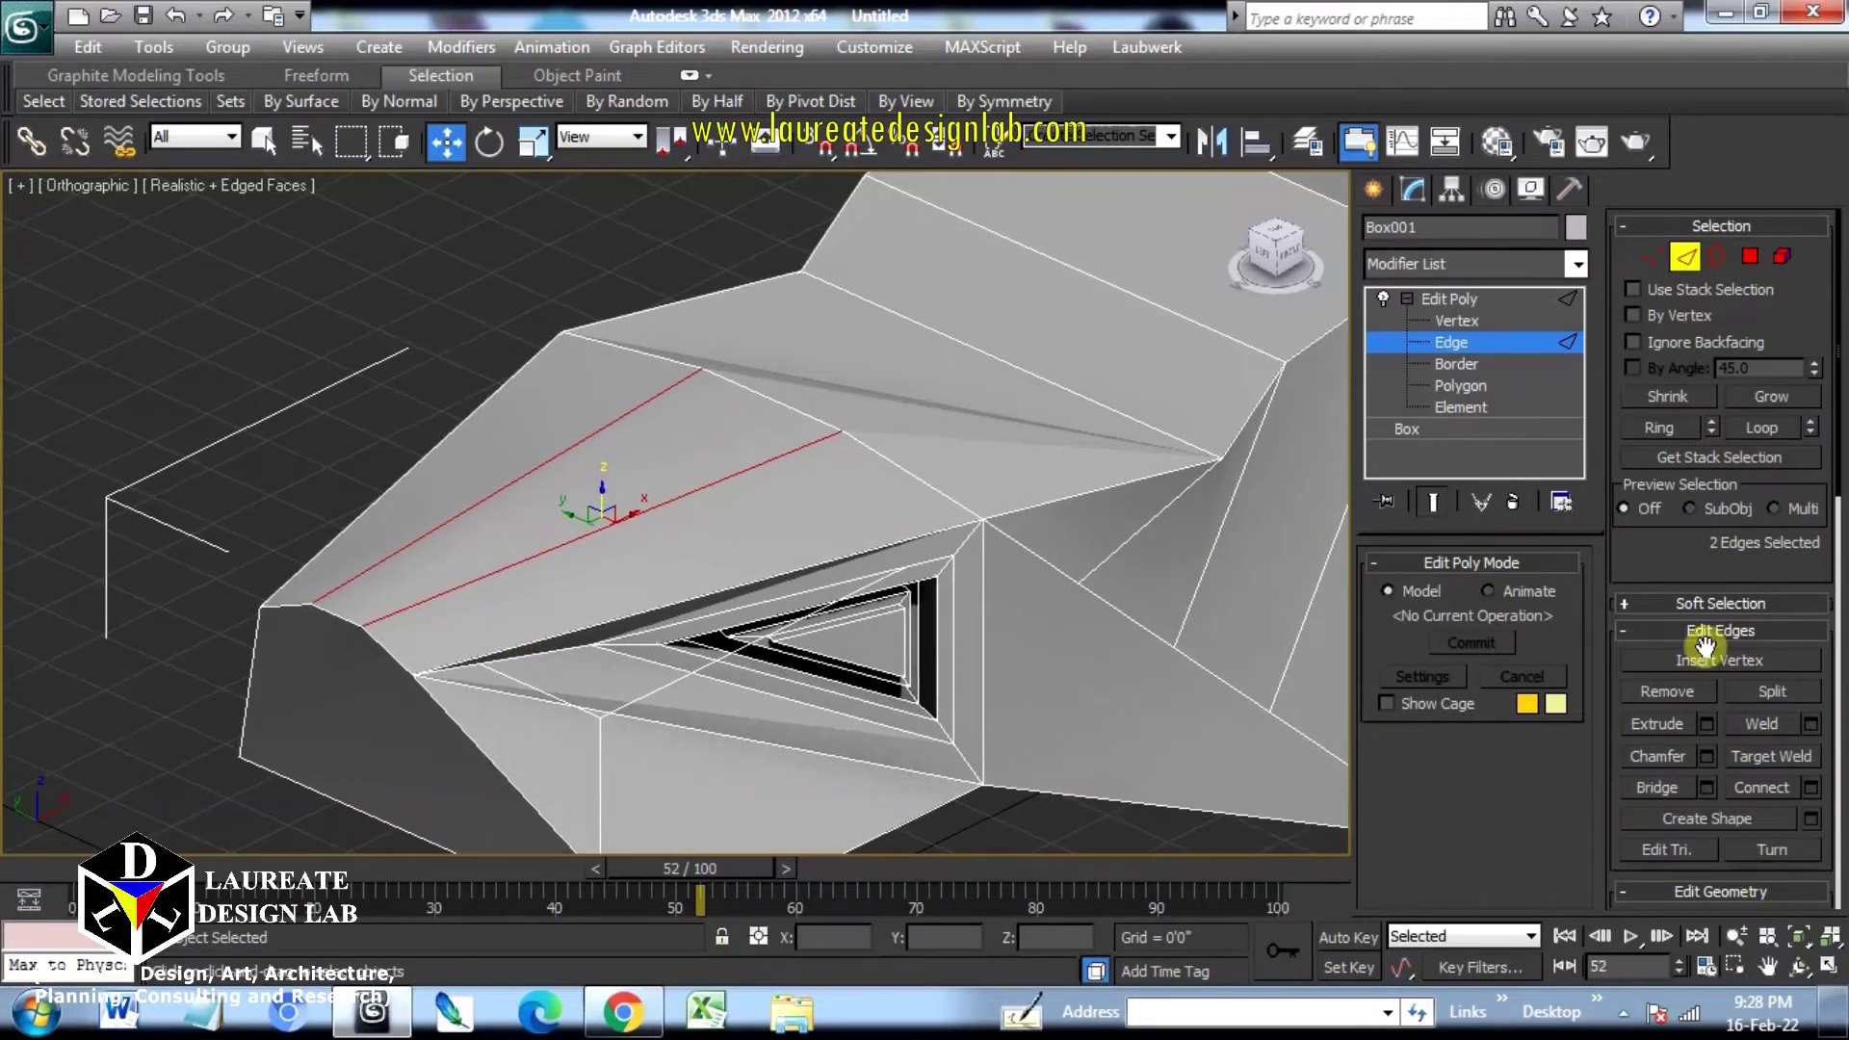
left_click(1525, 320)
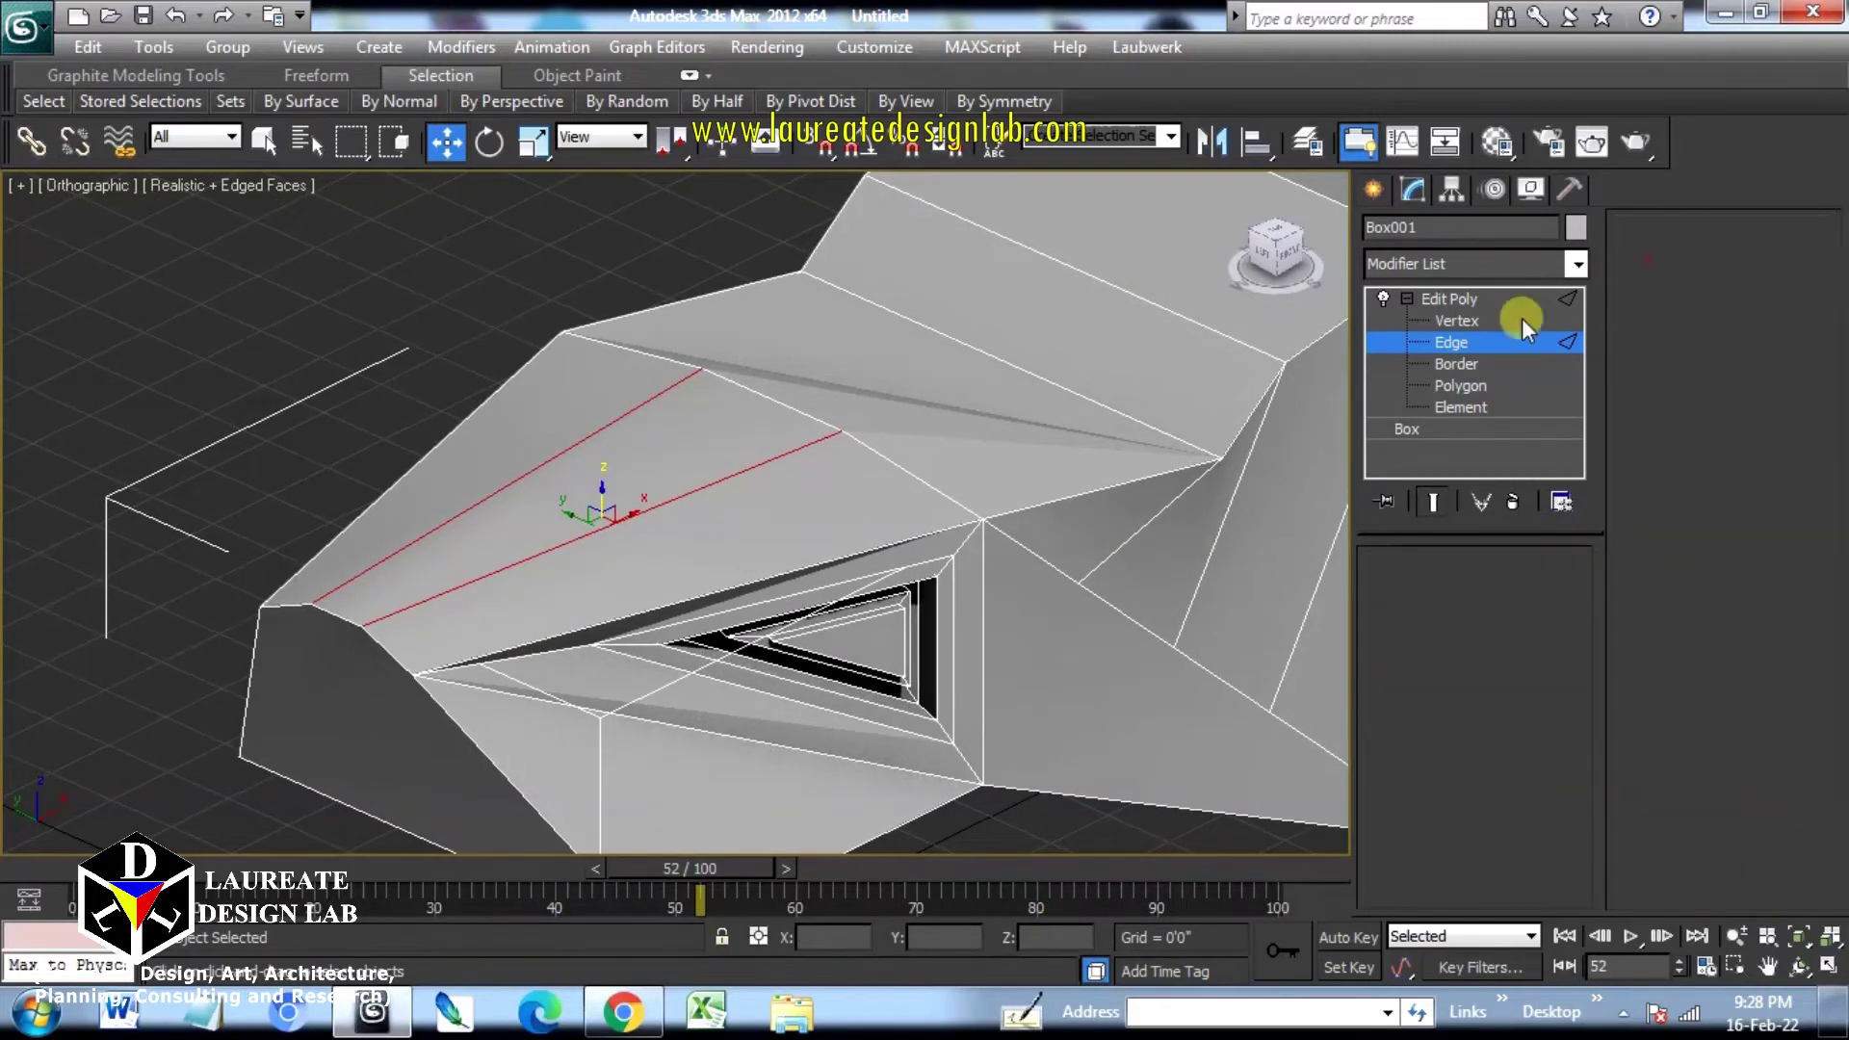
left_click(359, 622, "ctrl")
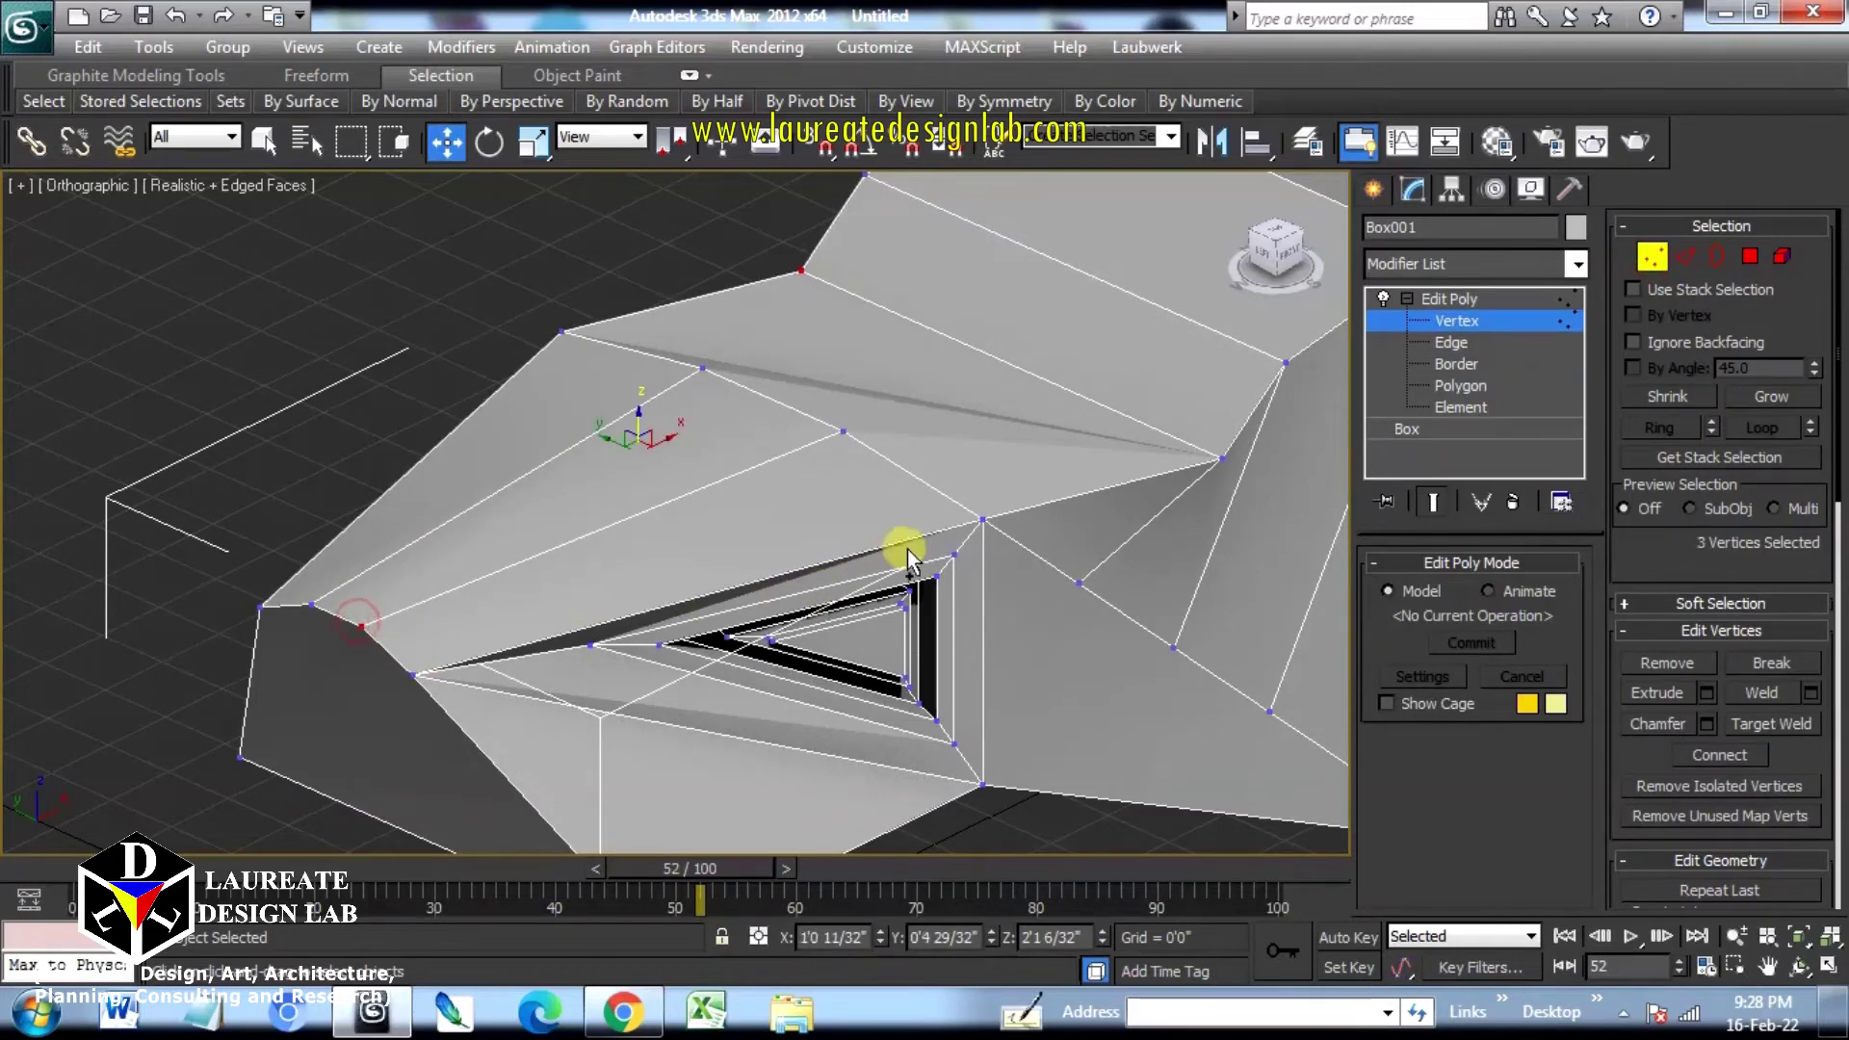
left_click(978, 521, "ctrl")
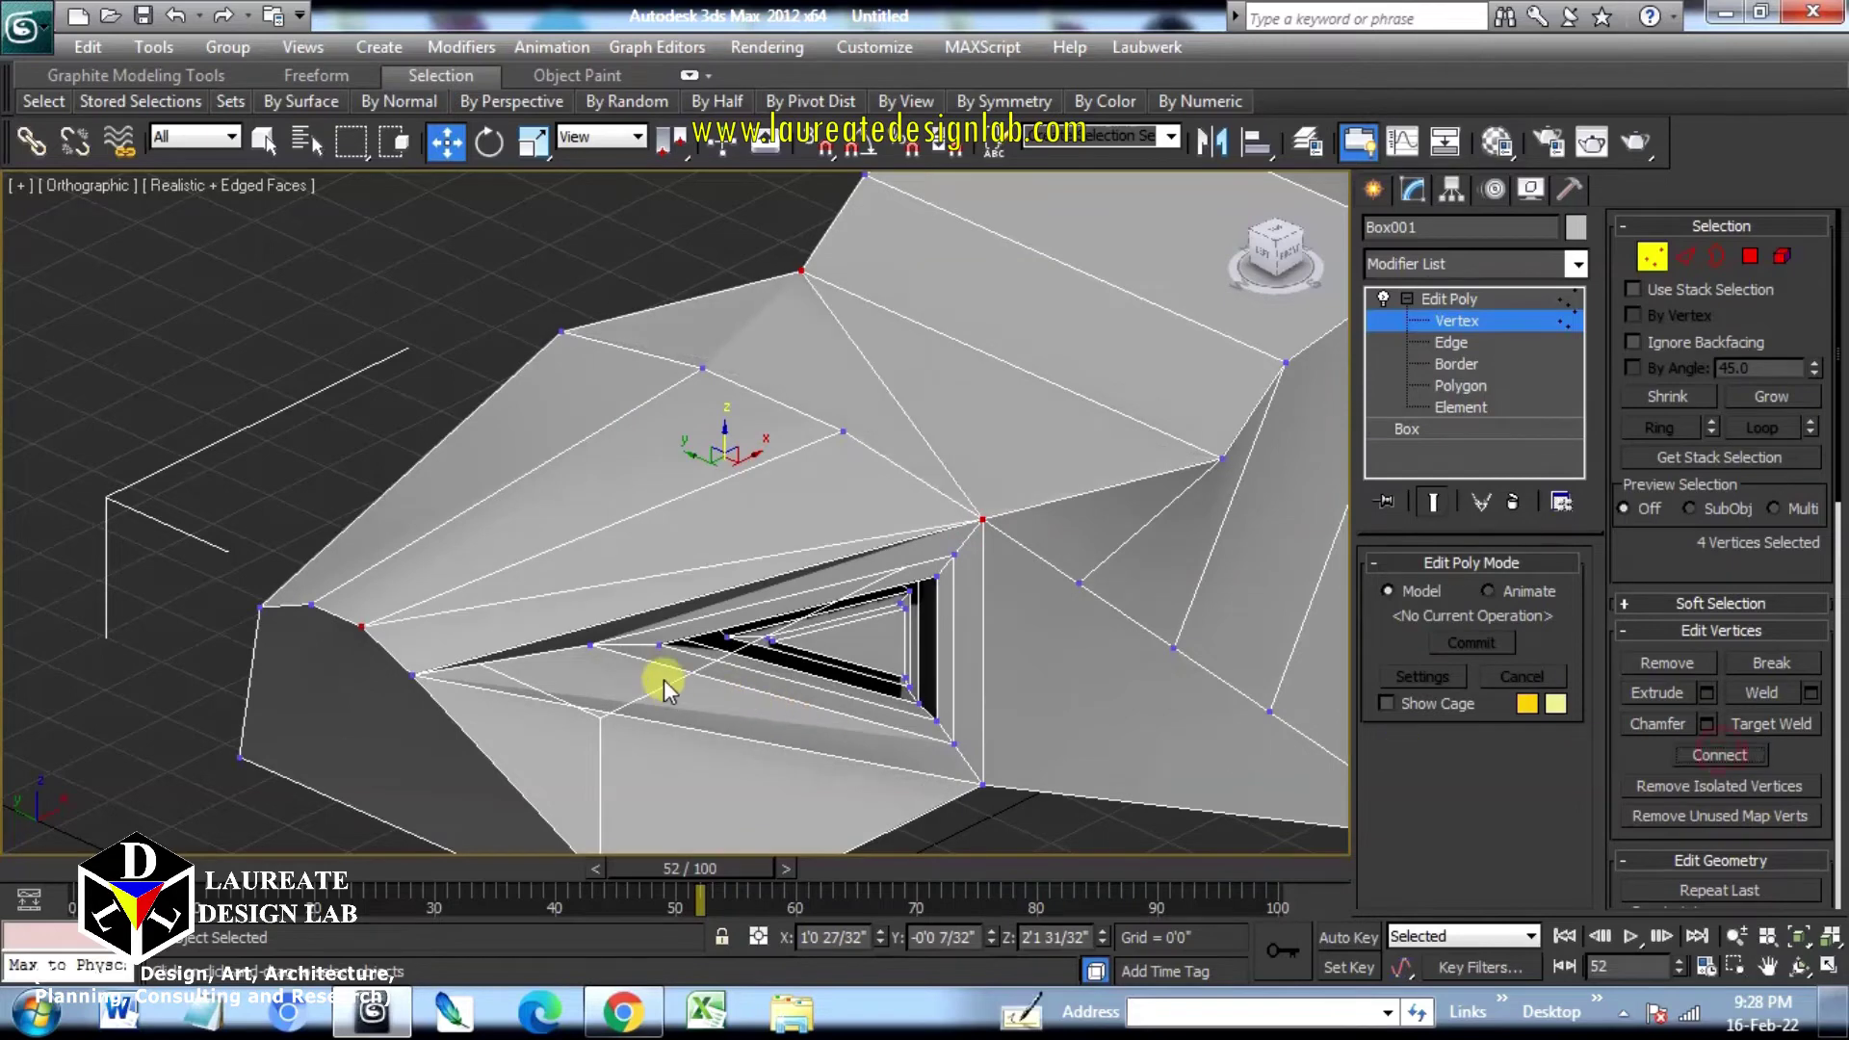
middle_click_drag(662, 679, 797, 683, "alt")
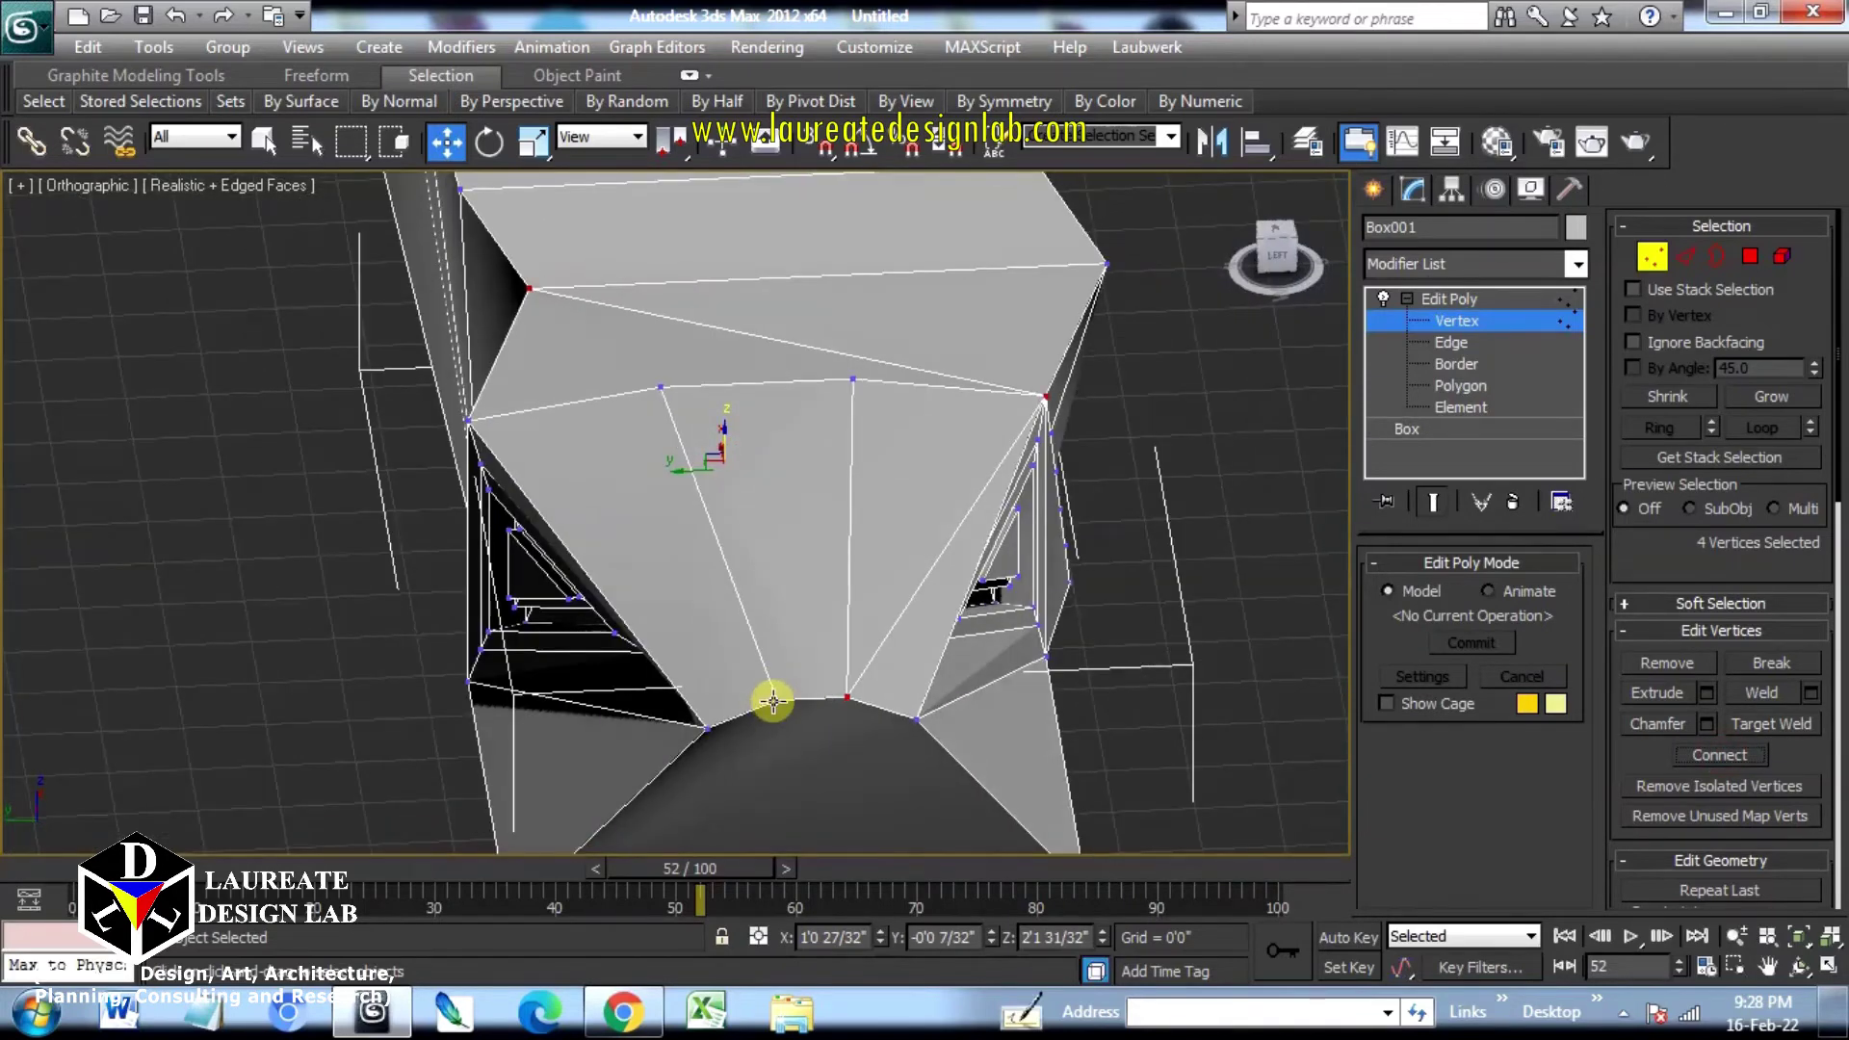
left_click(775, 698)
left_click(468, 420, "ctrl")
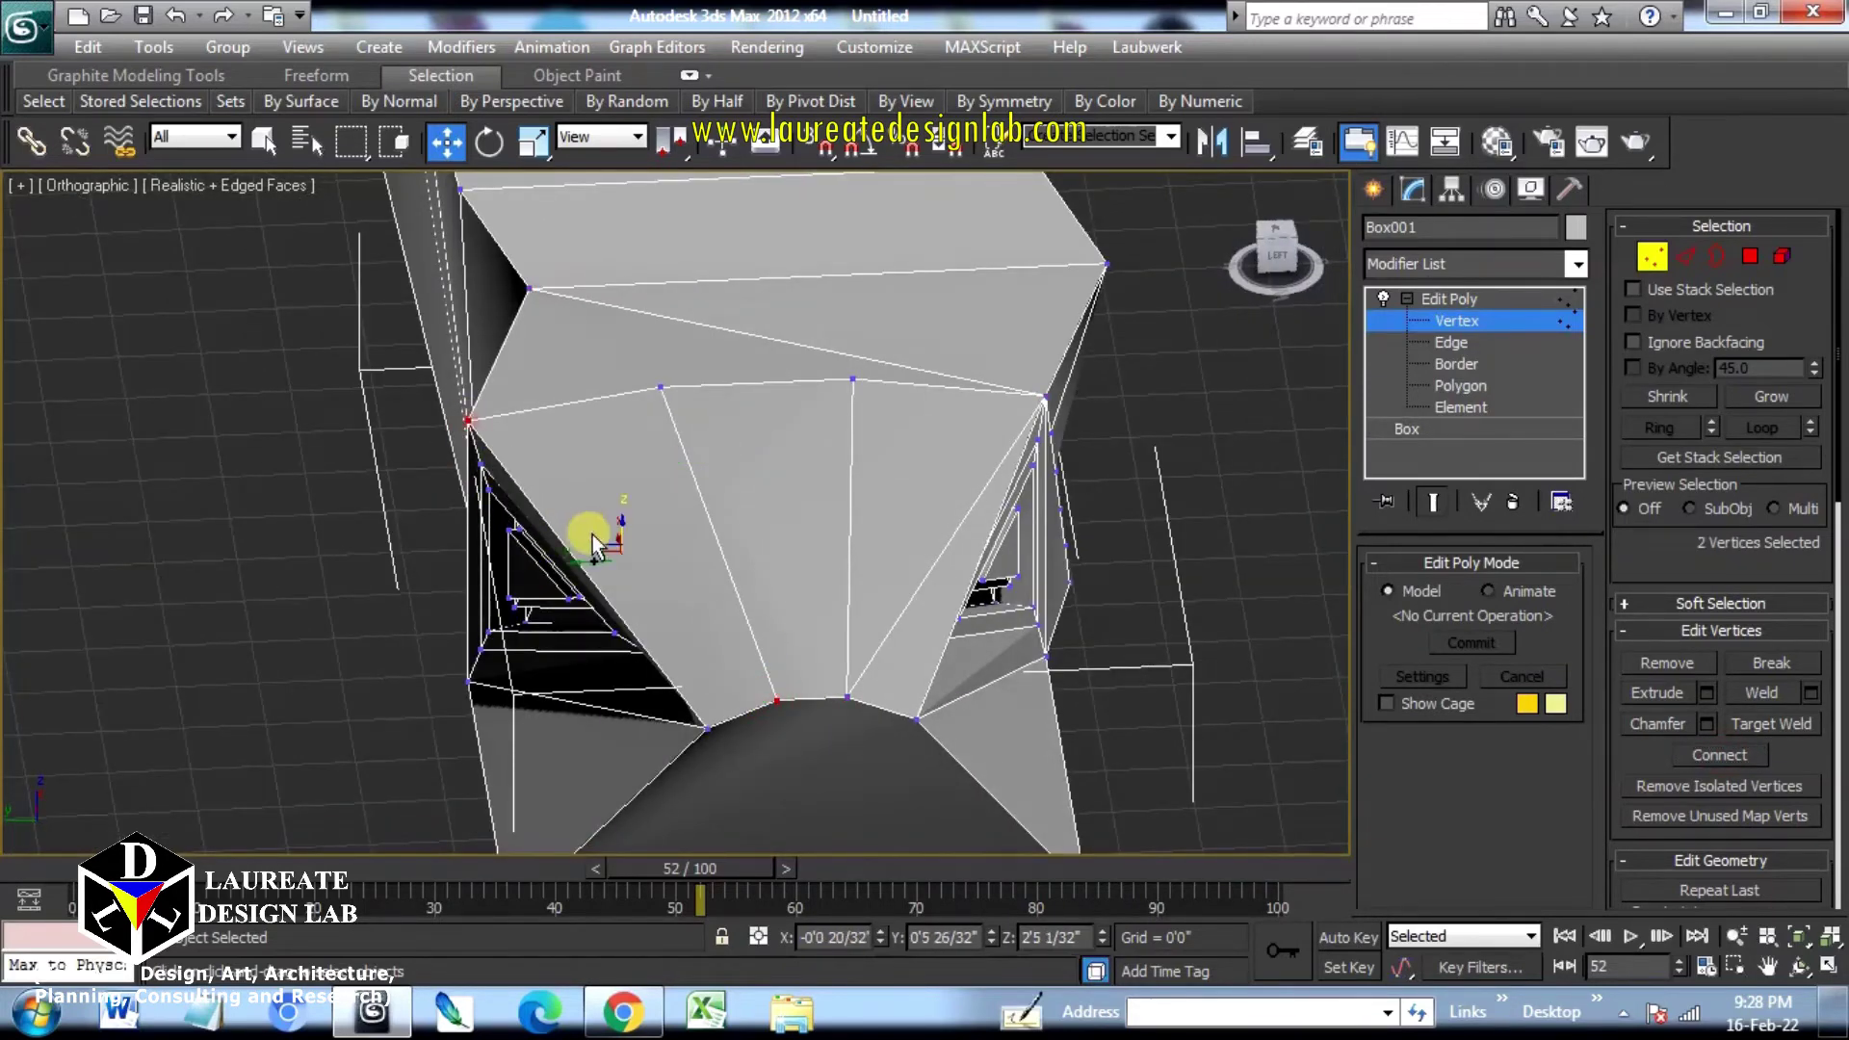
middle_click_drag(607, 585, 695, 598, "alt")
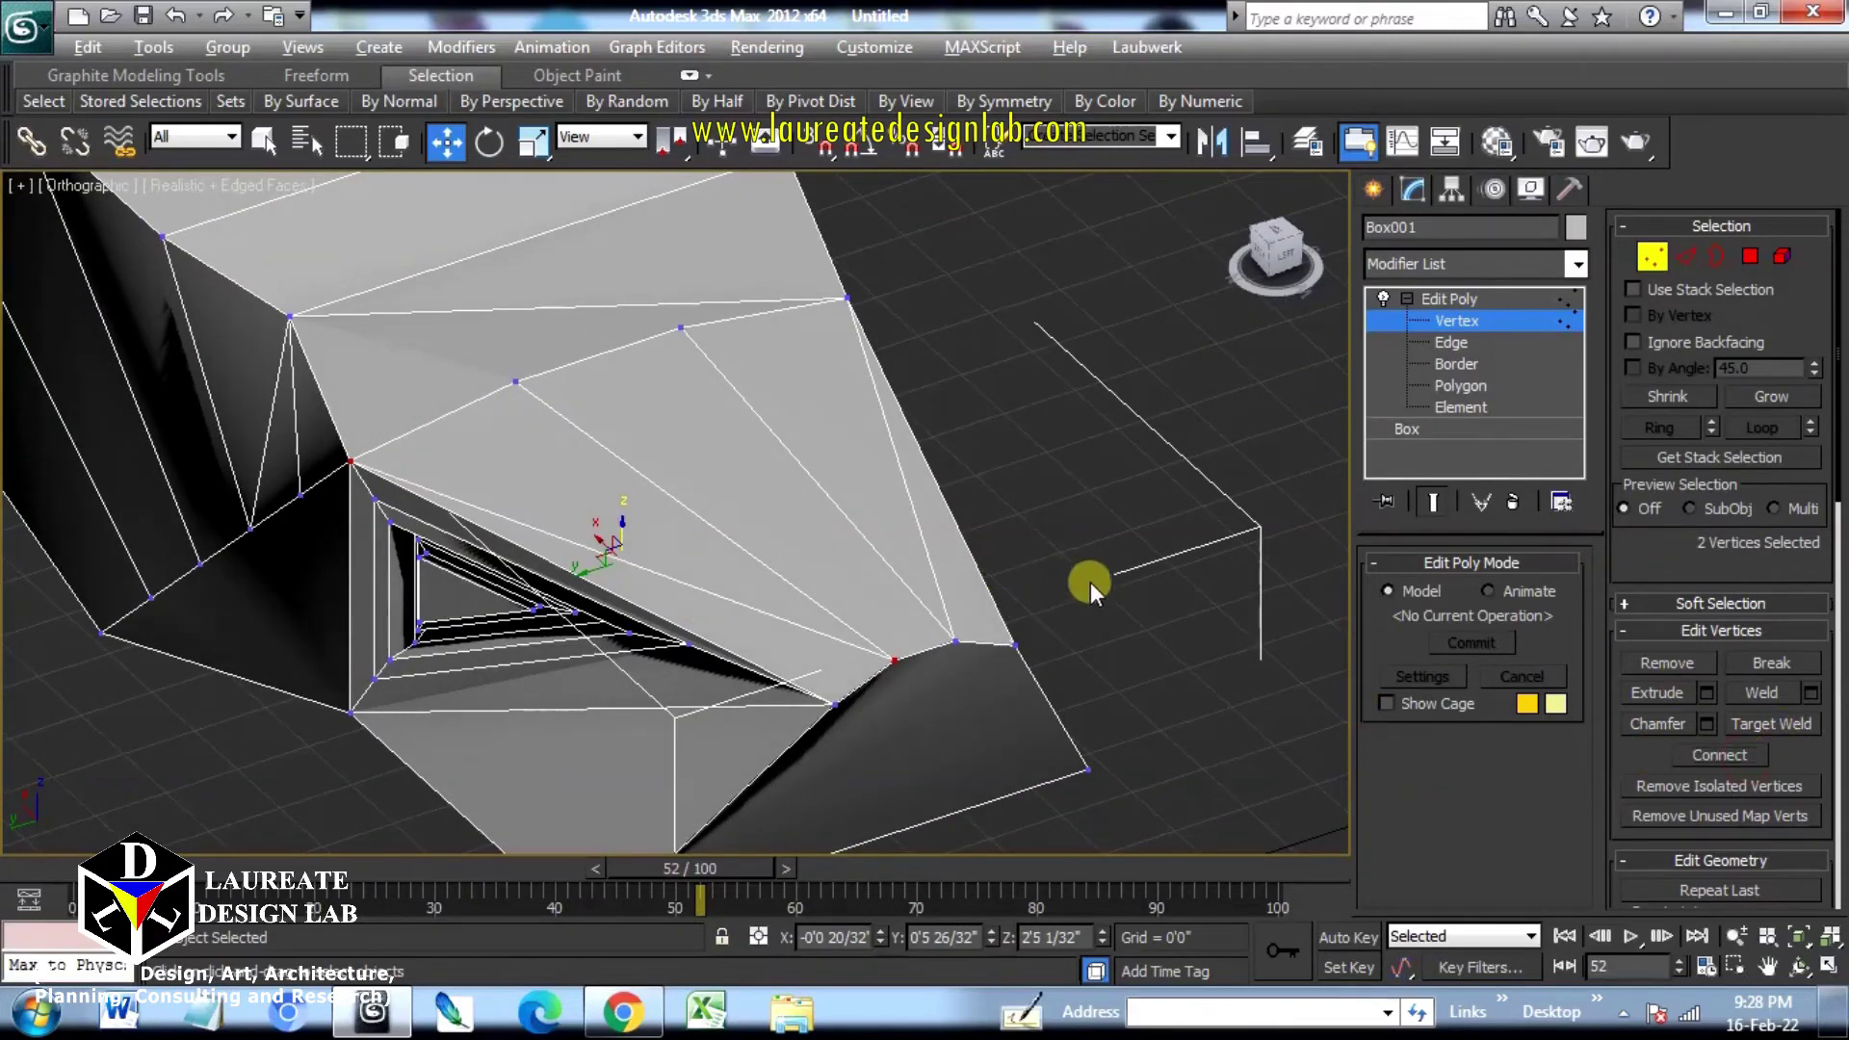
Step: Leave vertex editing and apply a TurboSmooth modifier to the whole box
middle_click_drag(1090, 584, 875, 604, "alt")
mouse_move(907, 705)
middle_mouse_down()
mouse_move(850, 657)
mouse_move(879, 627)
mouse_move(871, 596)
middle_mouse_up()
middle_click_drag(649, 687, 708, 657)
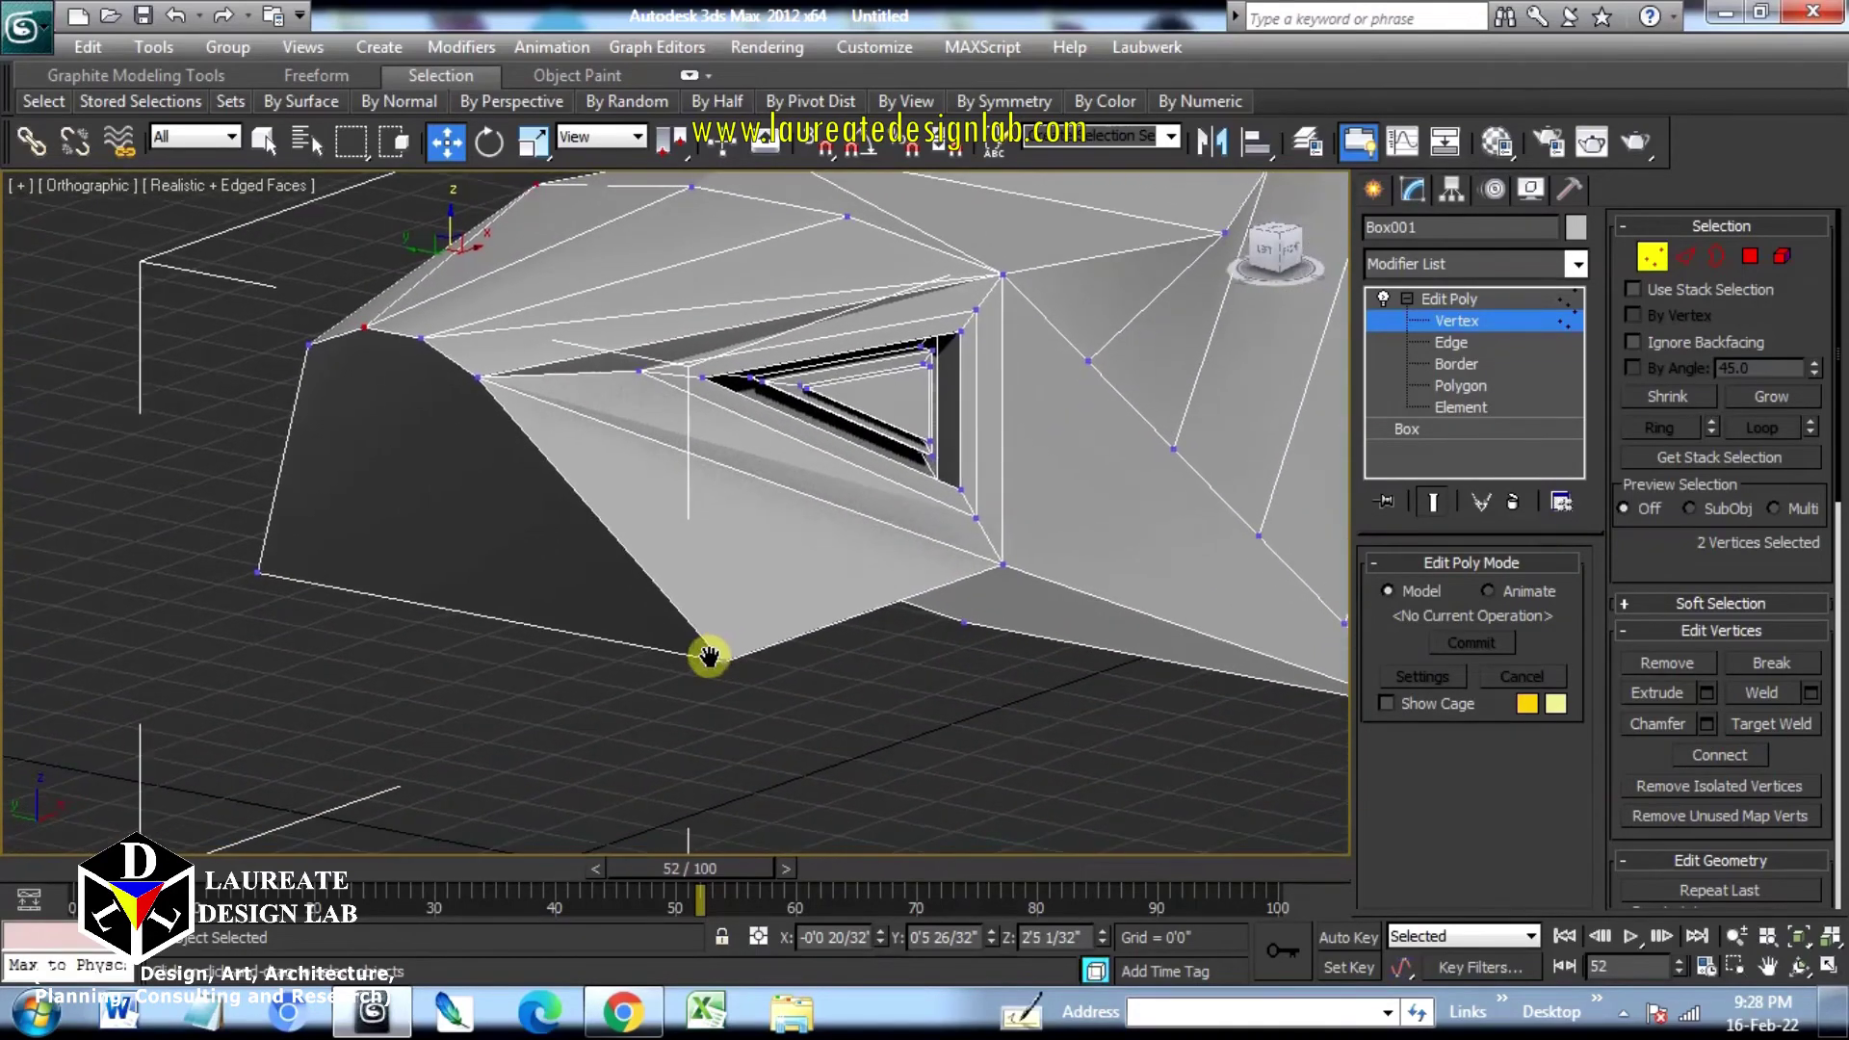
scroll(593, 564, "down", 5)
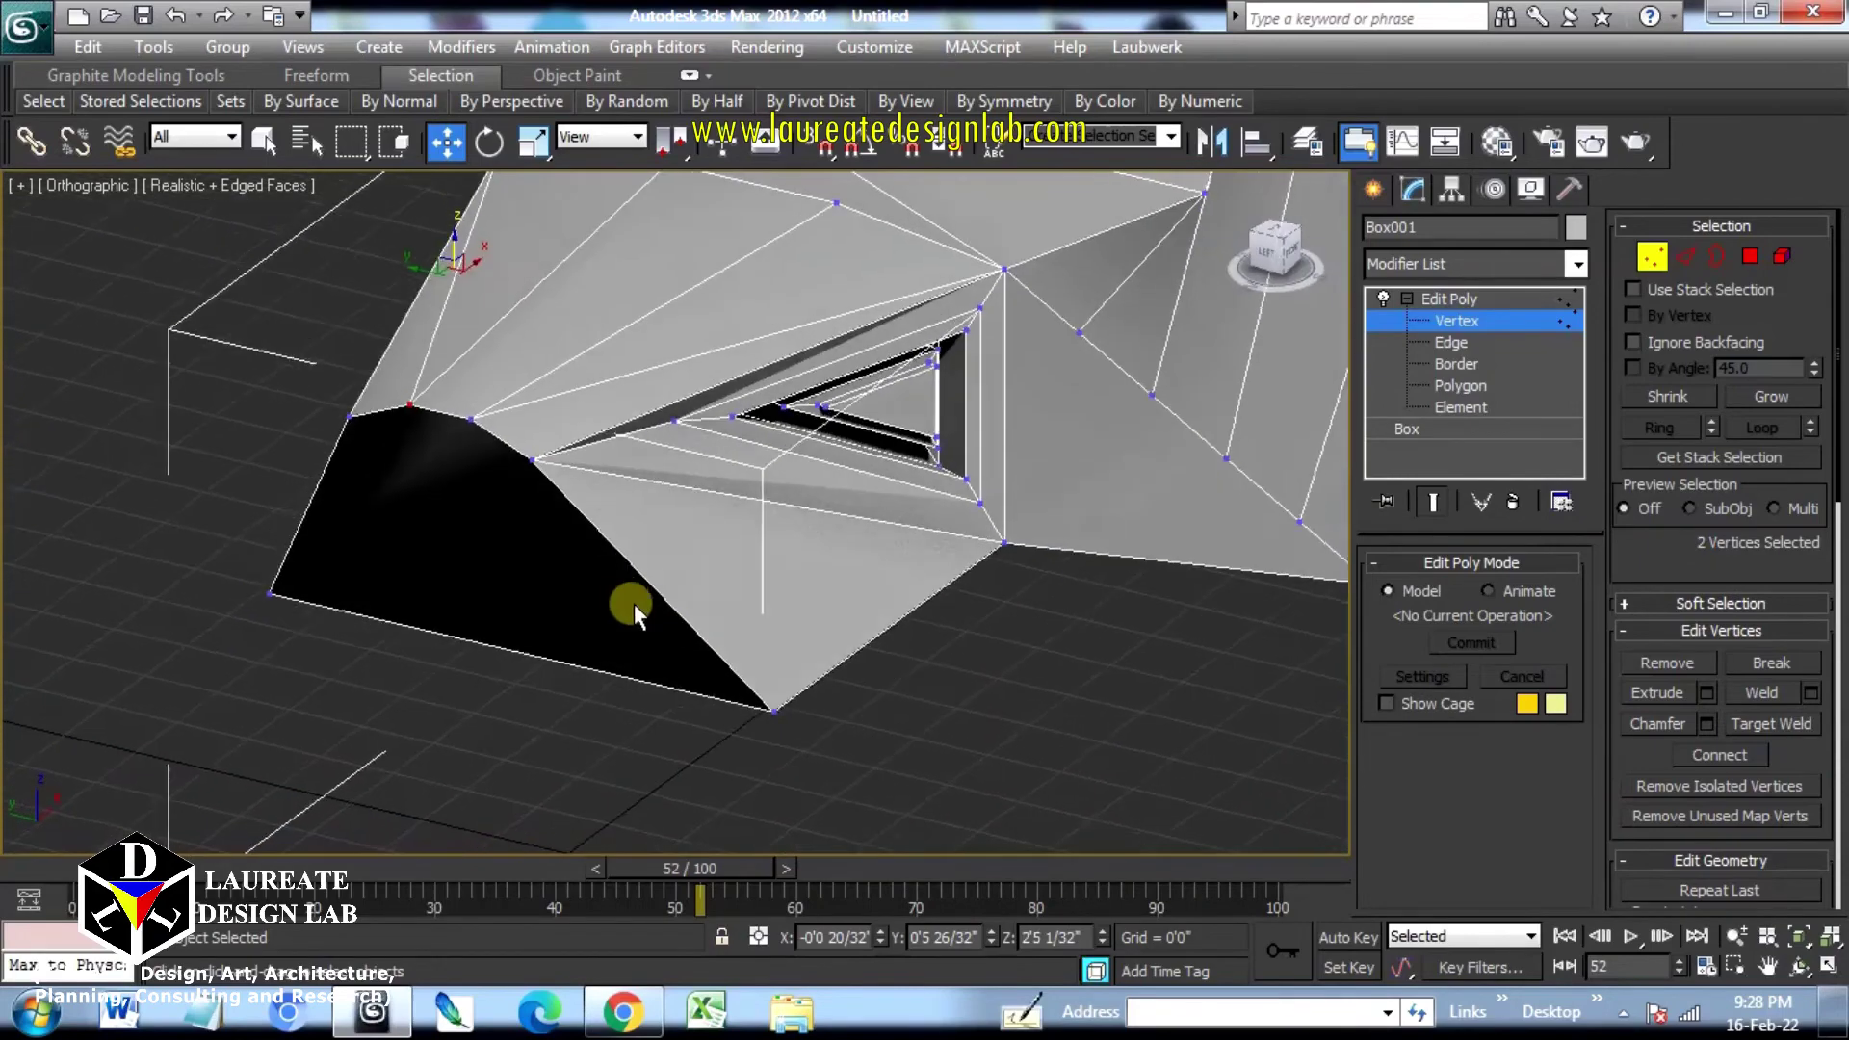
middle_click_drag(668, 617, 574, 674)
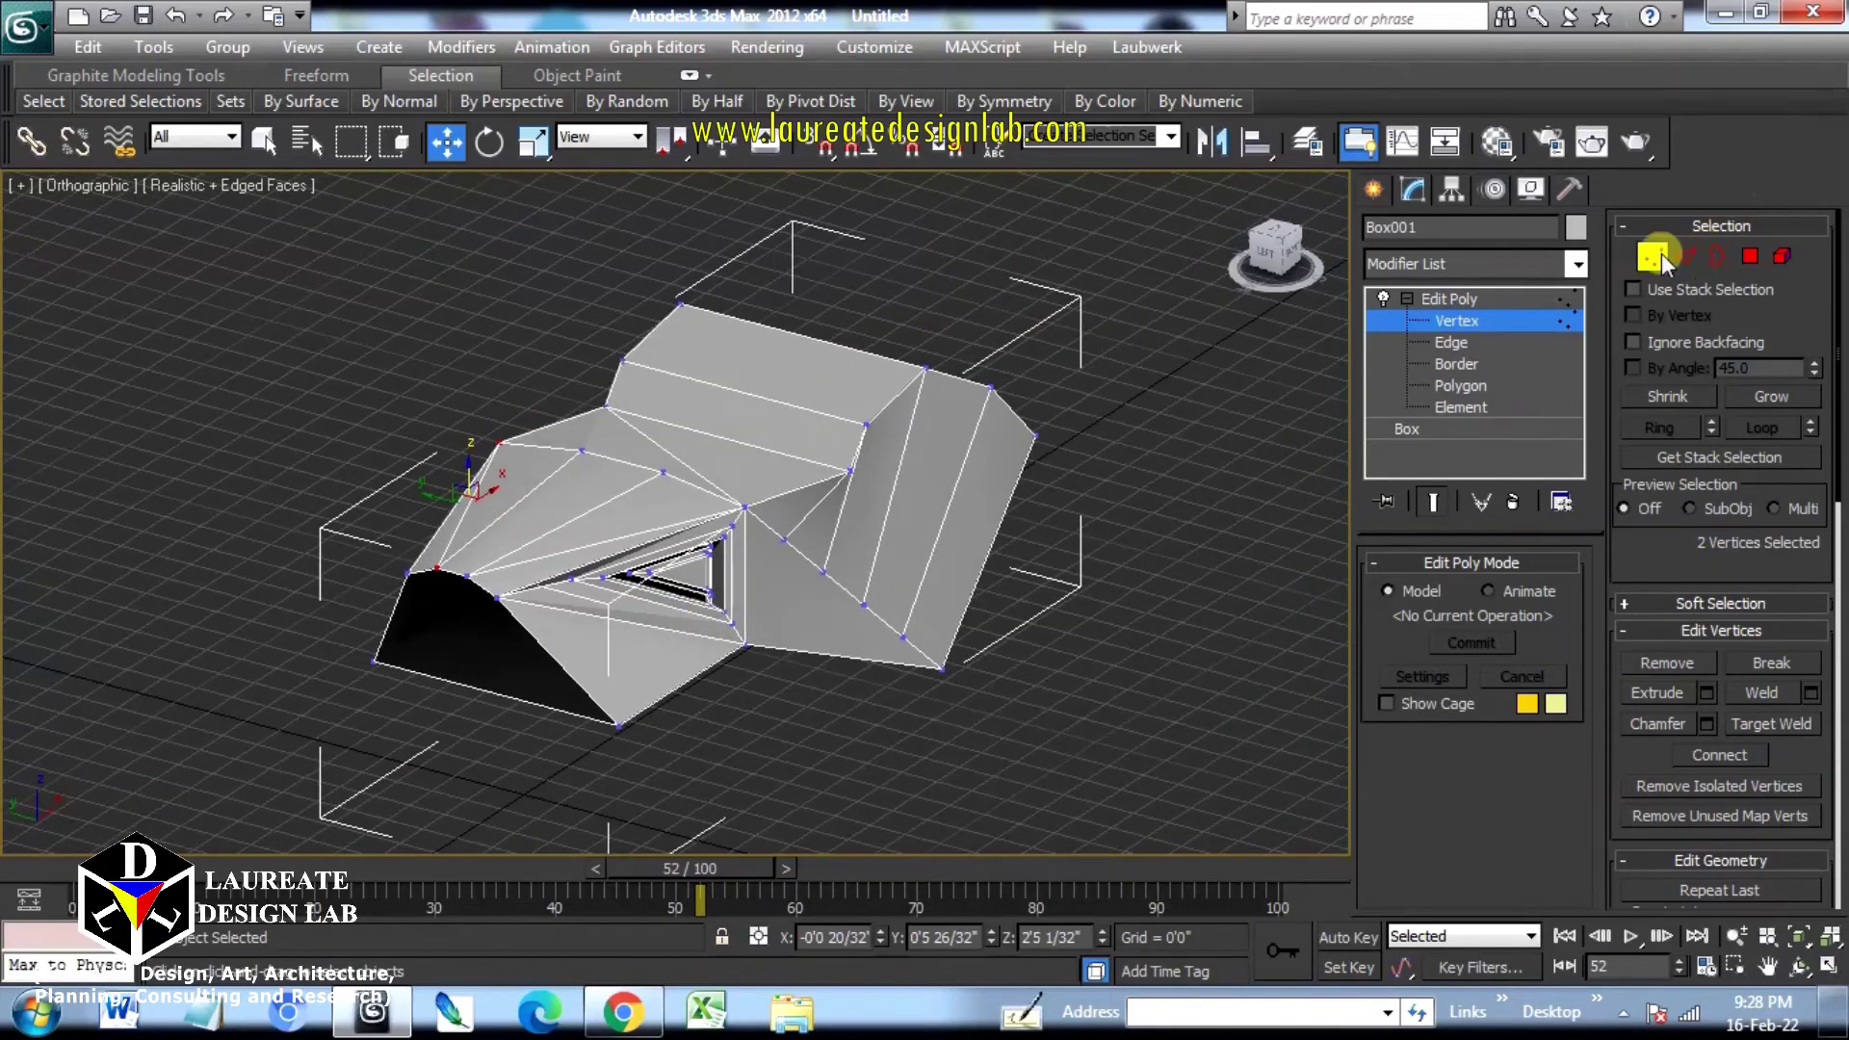
left_click(1661, 252)
left_click(1482, 260)
type("tu")
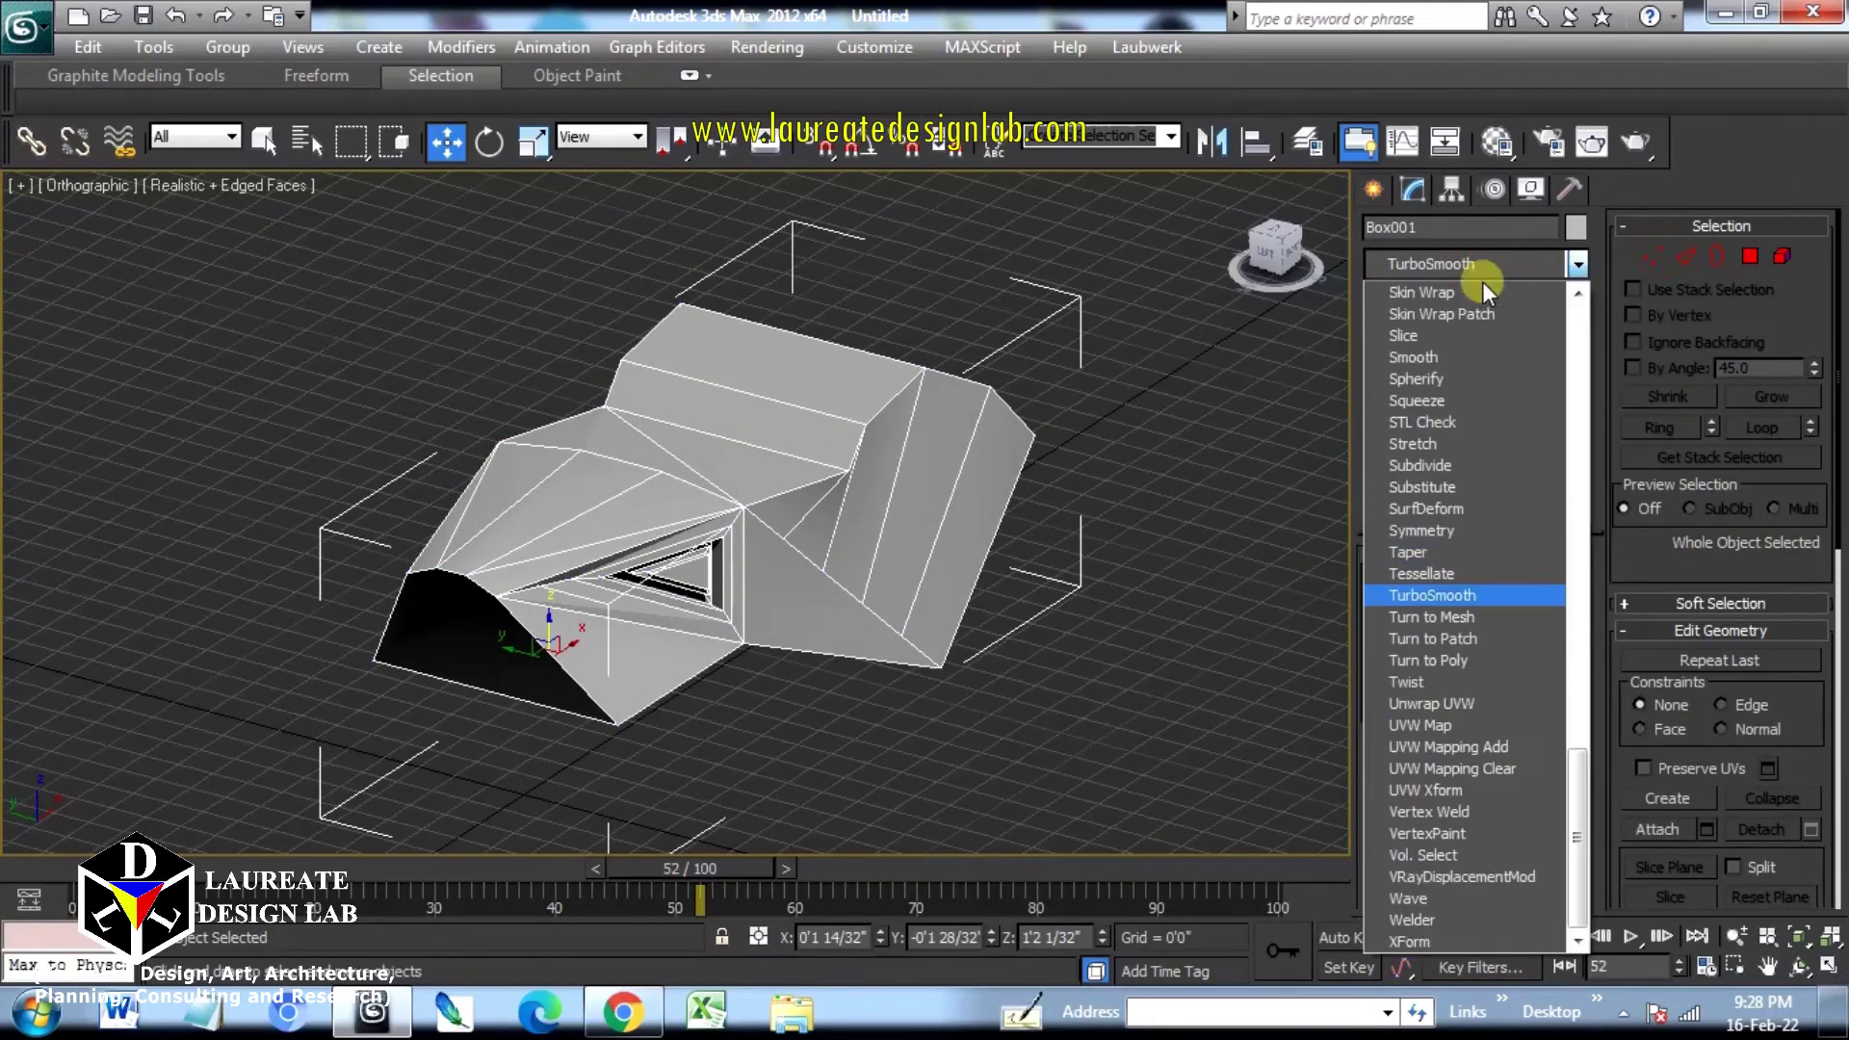
left_click(1477, 594)
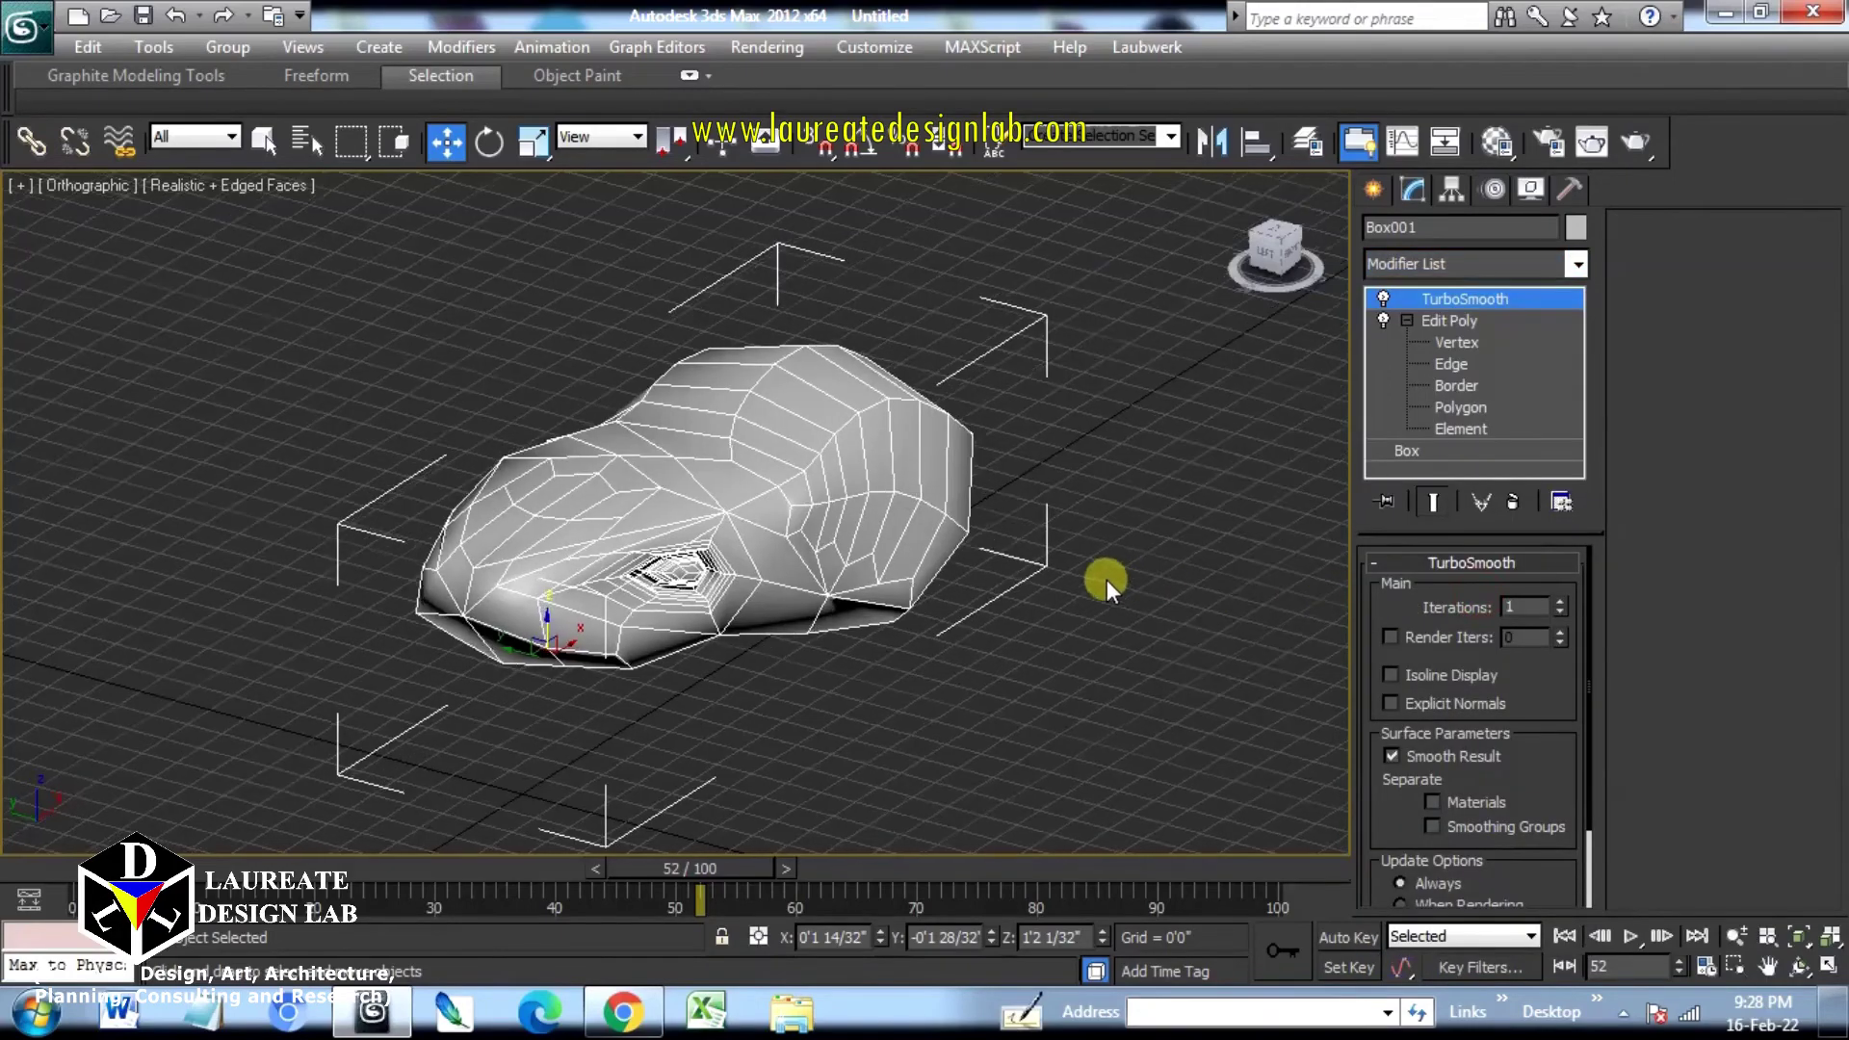
Step: Set the TurboSmooth iterations to 3 and deselect the object
middle_click_drag(1106, 580, 1032, 544, "alt")
middle_click_drag(555, 534, 819, 592)
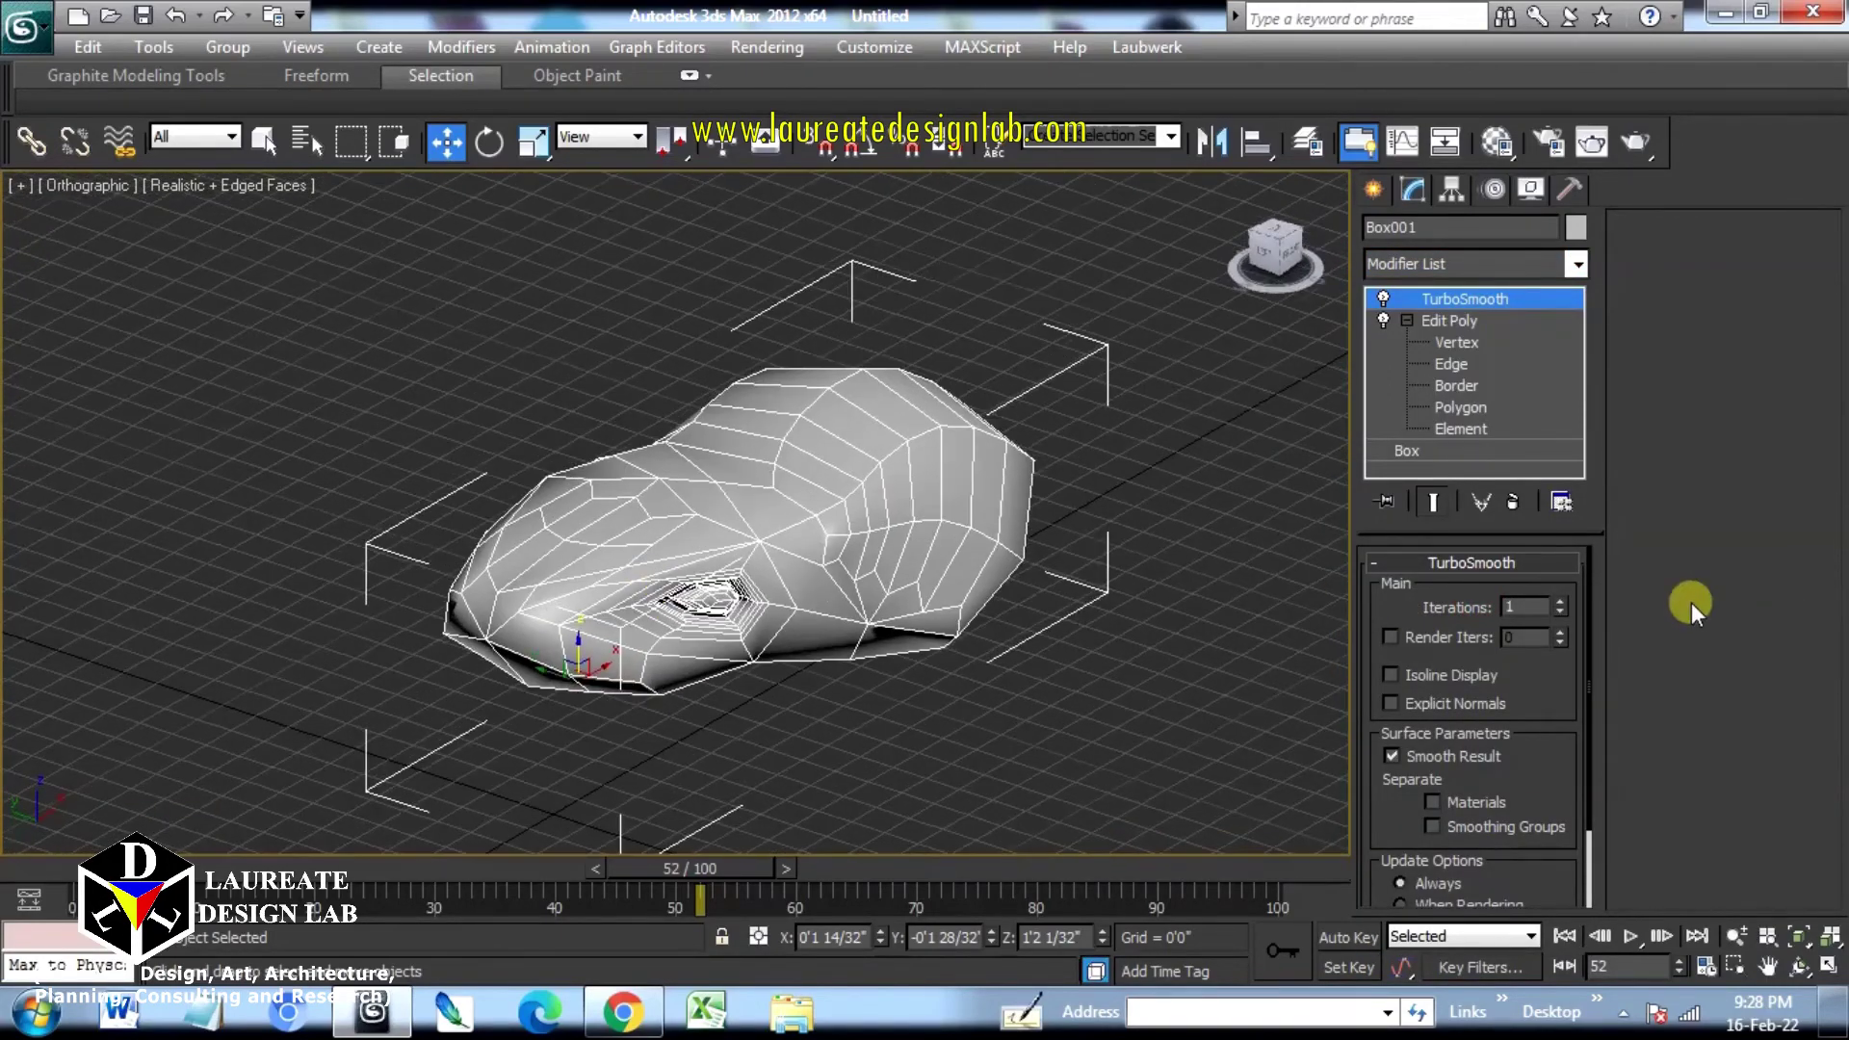
left_click(1562, 598)
left_click(988, 666)
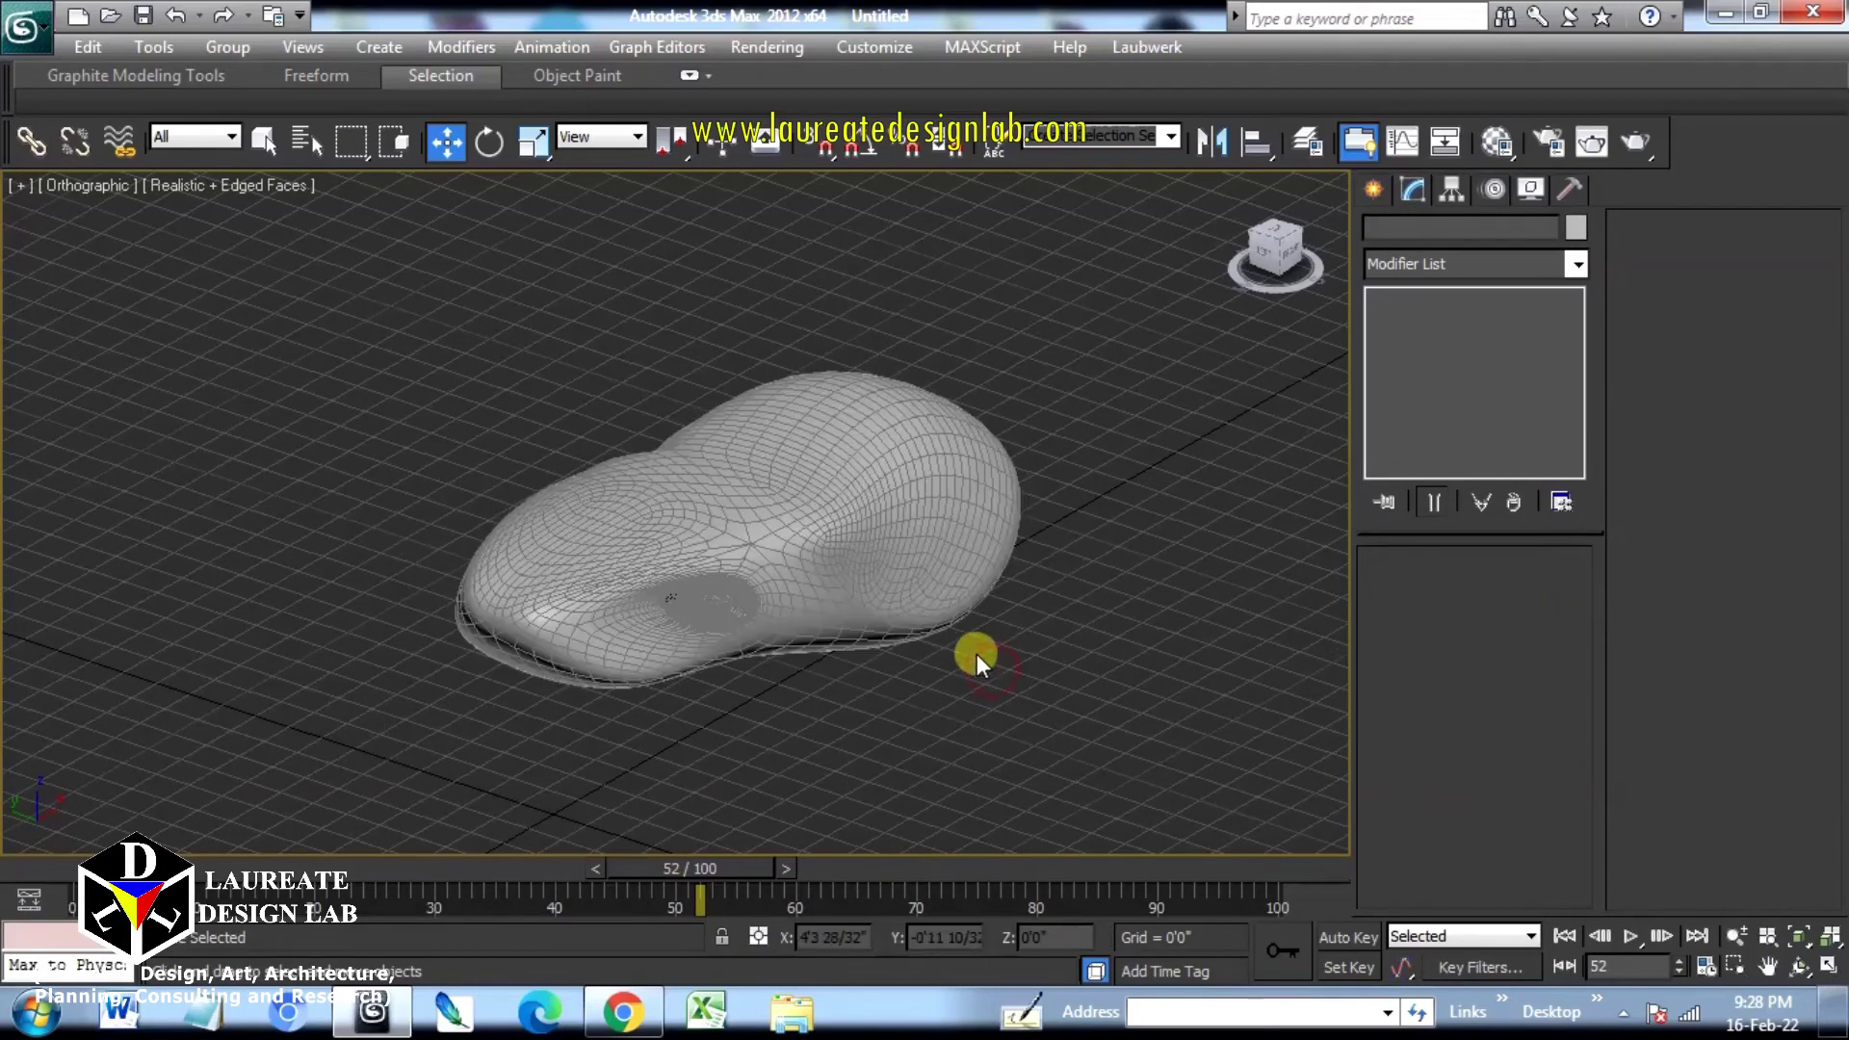
Step: Turn off the edged-faces display and inspect the smoothed form from above and from the sides
key("F4")
middle_click_drag(945, 627, 933, 479)
scroll(924, 493, "up", 2)
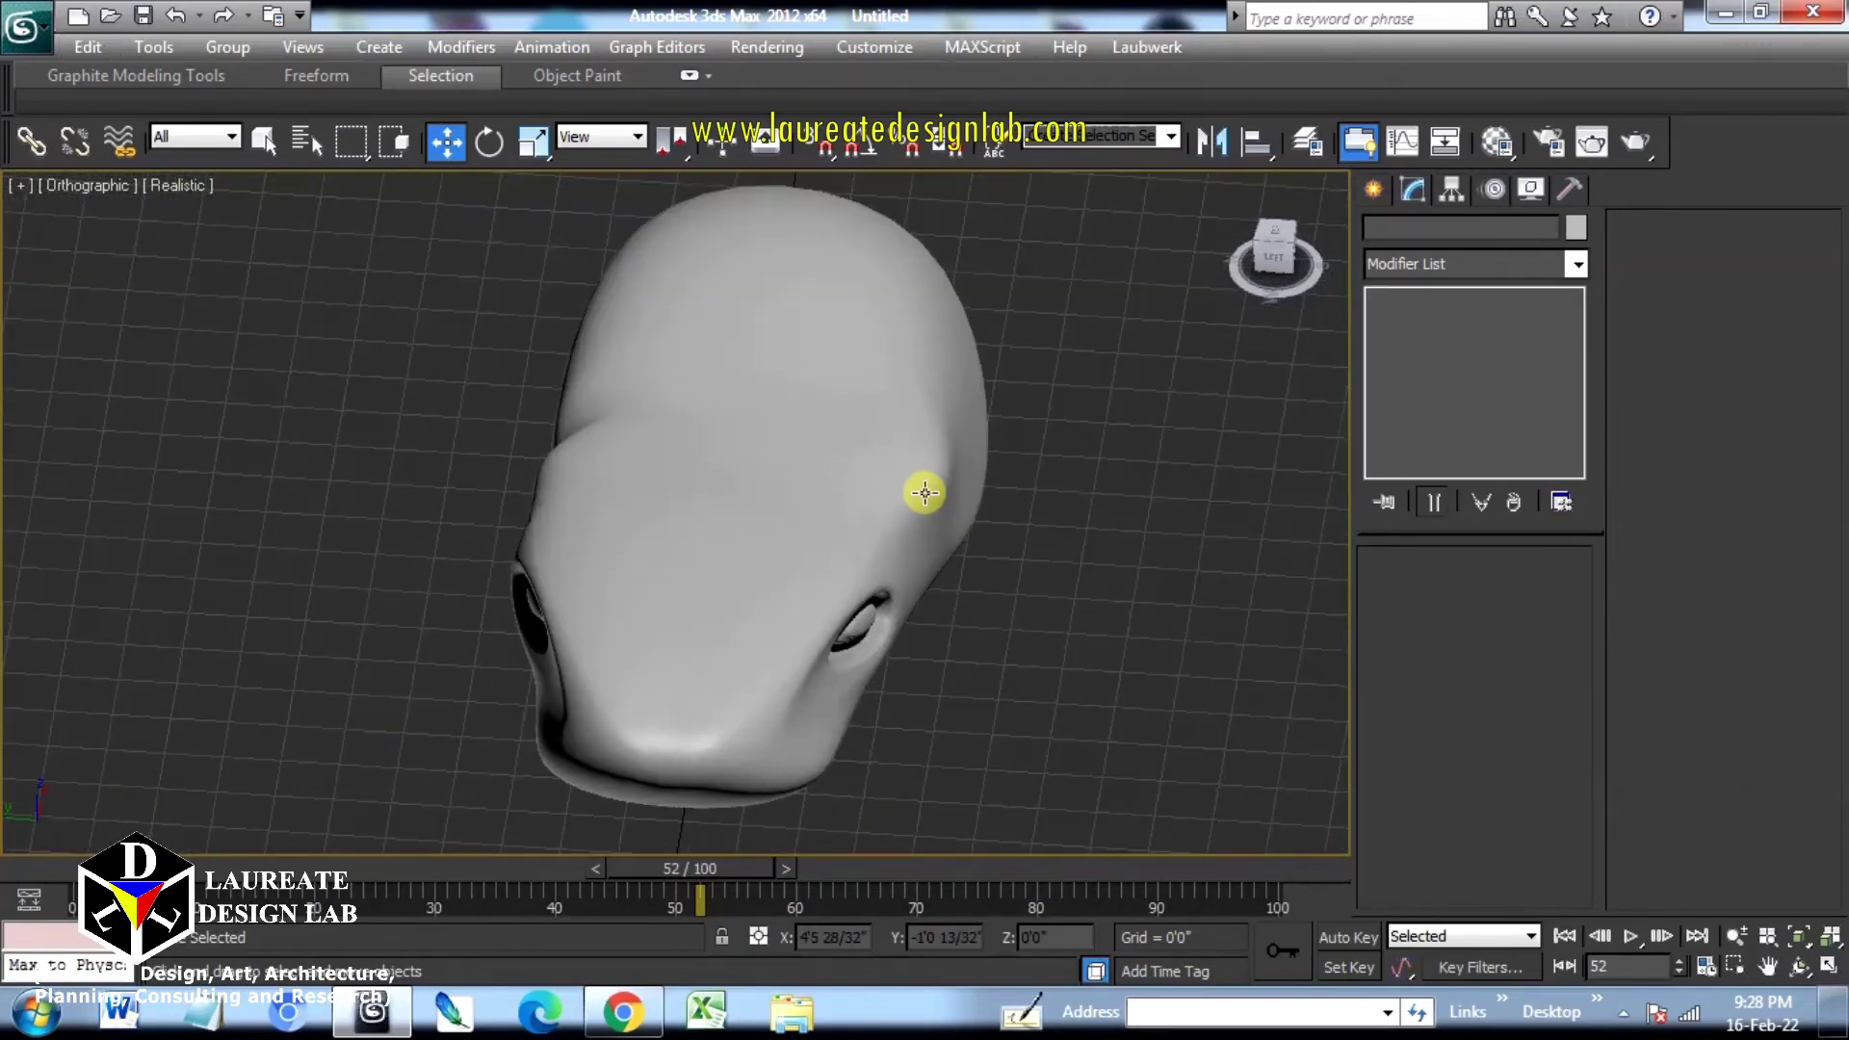
middle_click_drag(924, 493, 994, 635, "alt")
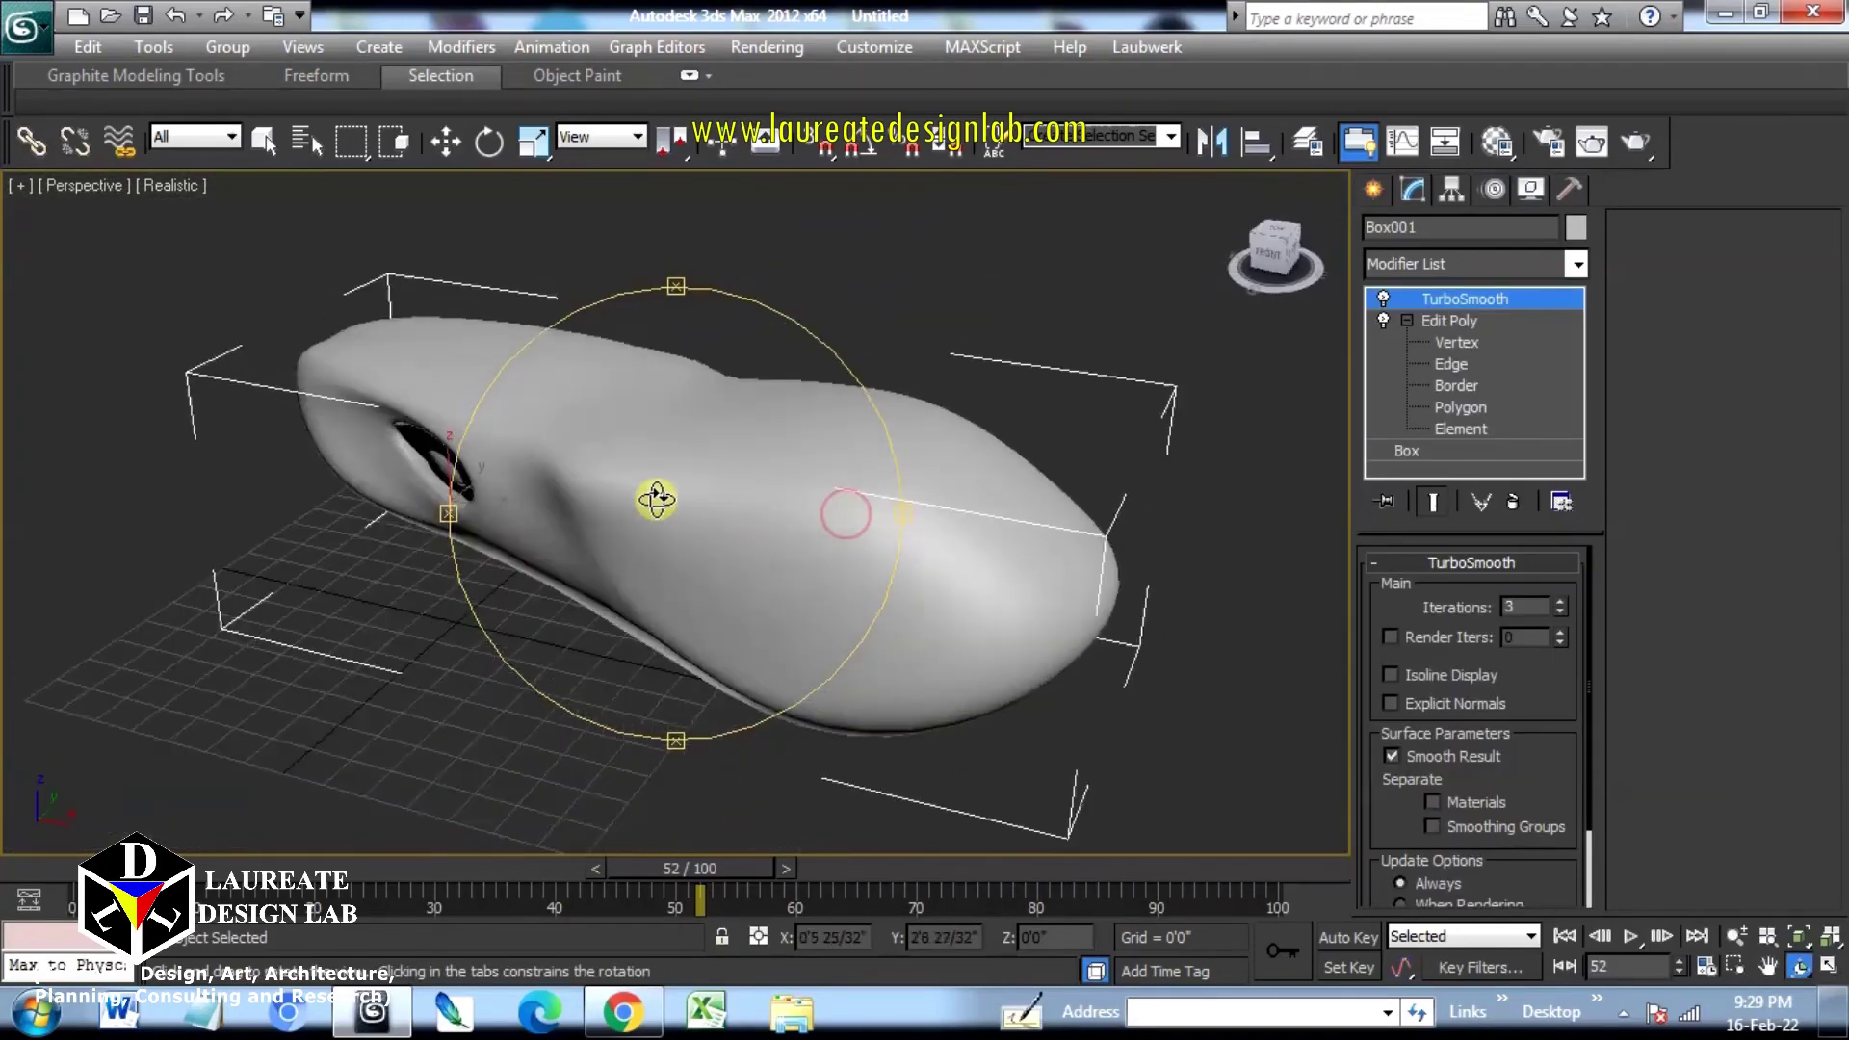